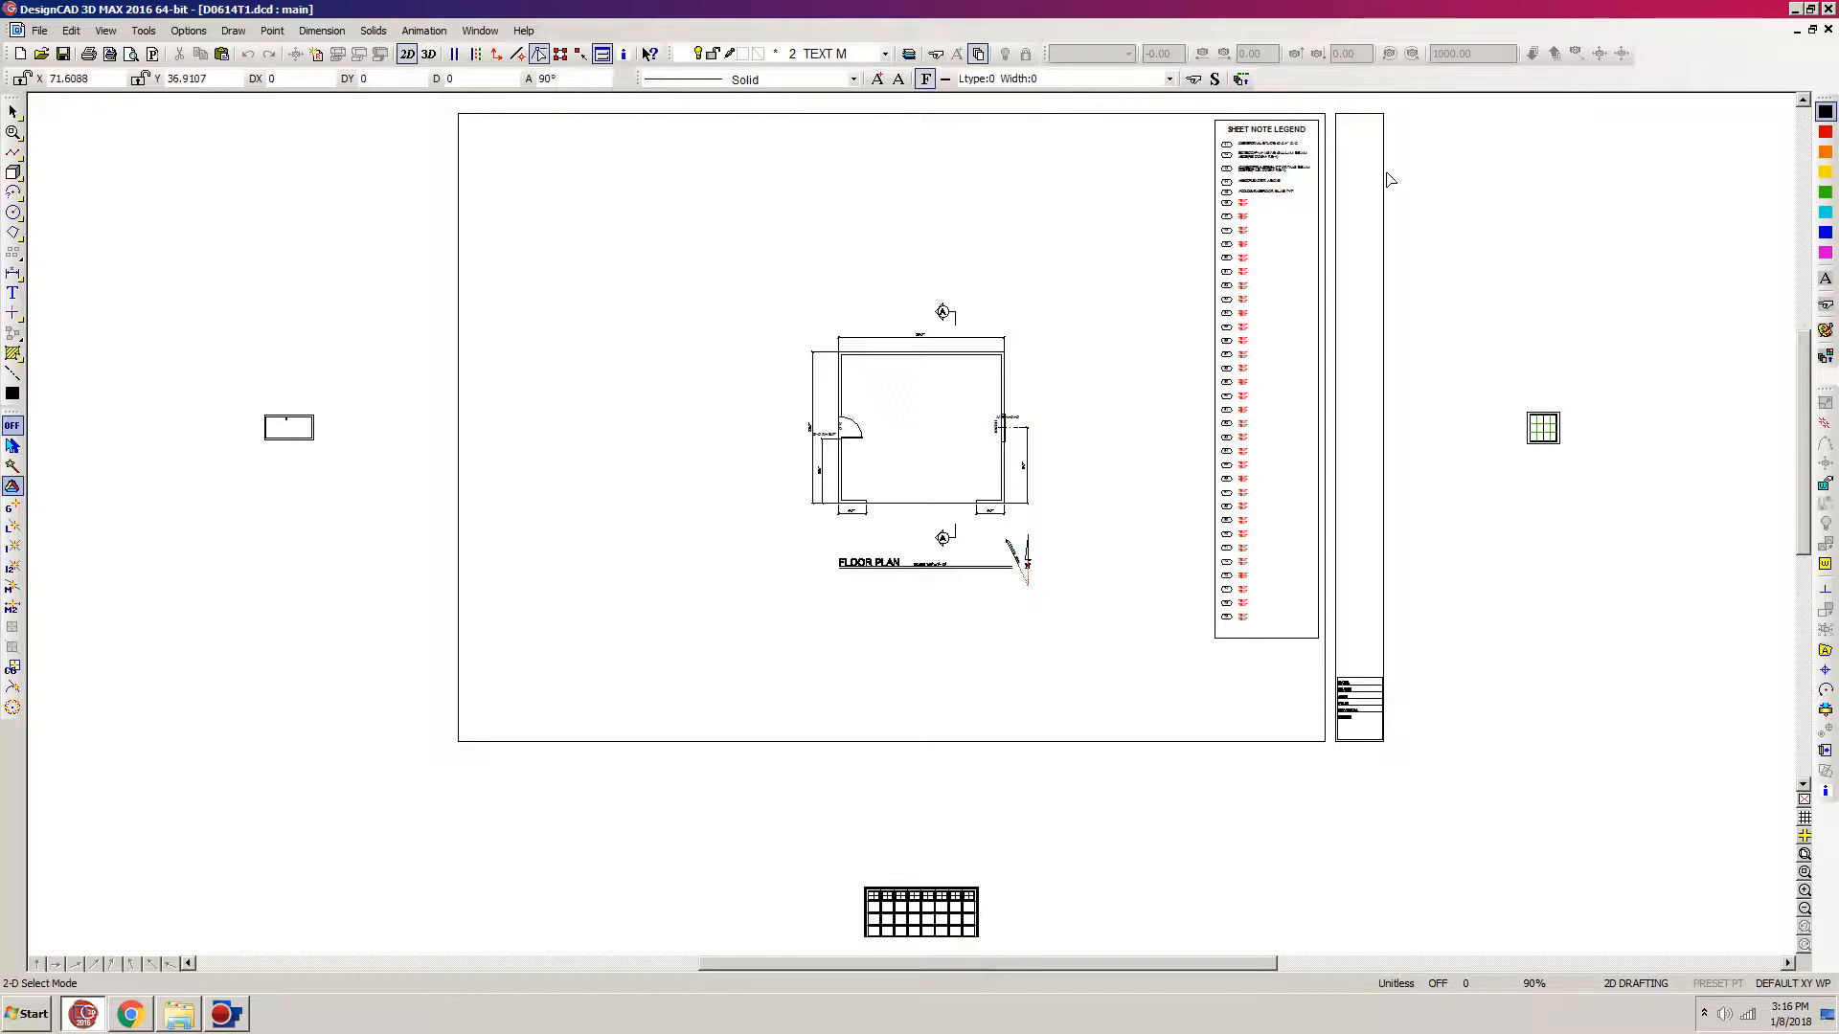
Step: Move all the placeholder notes from number 46 onward slightly down in the sheet note legend, widening the gap under note 45
{"action": "key", "text": "w"}
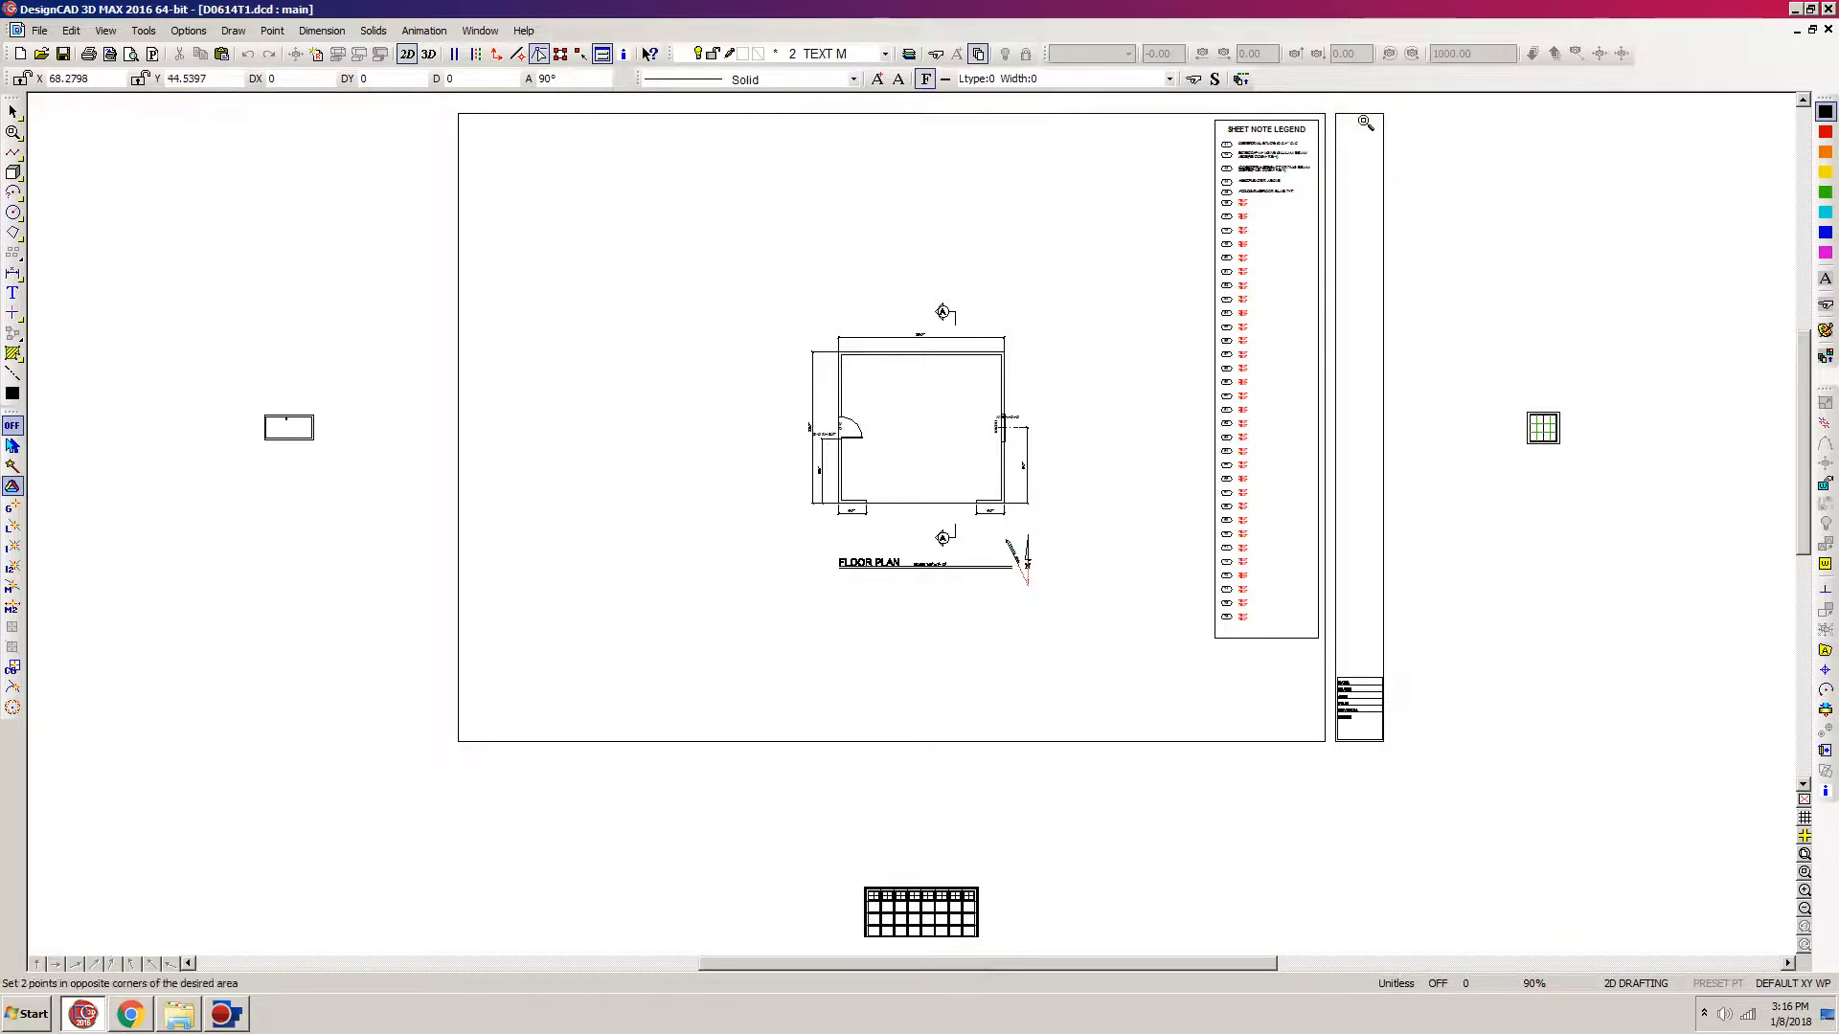
{"action": "left_click", "coordinate": [1403, 112]}
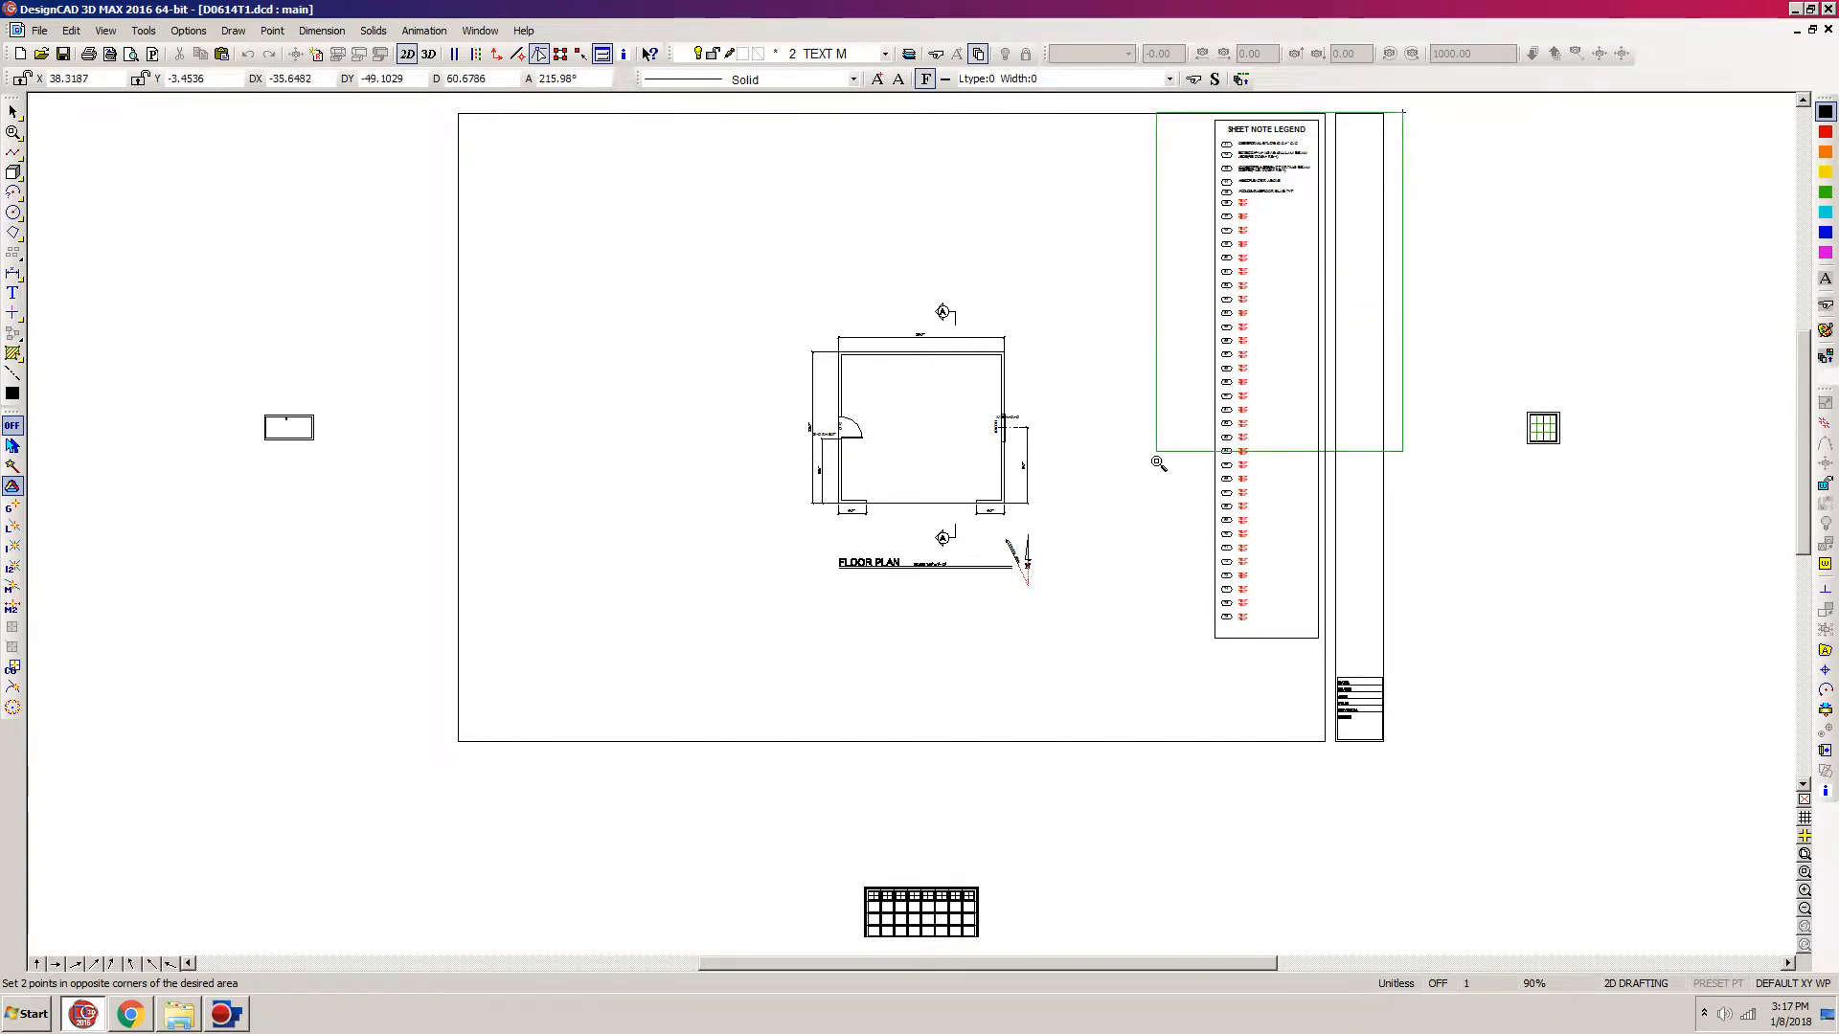
{"action": "left_click", "coordinate": [1140, 665]}
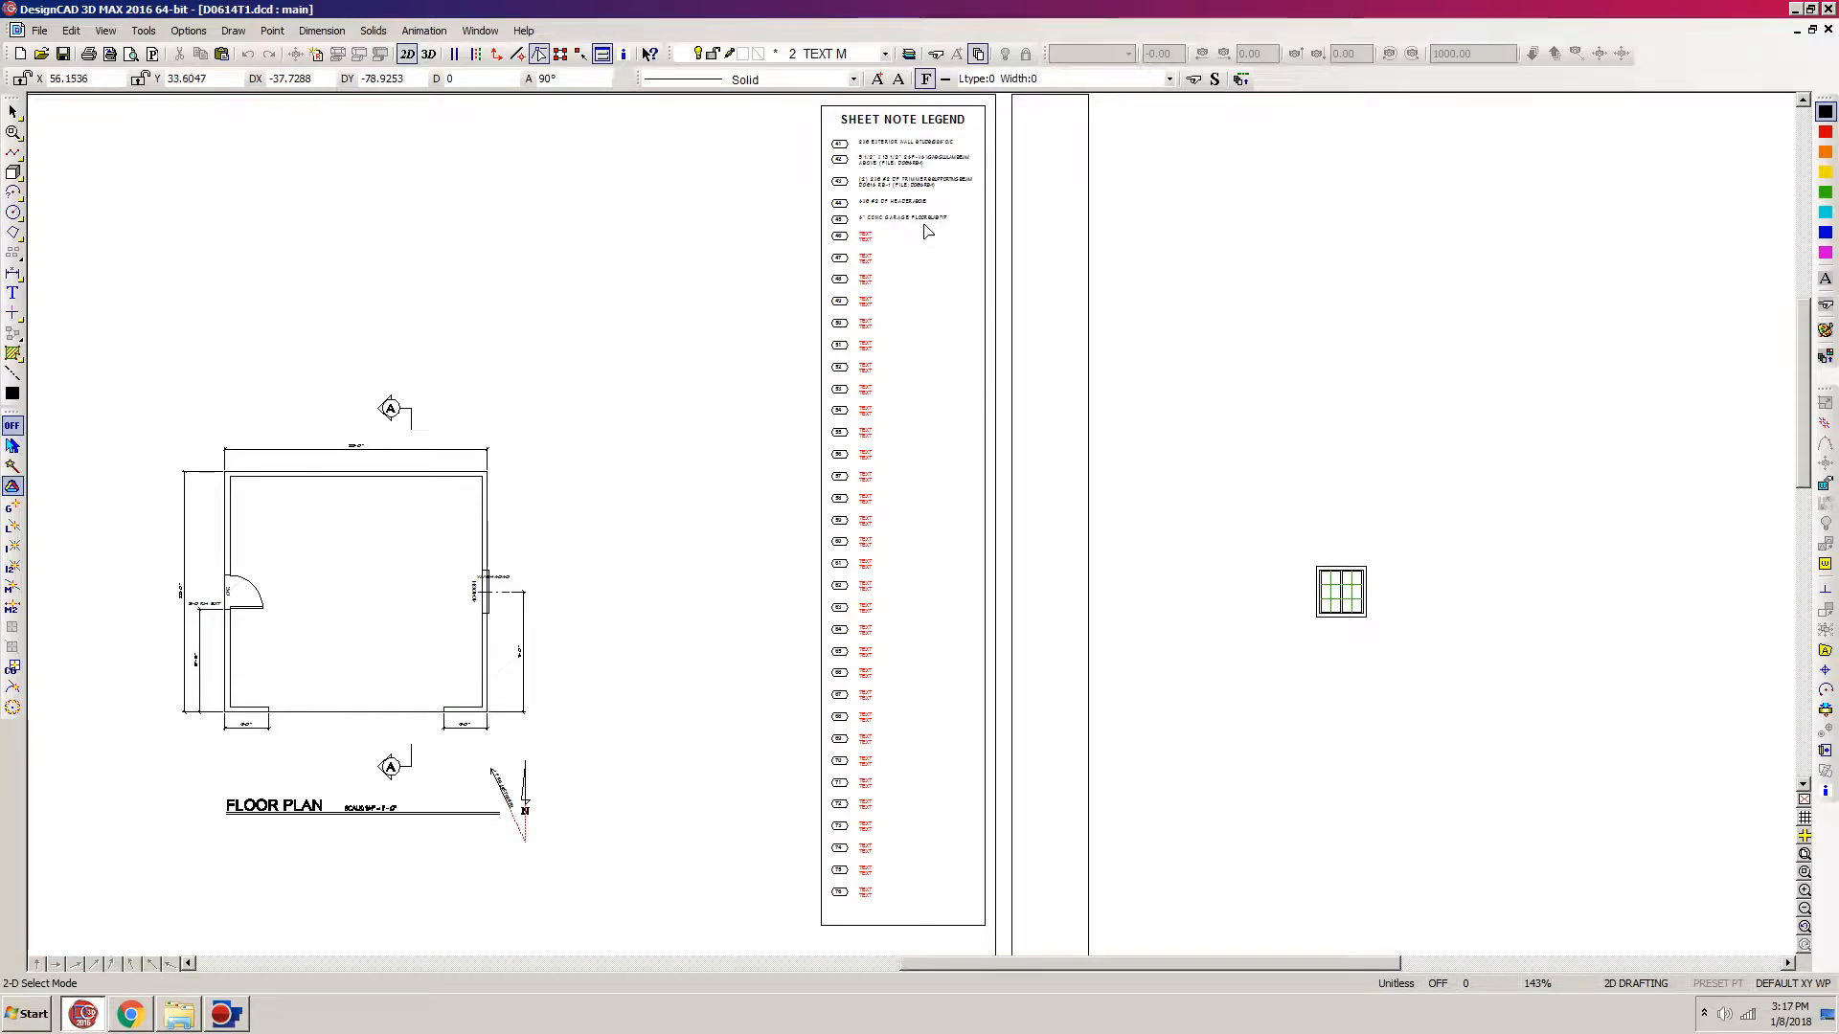
{"action": "left_click", "coordinate": [986, 151]}
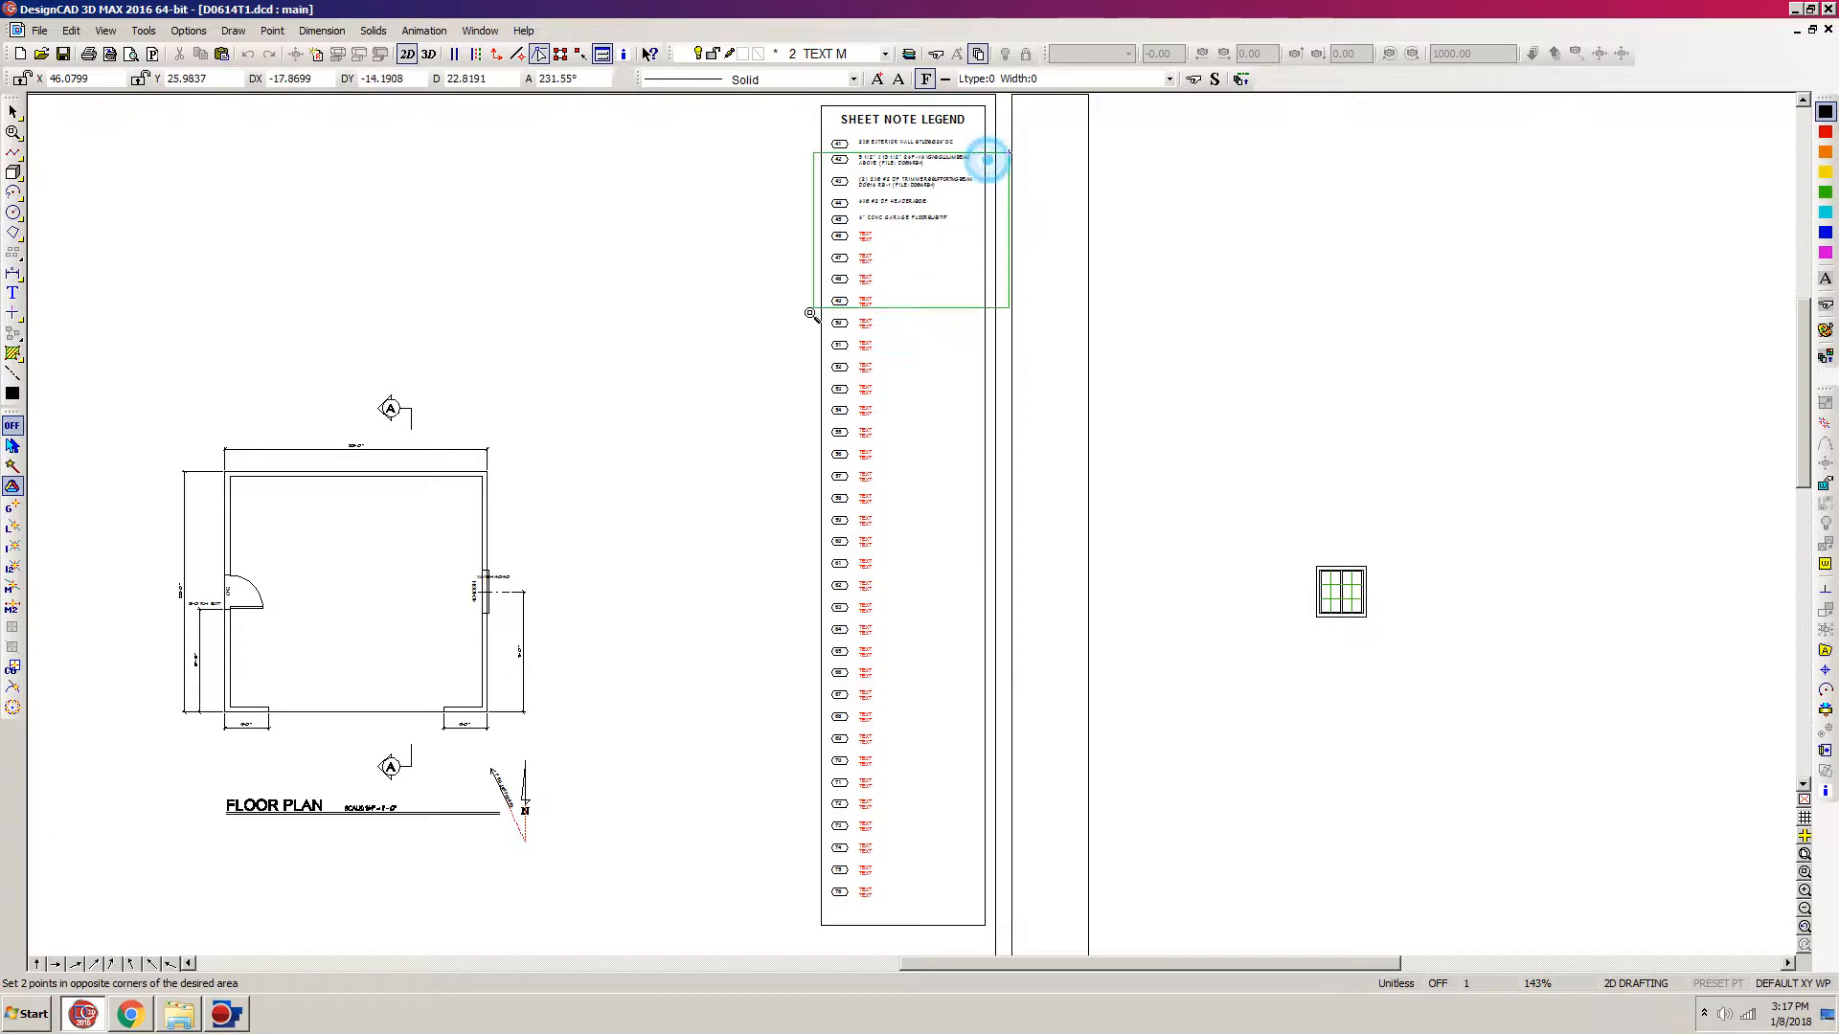
{"action": "left_click", "coordinate": [801, 309]}
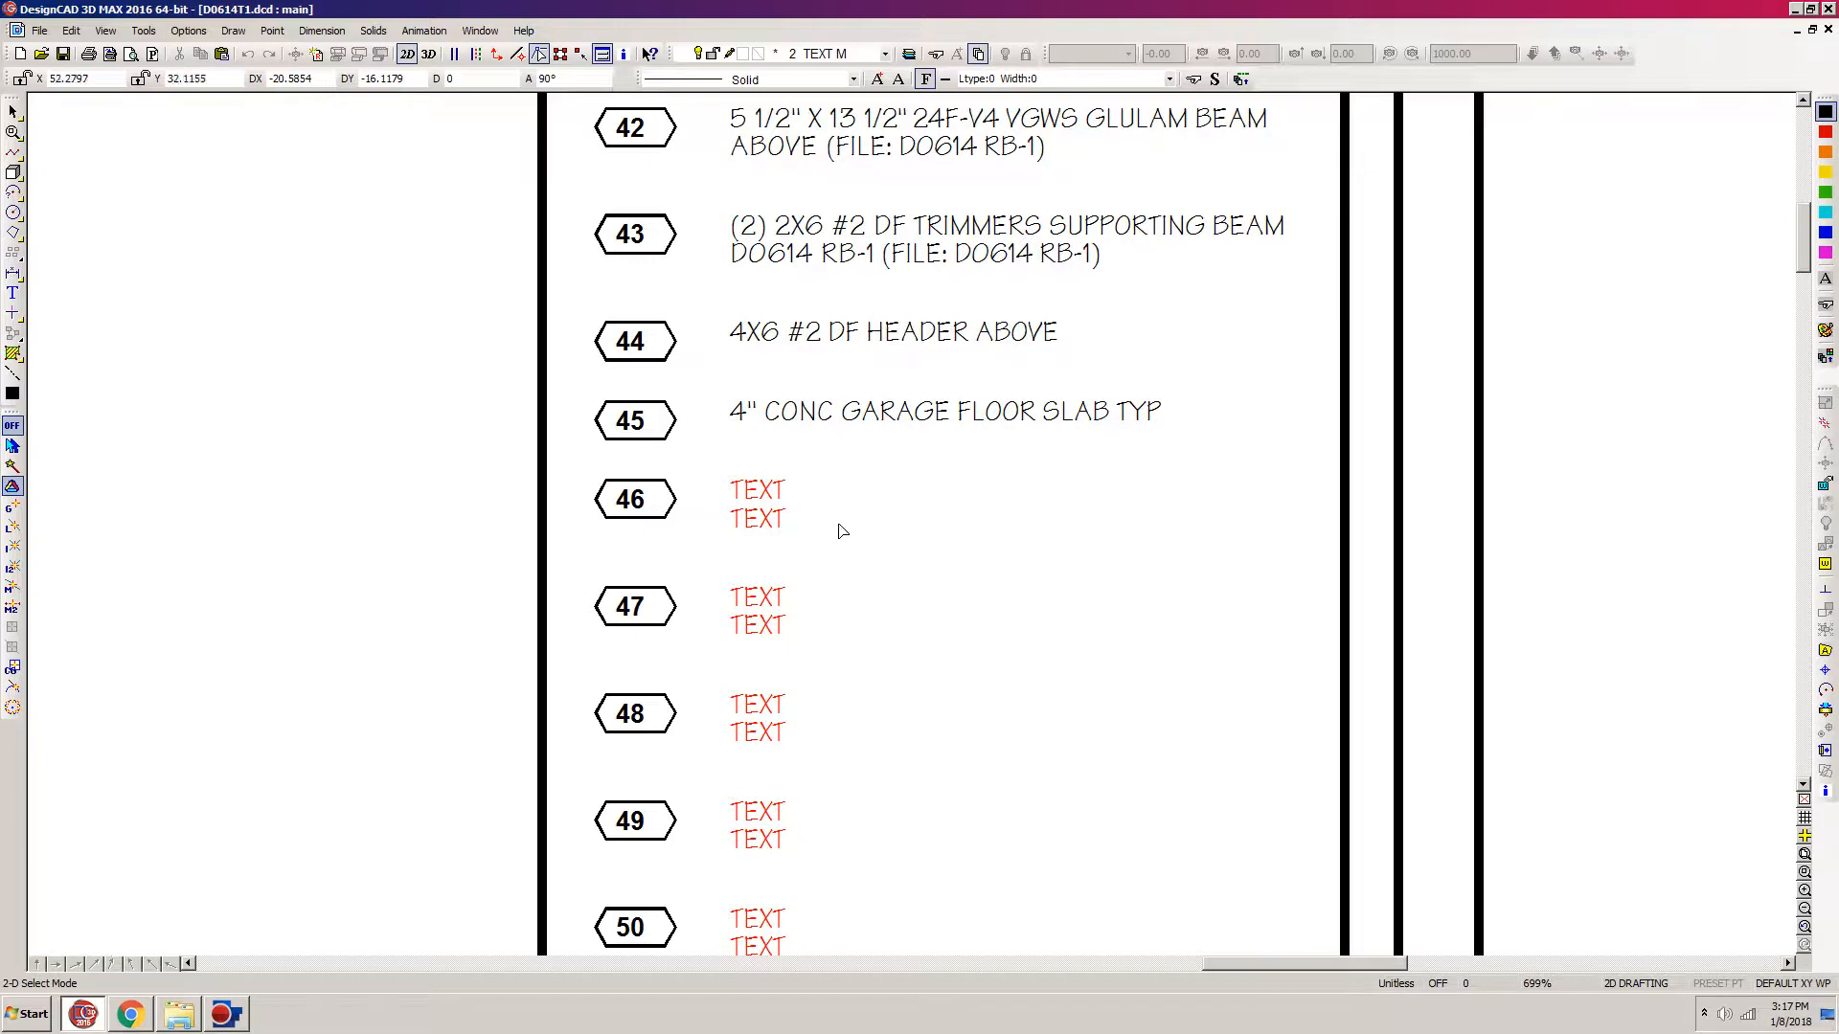
{"action": "key", "text": "p"}
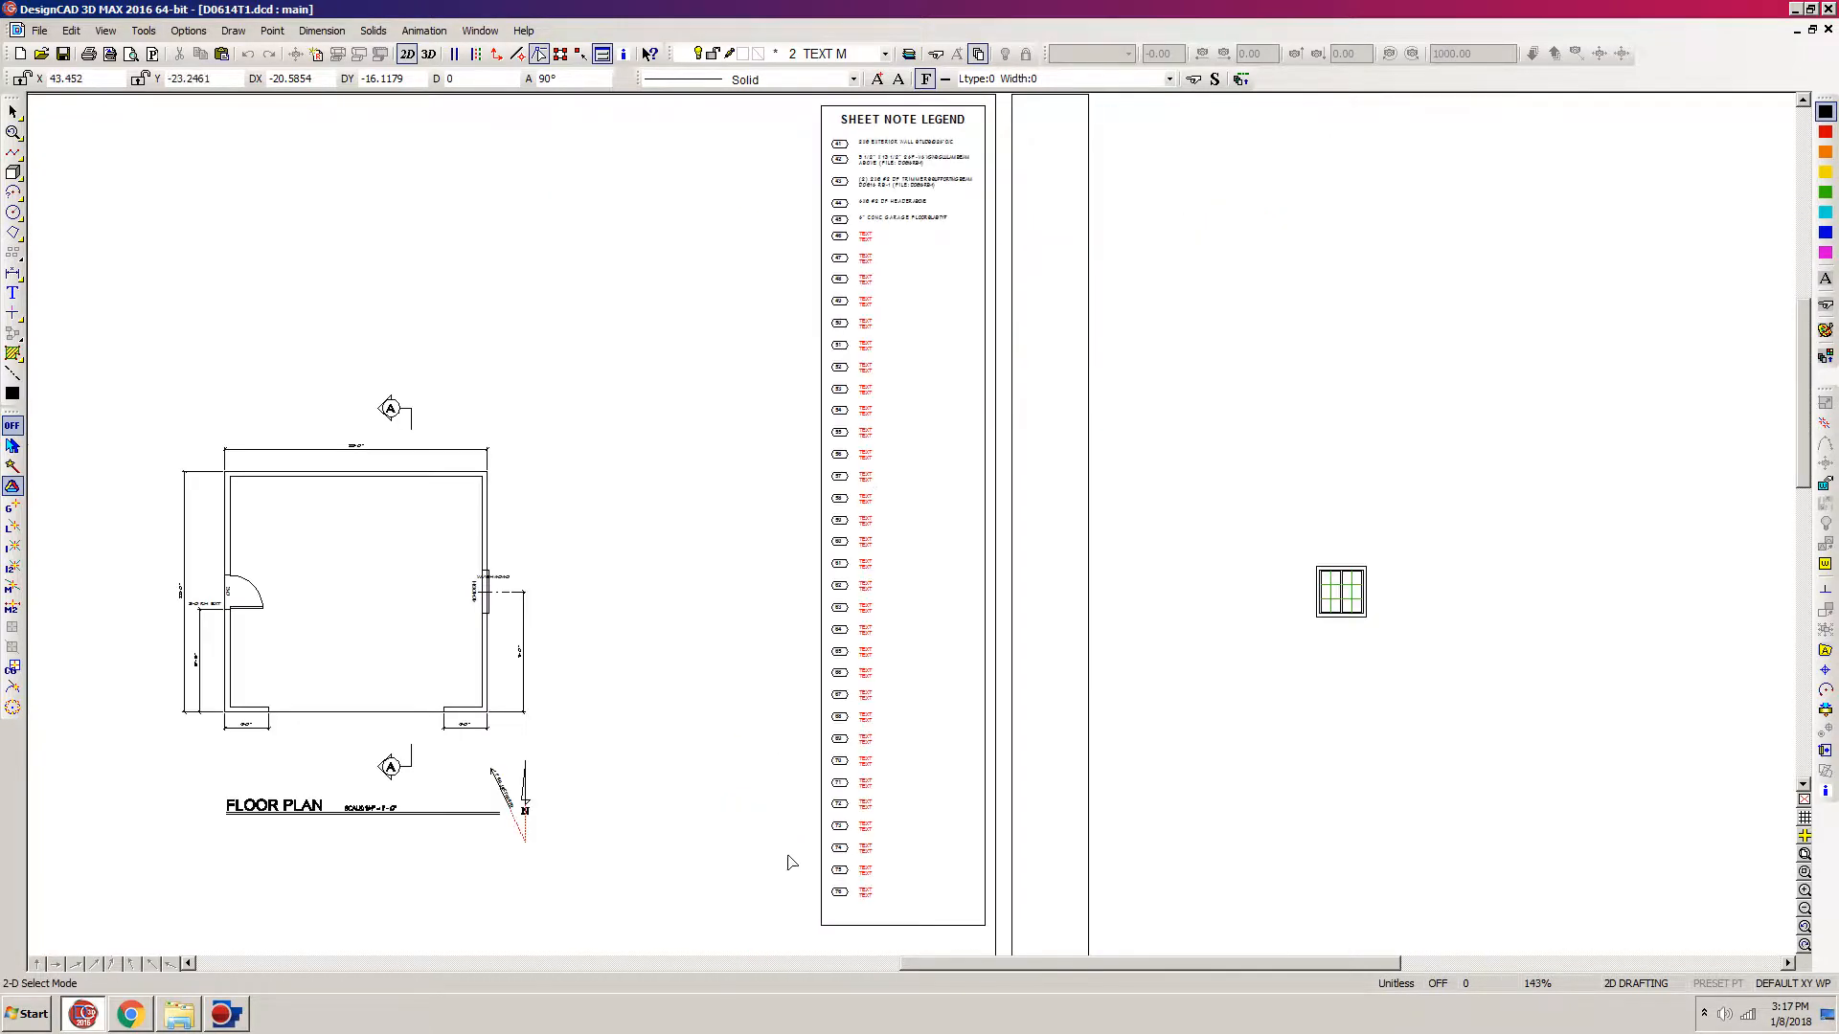
{"action": "left_click_drag", "start_coordinate": [790, 929], "coordinate": [1222, 230]}
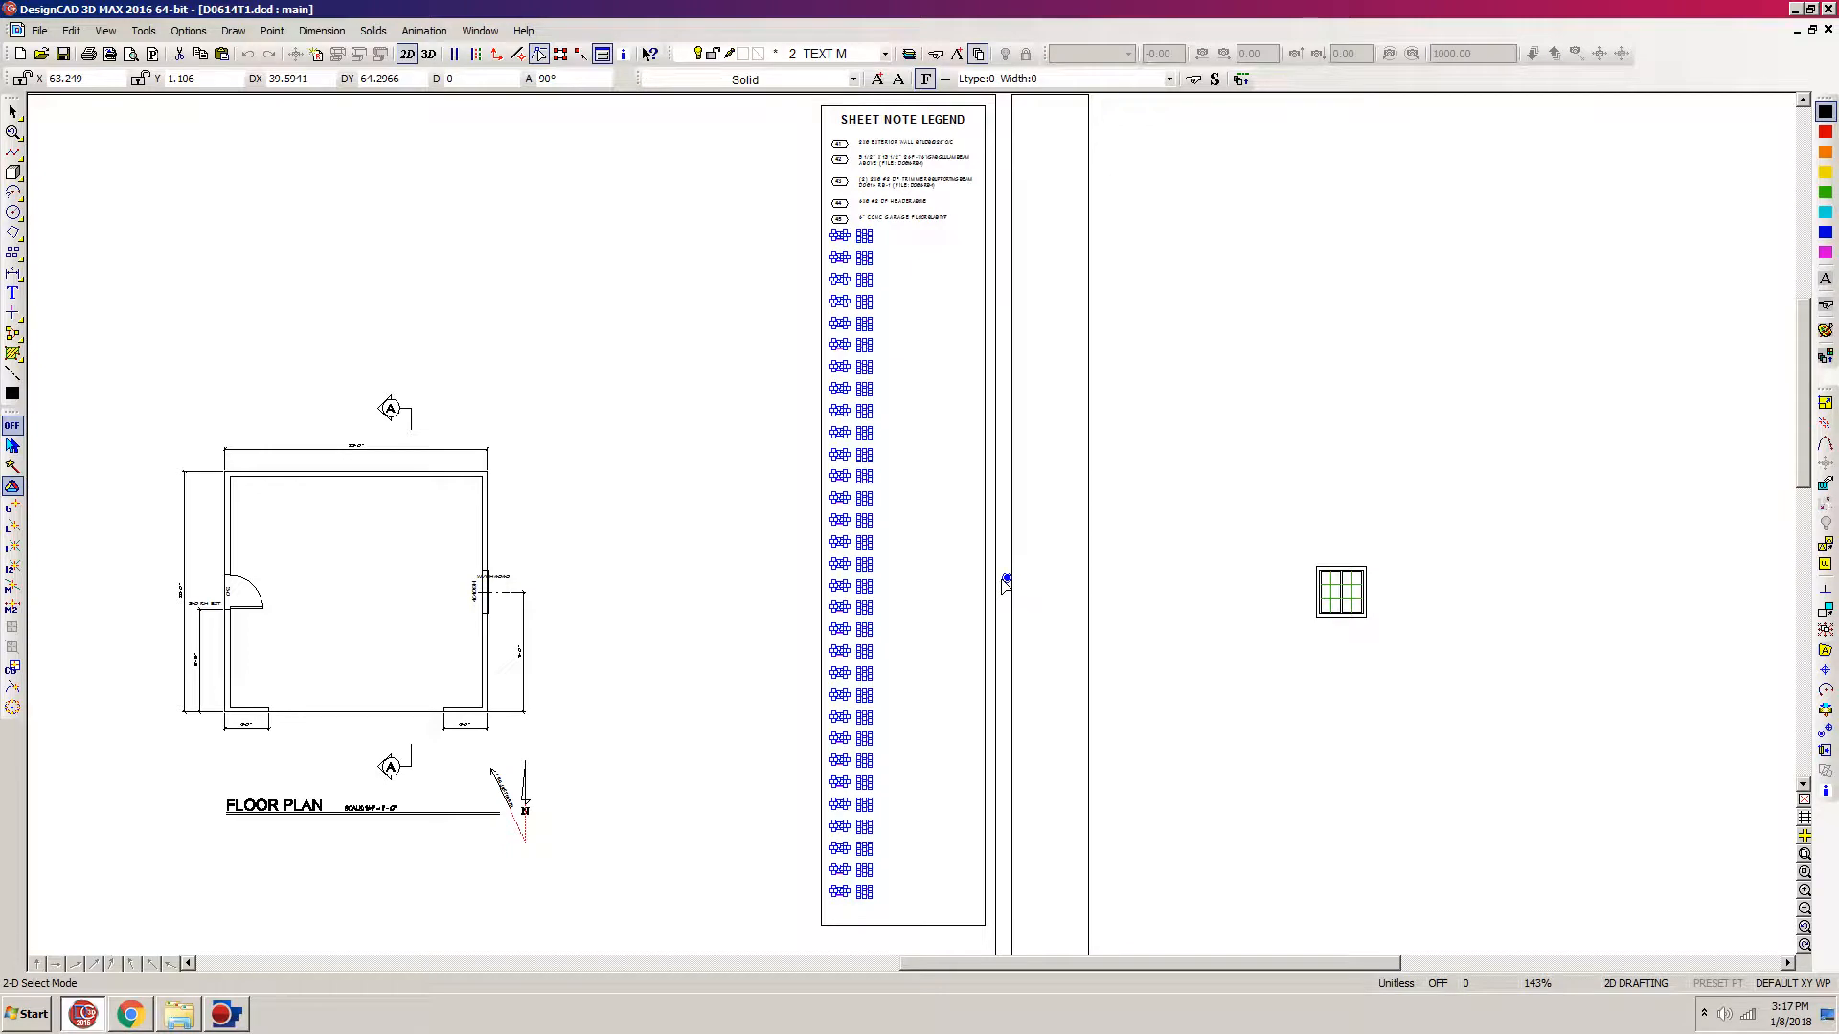
{"action": "left_click", "coordinate": [1005, 581]}
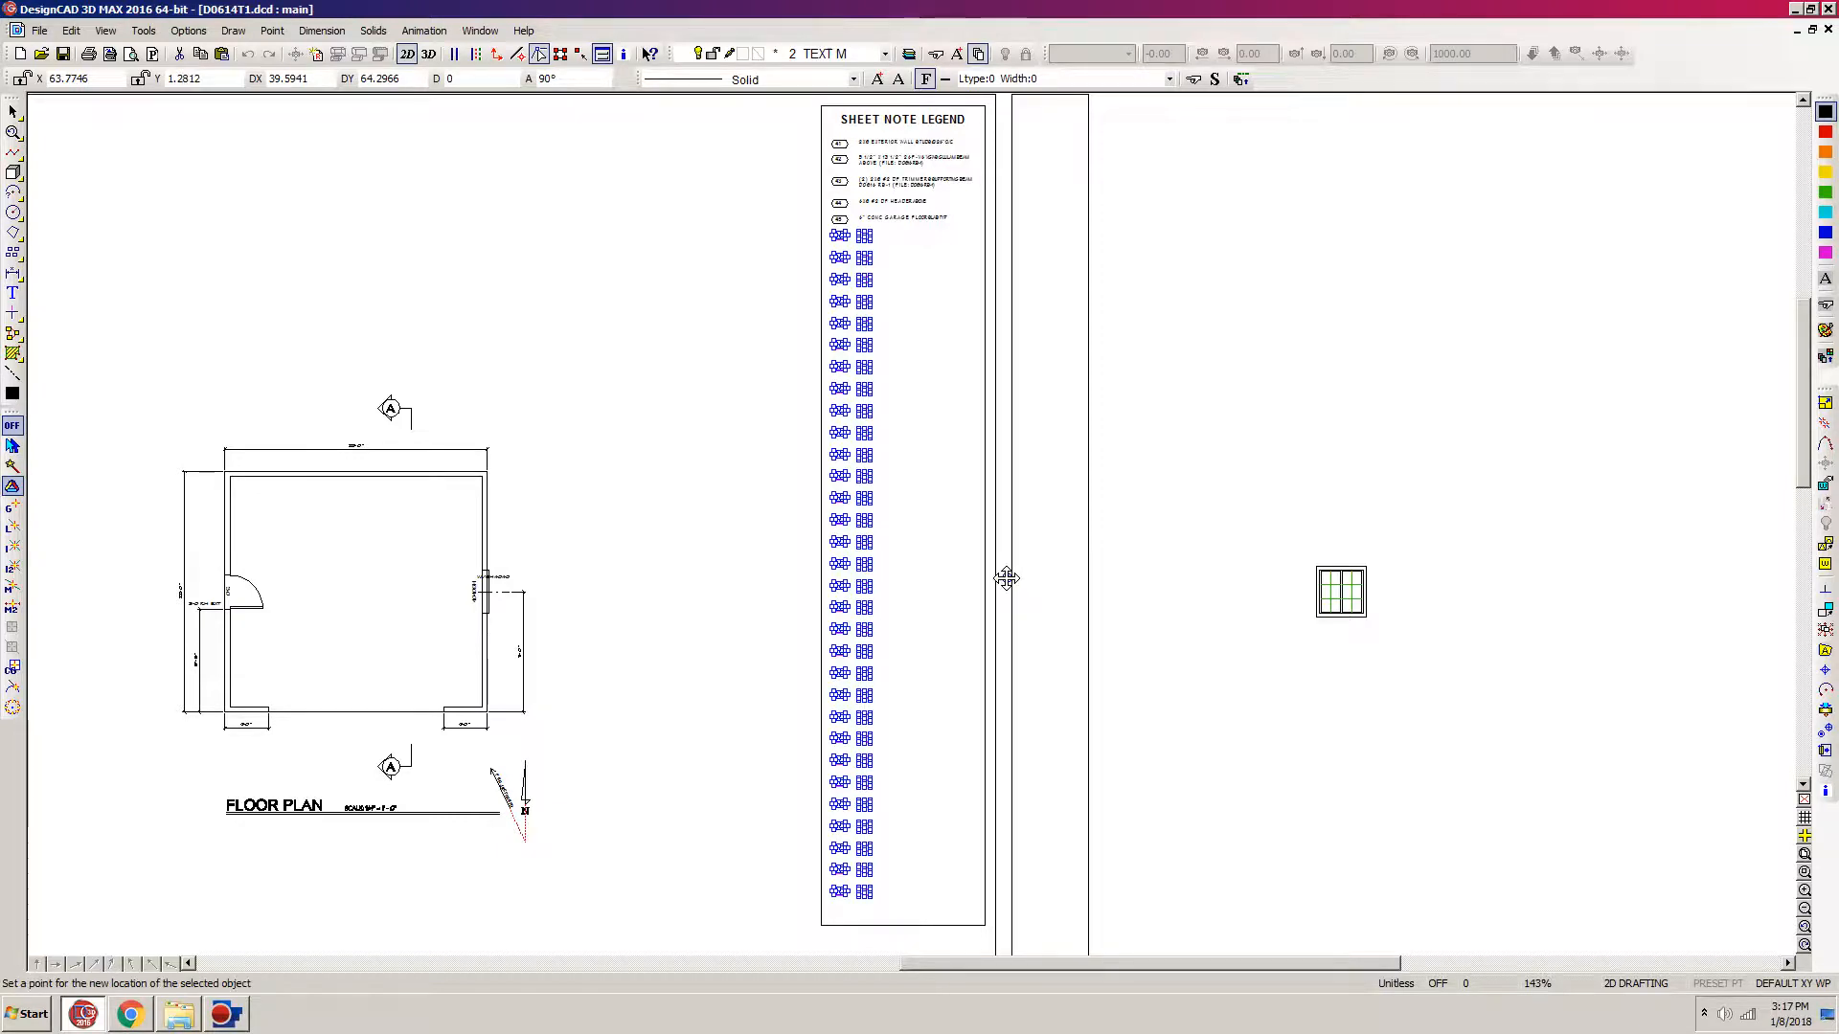
{"action": "left_click", "coordinate": [1005, 579]}
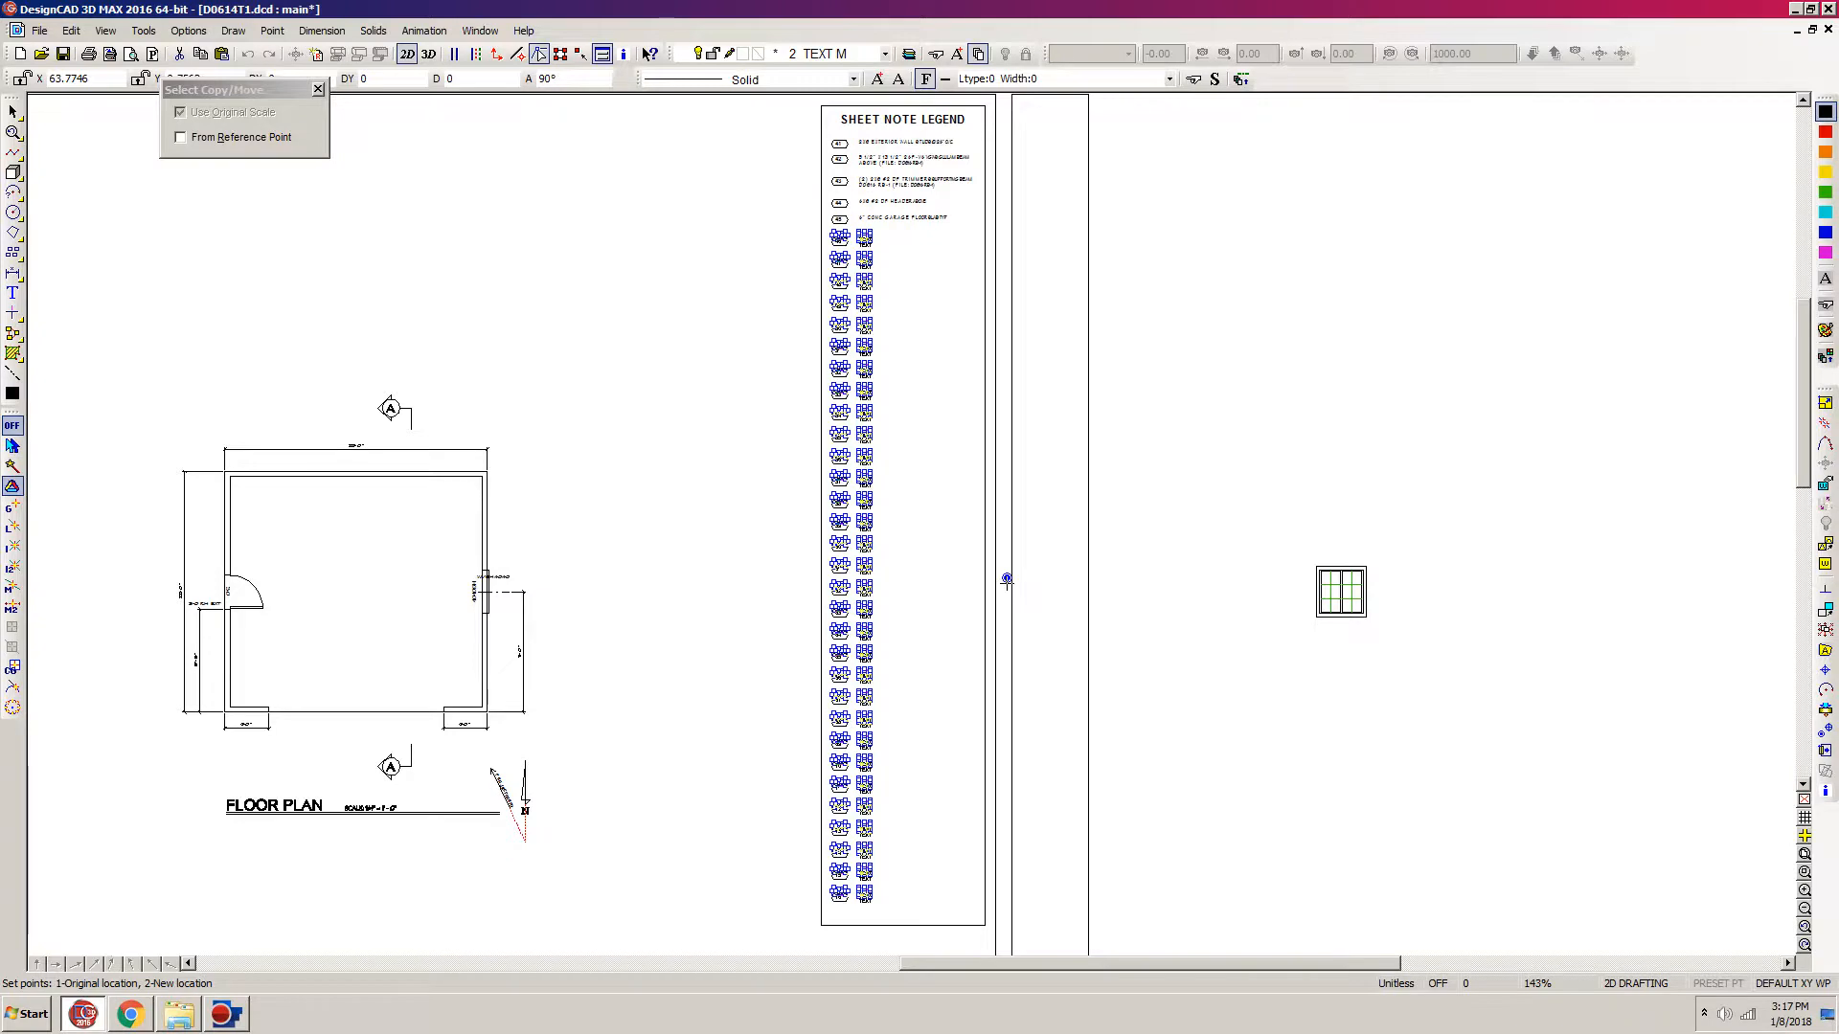
{"action": "left_click", "coordinate": [1007, 583]}
{"action": "left_click", "coordinate": [741, 375]}
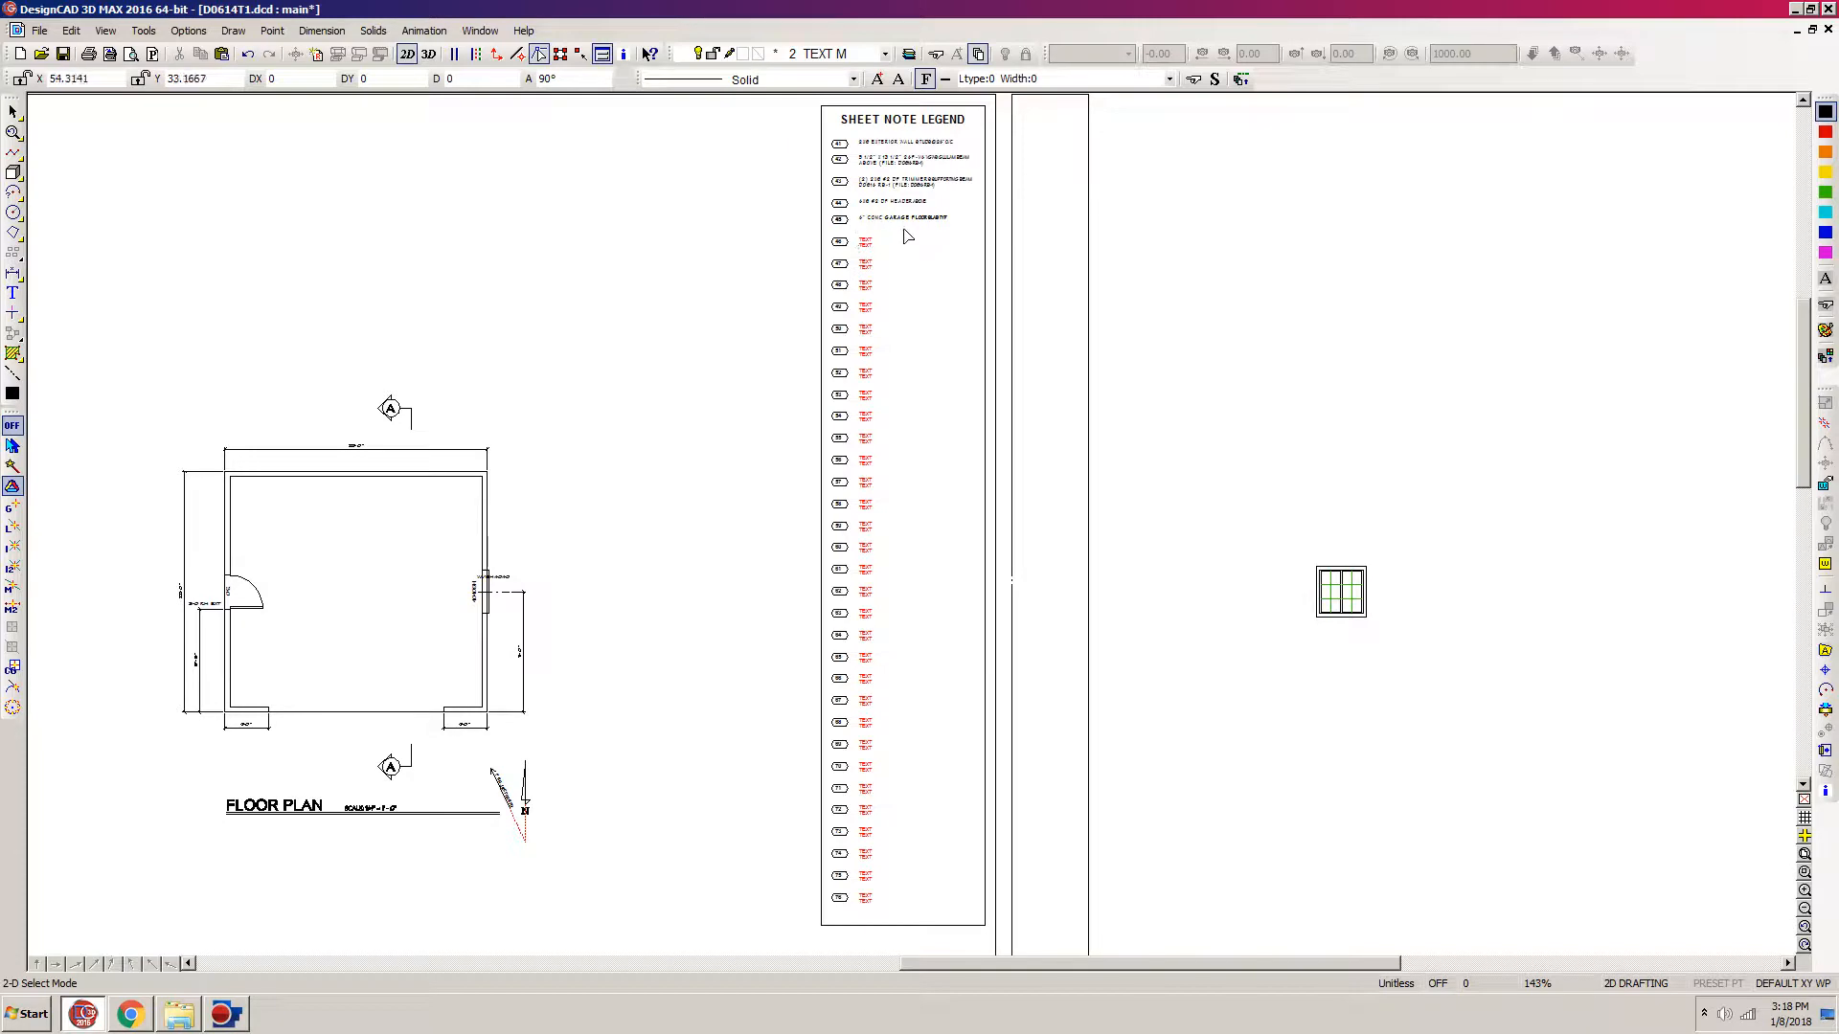
Step: Copy note 46's two placeholder TEXT lines beside marker 45, using a selection handle set at the text's left edge
{"action": "key", "text": "z"}
{"action": "left_click", "coordinate": [1045, 165]}
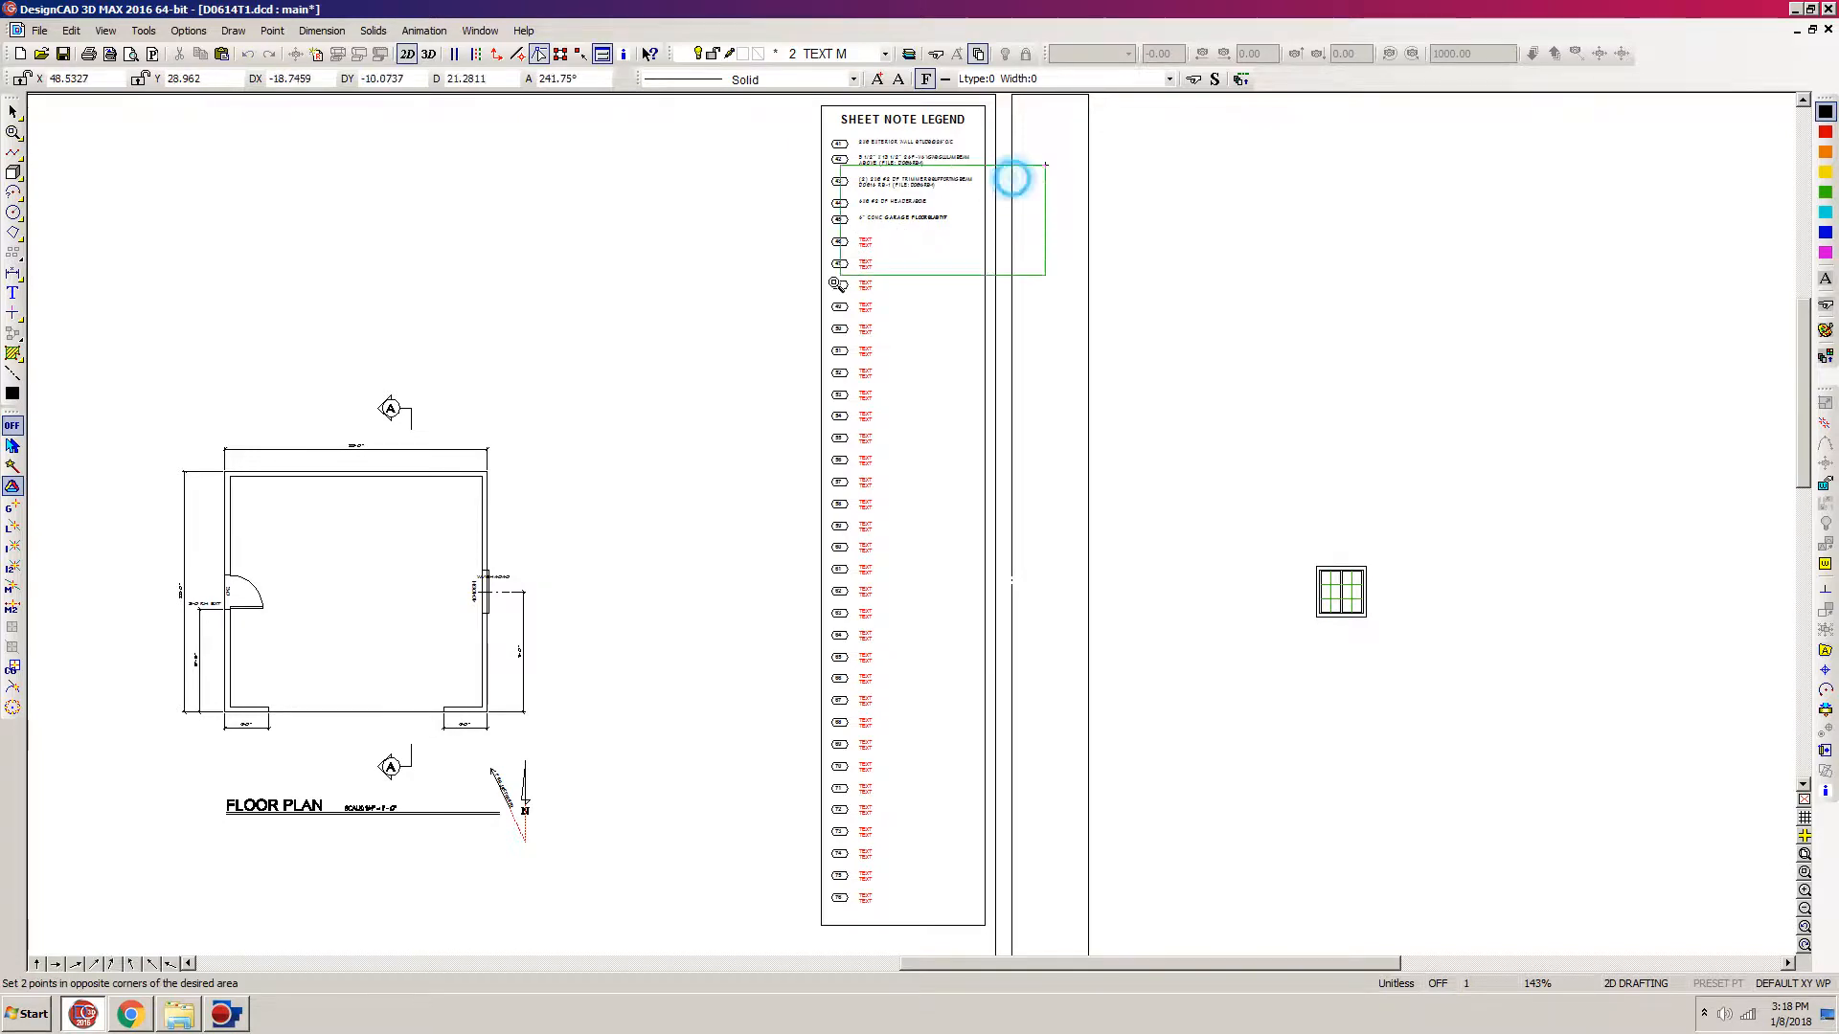
{"action": "left_click", "coordinate": [766, 347]}
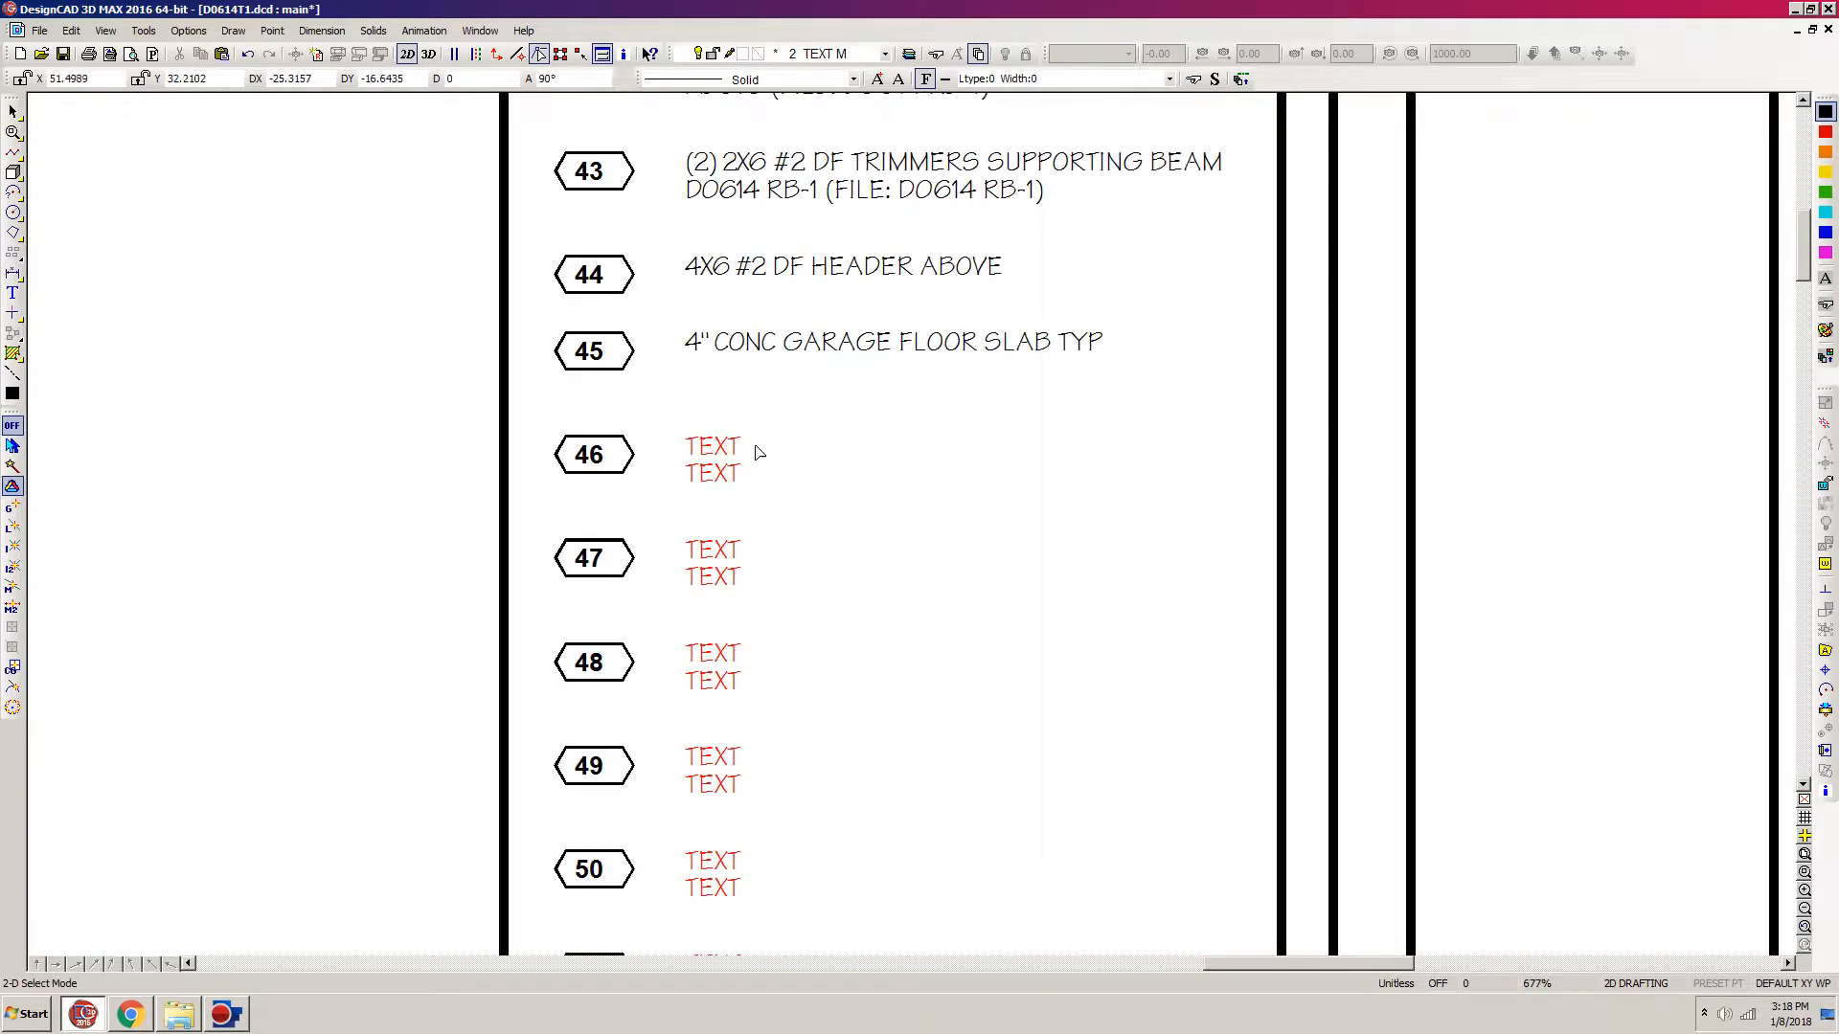
{"action": "left_click_drag", "start_coordinate": [1001, 406], "coordinate": [674, 510]}
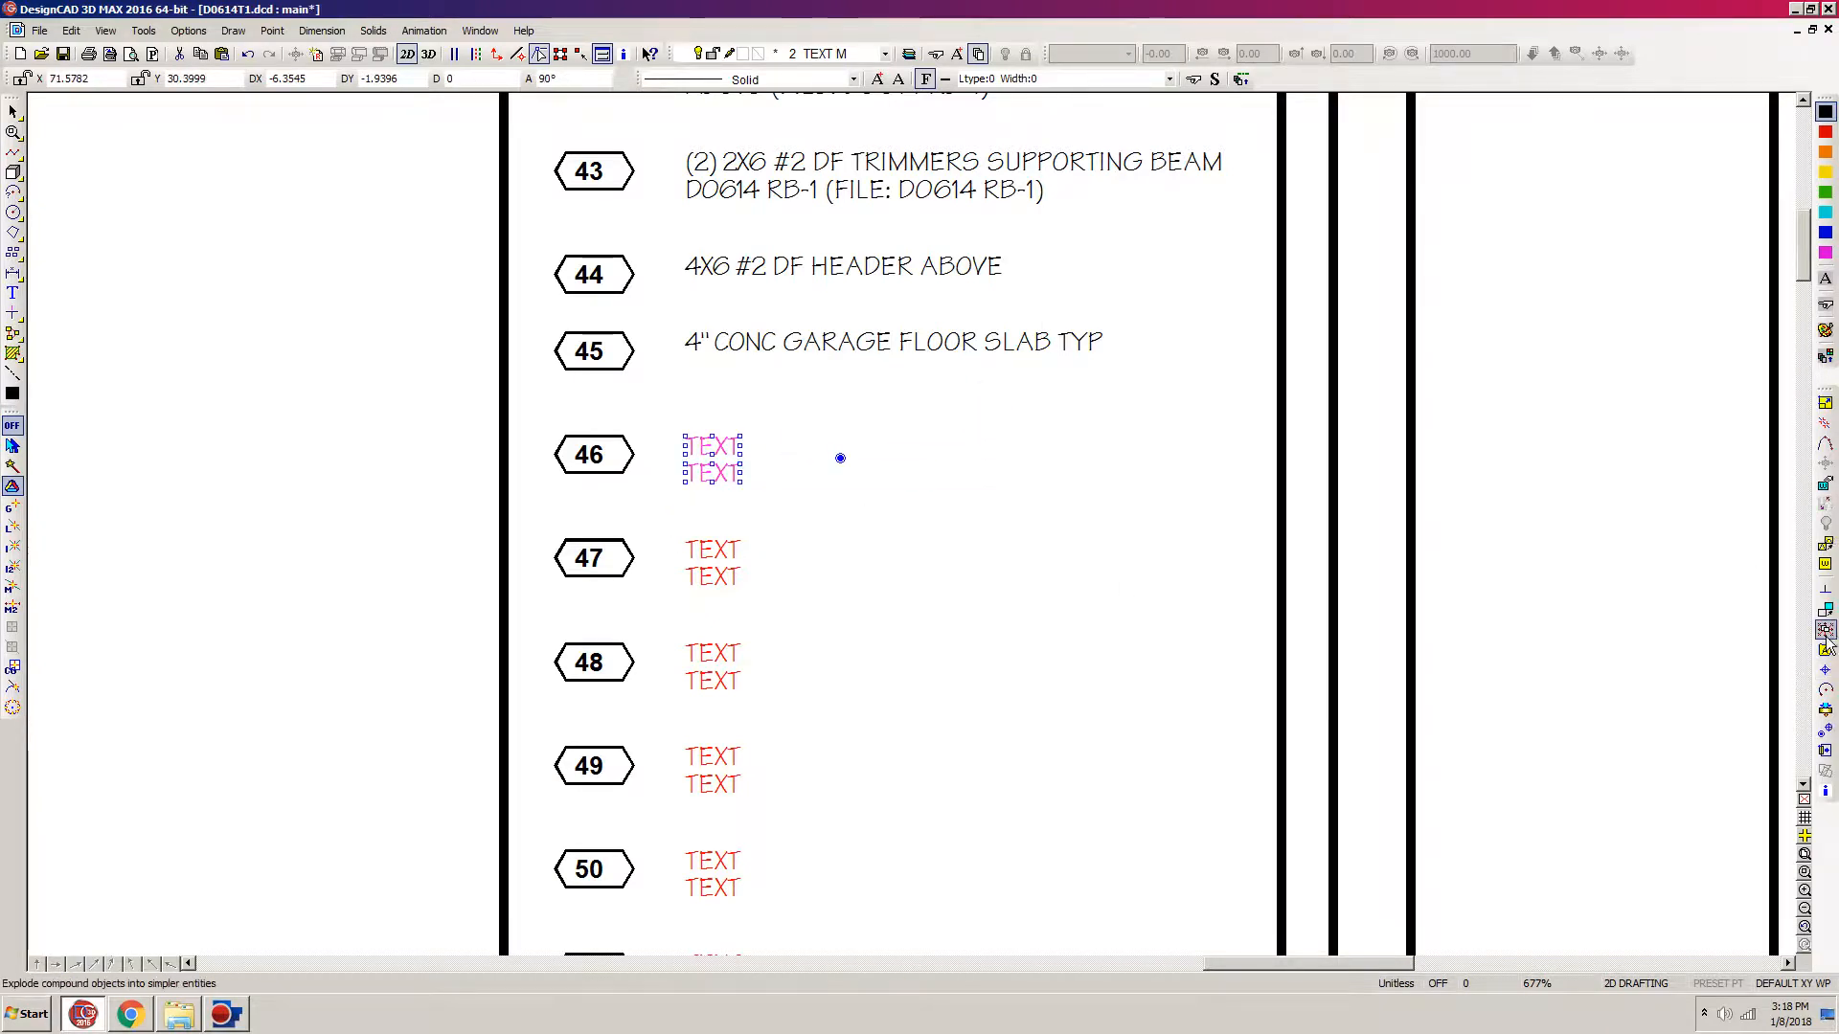
{"action": "left_click", "coordinate": [1828, 735]}
{"action": "left_click", "coordinate": [685, 456]}
{"action": "left_click", "coordinate": [713, 482]}
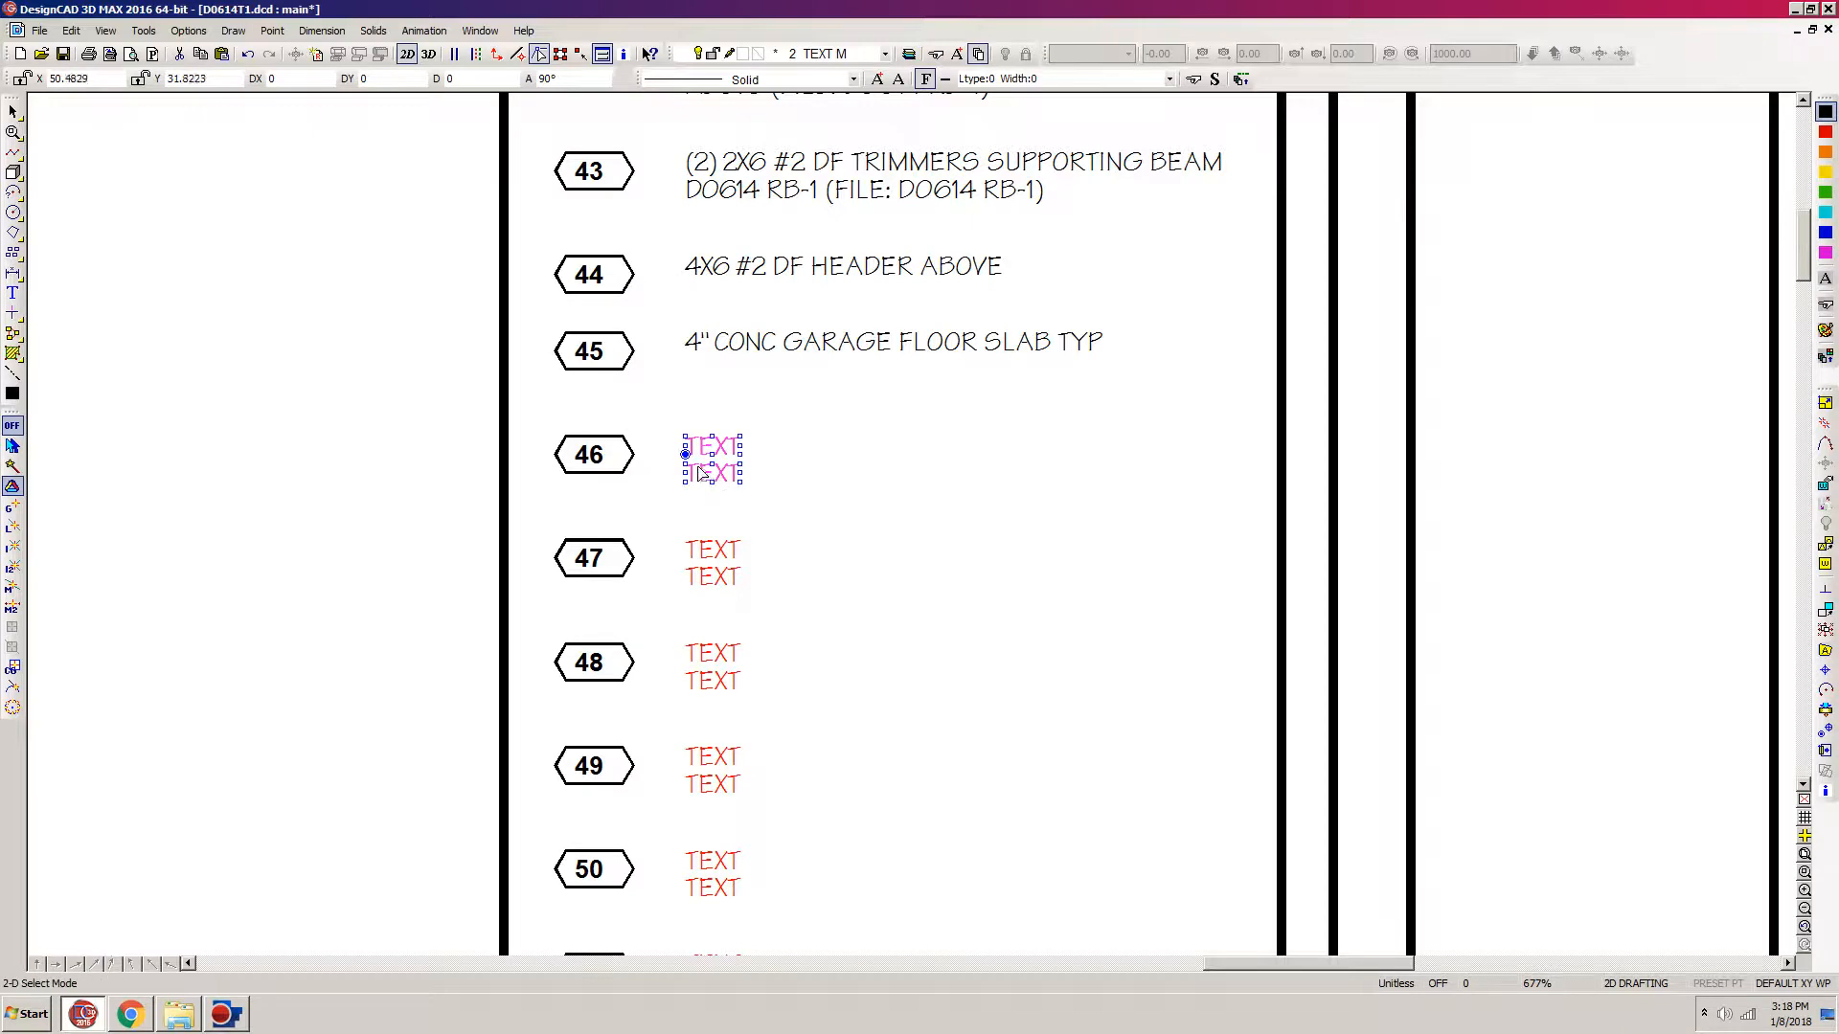
{"action": "key", "text": "c"}
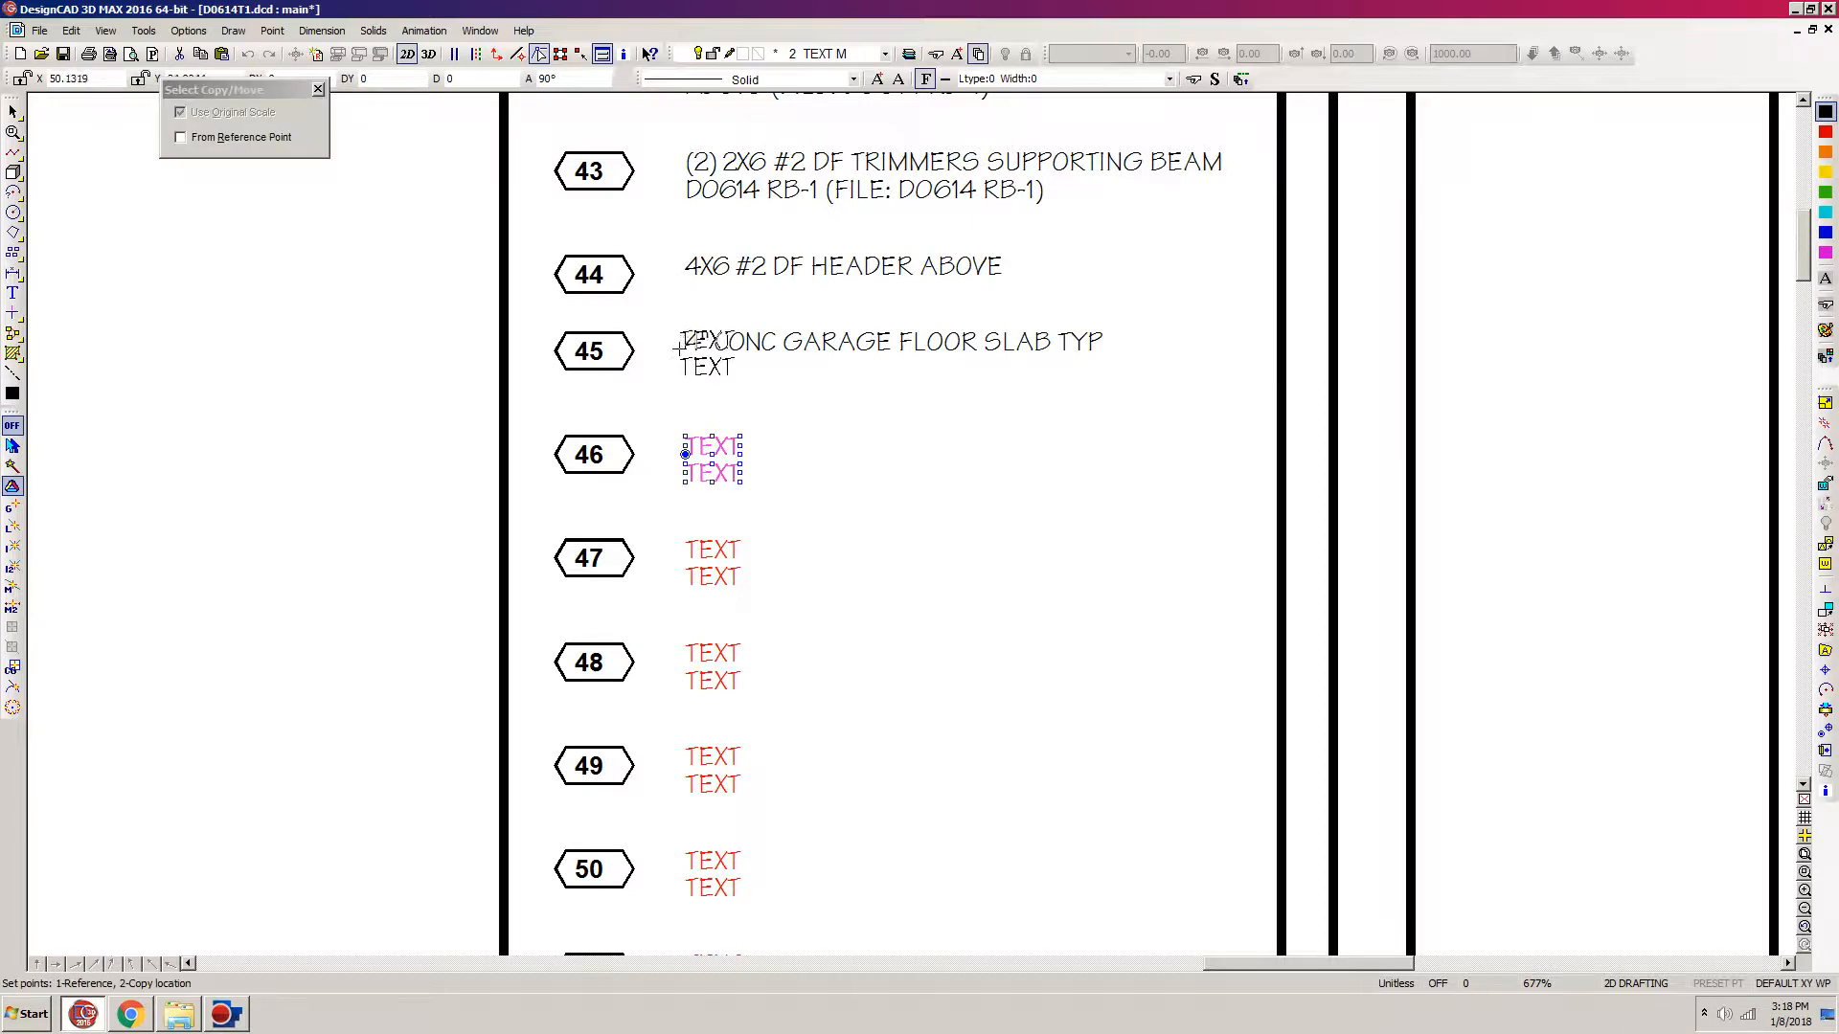
{"action": "left_click", "coordinate": [683, 355]}
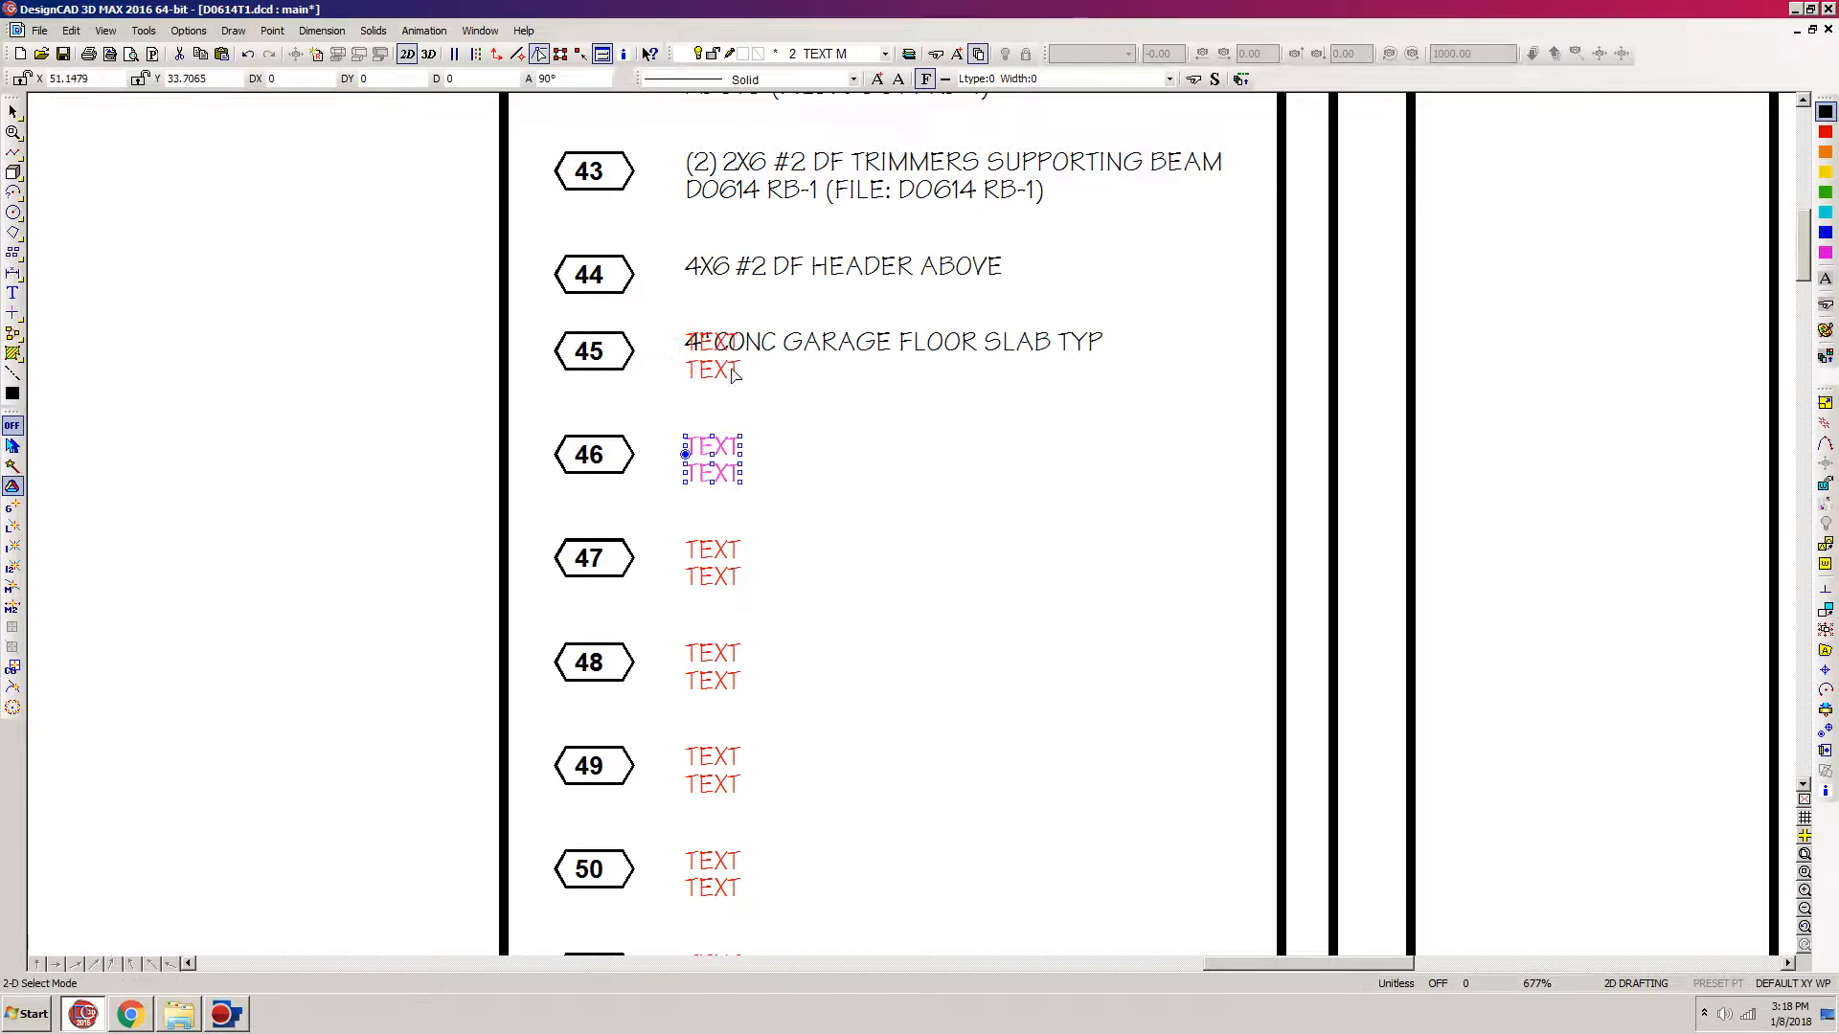
Step: Delete the old note 45 text "4" CONC GARAGE FLOOR SLAB TYP"
{"action": "left_click", "coordinate": [1017, 373]}
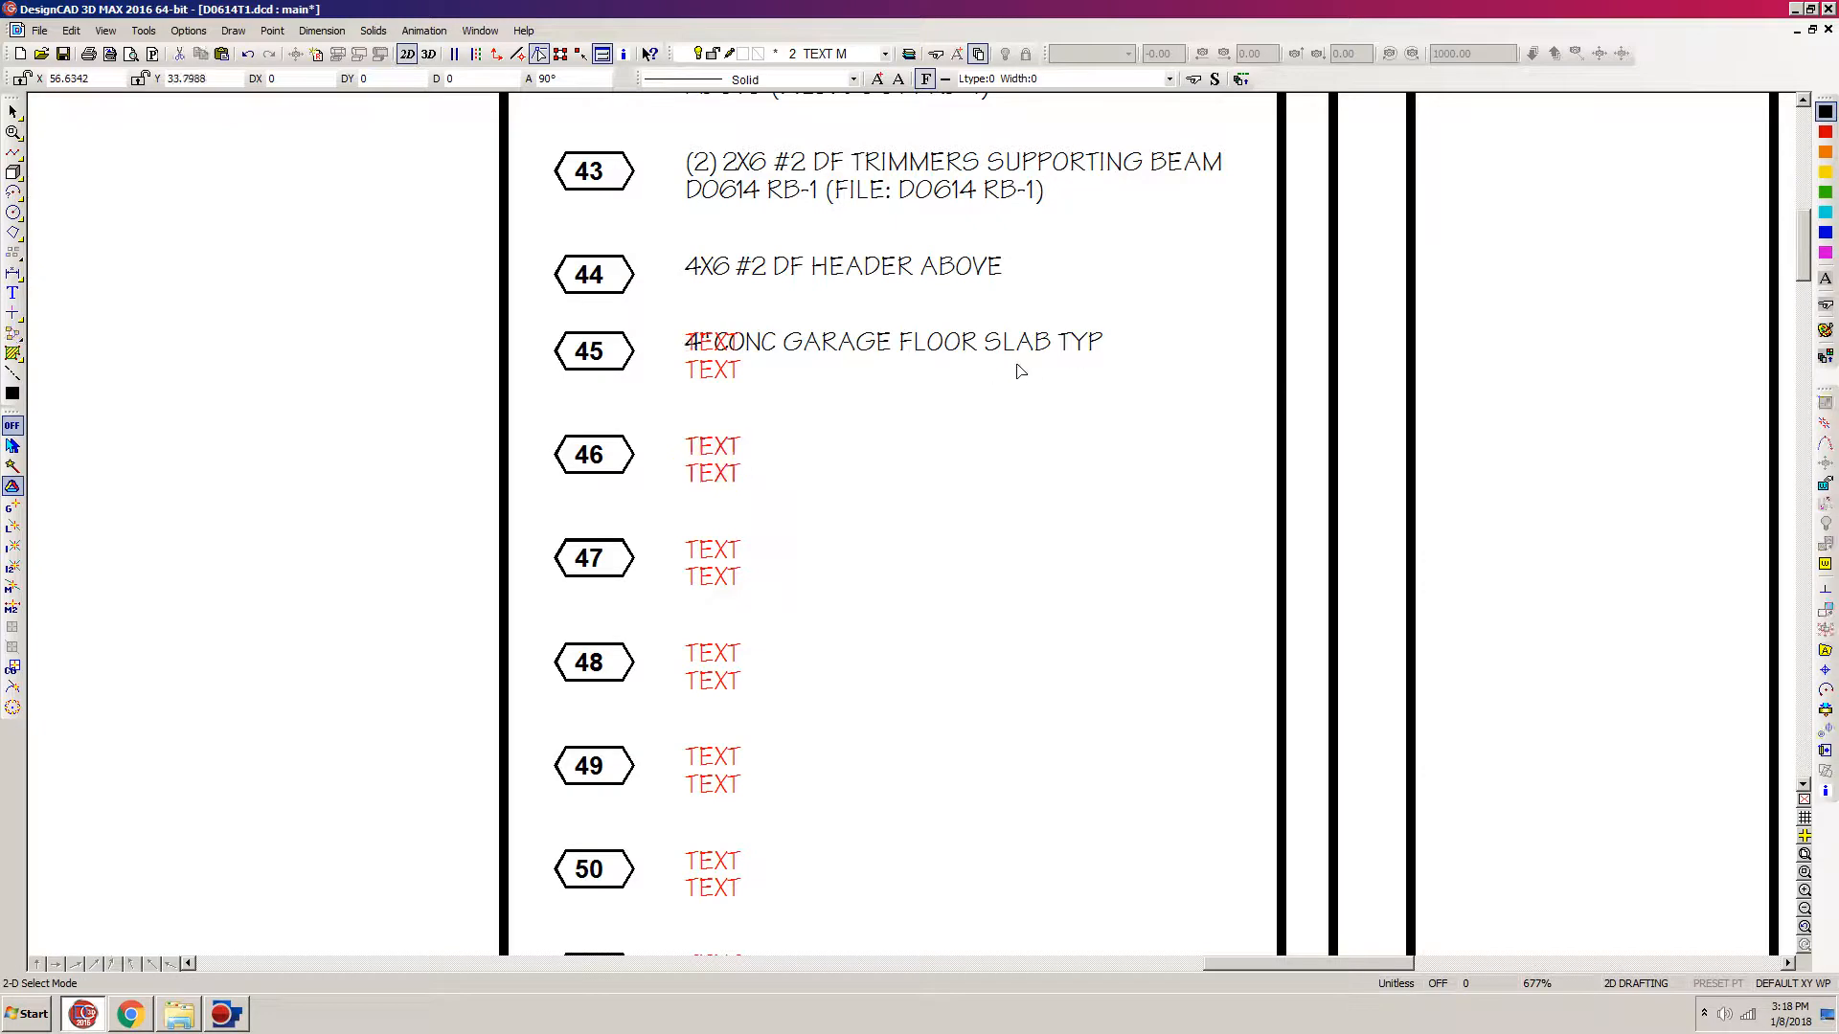
{"action": "left_click", "coordinate": [1116, 357]}
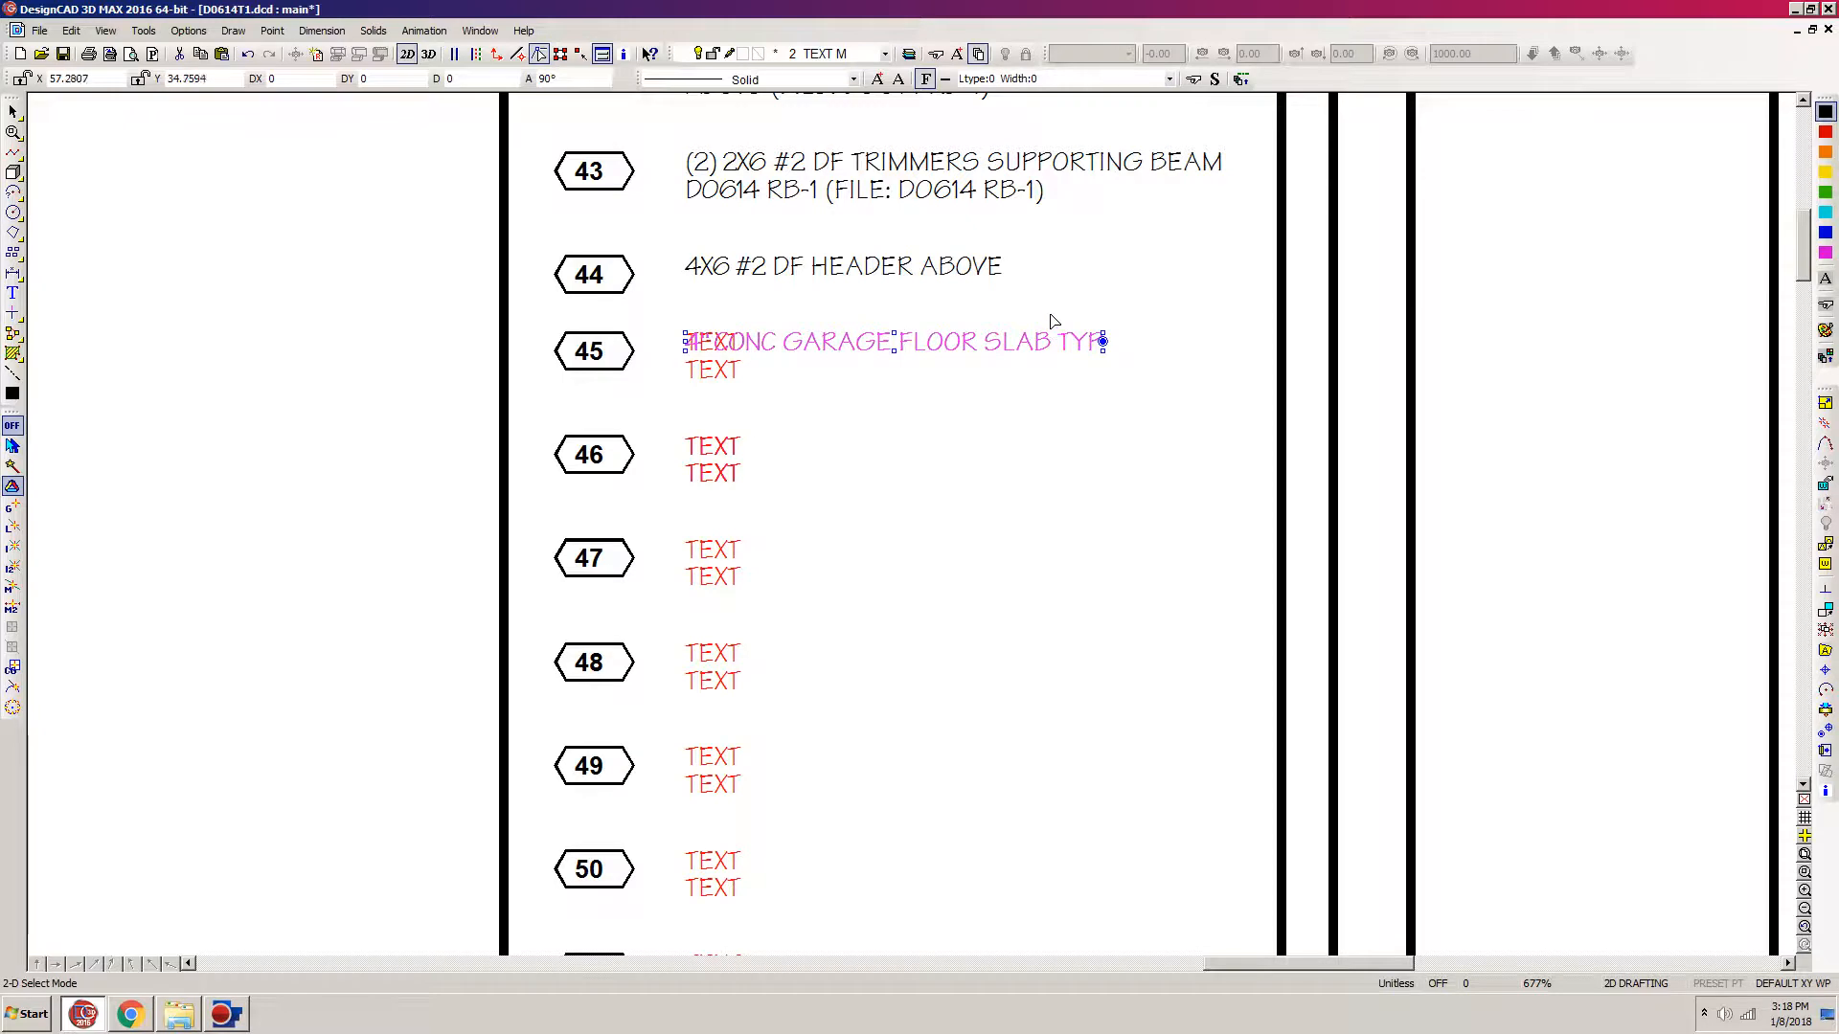
{"action": "key", "text": "Delete"}
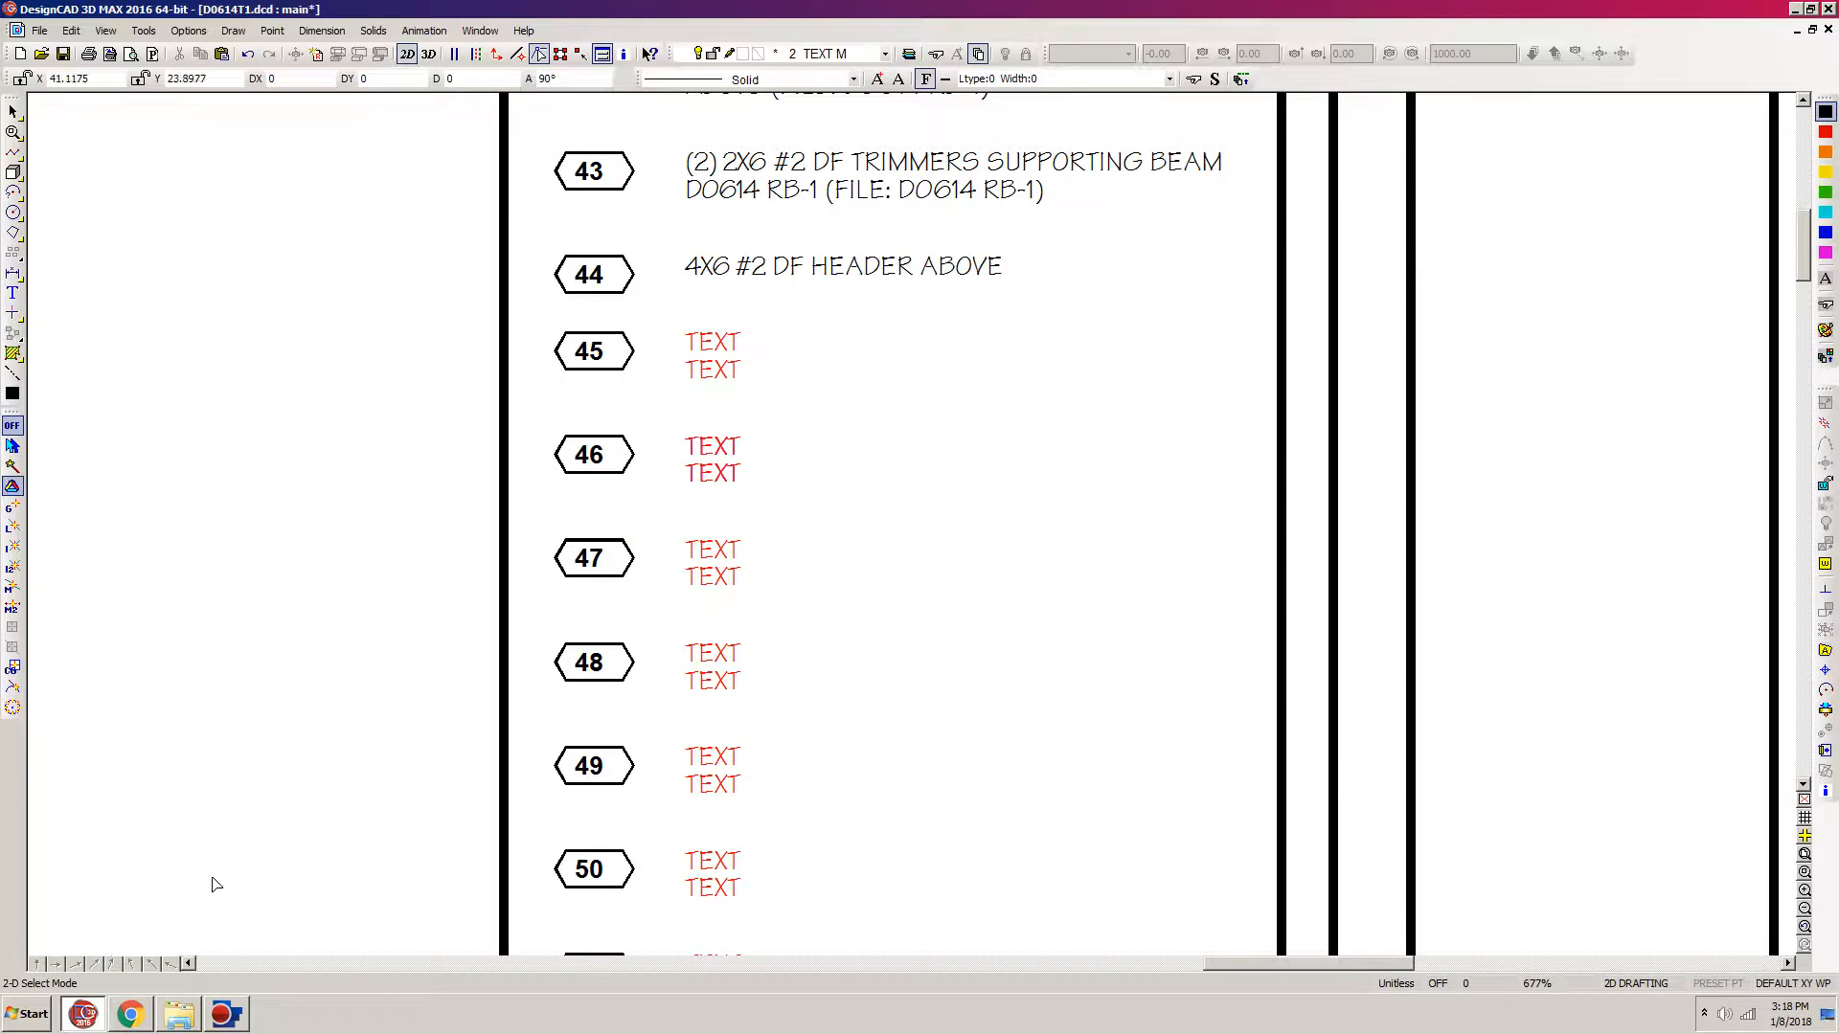
Step: Read the foundation plan notes in the D0614 SHEET NOTES 1 spreadsheet in Chrome and return to DesignCAD
{"action": "left_click", "coordinate": [130, 1017]}
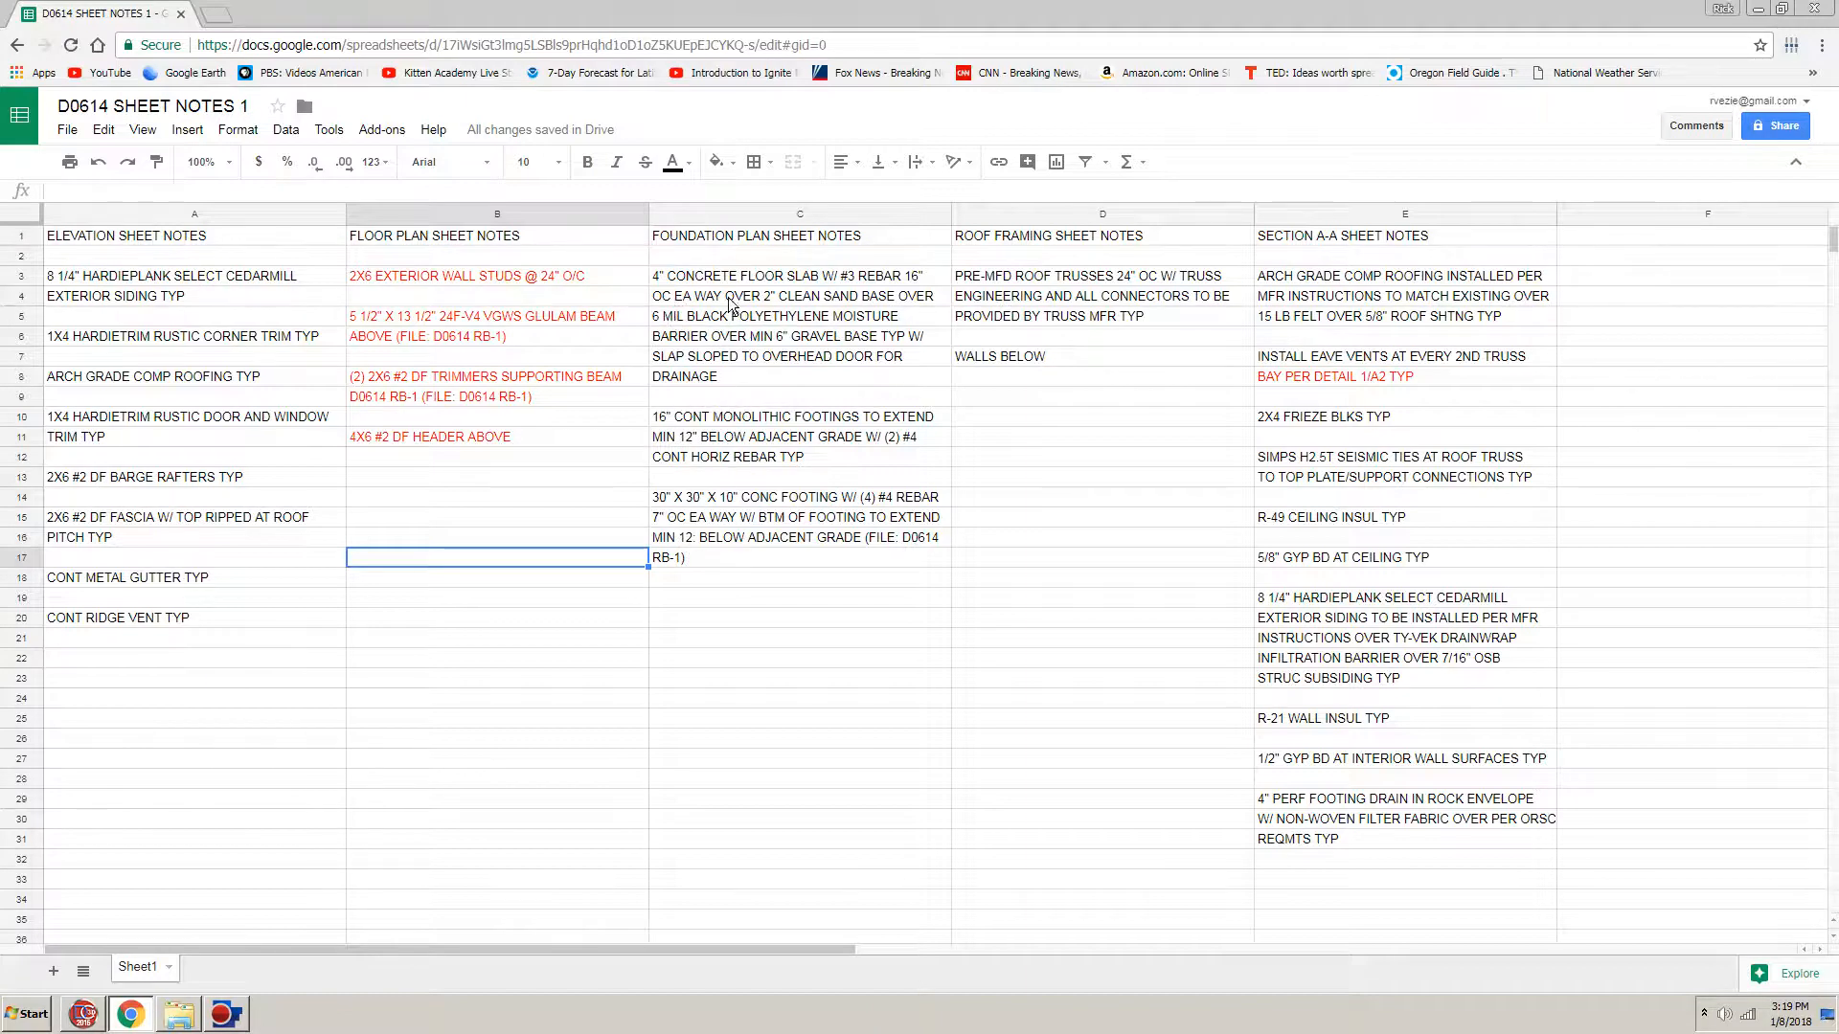
{"action": "left_click", "coordinate": [82, 1018]}
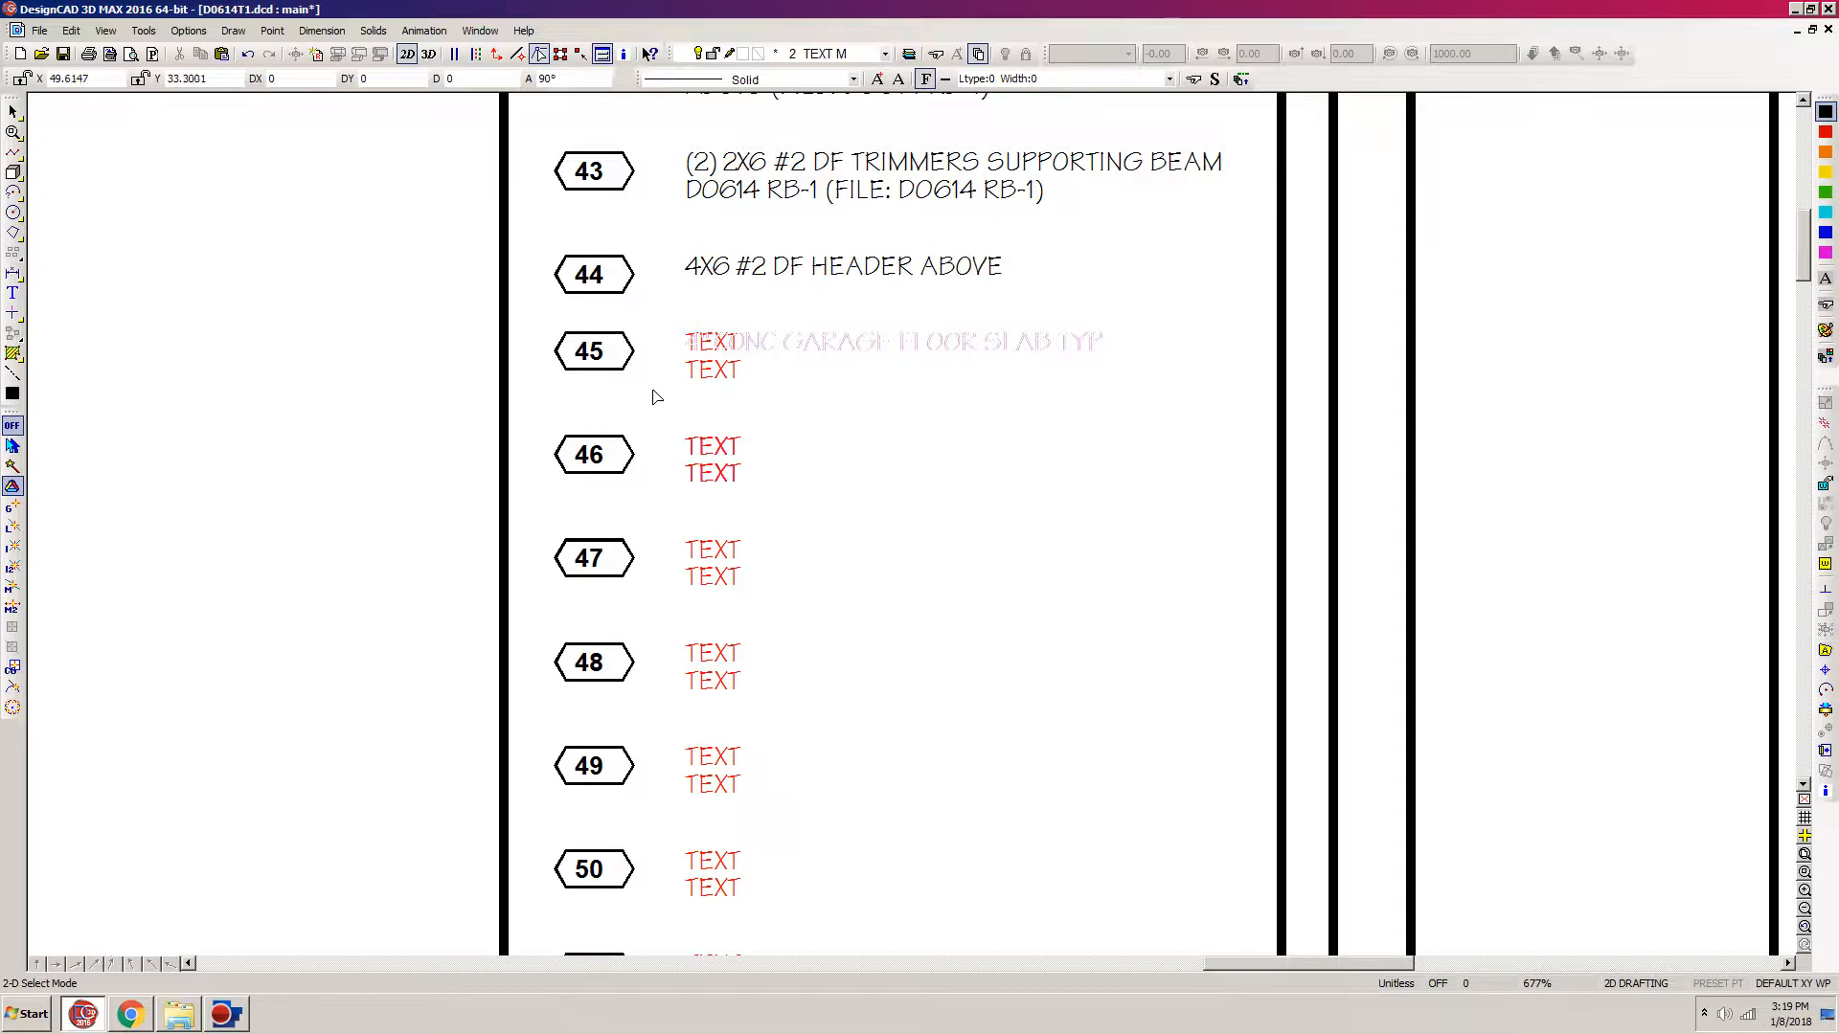
Step: Check the large and small cursor step sizes in the program's cursor options
{"action": "key", "text": "o"}
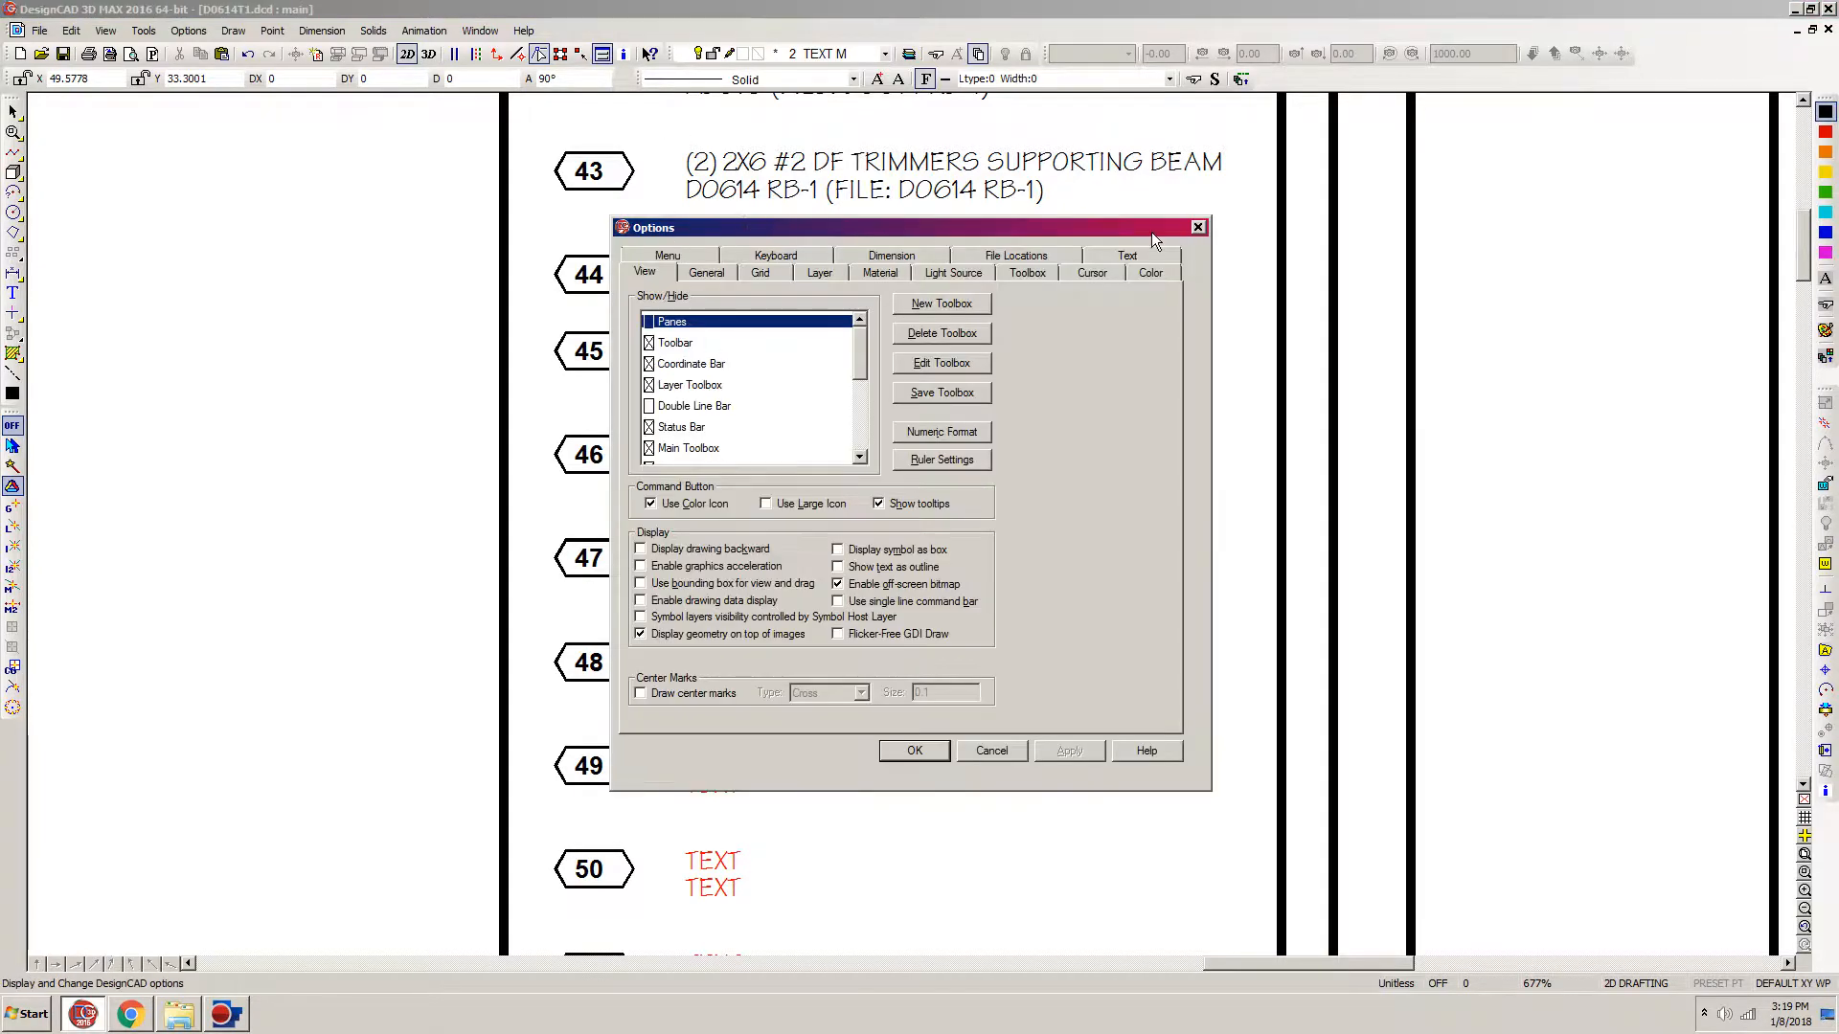
{"action": "left_click", "coordinate": [1094, 276]}
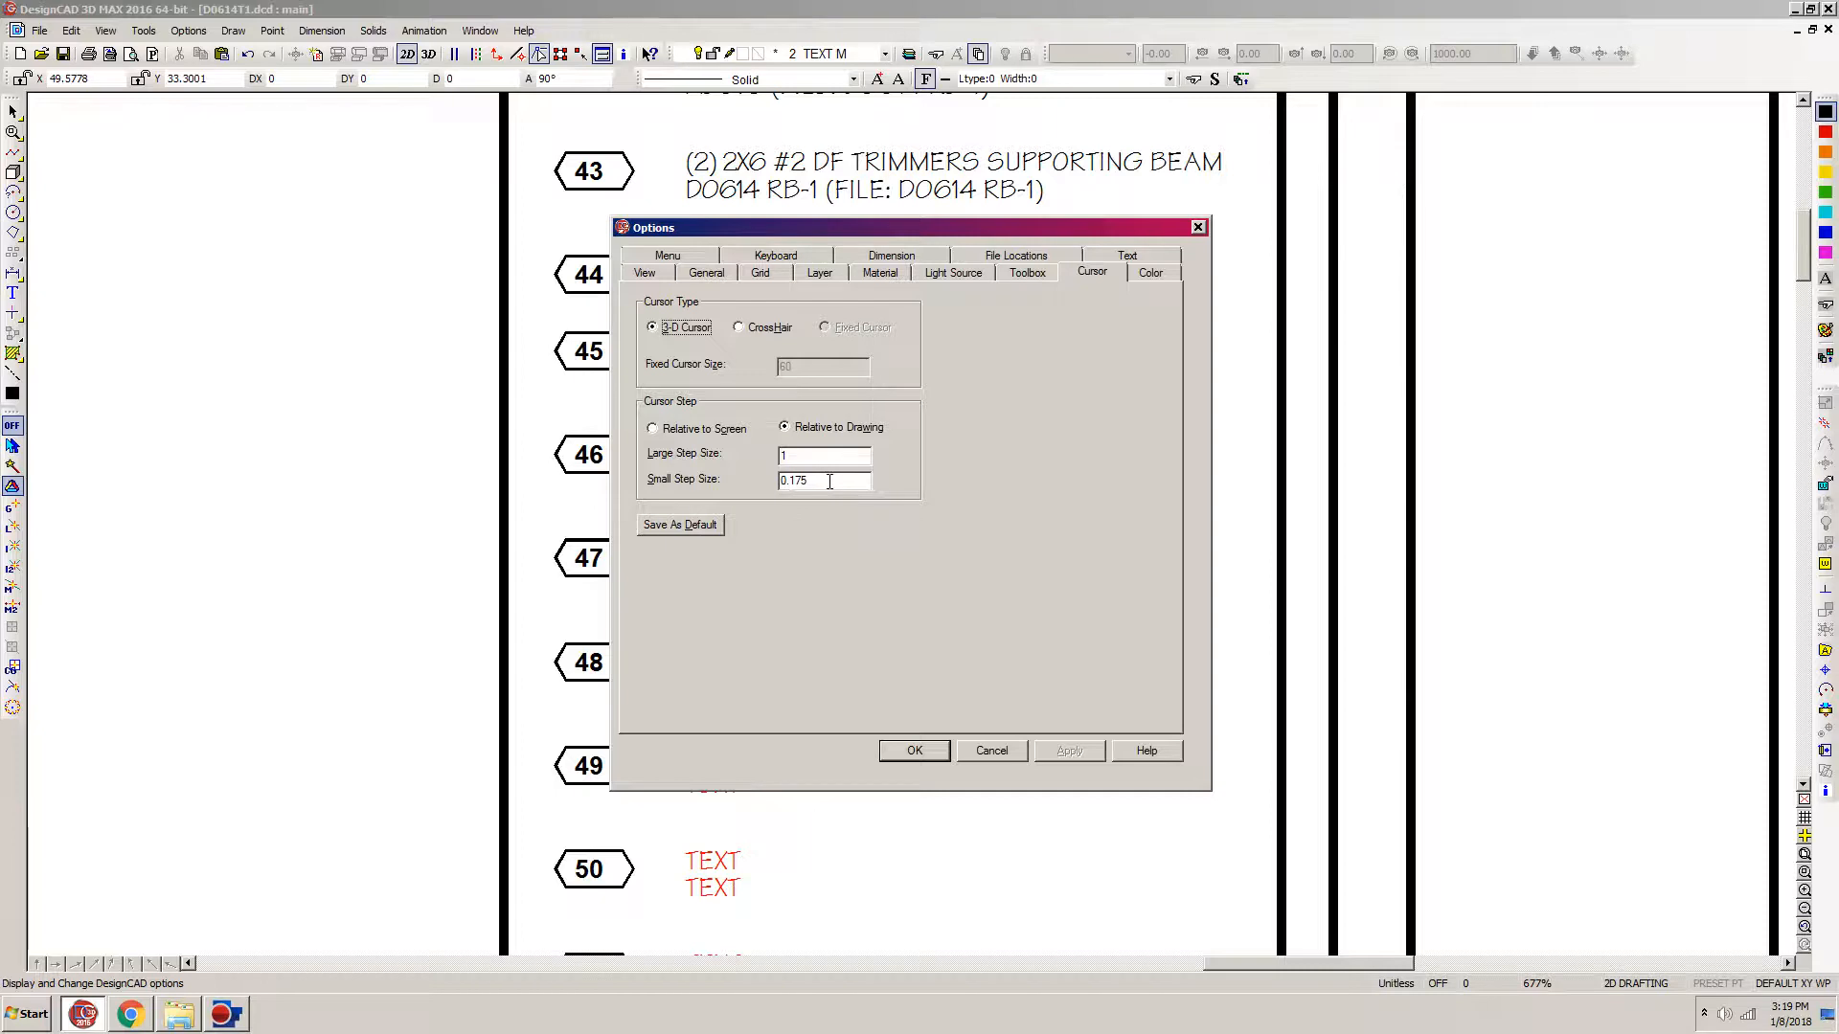
{"action": "left_click", "coordinate": [914, 750]}
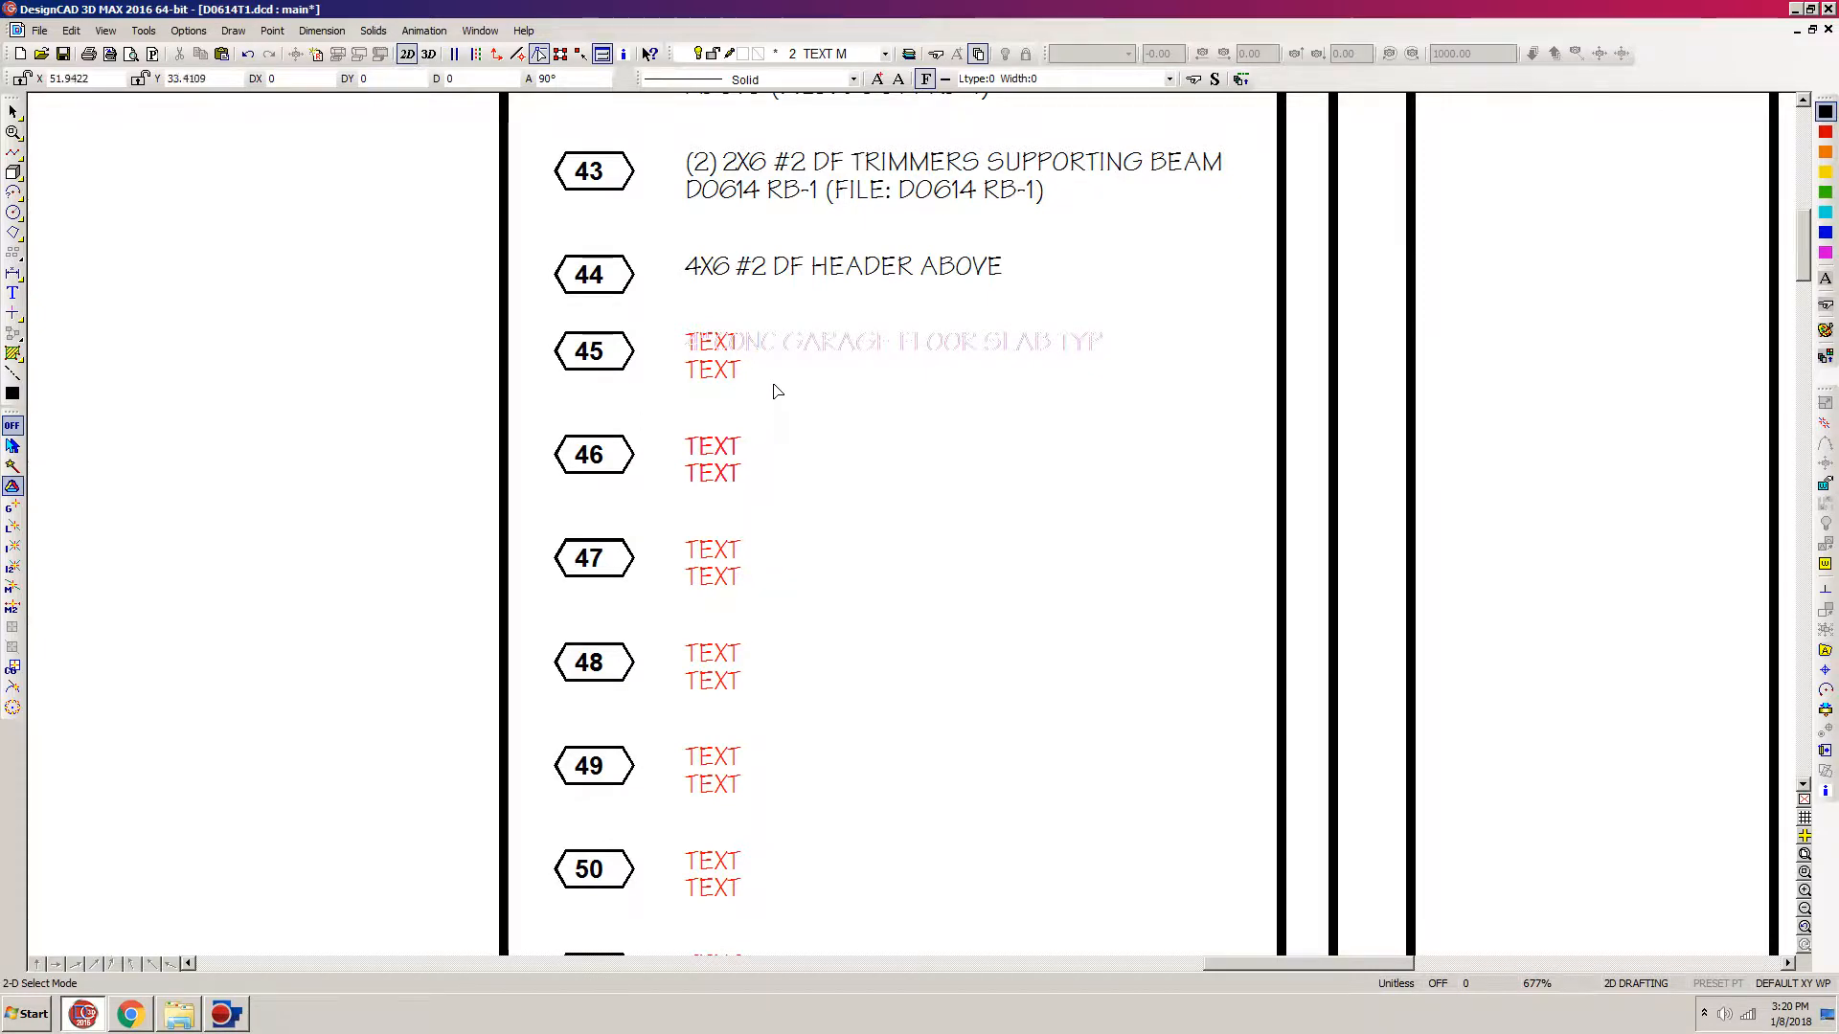
Step: Move the placeholder notes from 46 onward down by about one more note spacing to make room for a longer note 45
{"action": "scroll", "coordinate": [776, 385], "scroll_direction": "down", "scroll_amount": 5}
{"action": "left_click_drag", "start_coordinate": [781, 940], "coordinate": [1053, 413]}
{"action": "left_click_drag", "start_coordinate": [1111, 245], "coordinate": [1240, 230]}
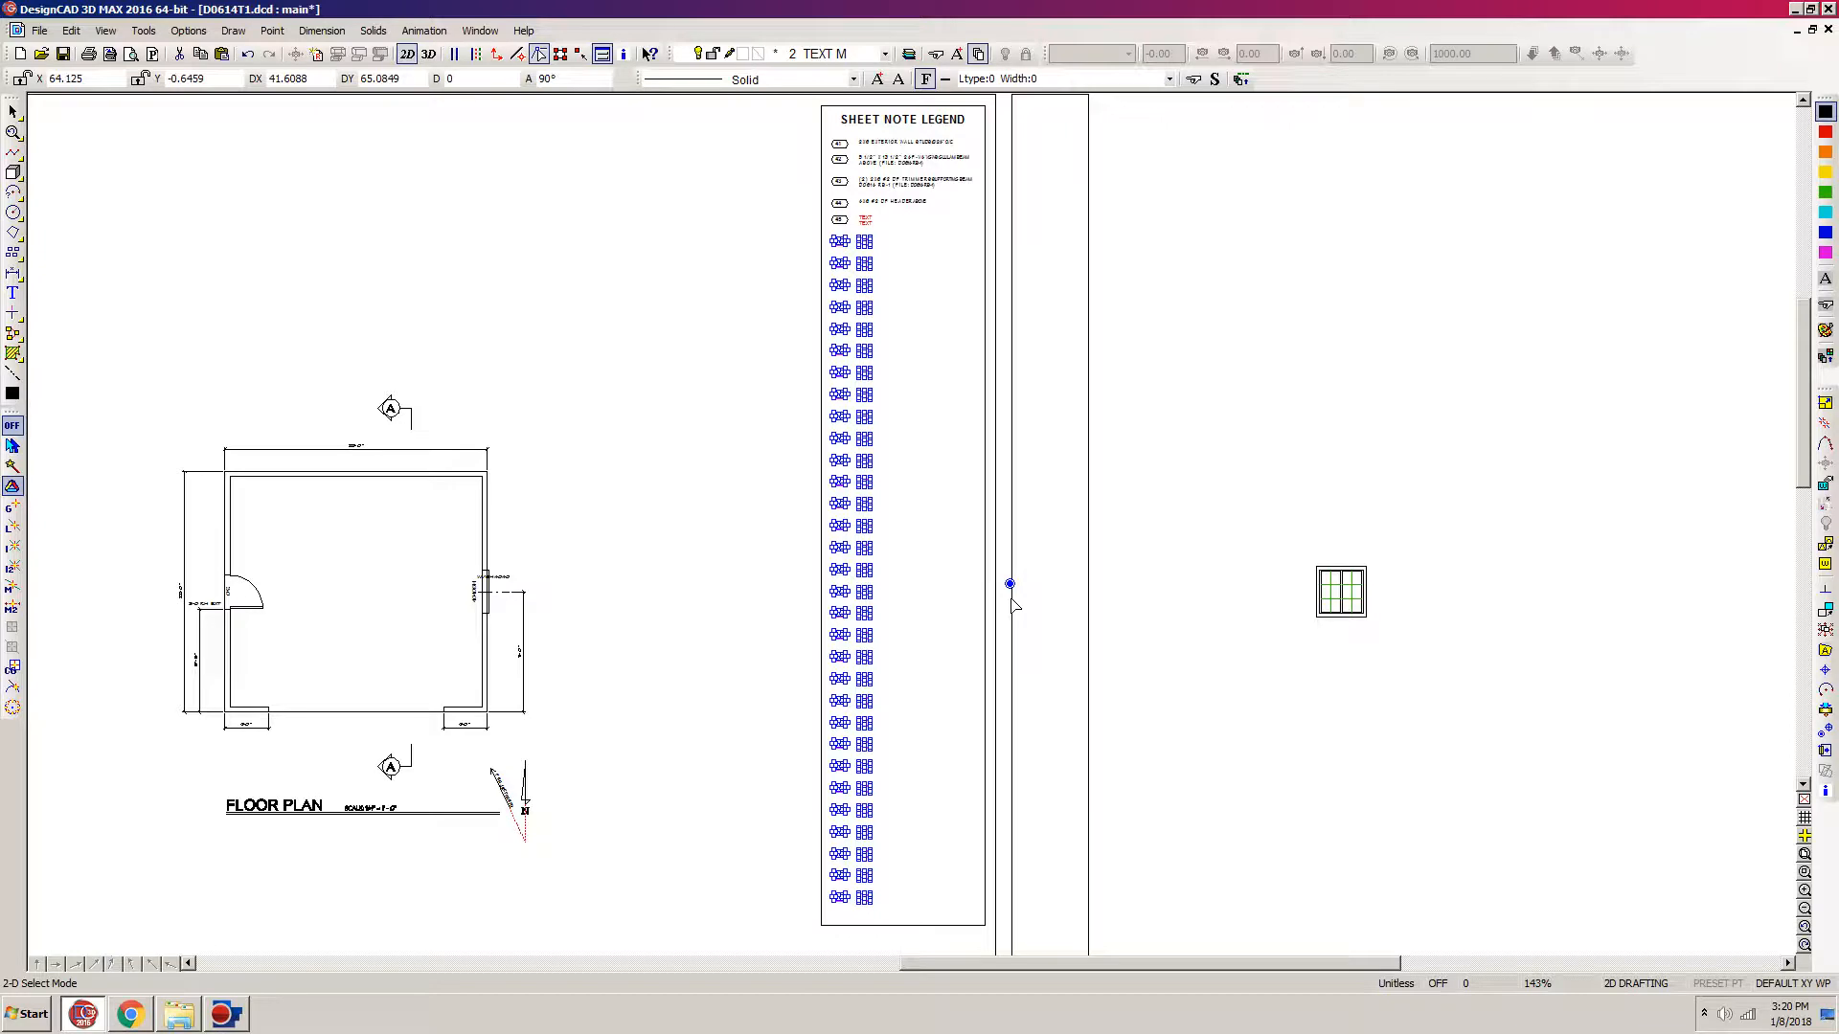
{"action": "left_click", "coordinate": [1011, 584]}
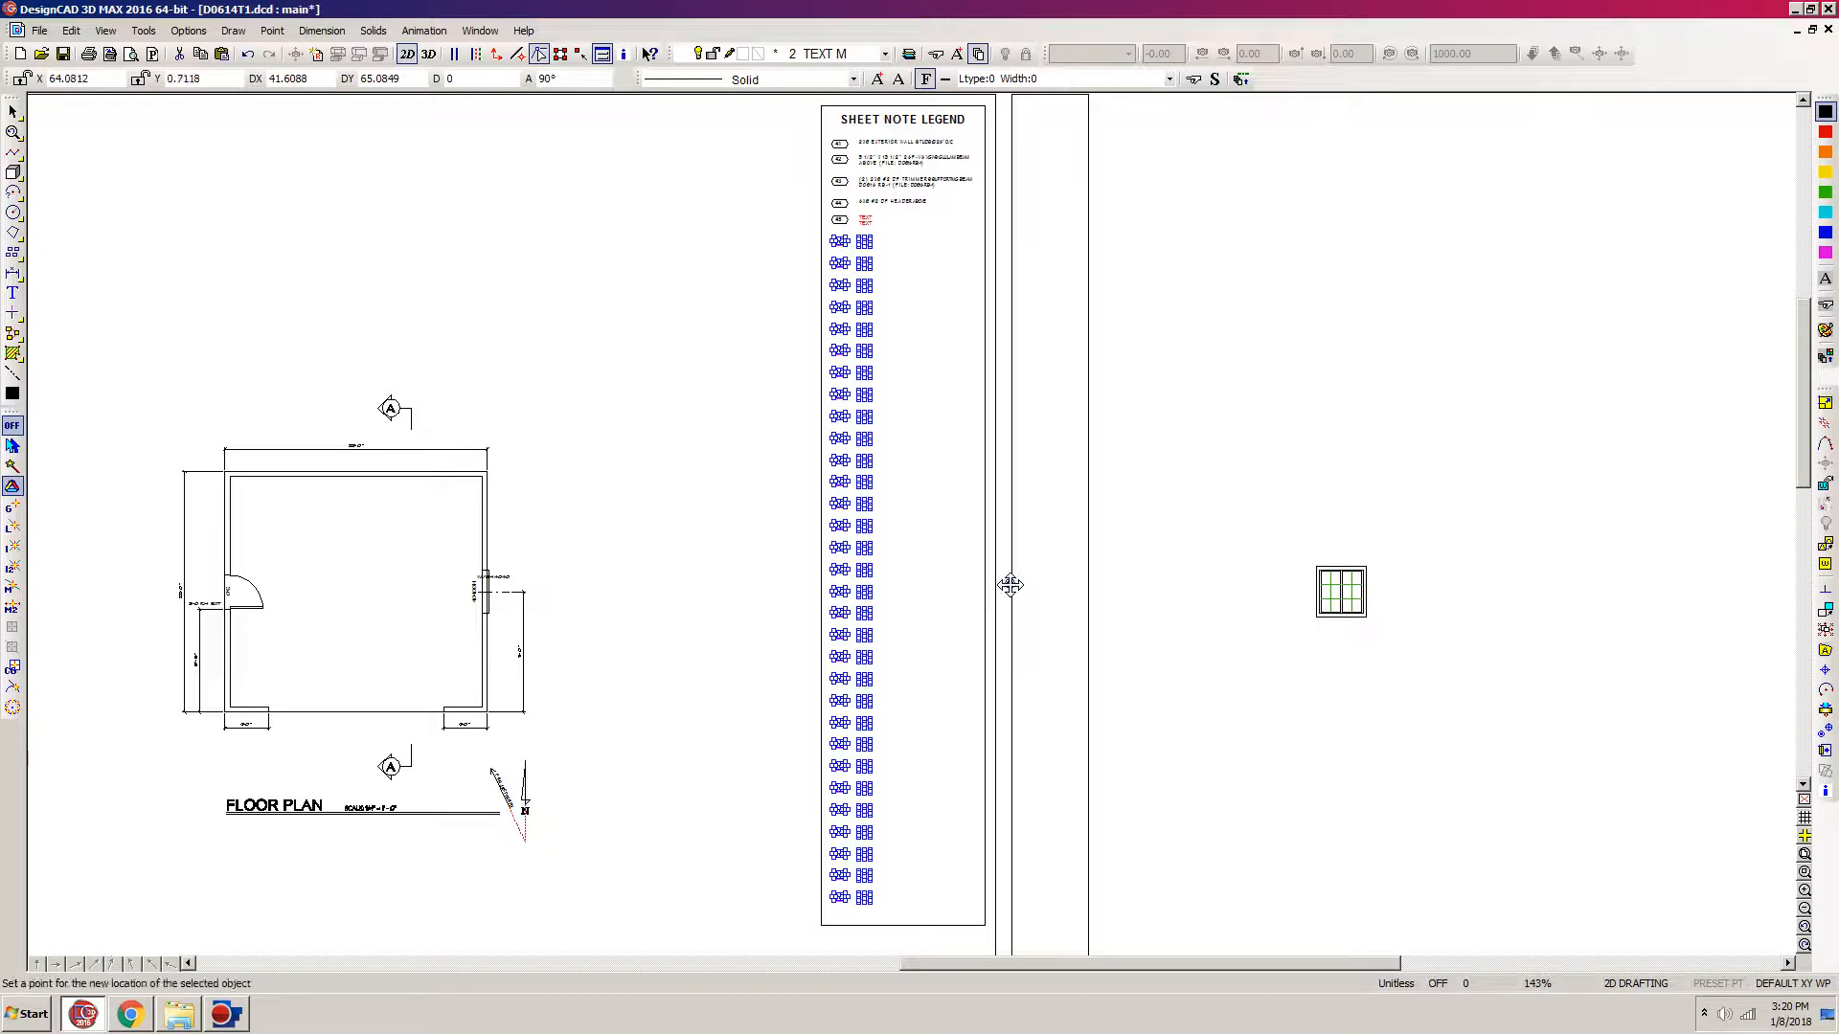
{"action": "key", "text": "m"}
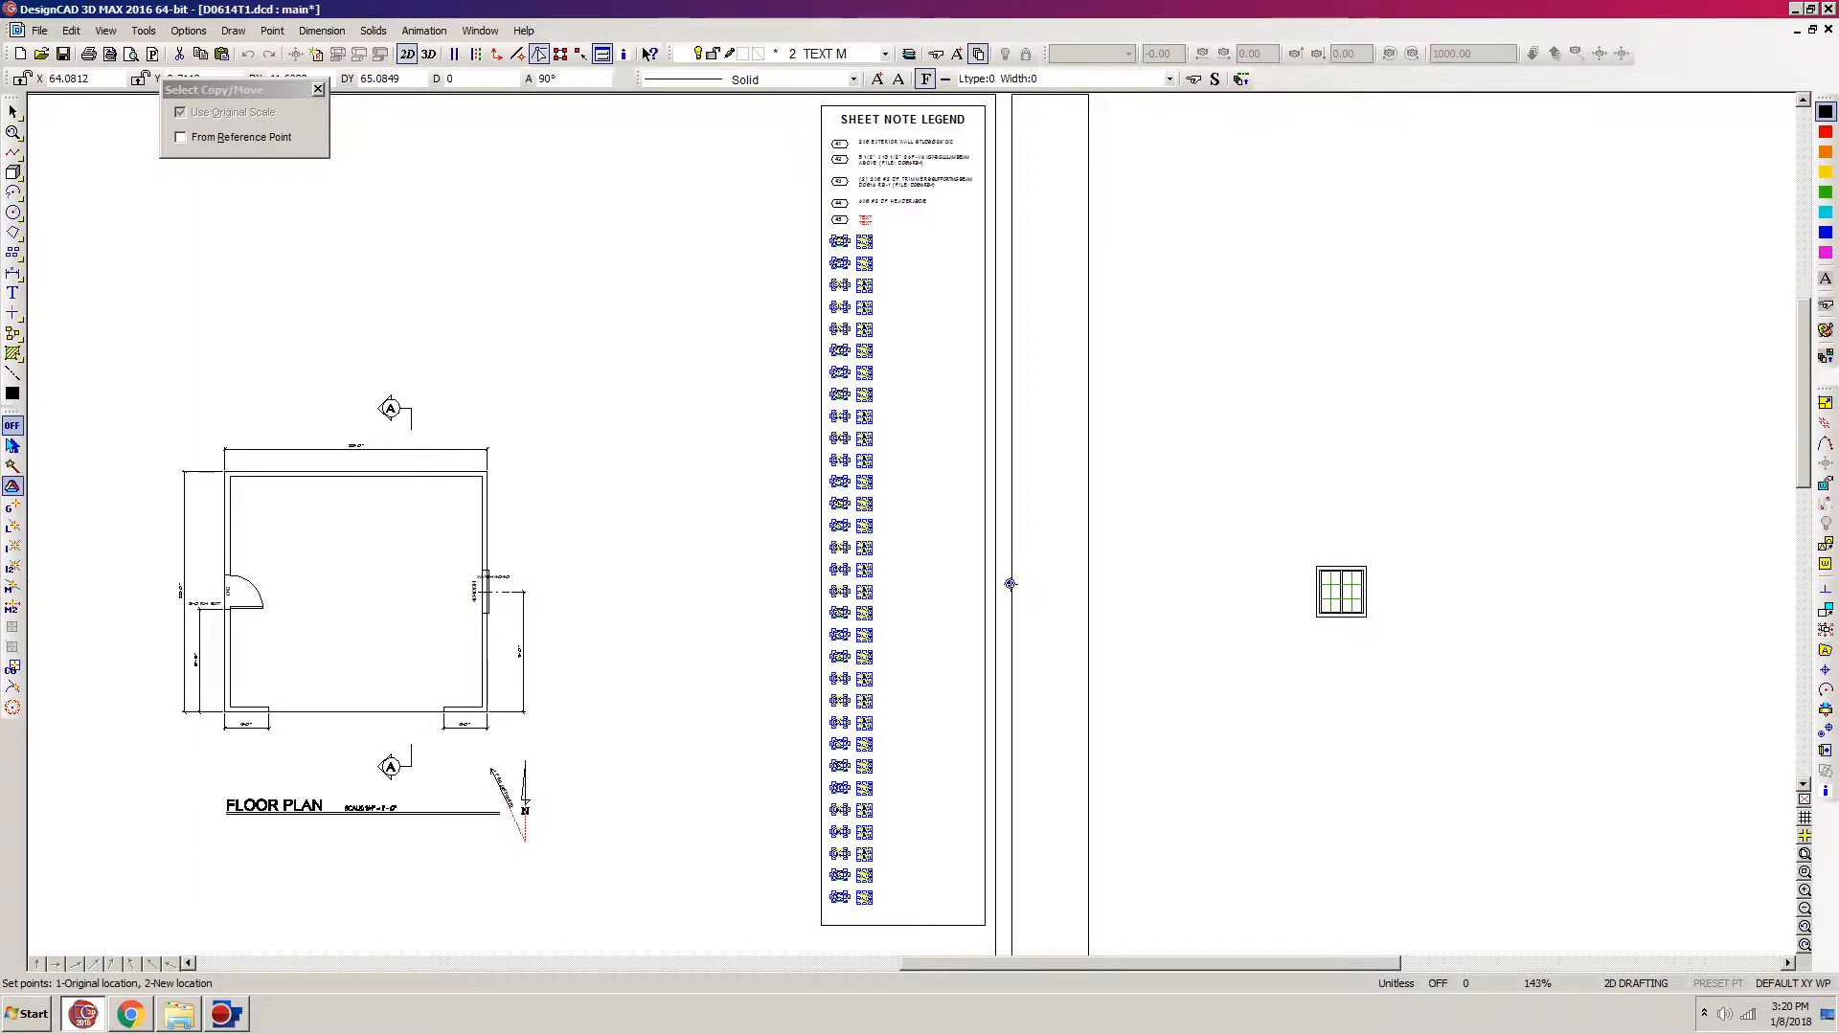
{"action": "left_click", "coordinate": [1011, 584]}
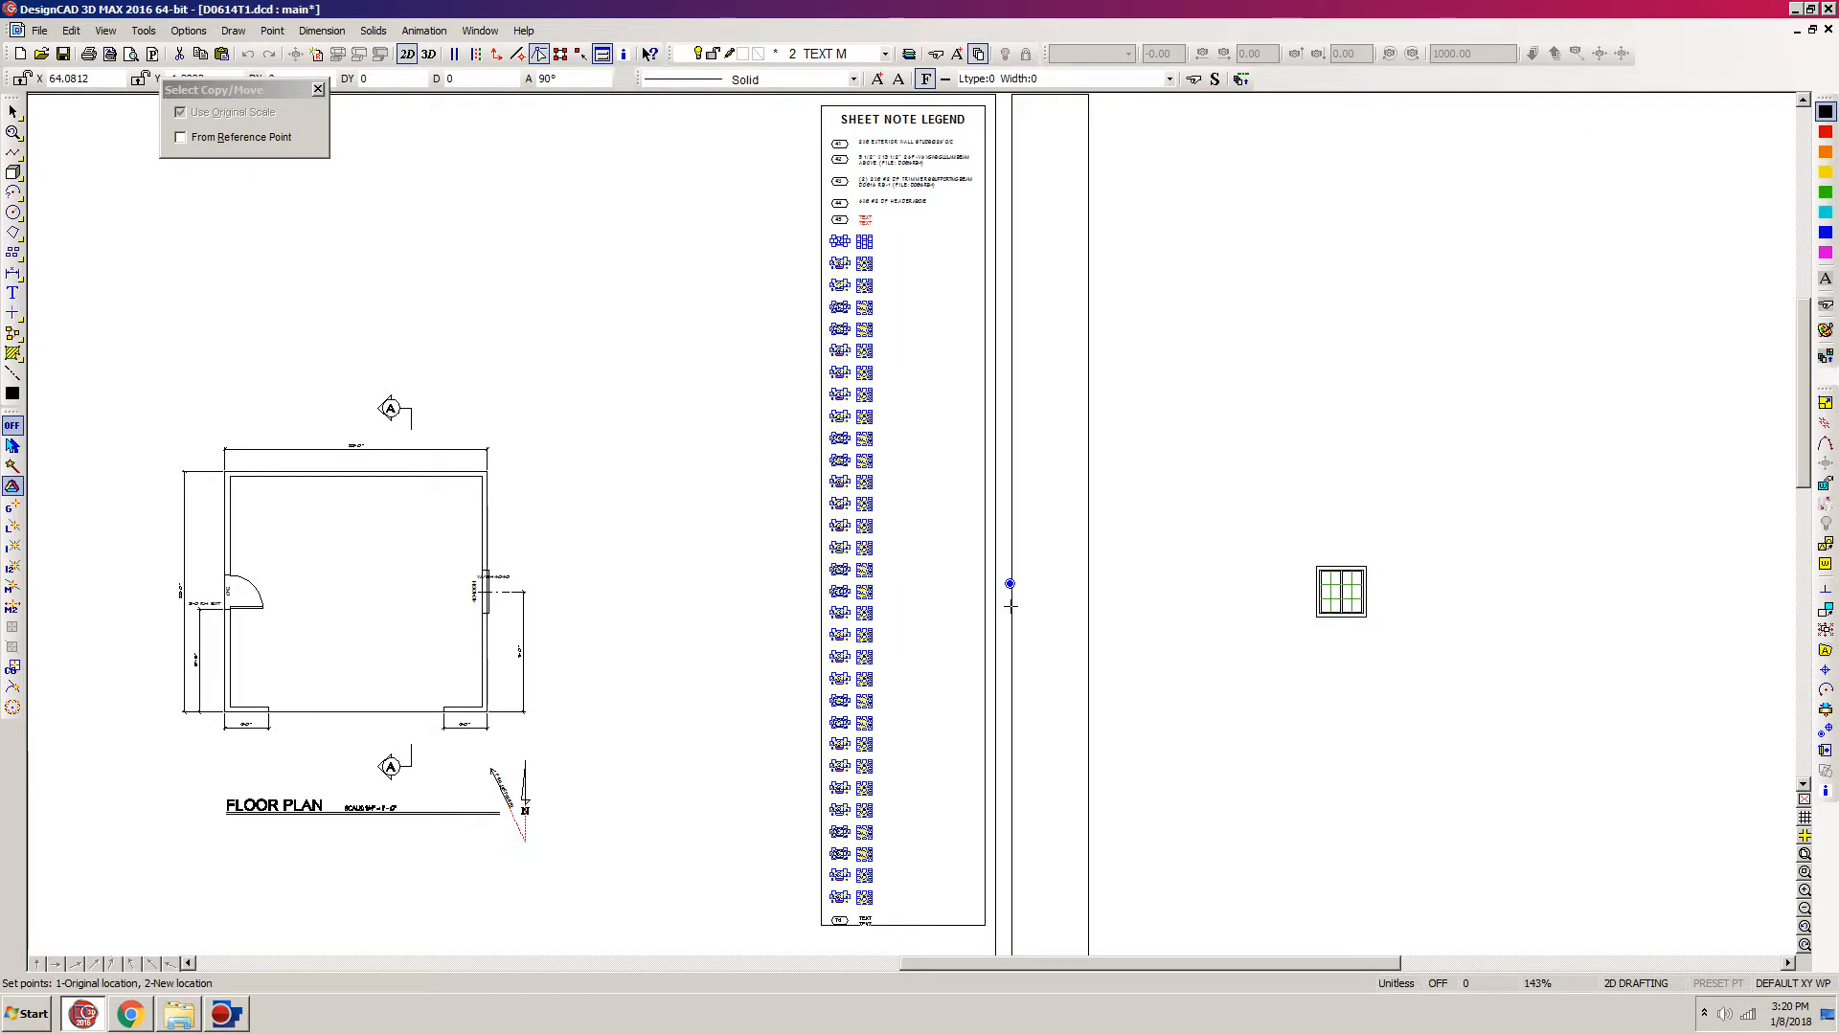
{"action": "left_click", "coordinate": [1010, 606]}
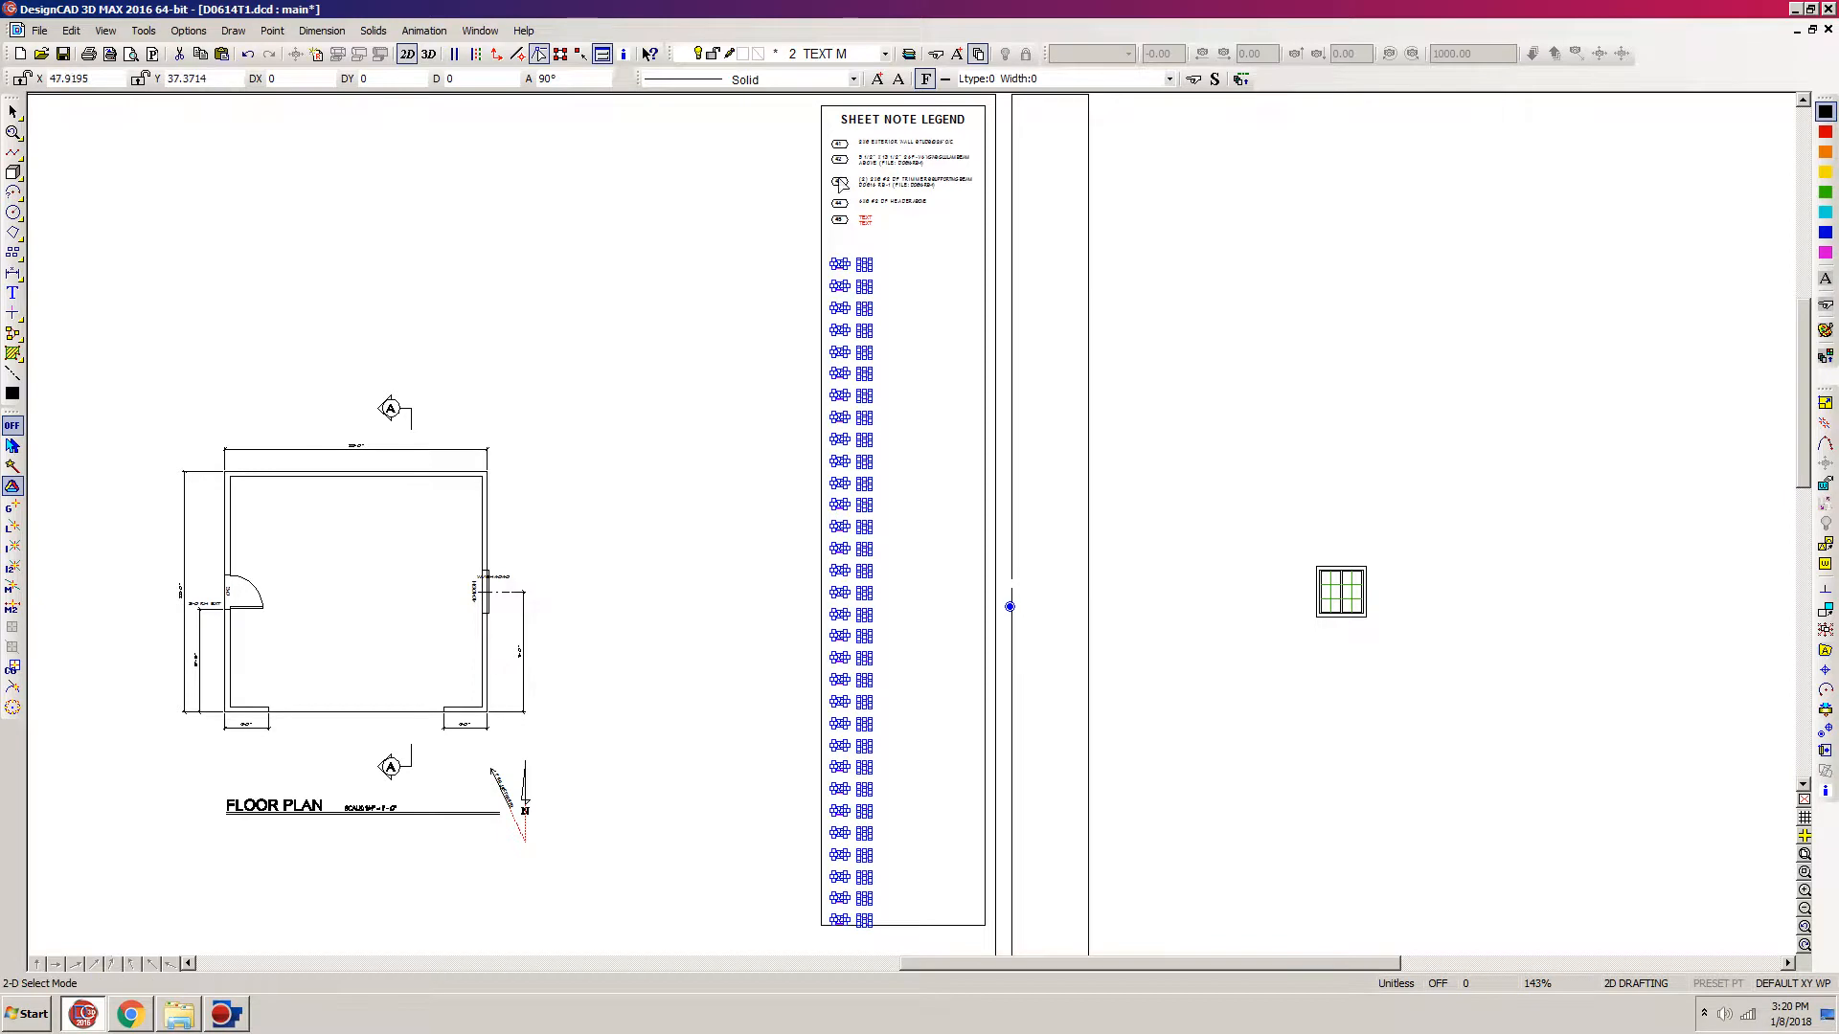
{"action": "left_click", "coordinate": [879, 244]}
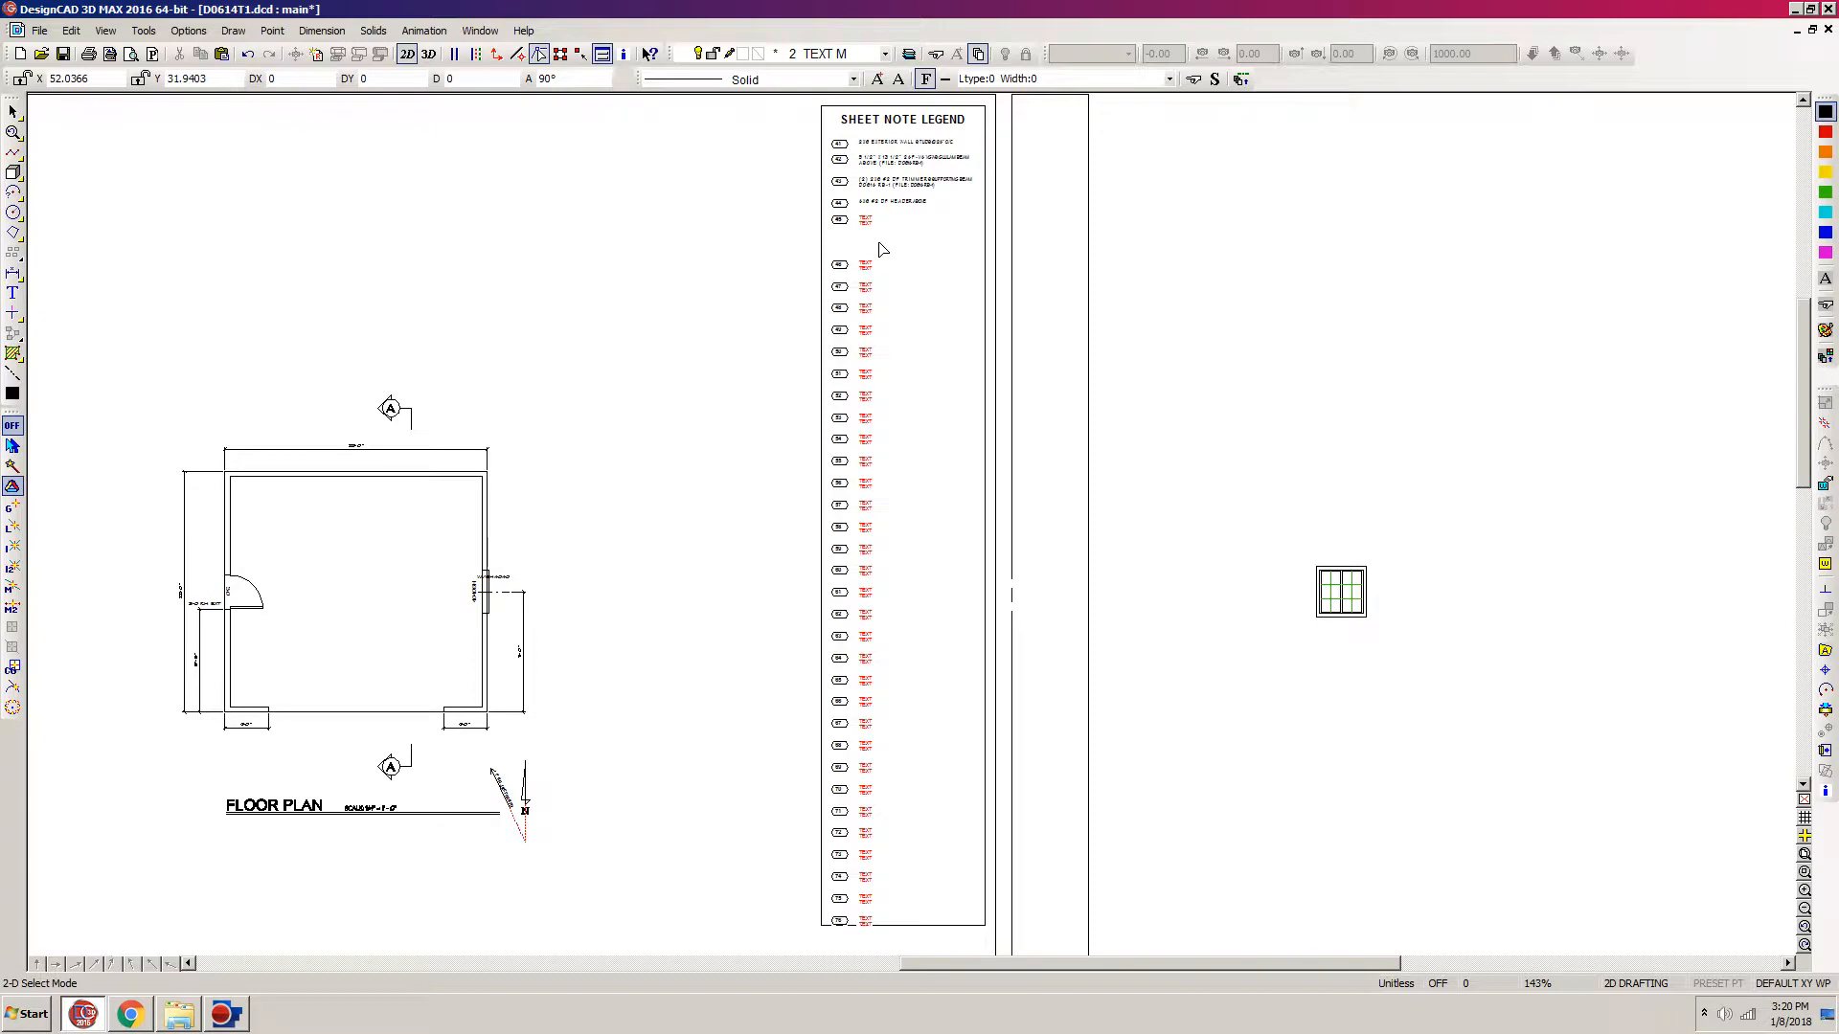
Step: Make layer 16 TEXT FN the current layer and accept turning it visible
{"action": "left_click", "coordinate": [886, 55]}
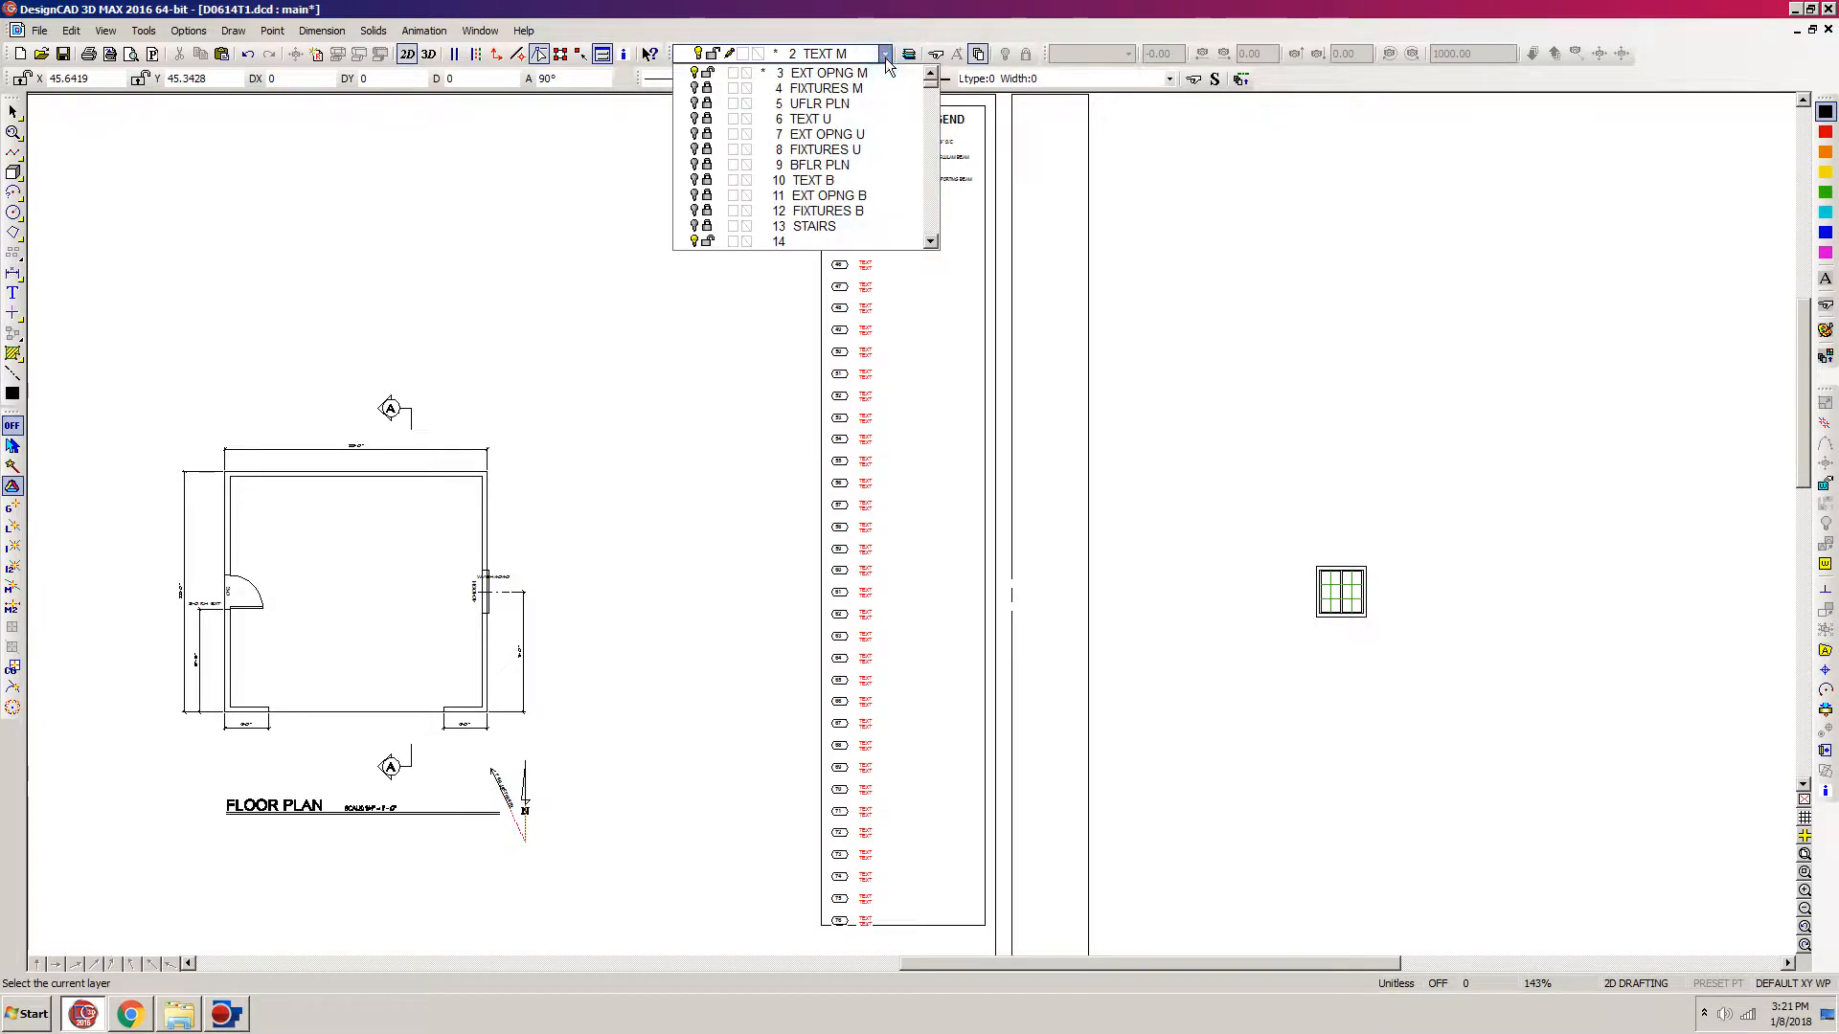
{"action": "left_click", "coordinate": [930, 242]}
{"action": "left_click", "coordinate": [930, 242]}
{"action": "left_click", "coordinate": [930, 242]}
{"action": "left_click", "coordinate": [930, 242]}
{"action": "left_click", "coordinate": [930, 242]}
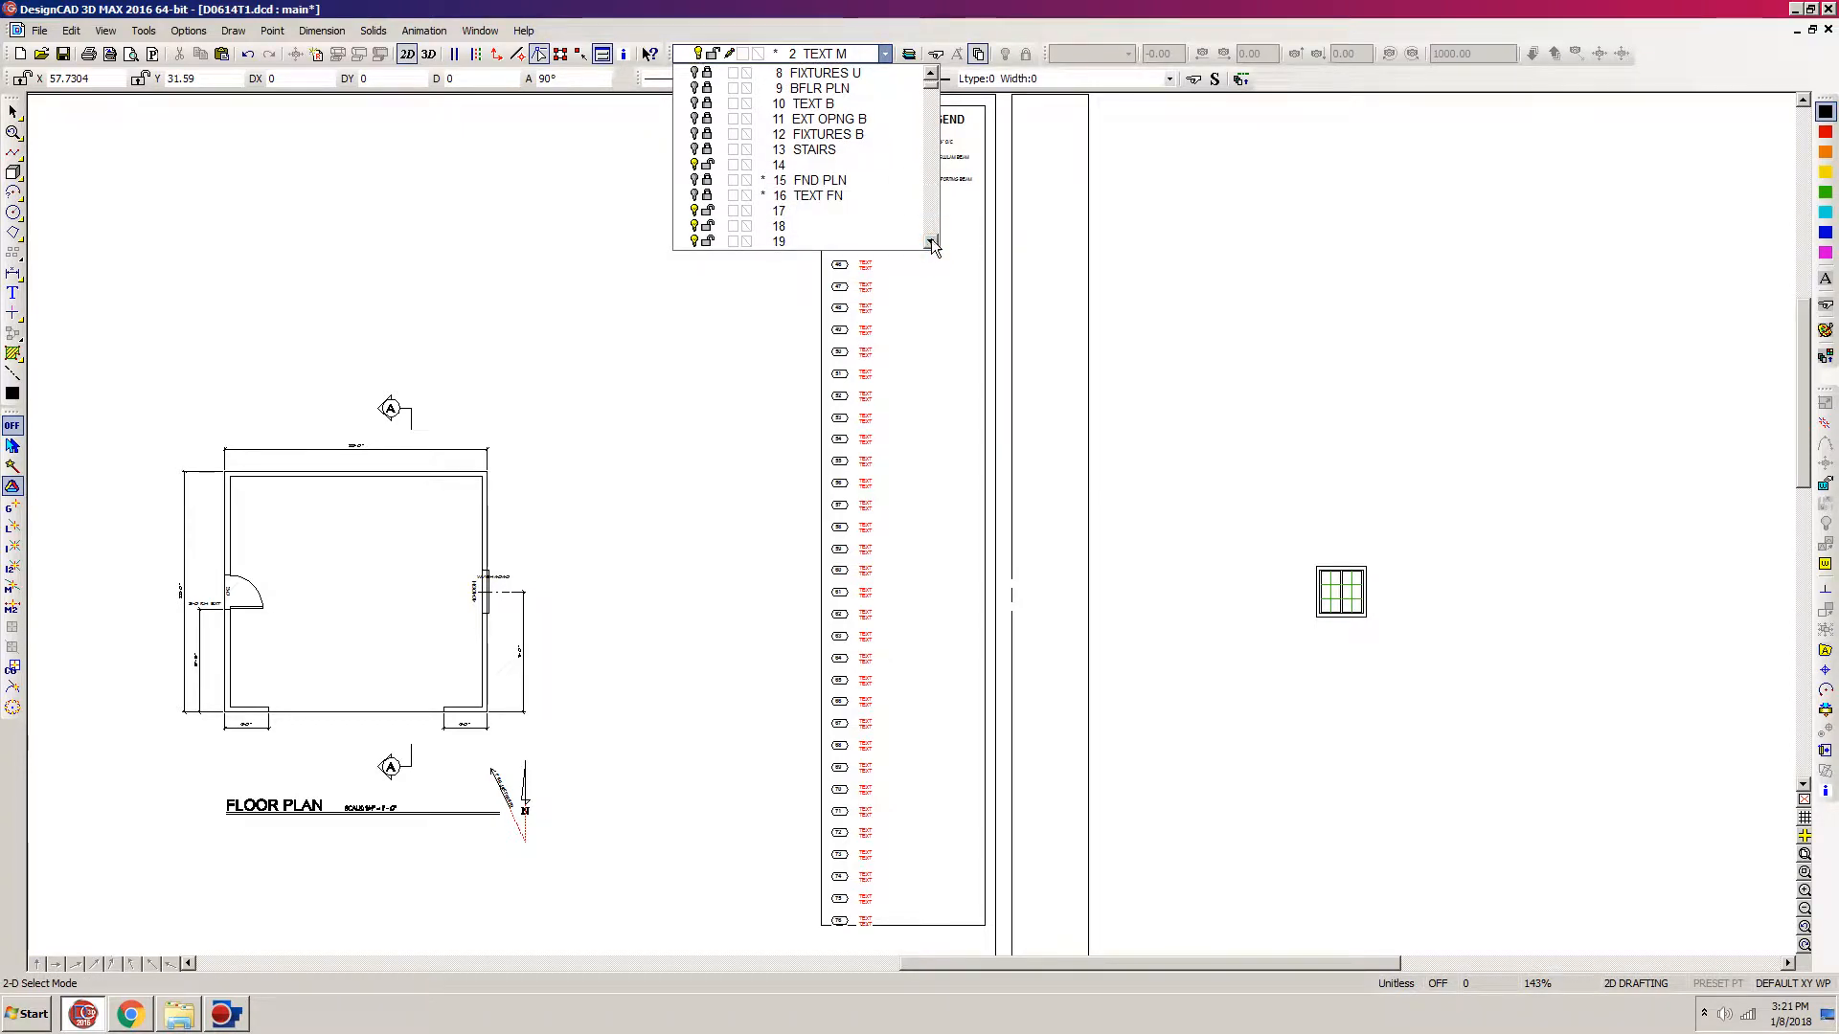
{"action": "left_click", "coordinate": [814, 197]}
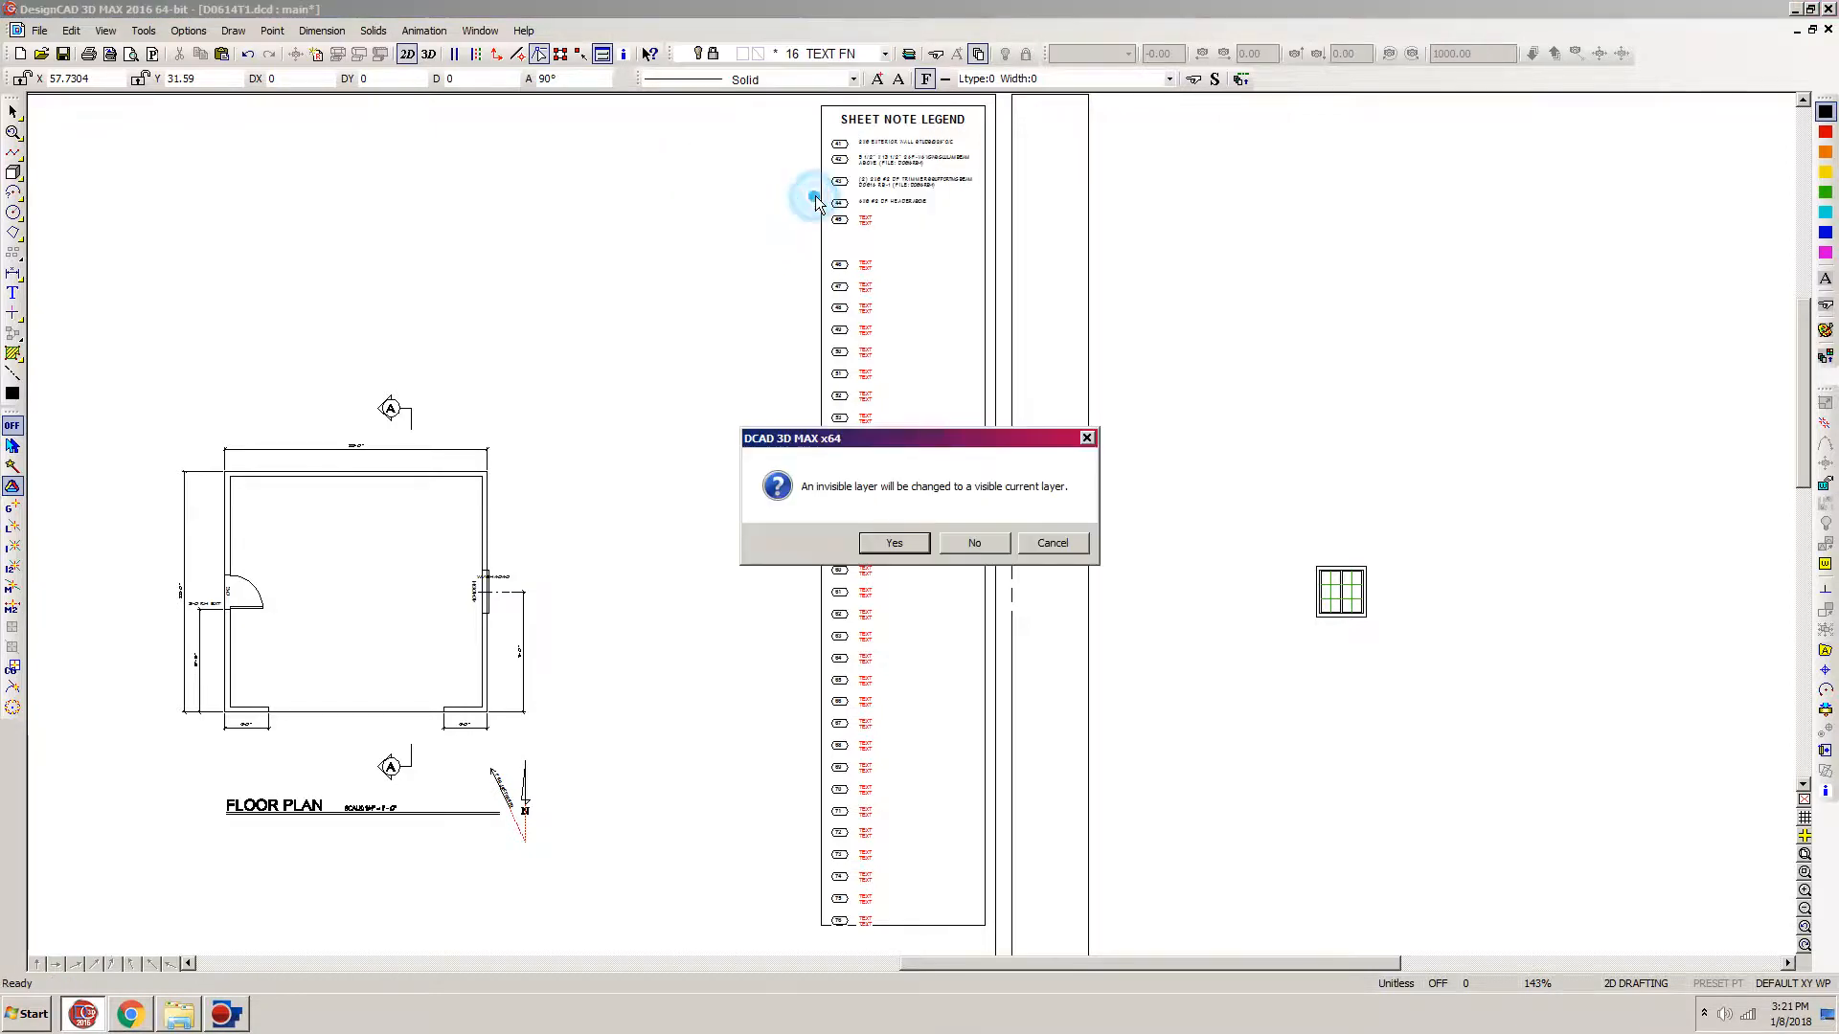
{"action": "left_click", "coordinate": [894, 543]}
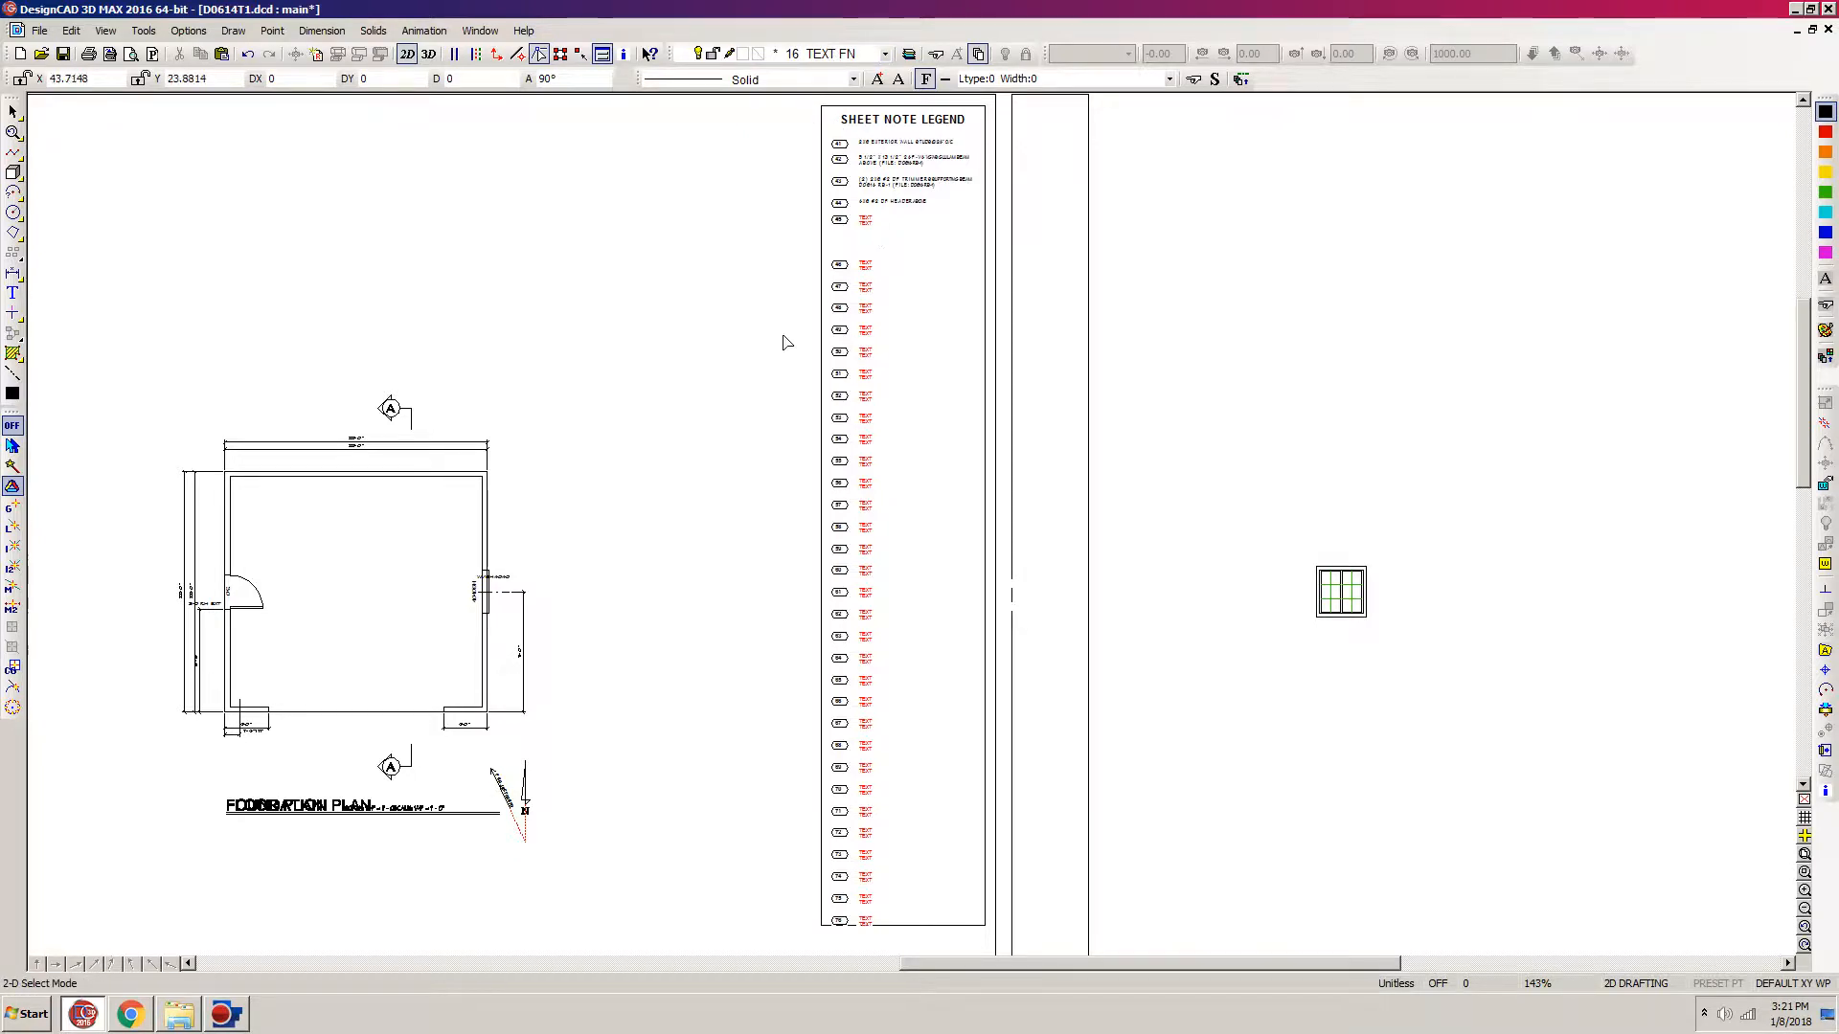
Step: Copy the six-line 4" concrete floor slab note from the foundation plan column of the spreadsheet in Chrome and return to DesignCAD
{"action": "left_click", "coordinate": [131, 1017]}
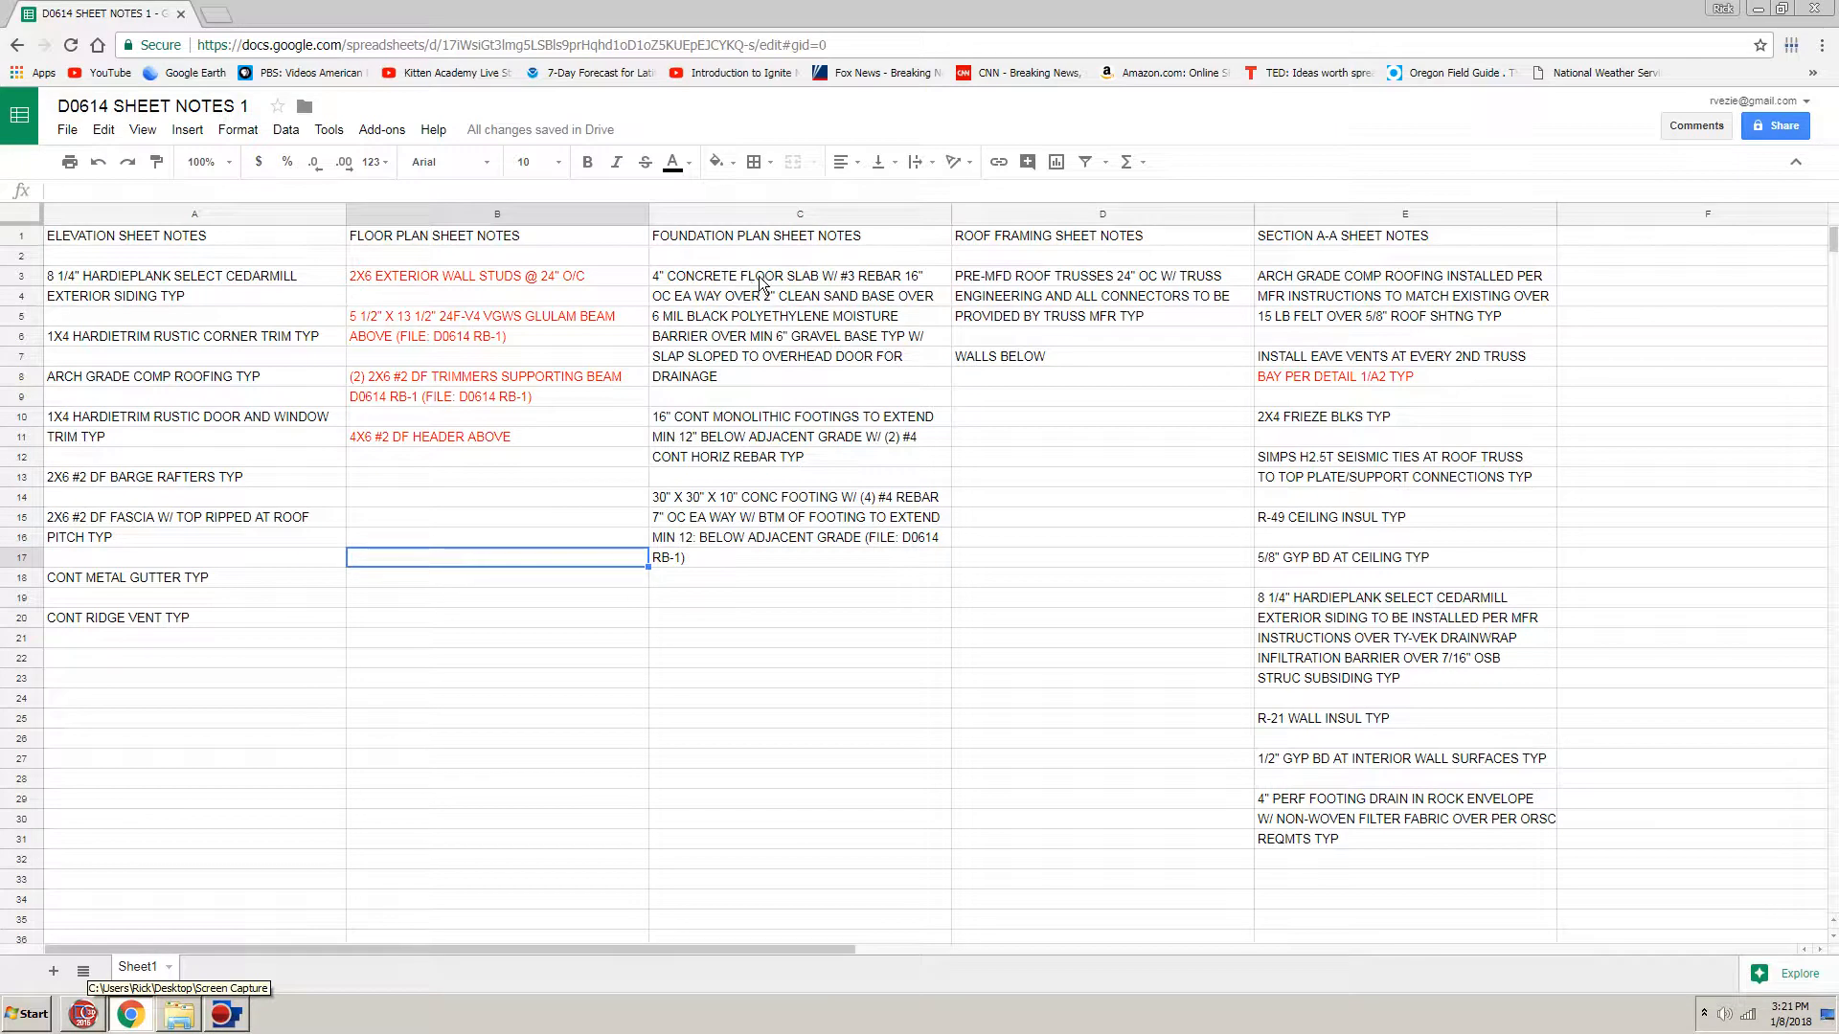
{"action": "left_click_drag", "start_coordinate": [778, 285], "coordinate": [779, 383]}
{"action": "key", "text": "ctrl+c"}
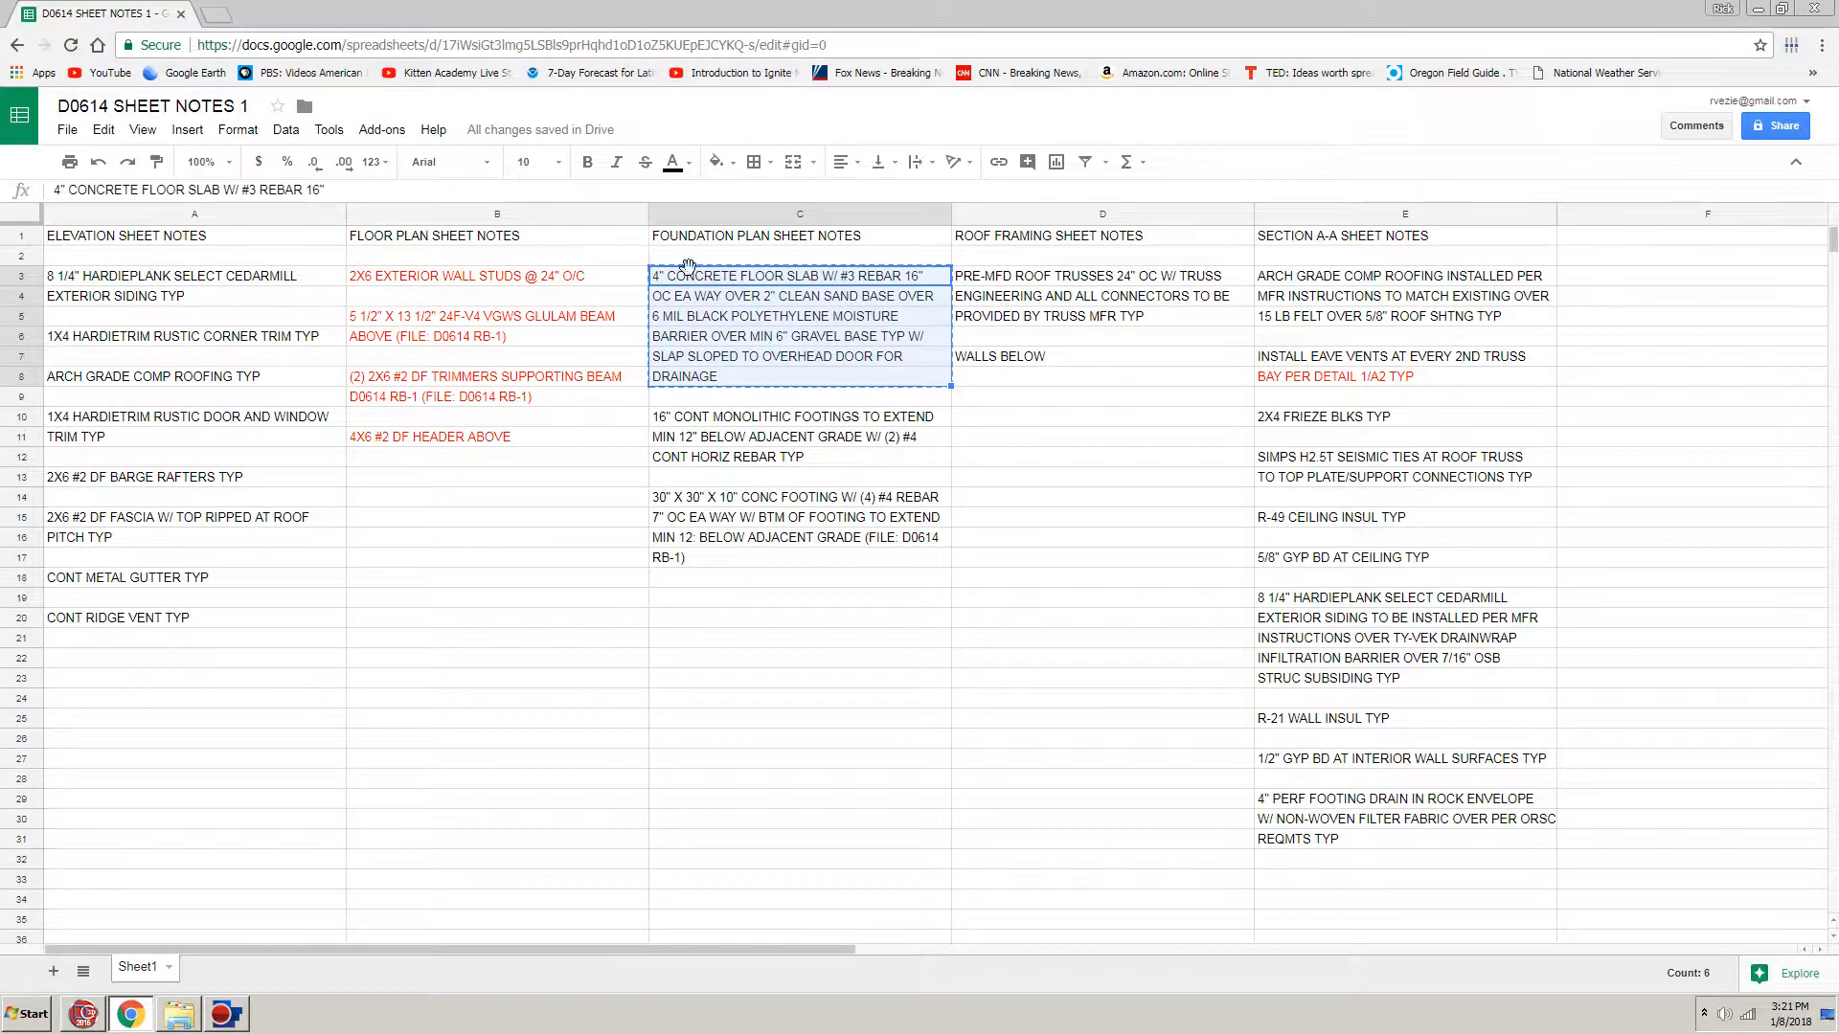
{"action": "left_click", "coordinate": [85, 1017]}
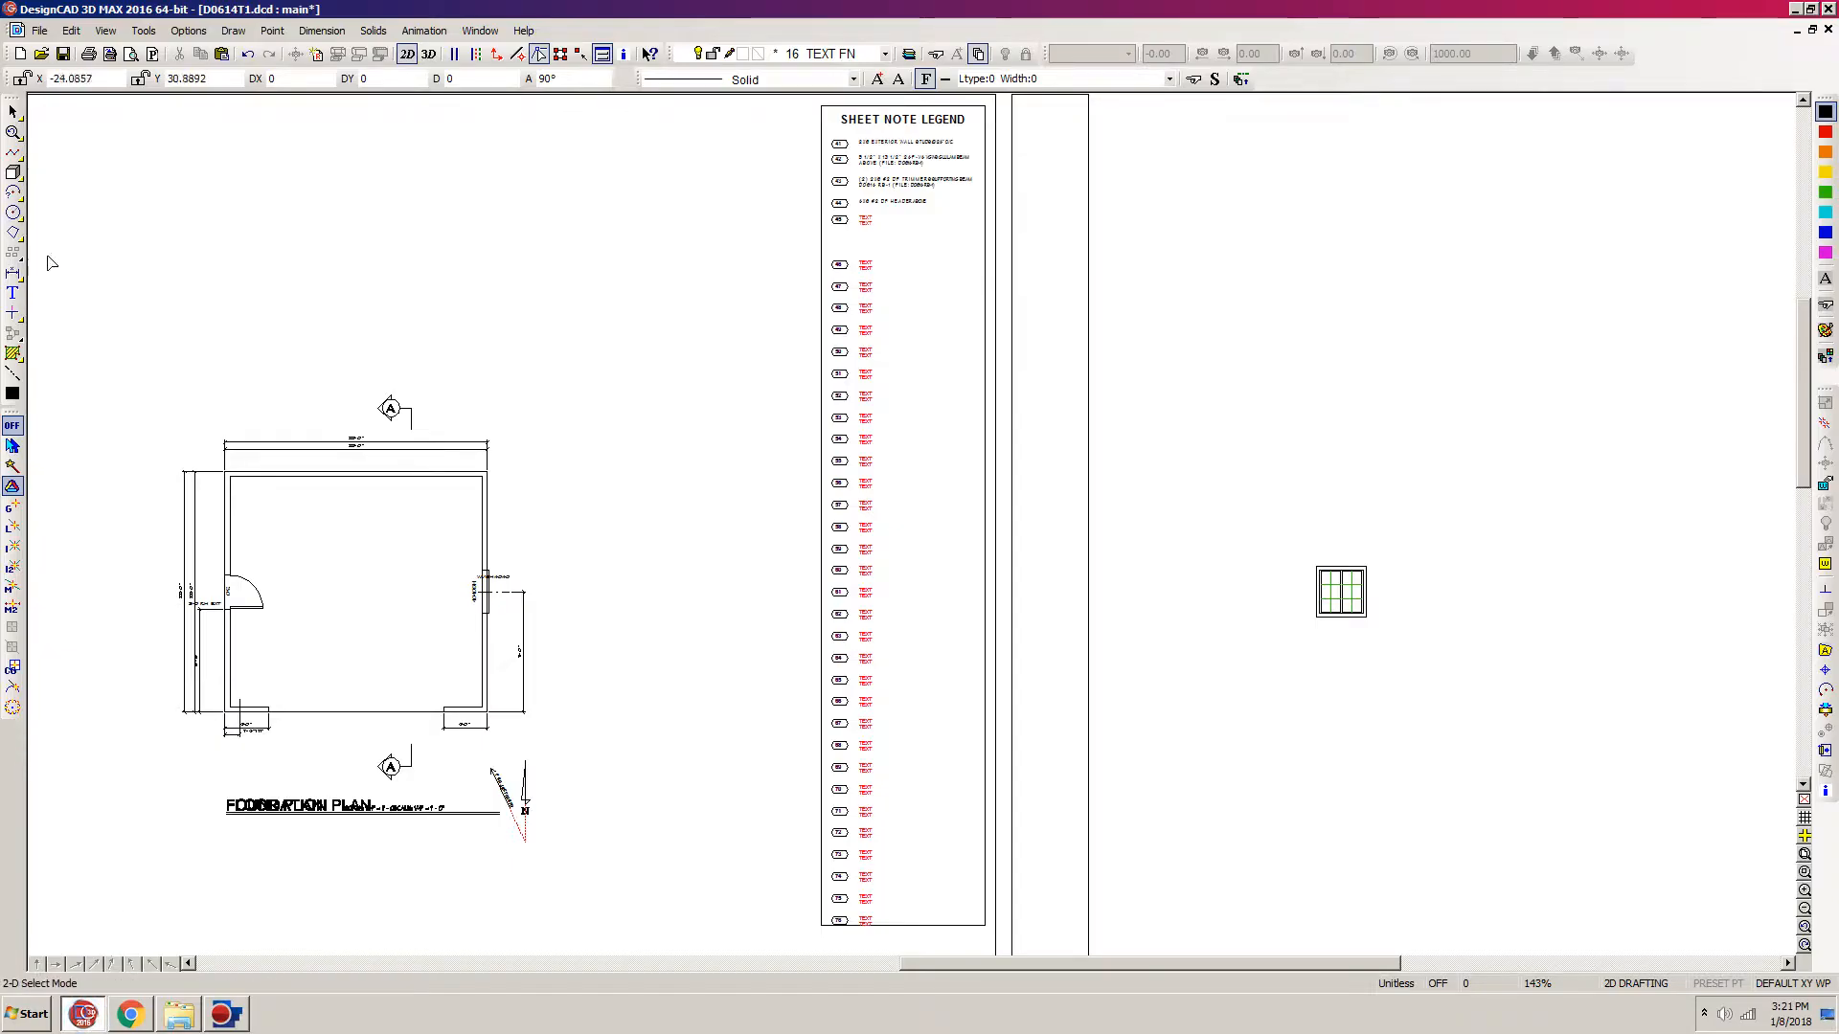
Step: Start a multiline text block with an angle of 90 and paste the copied concrete floor slab note into it
{"action": "left_click", "coordinate": [14, 294]}
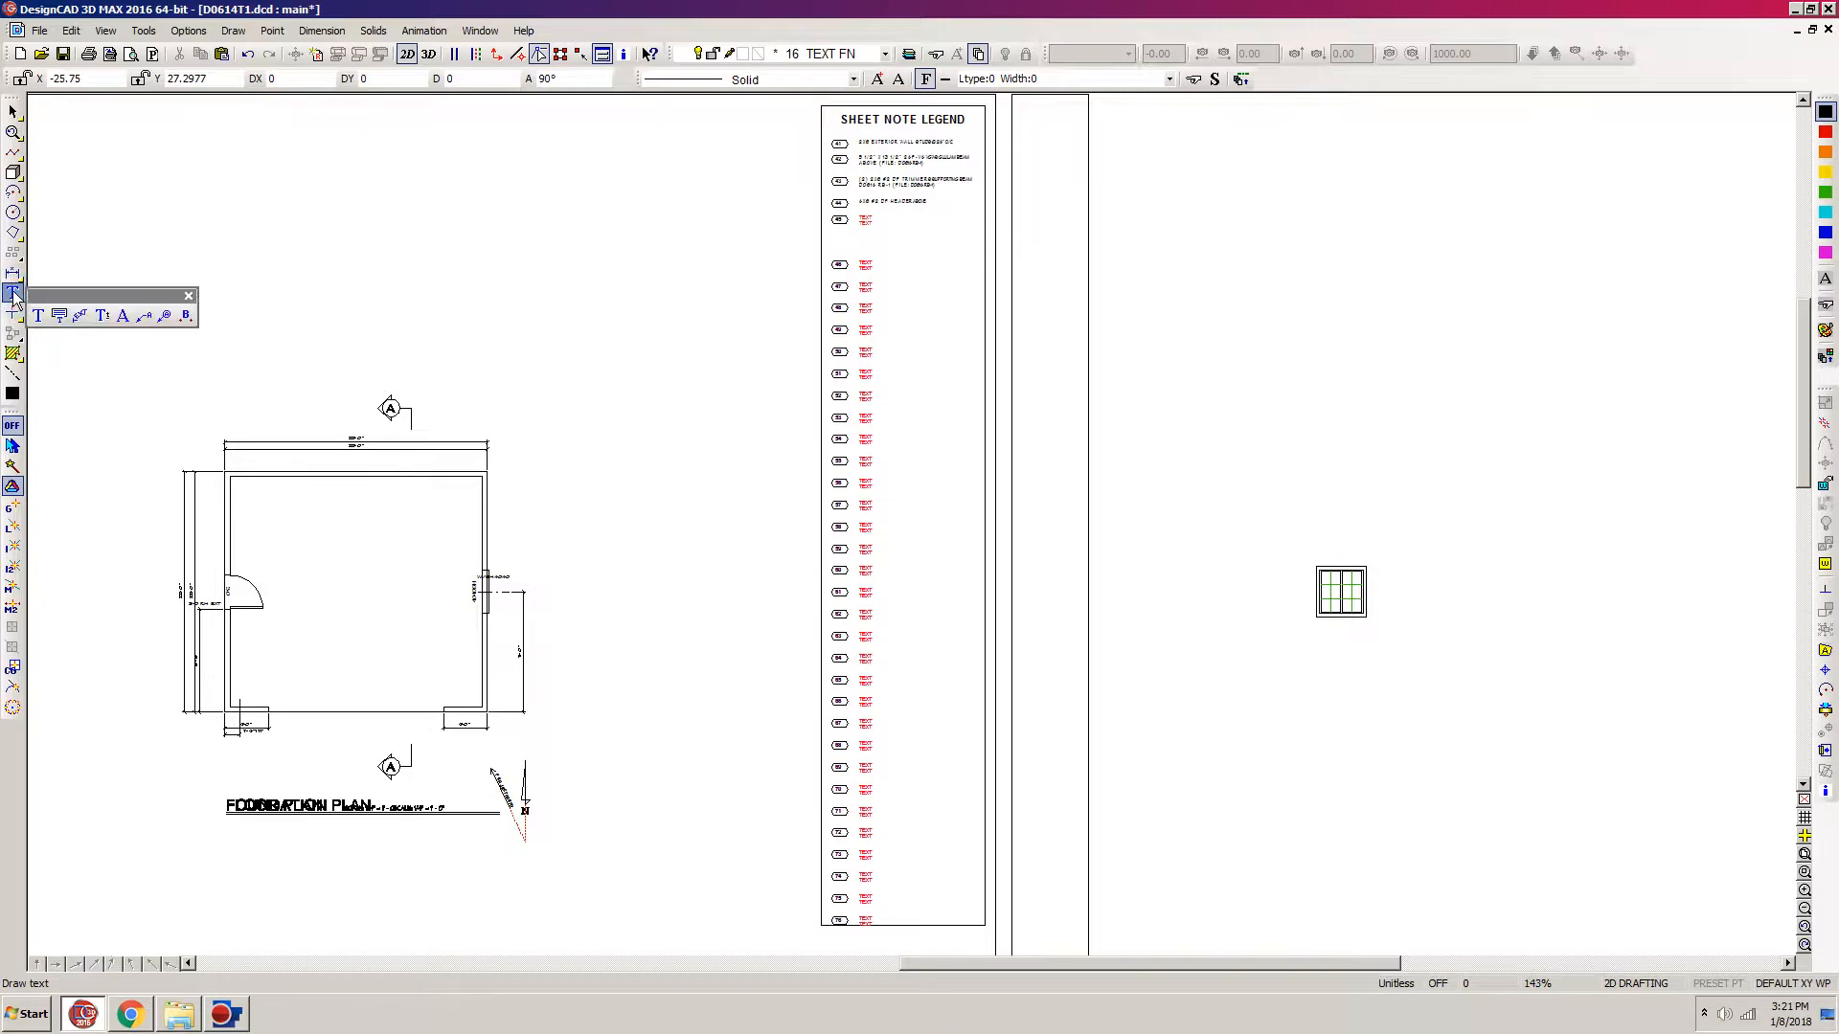
{"action": "left_click", "coordinate": [59, 316]}
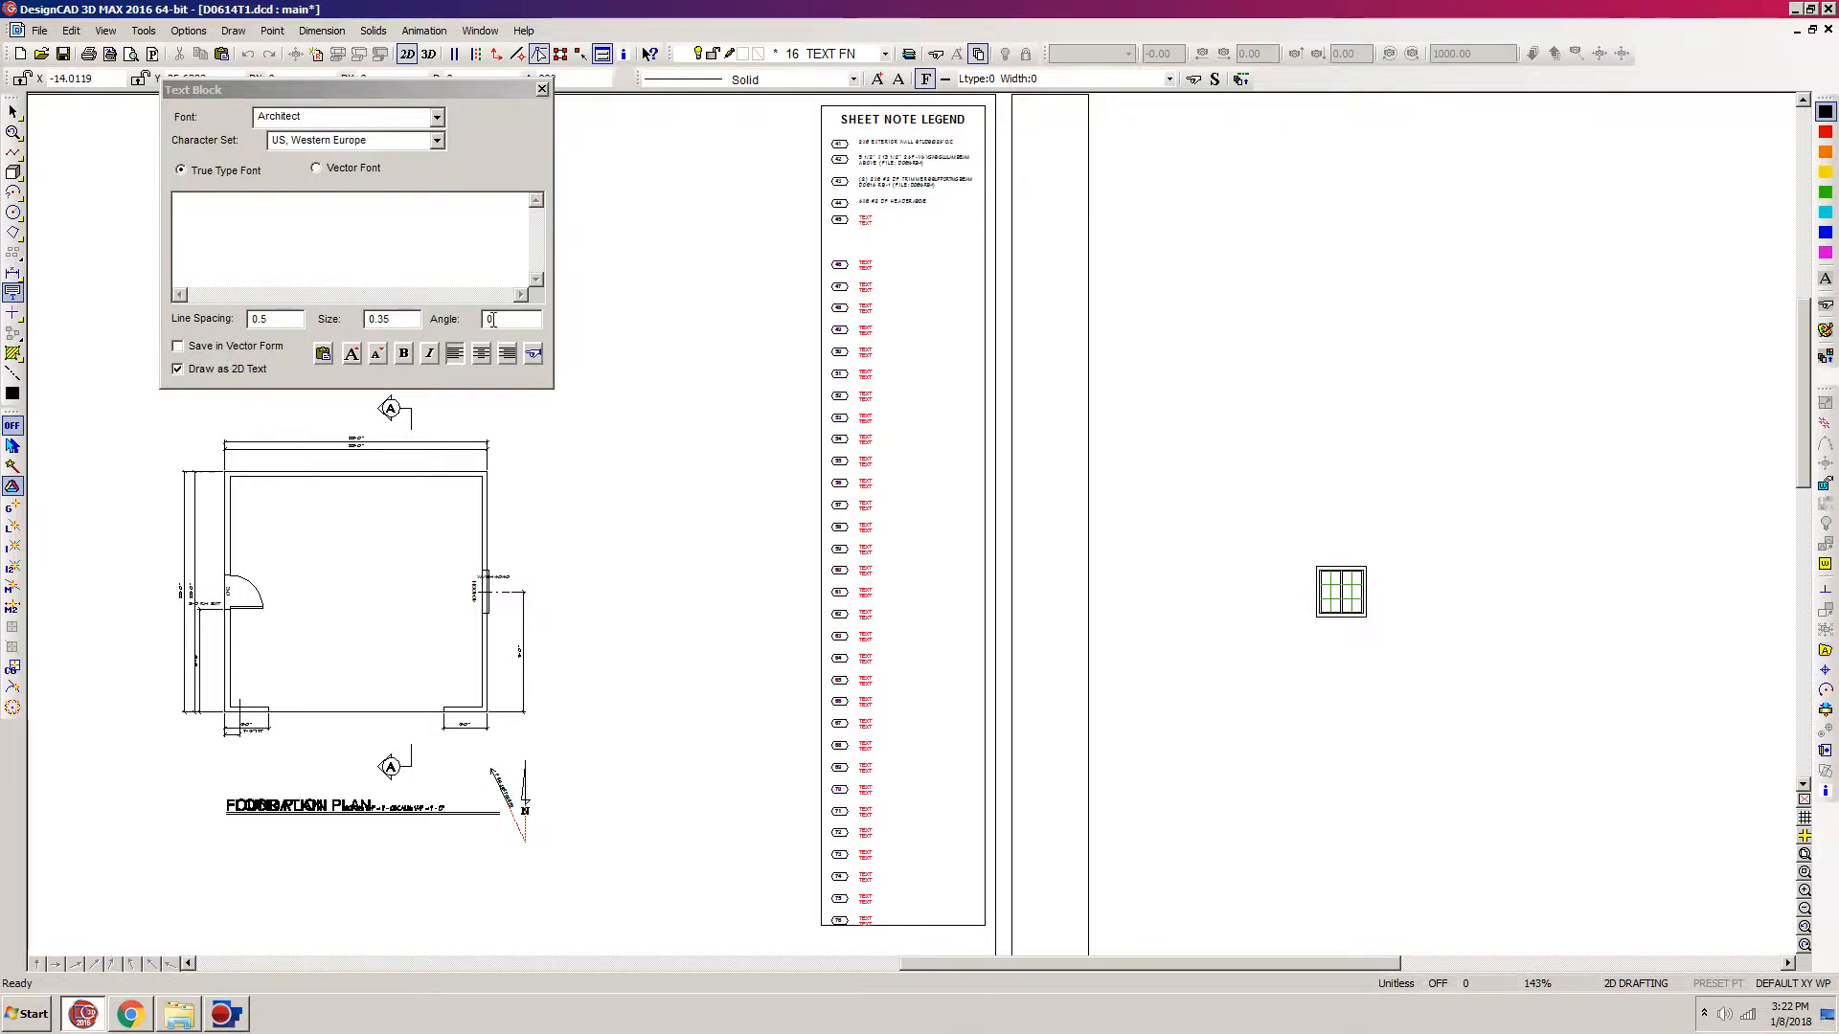
{"action": "double_click", "coordinate": [501, 322]}
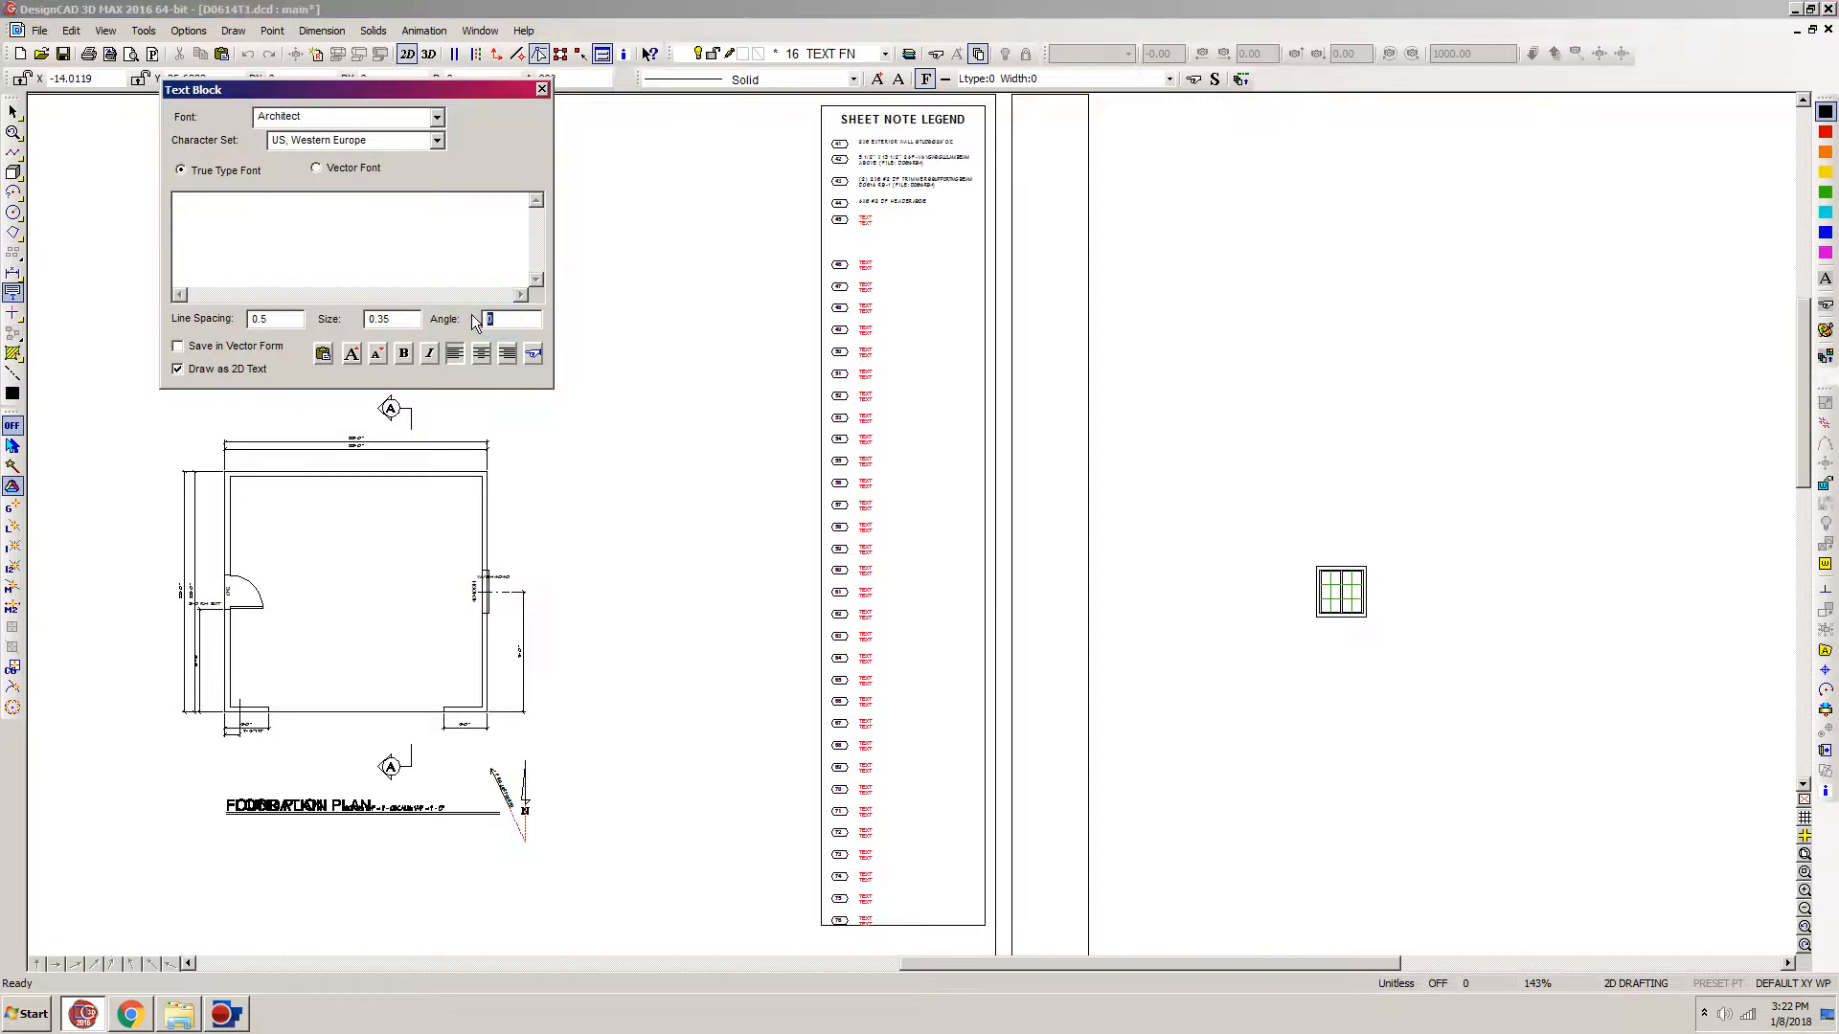
{"action": "type", "text": "9"}
{"action": "left_click", "coordinate": [215, 202]}
{"action": "right_click", "coordinate": [191, 203]}
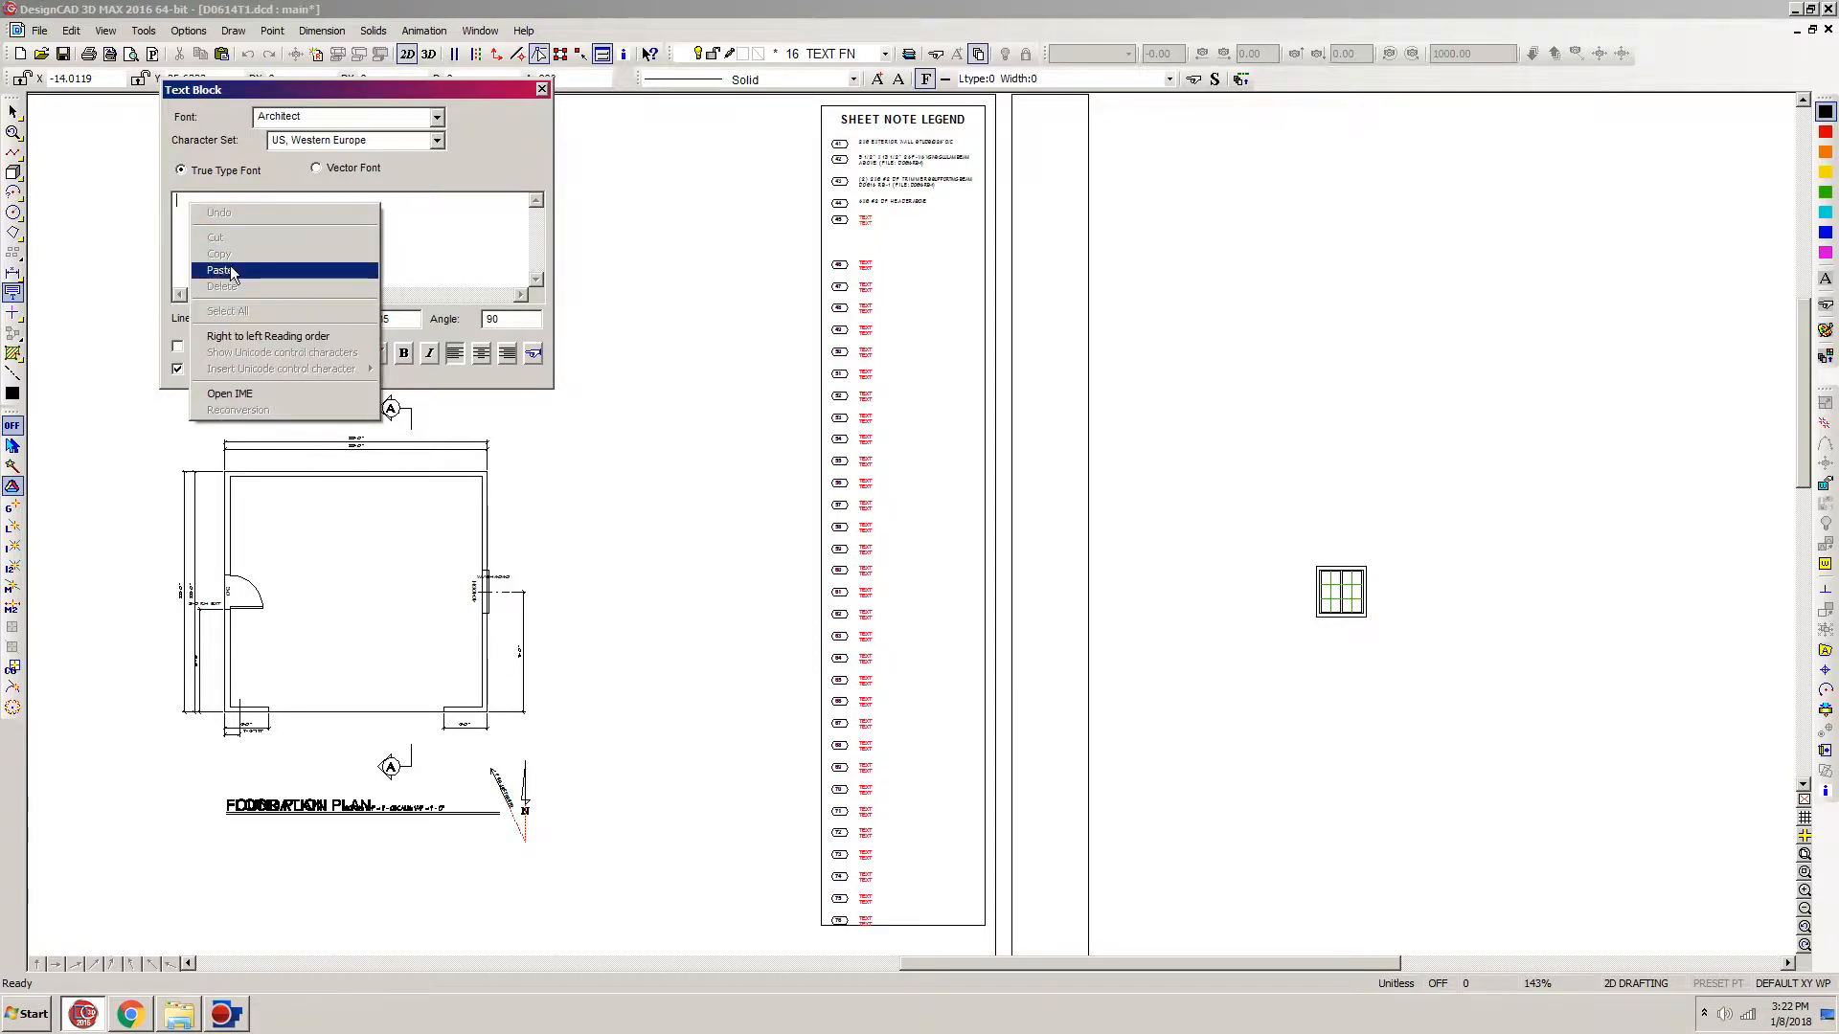
{"action": "left_click", "coordinate": [197, 267]}
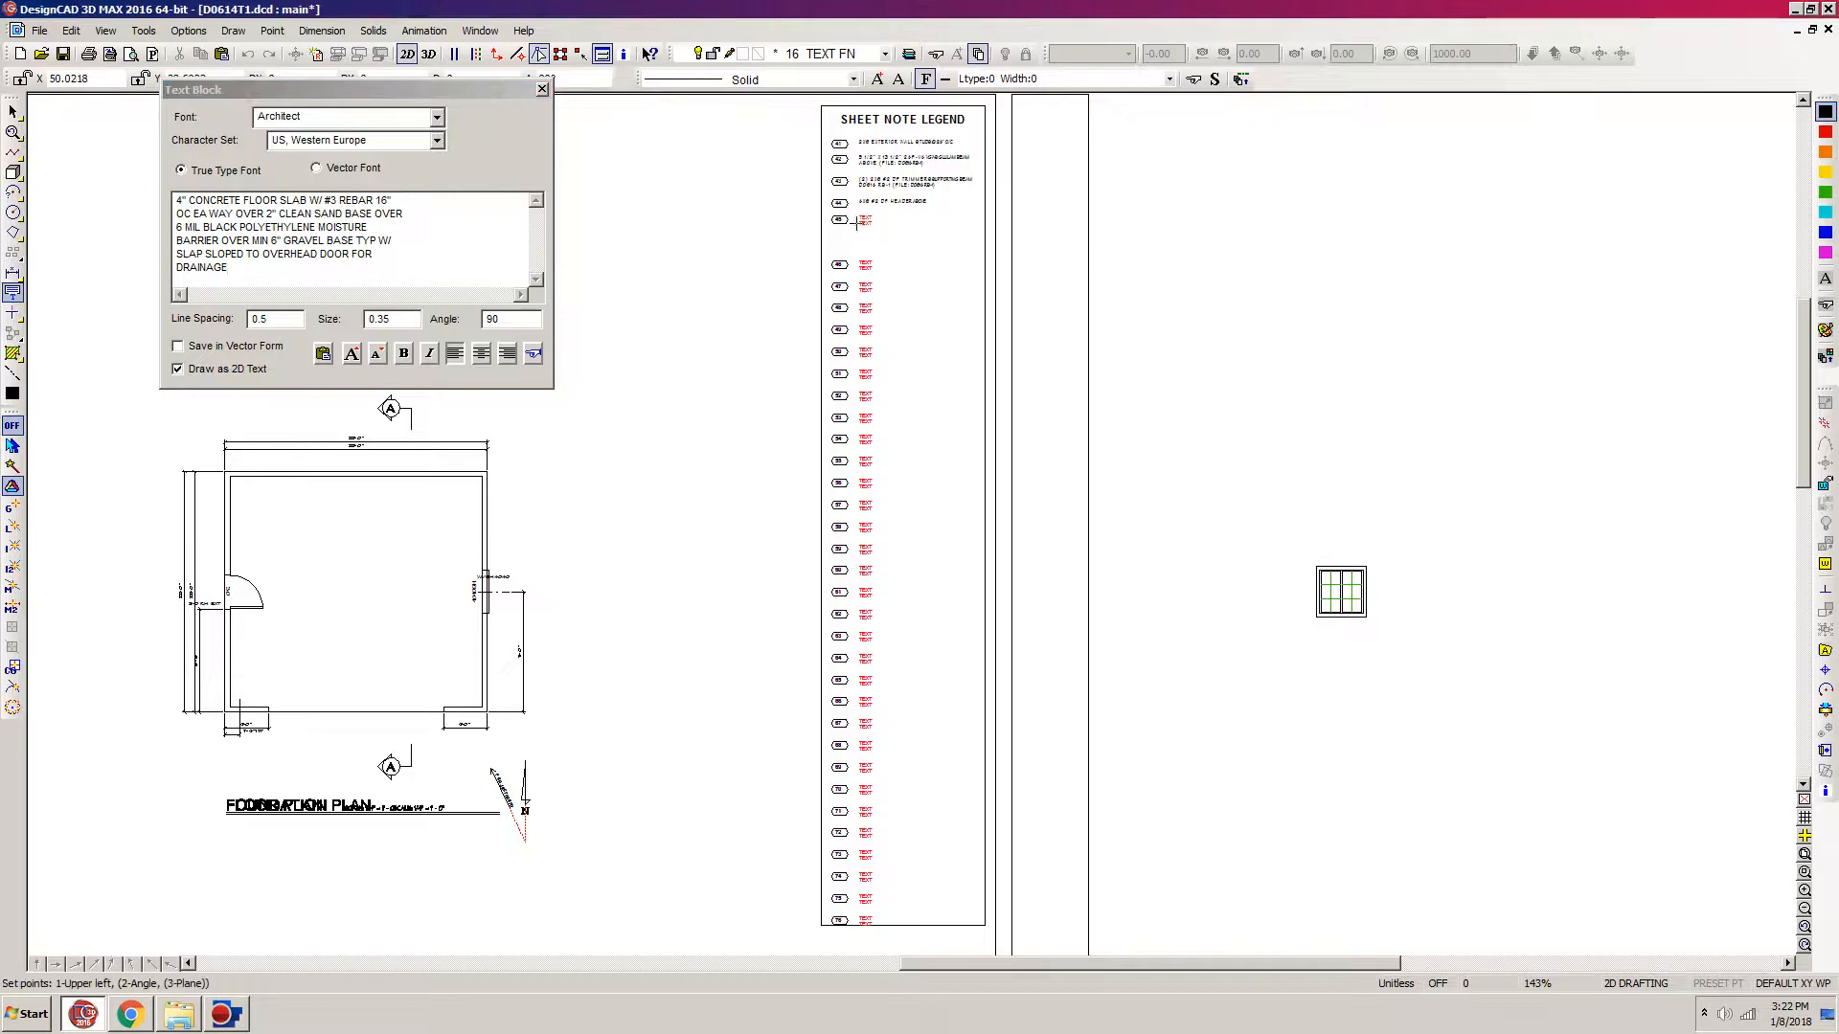
Step: Place the concrete floor slab text block beside note 45, aligned with the upper left of its red placeholder text
{"action": "key", "text": "w"}
{"action": "left_click", "coordinate": [1010, 169]}
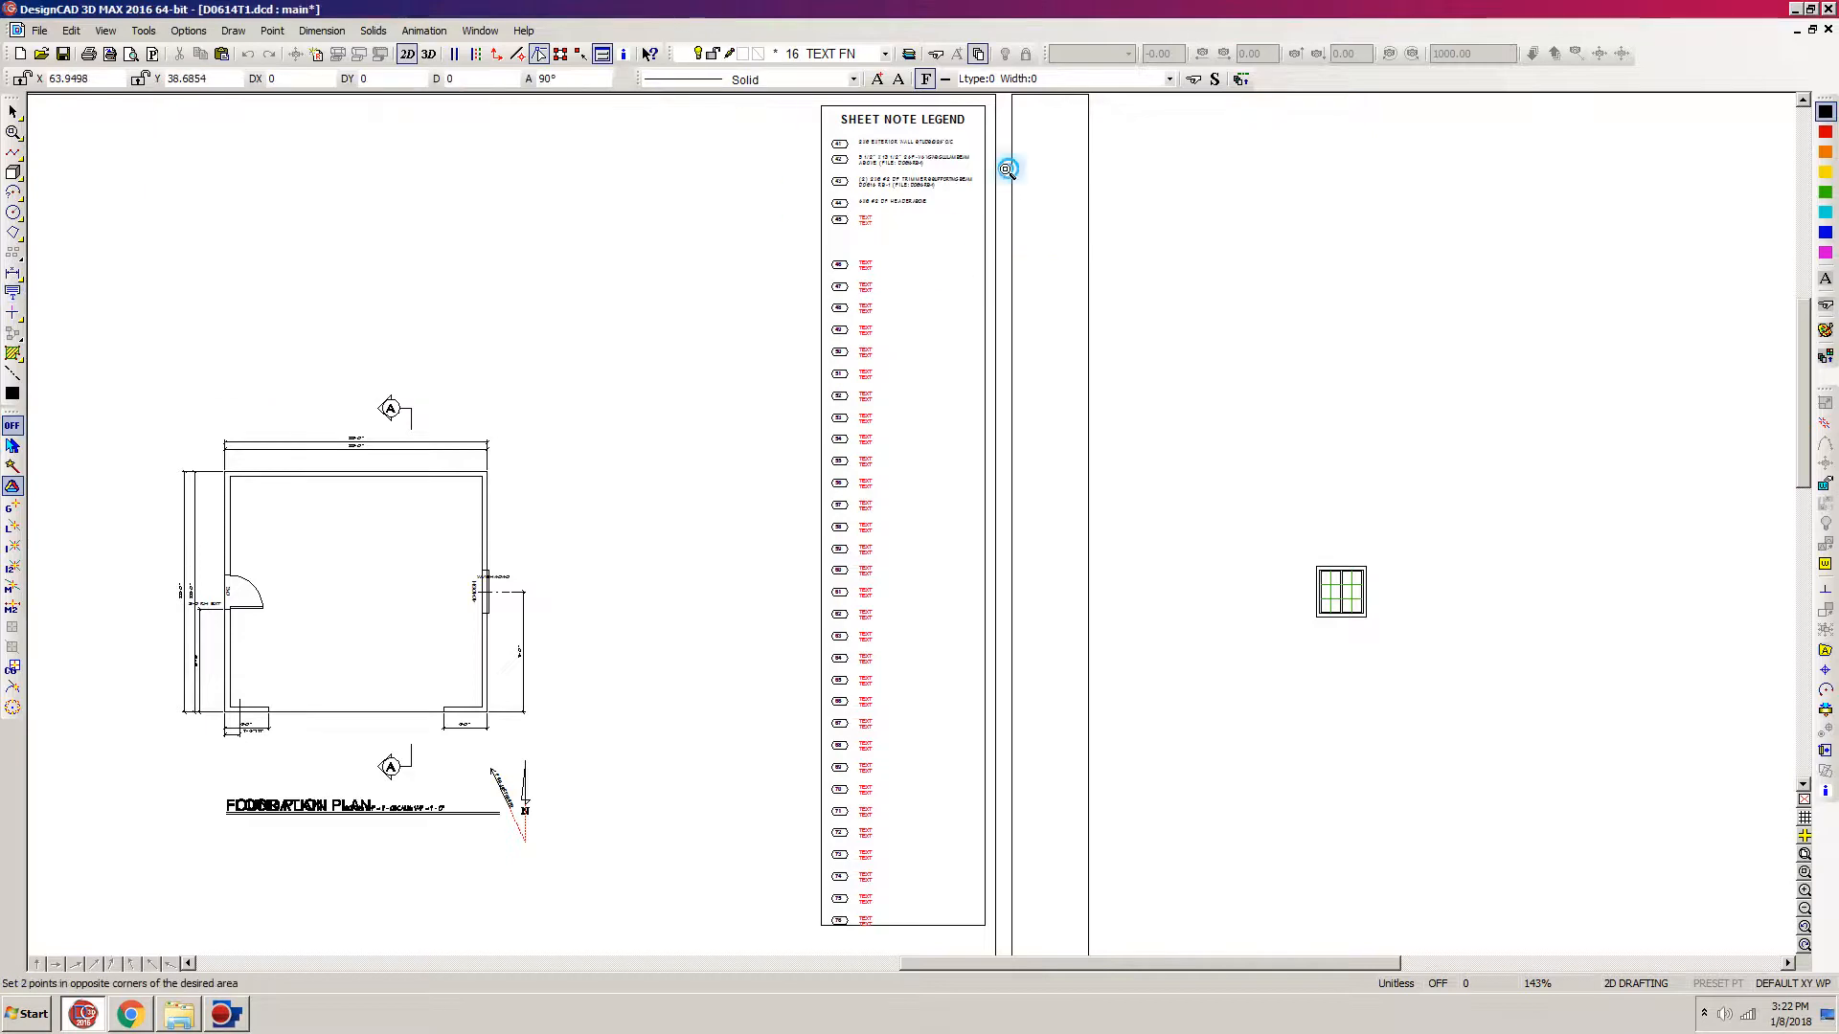
{"action": "left_click", "coordinate": [789, 362]}
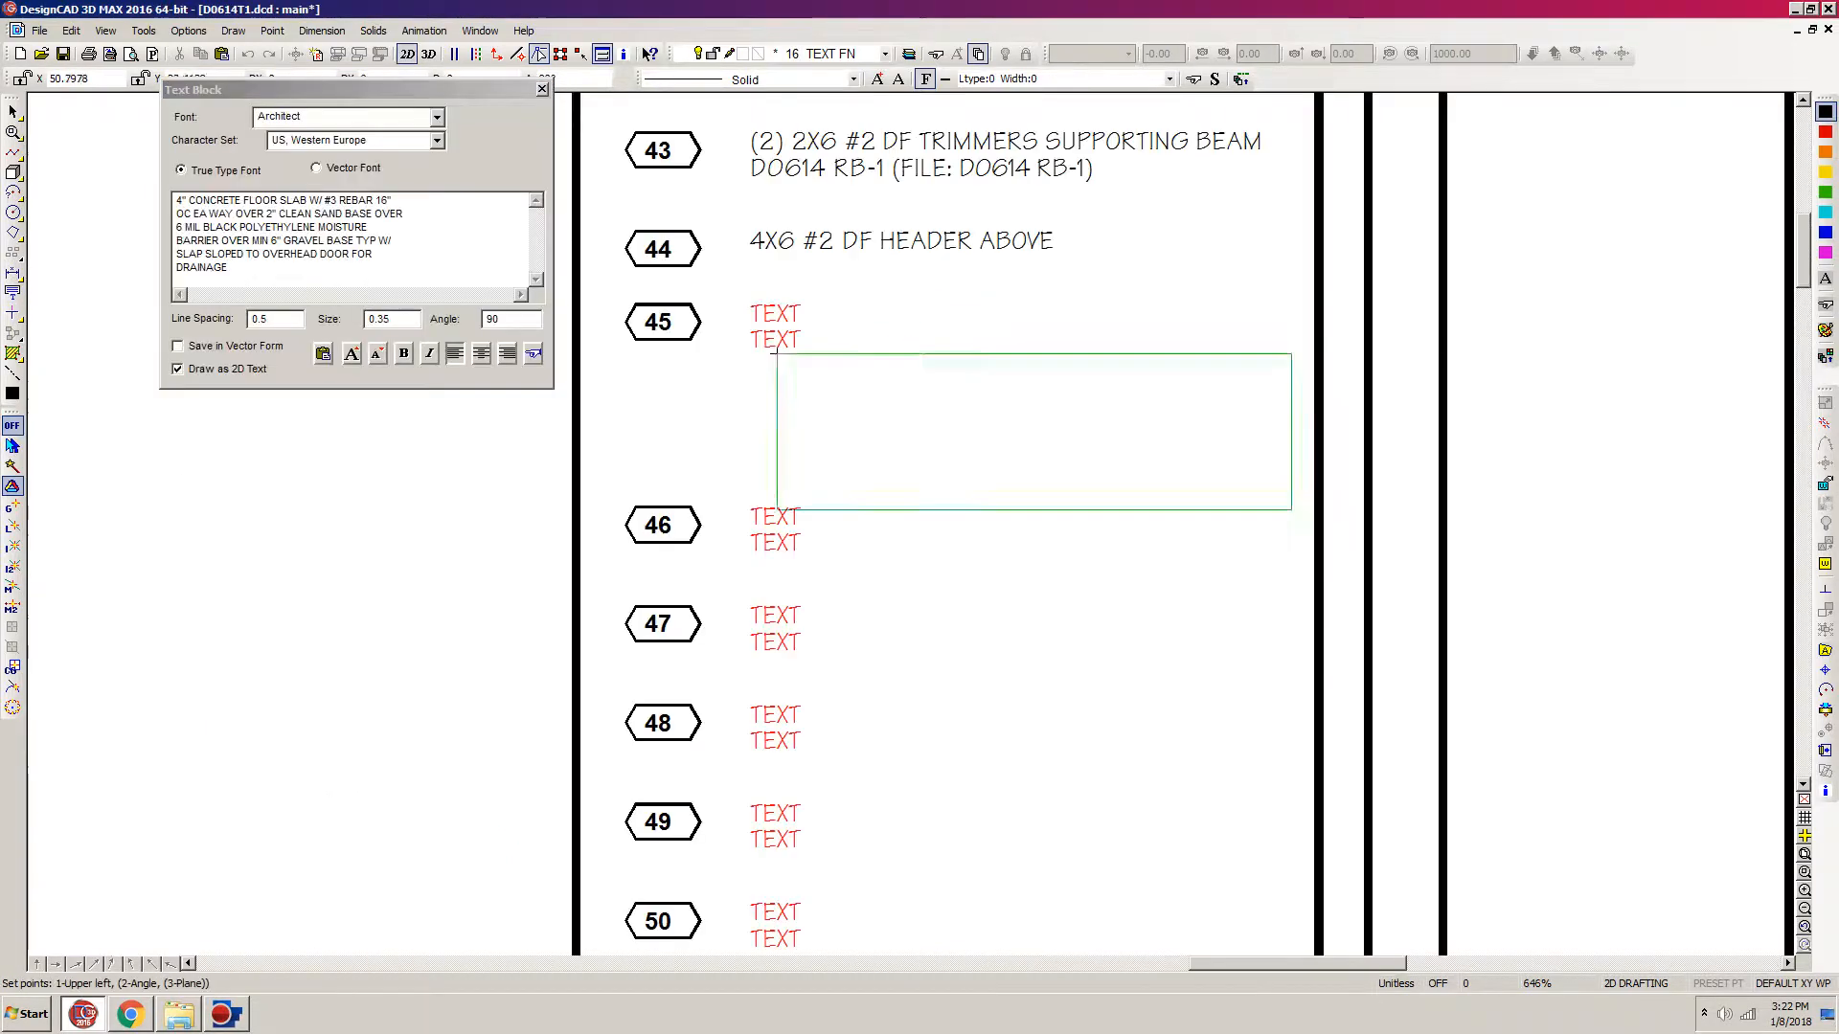
{"action": "left_click", "coordinate": [750, 306]}
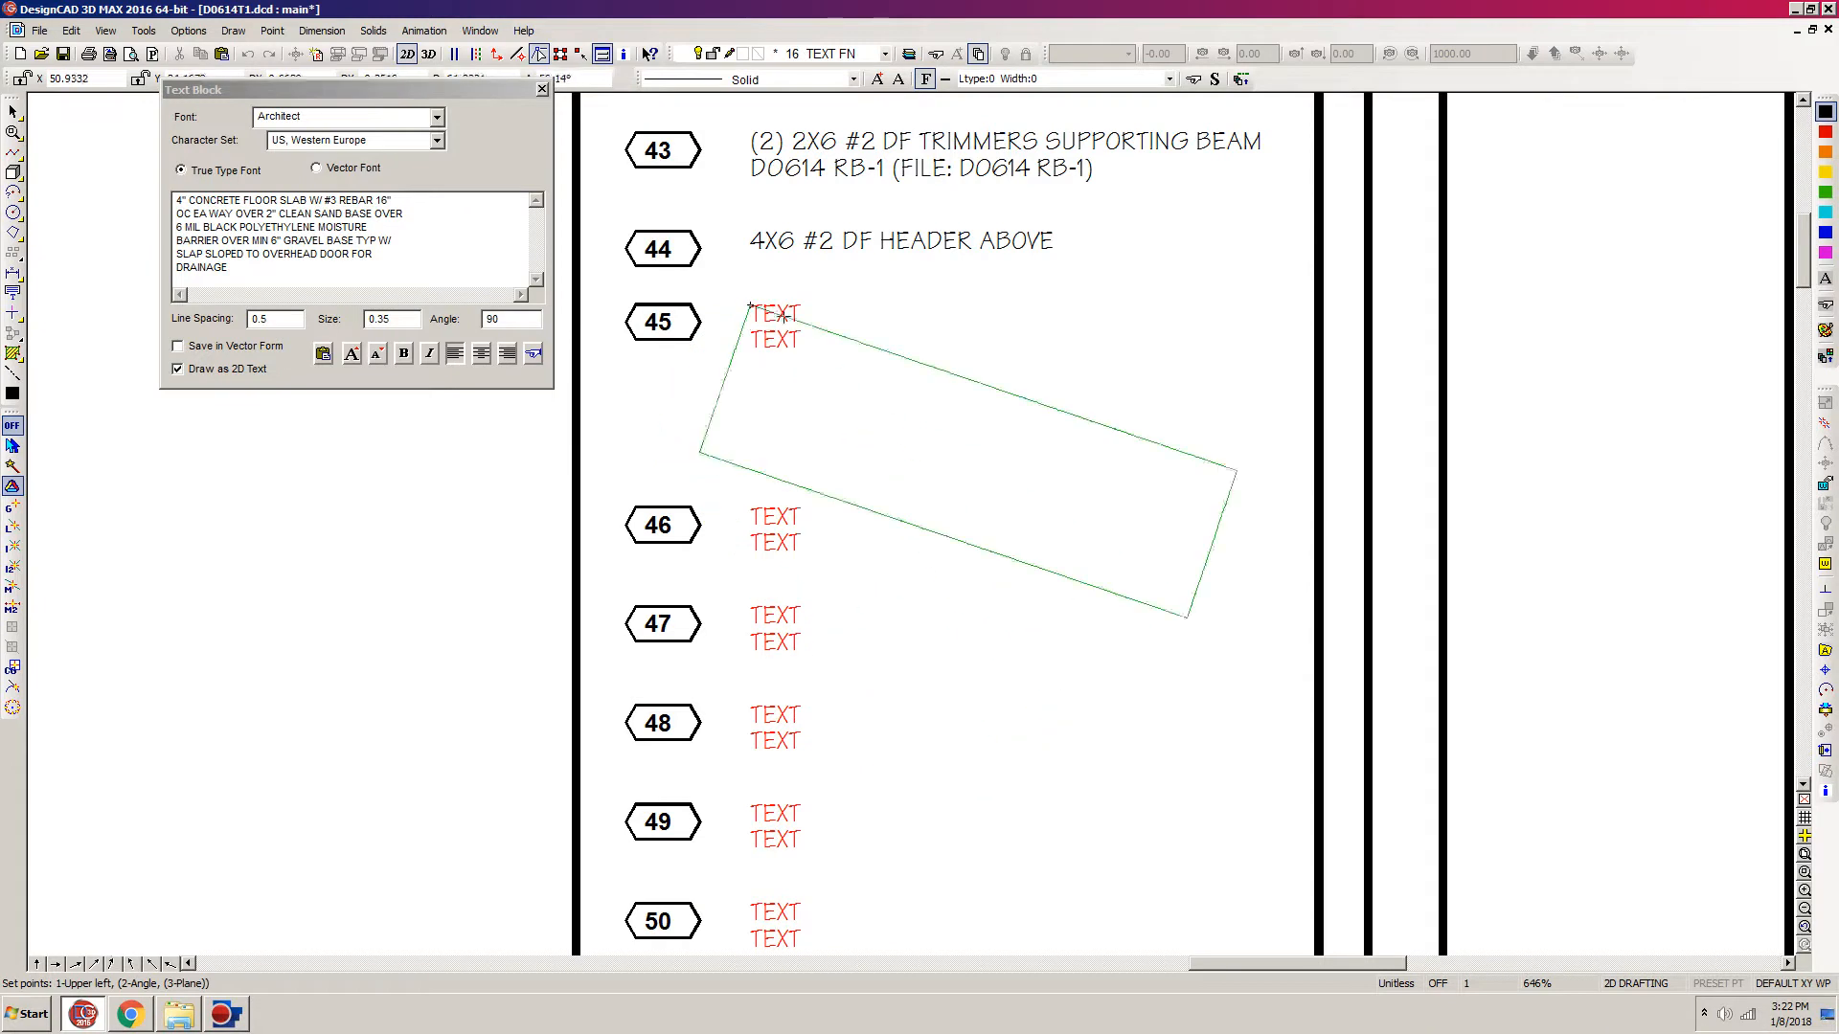
{"action": "key", "text": "Return"}
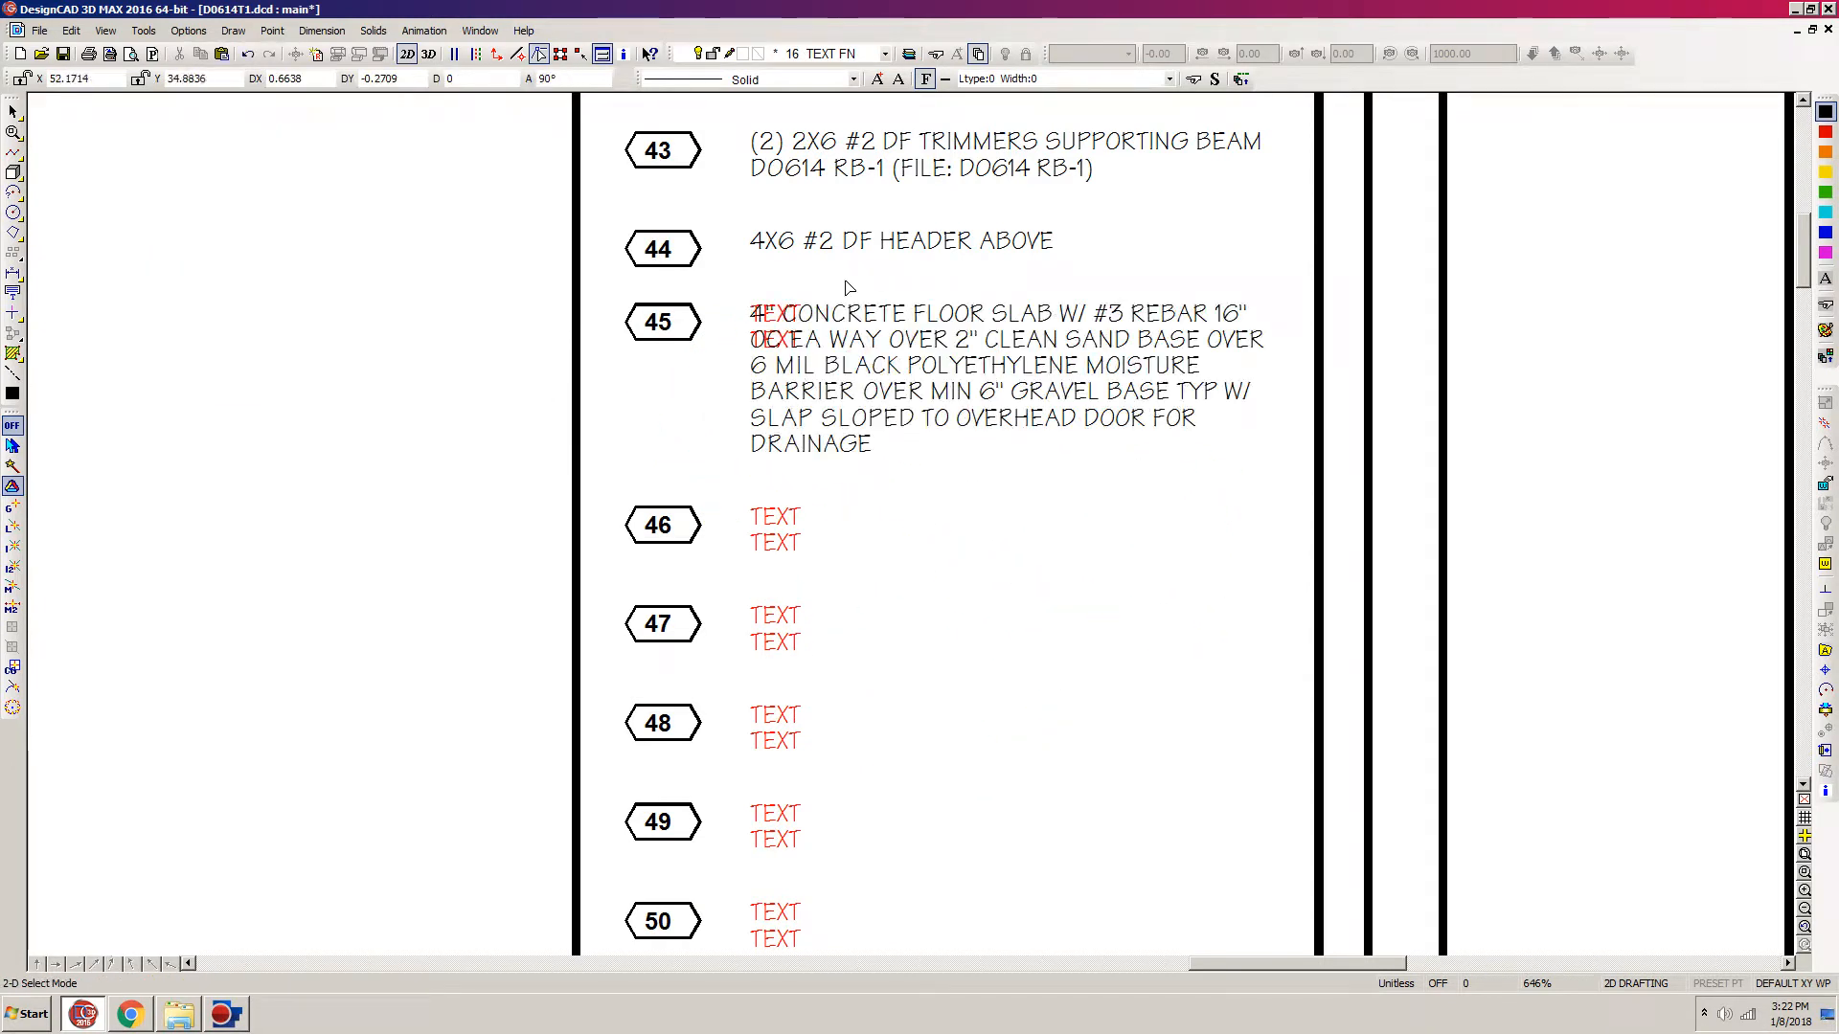
Step: Delete the red placeholder text under note 45's new text, moving the Info Box out of the way
{"action": "left_click_drag", "start_coordinate": [853, 266], "coordinate": [733, 389]}
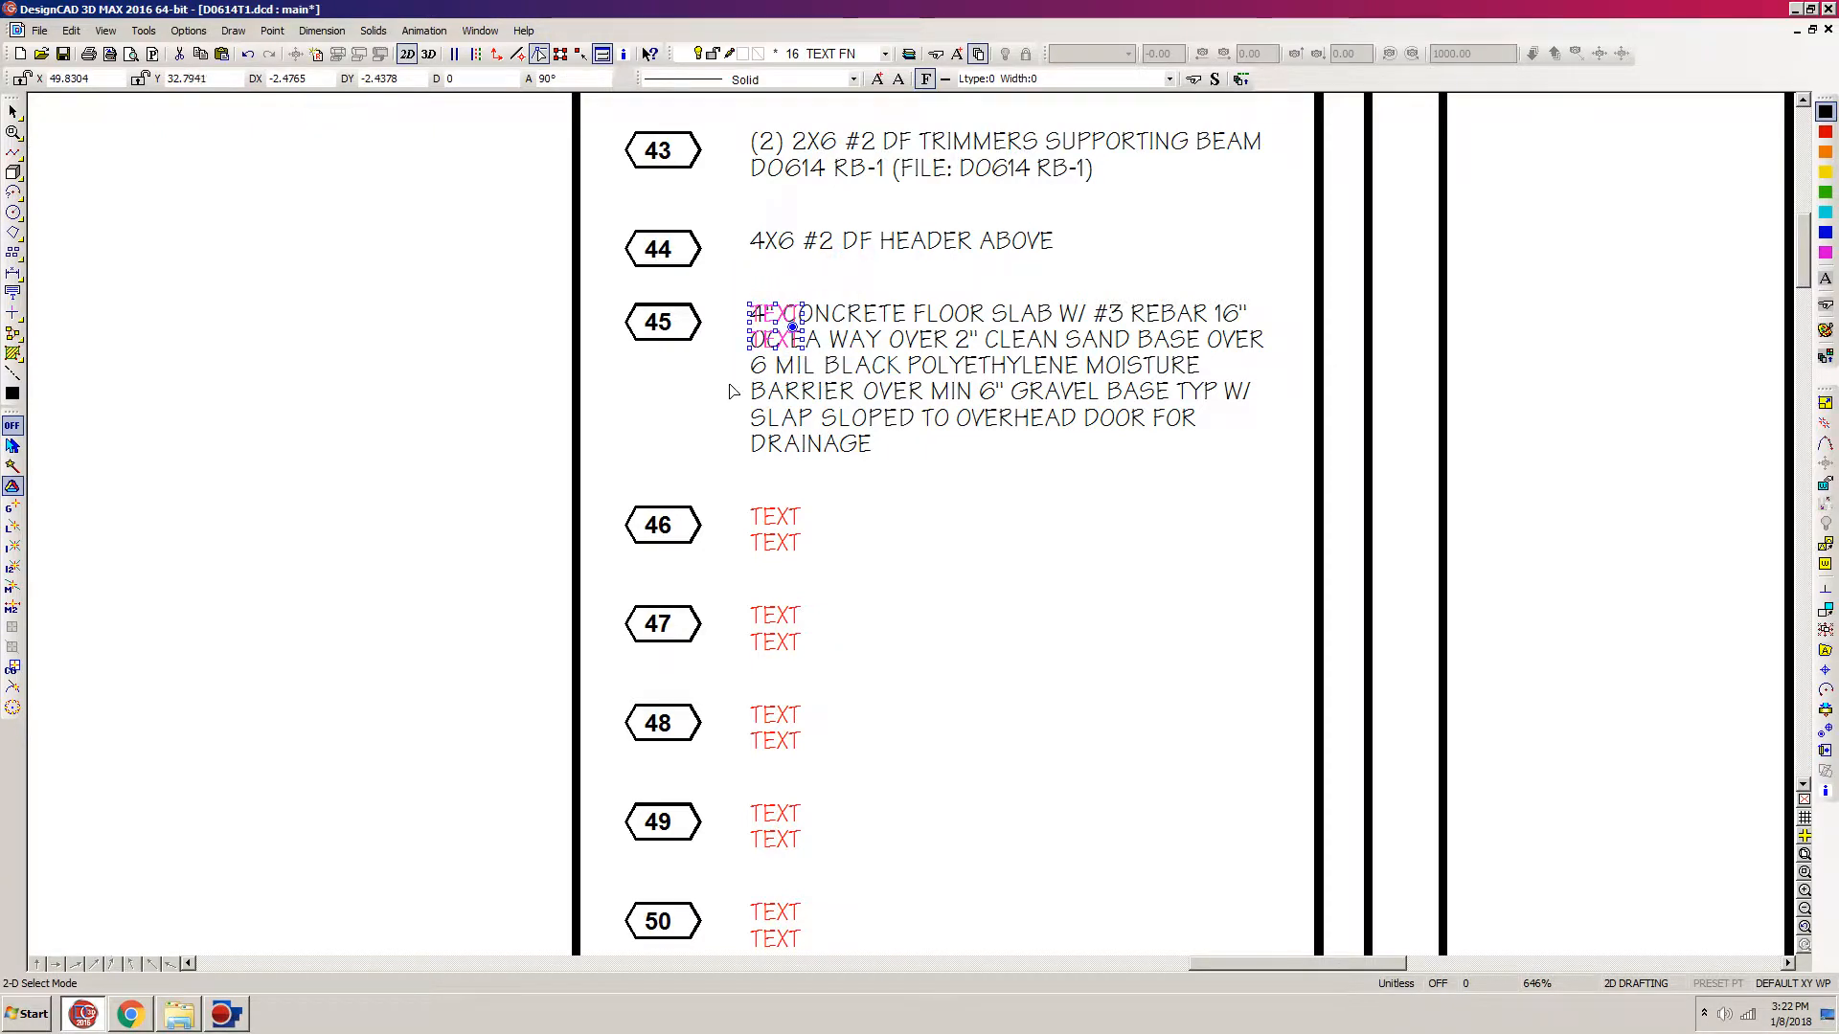
{"action": "left_click", "coordinate": [1825, 793]}
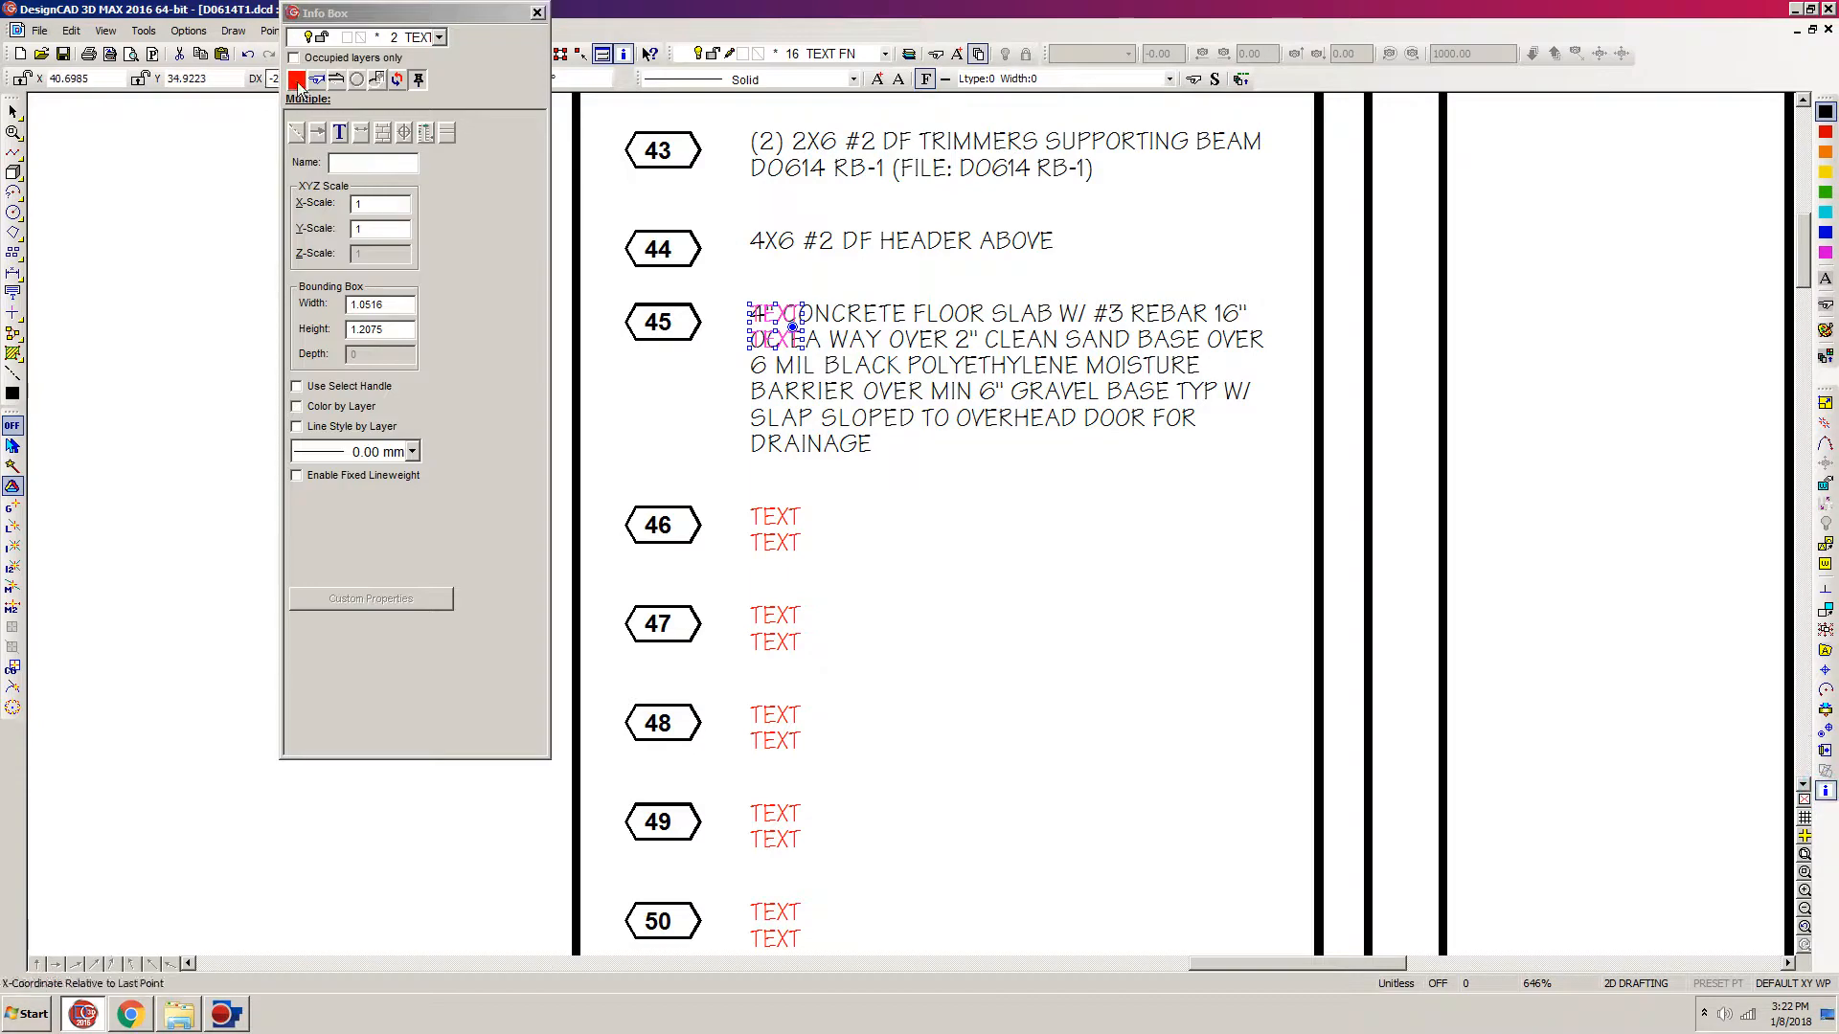
{"action": "left_click_drag", "start_coordinate": [378, 13], "coordinate": [455, 974]}
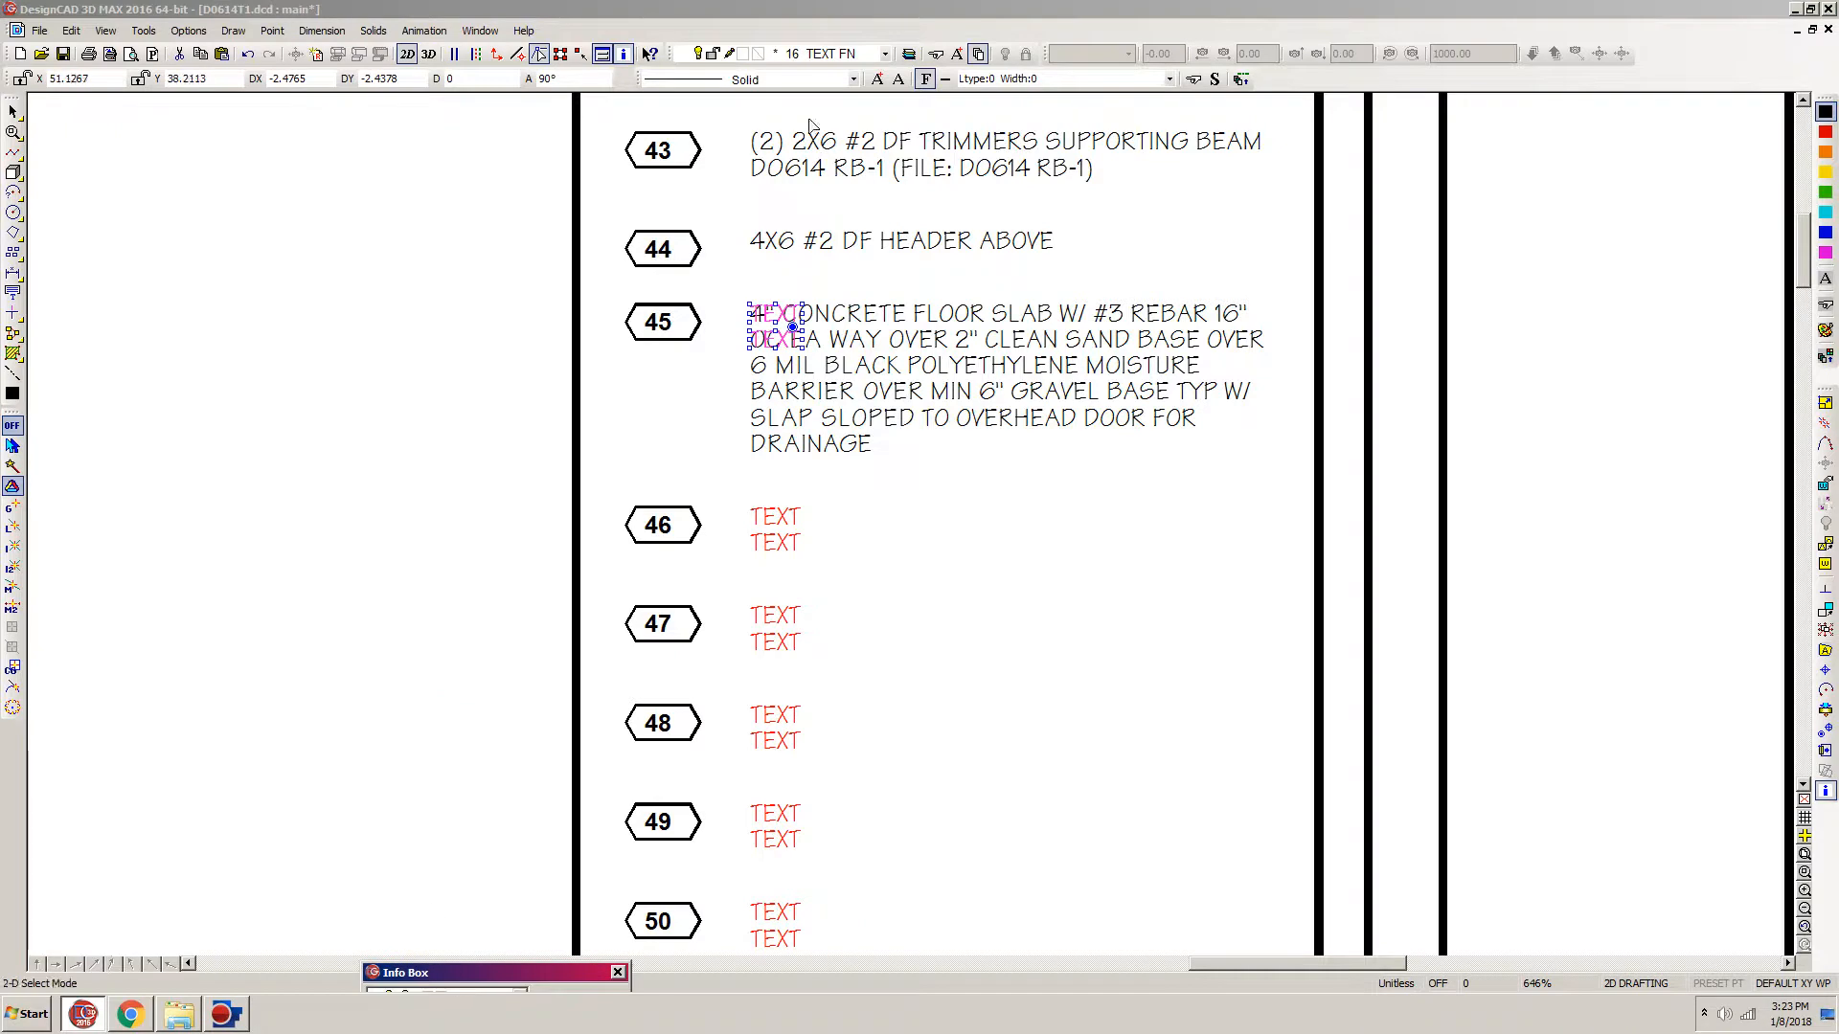
{"action": "left_click", "coordinate": [835, 9]}
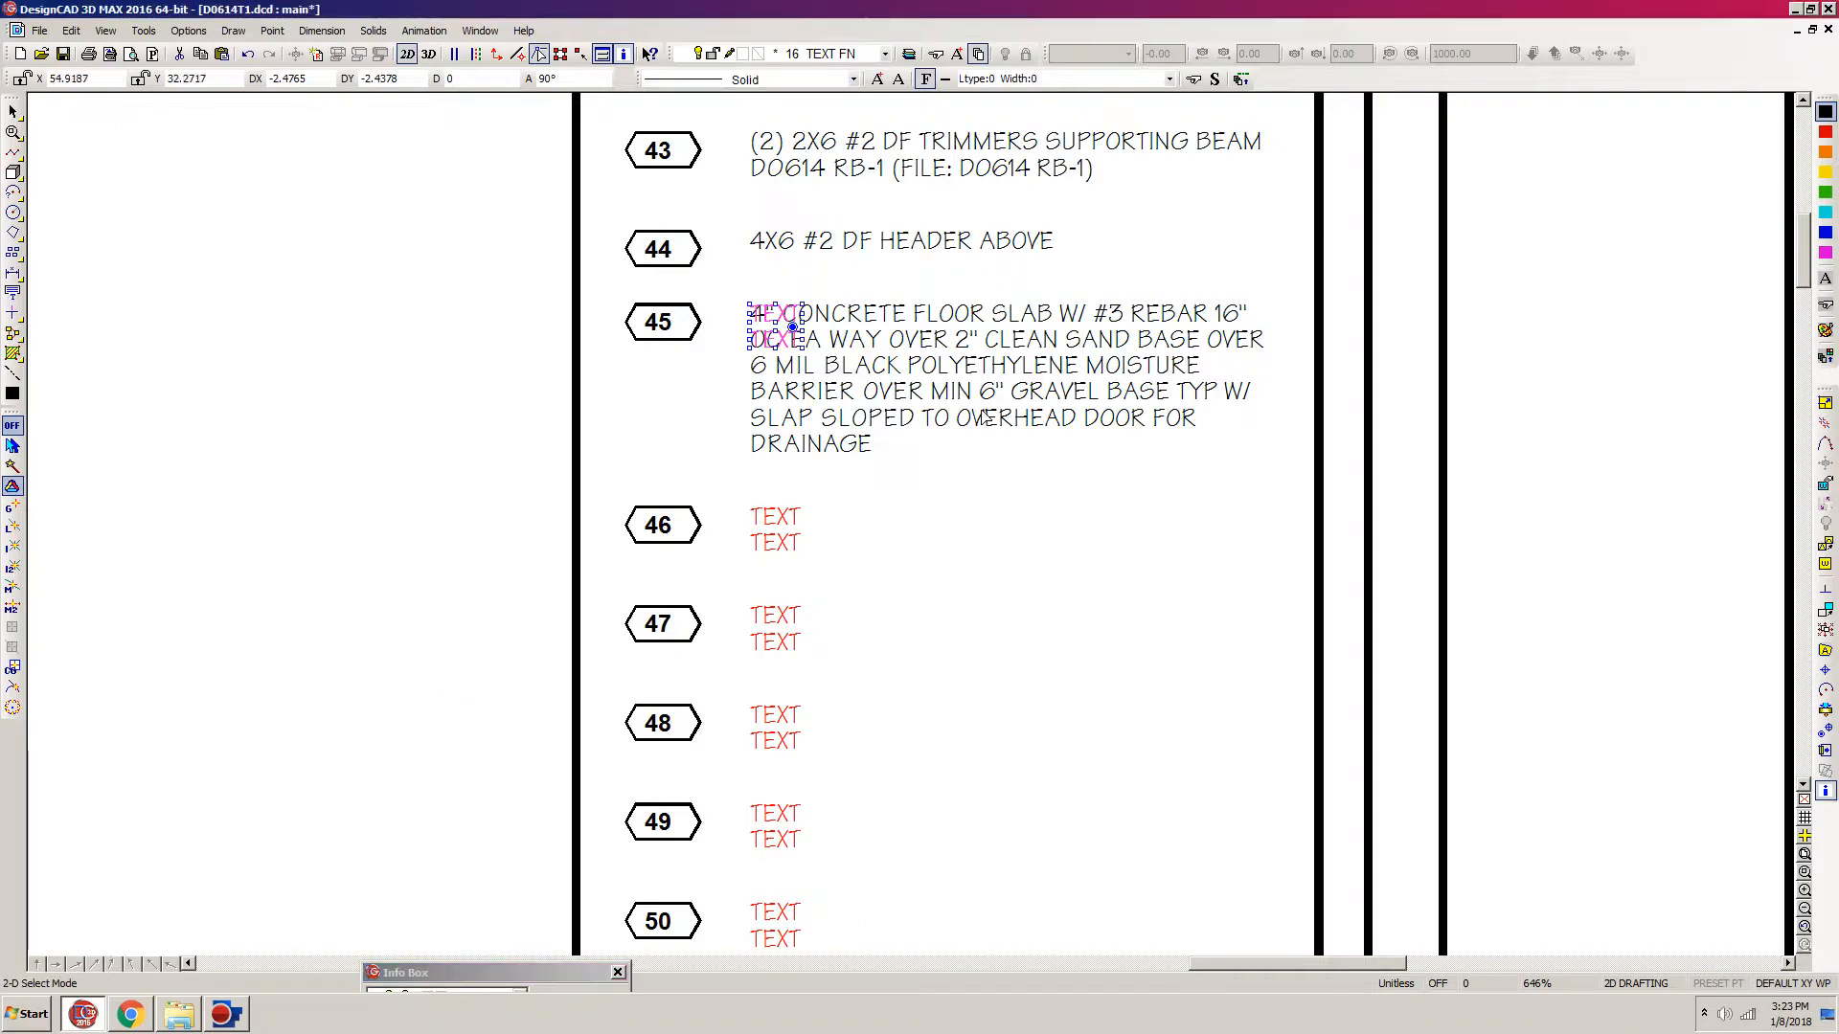
{"action": "key", "text": "Delete"}
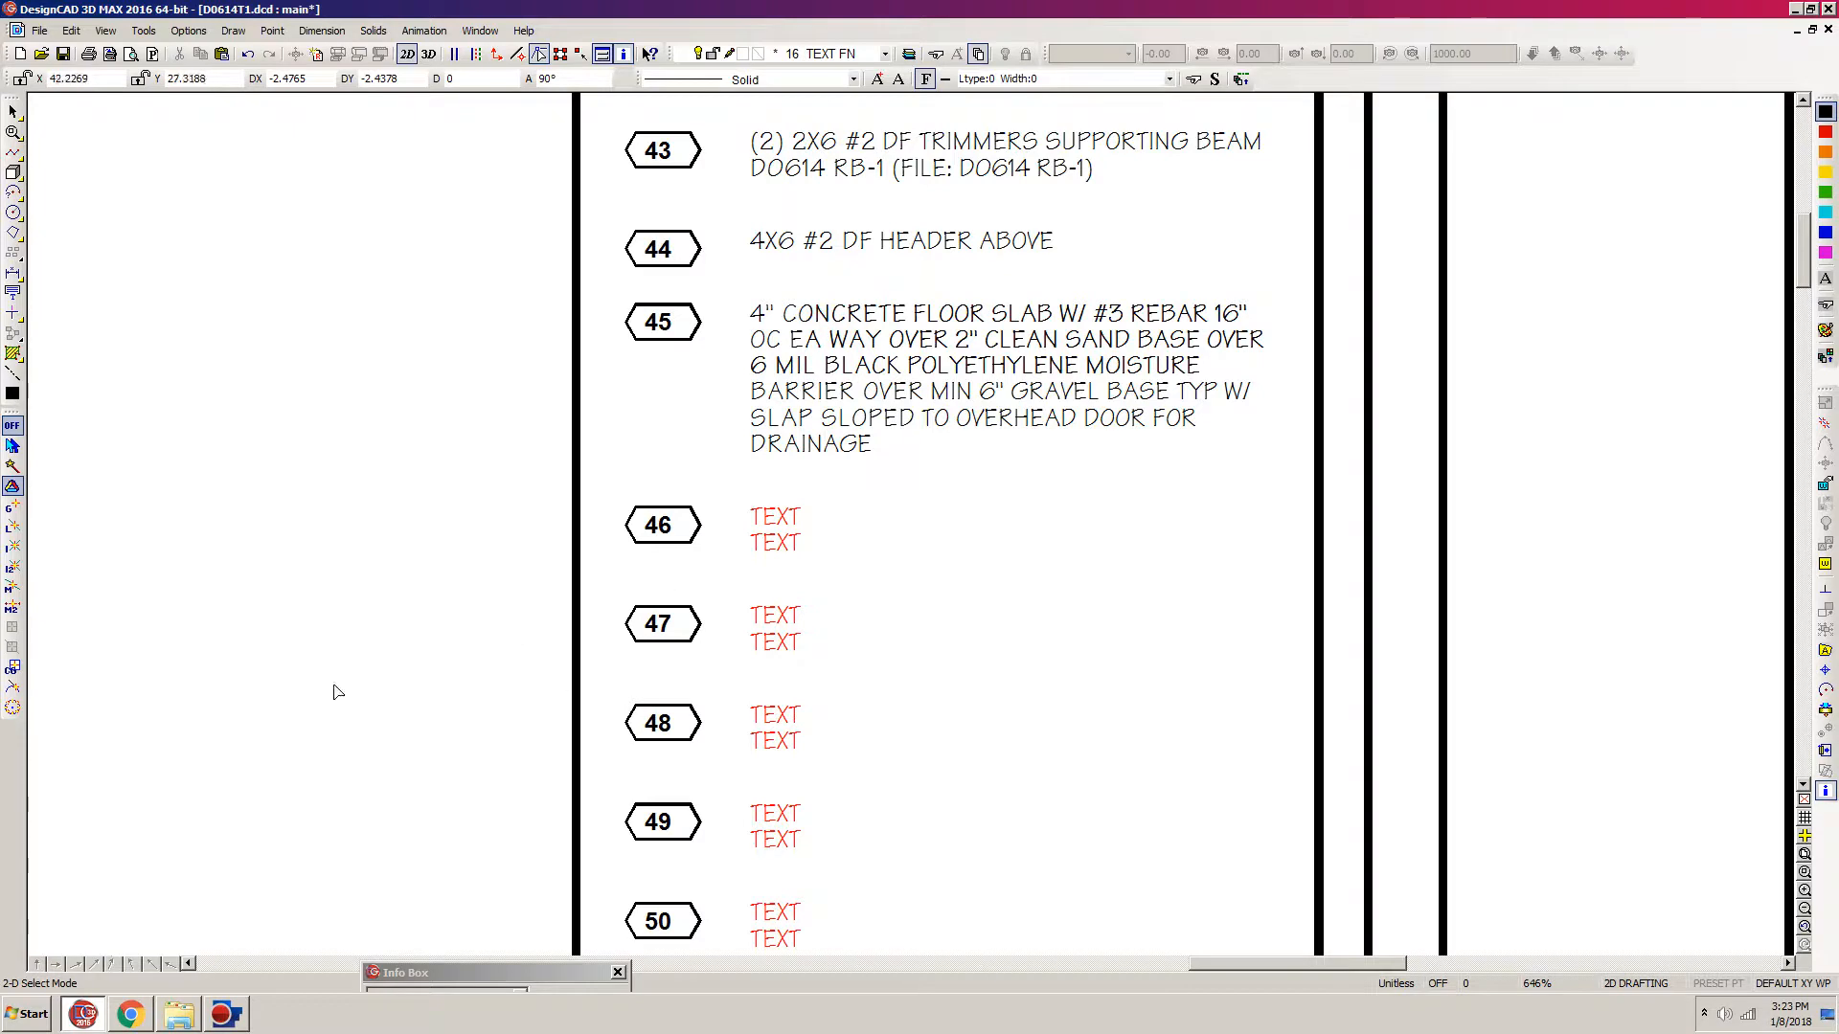
Step: Check the length of the next foundation note in the spreadsheet and move placeholder notes 47 onward down by about one text line
{"action": "left_click", "coordinate": [132, 1018]}
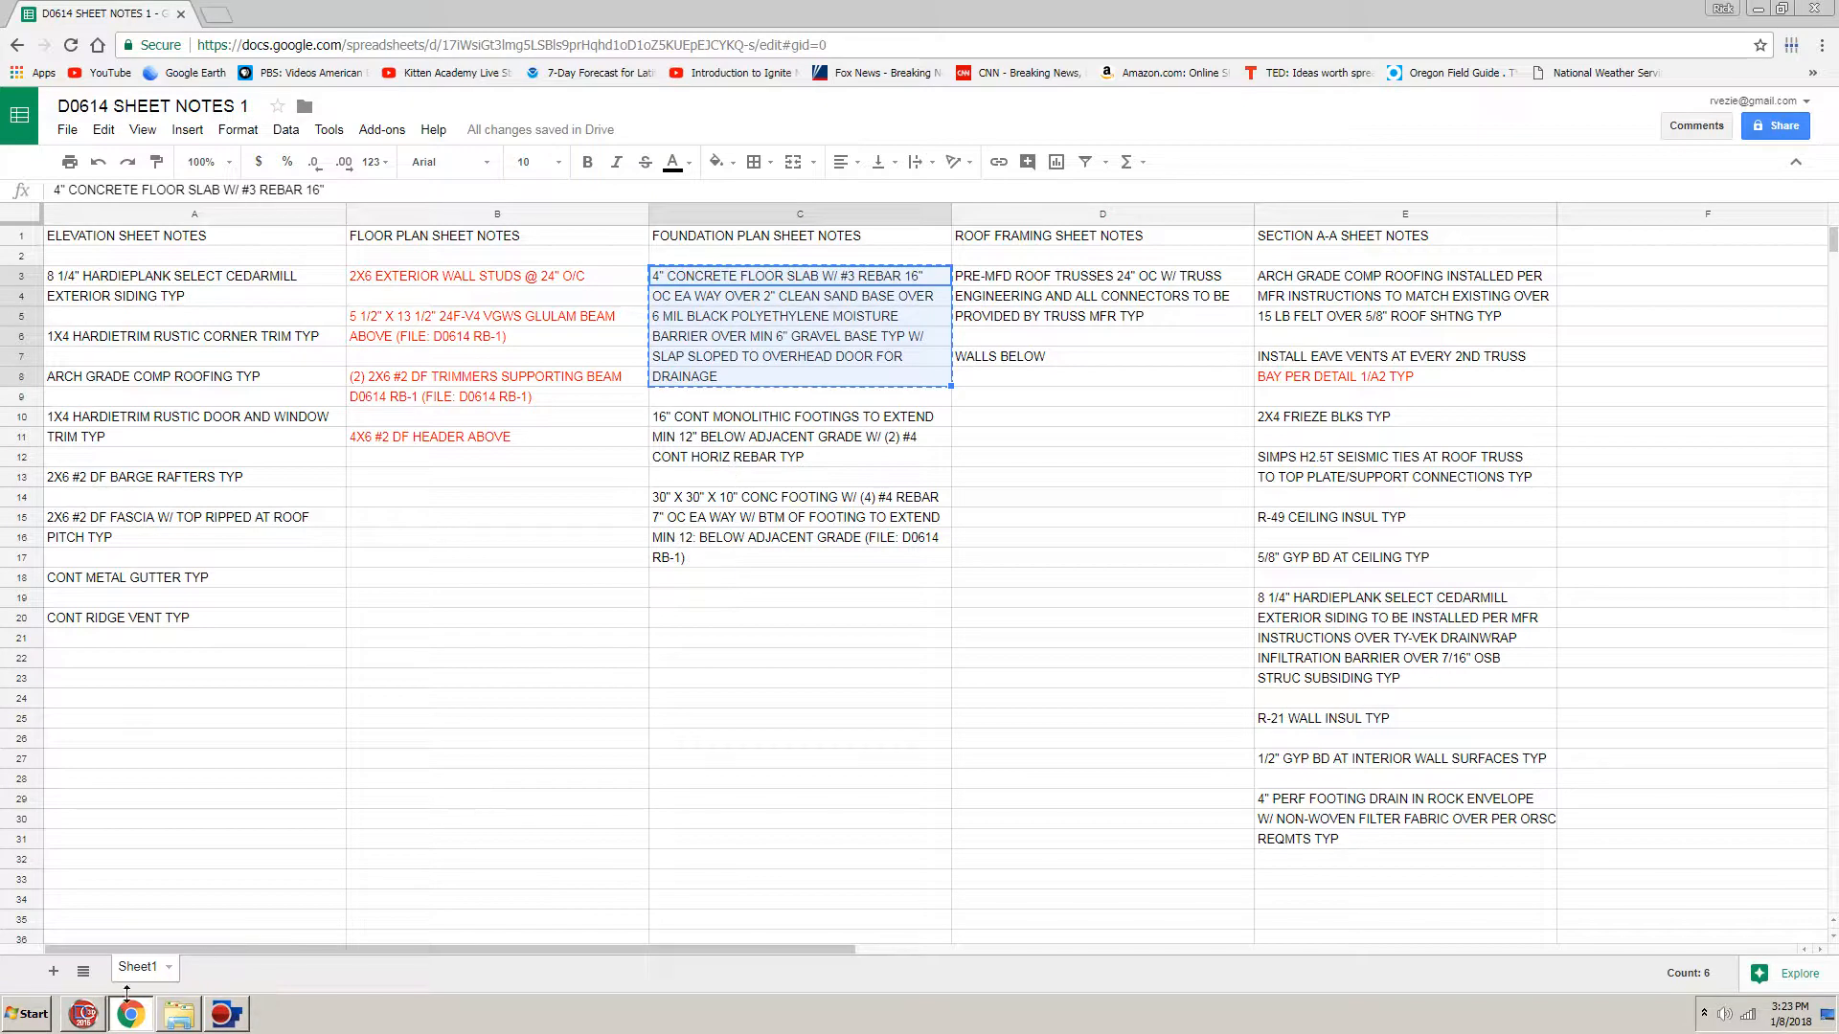
{"action": "left_click", "coordinate": [88, 1016]}
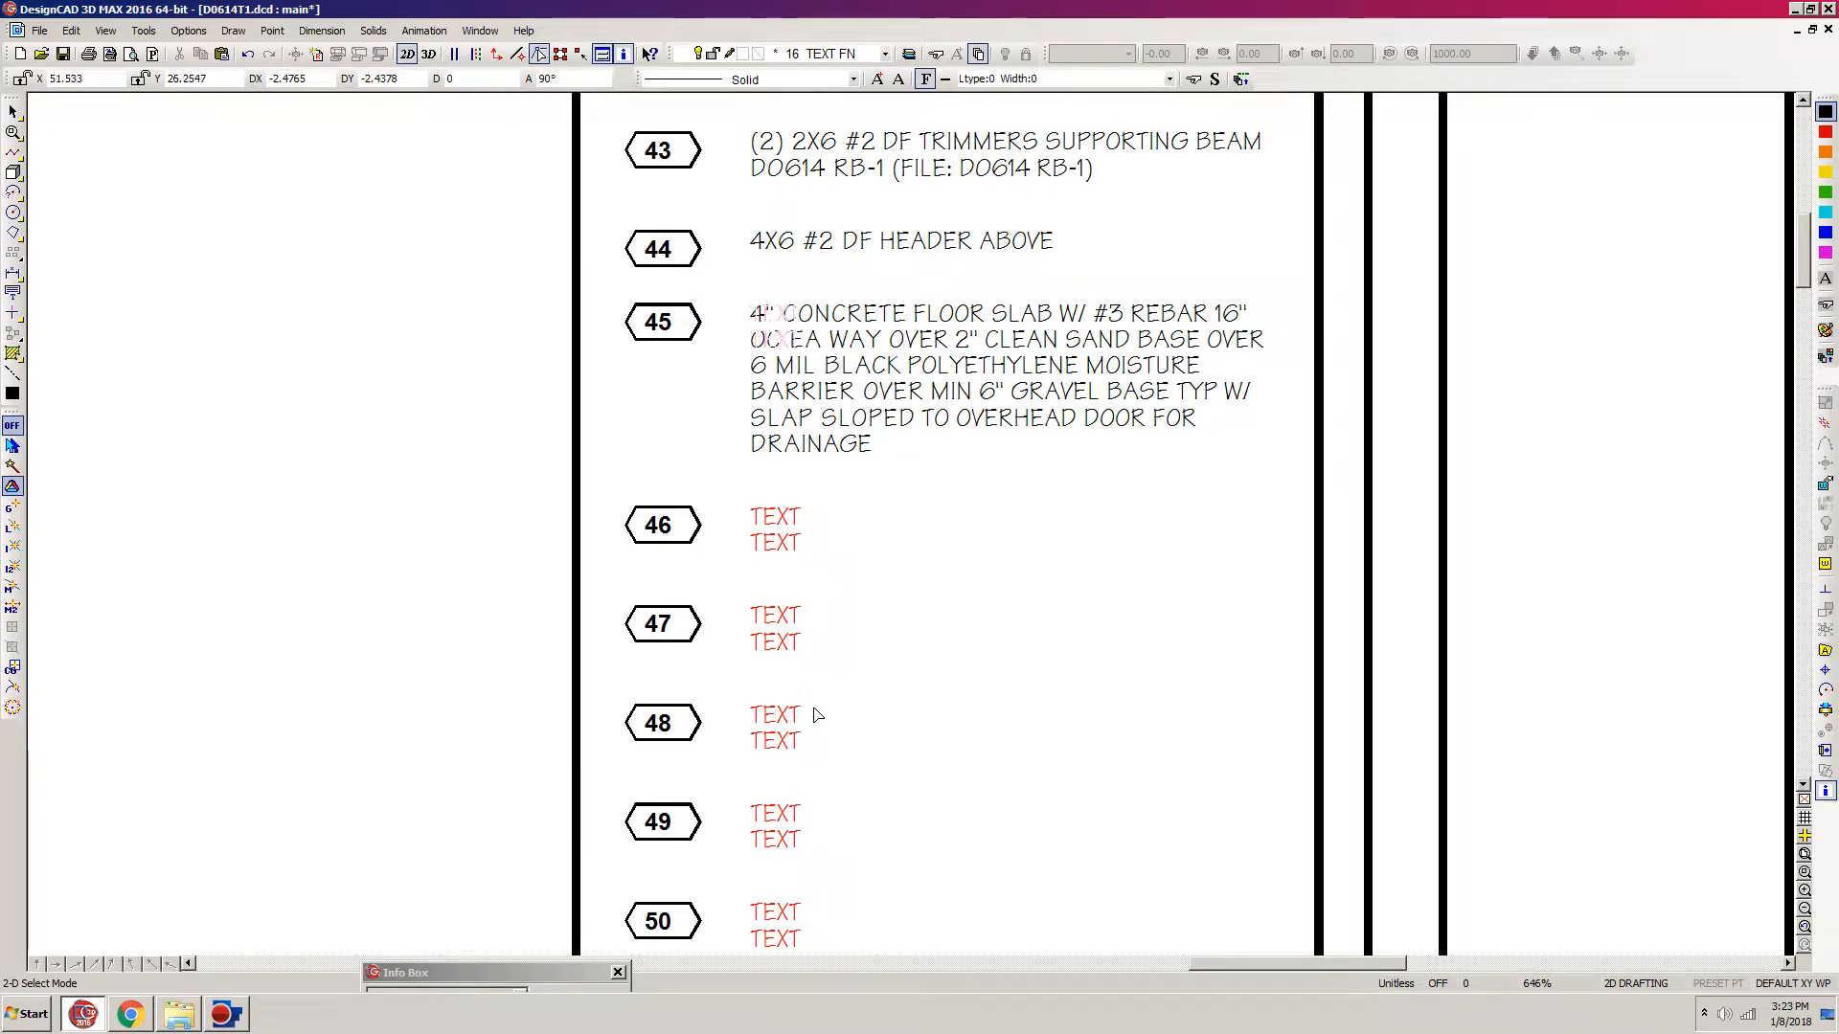
{"action": "scroll", "coordinate": [822, 632], "scroll_direction": "down", "scroll_amount": 3}
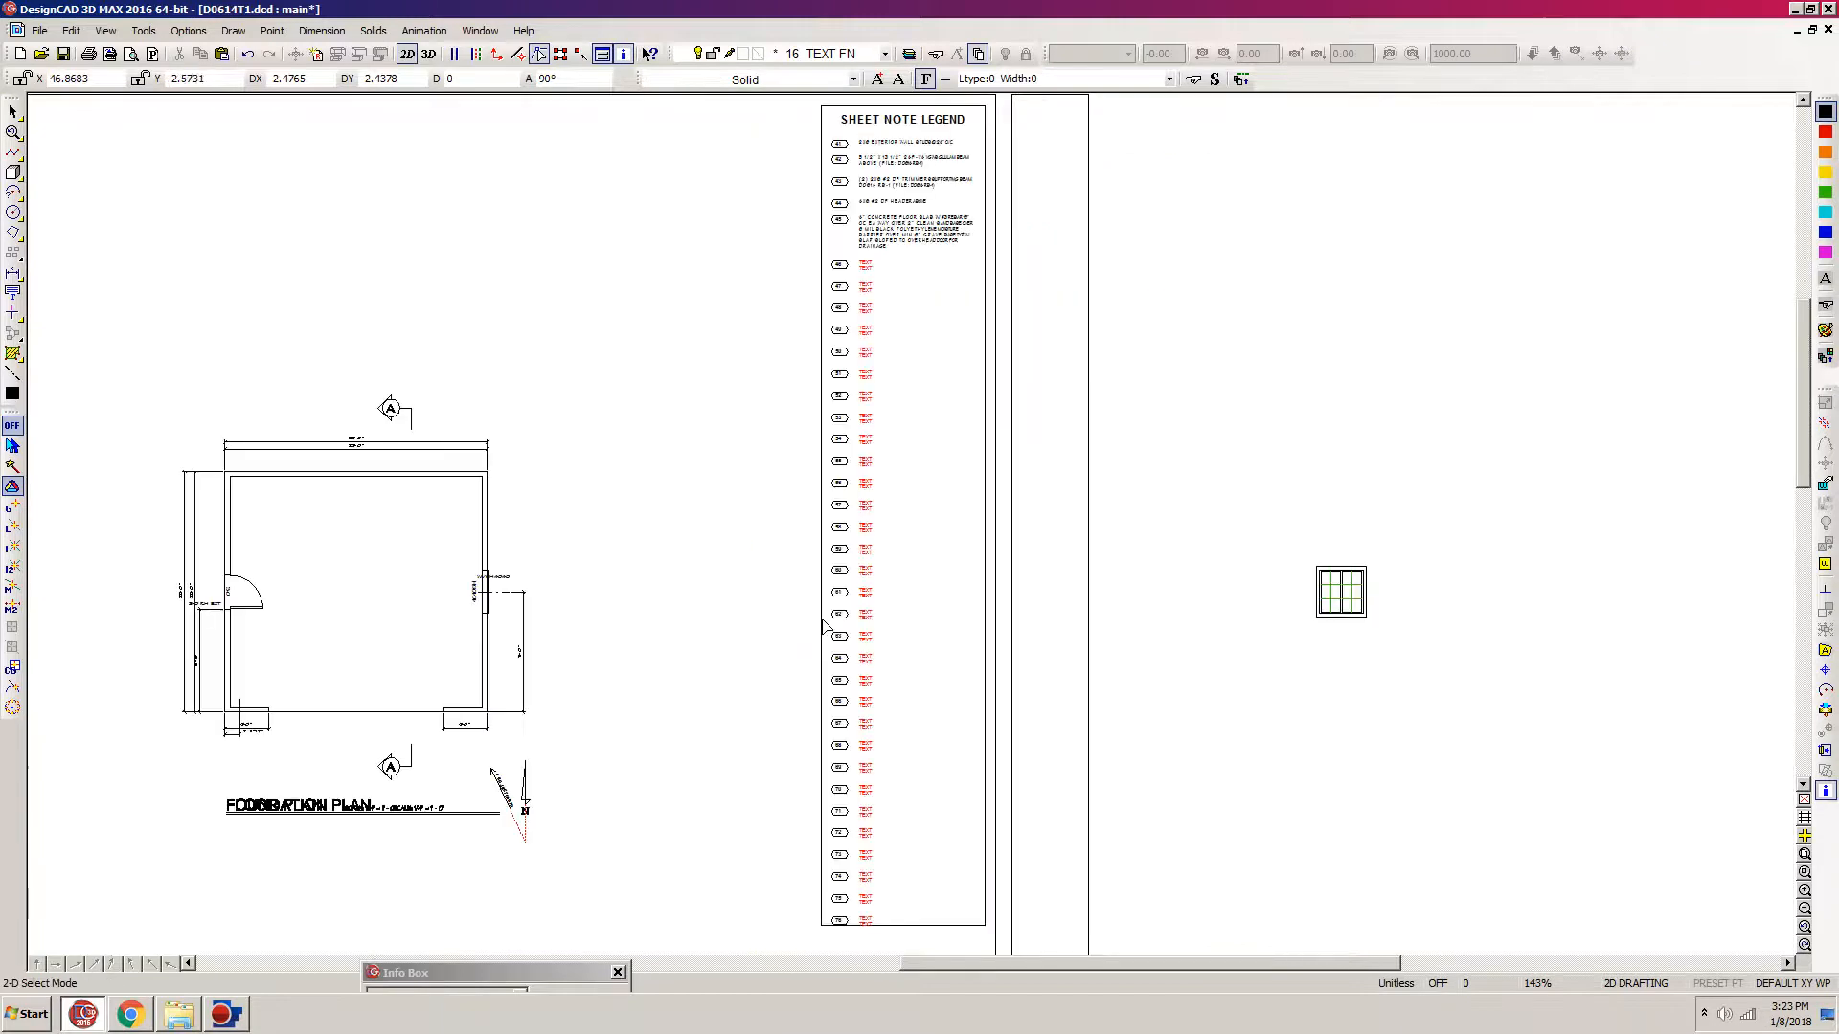
{"action": "left_click_drag", "start_coordinate": [793, 942], "coordinate": [1241, 278]}
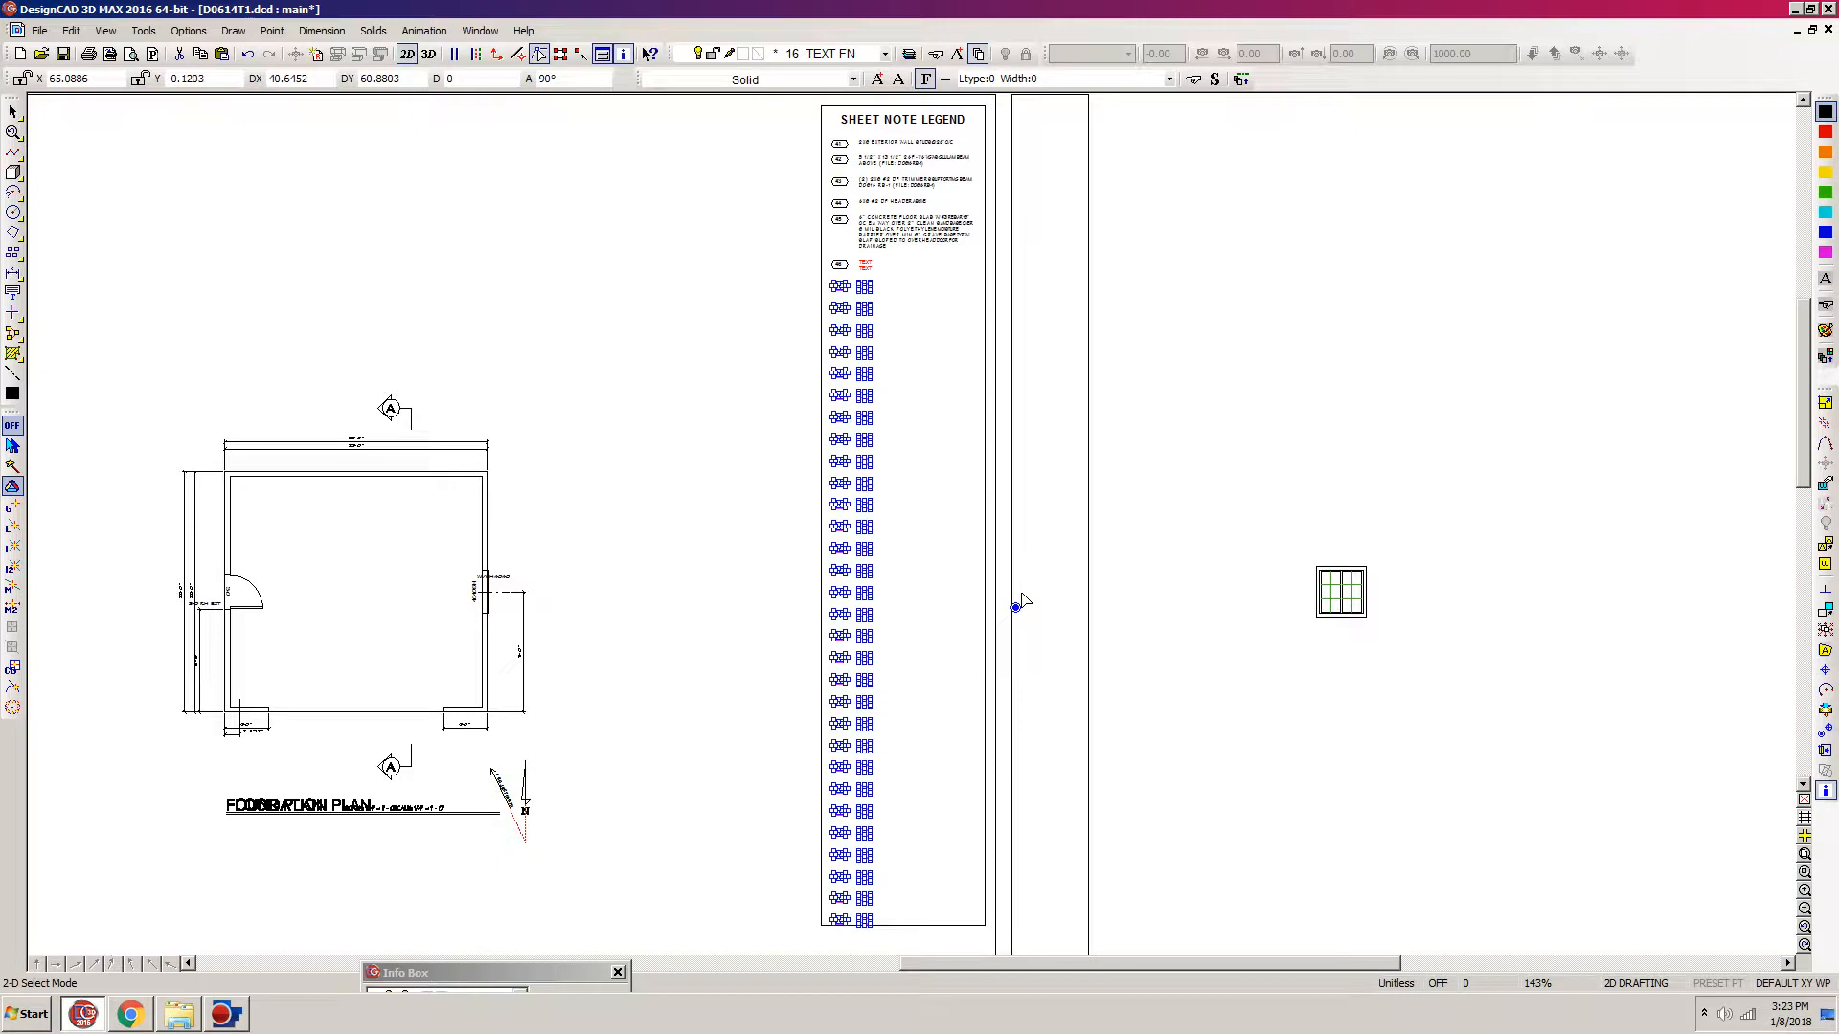
{"action": "left_click", "coordinate": [1015, 607]}
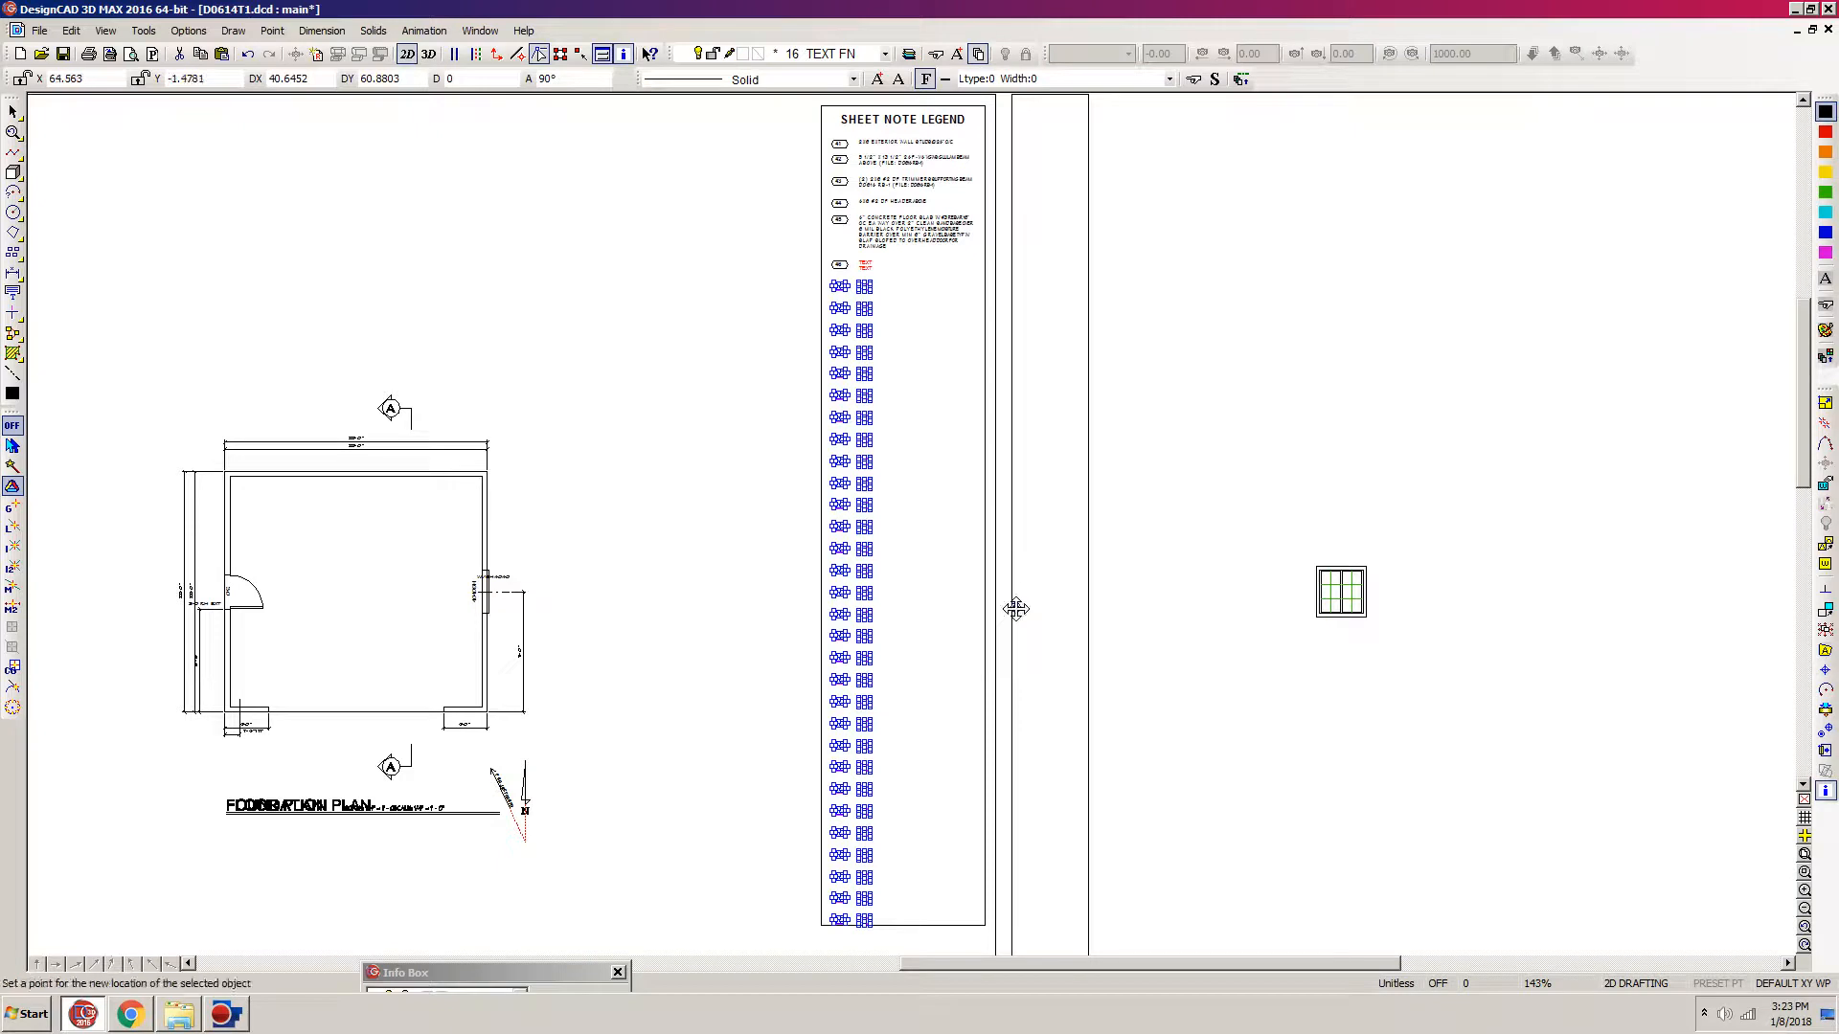
{"action": "key", "text": "m"}
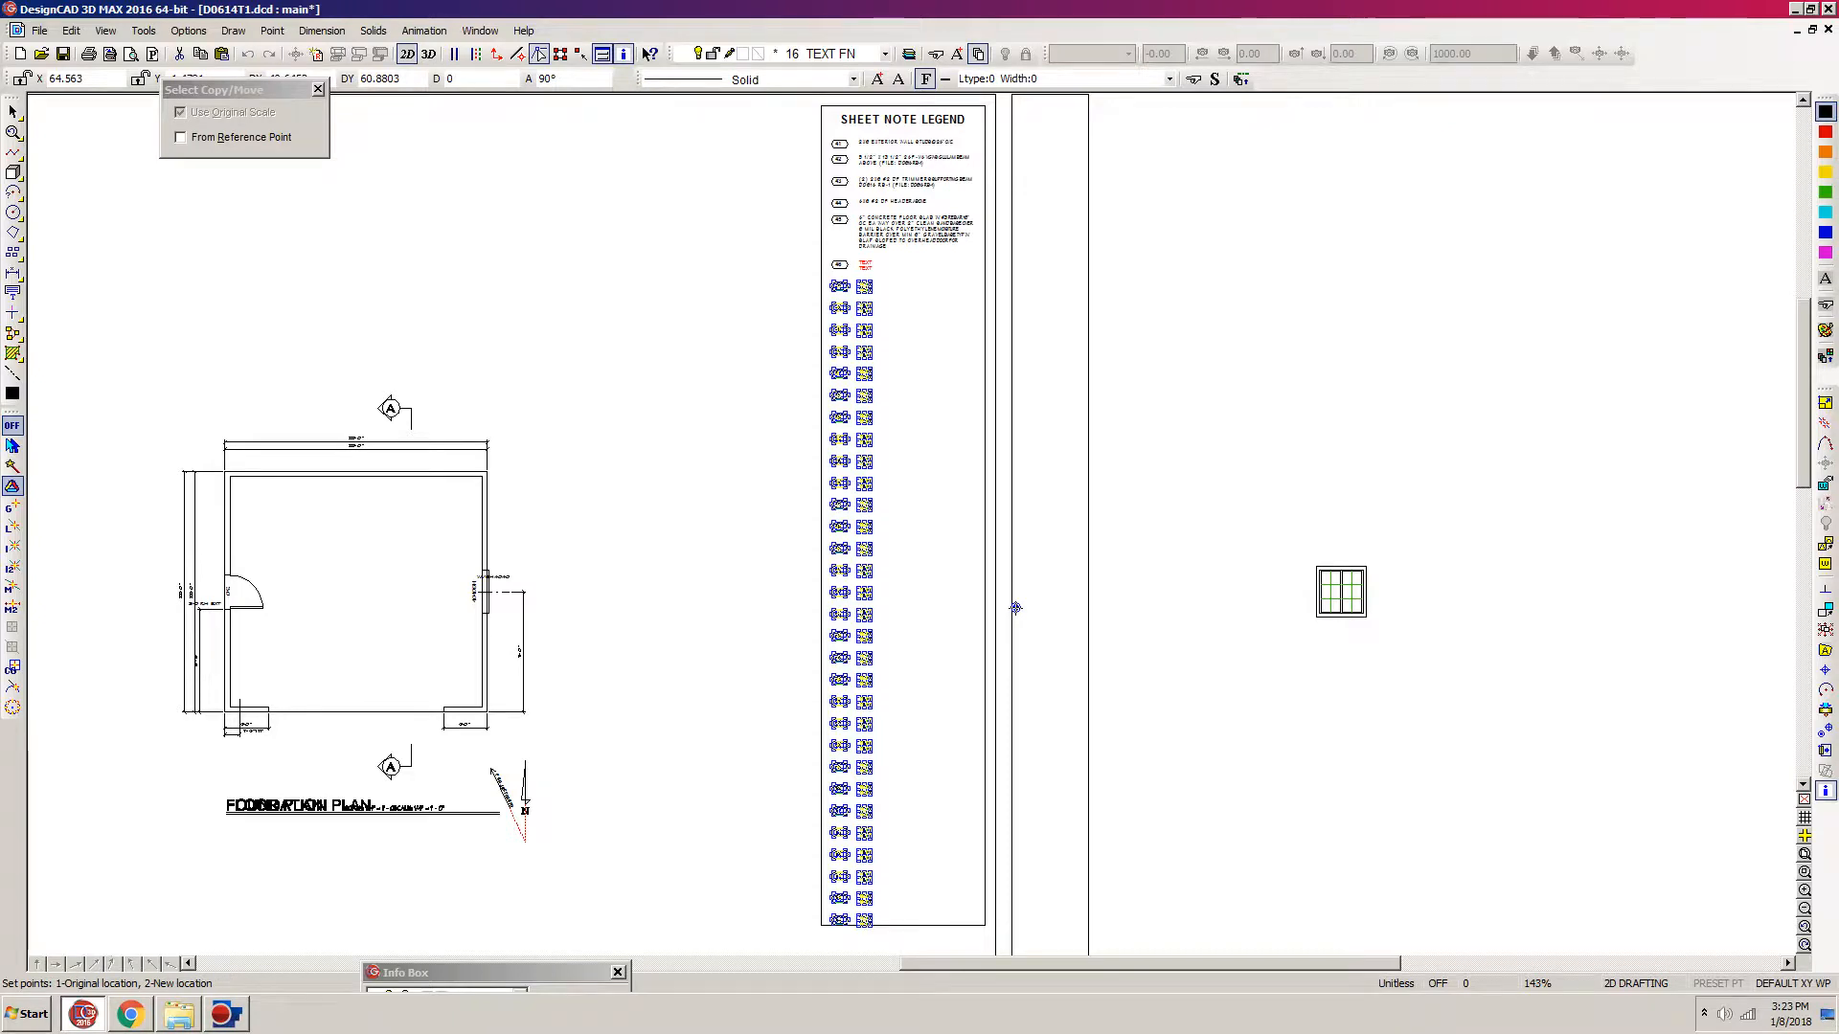
{"action": "left_click", "coordinate": [1016, 608]}
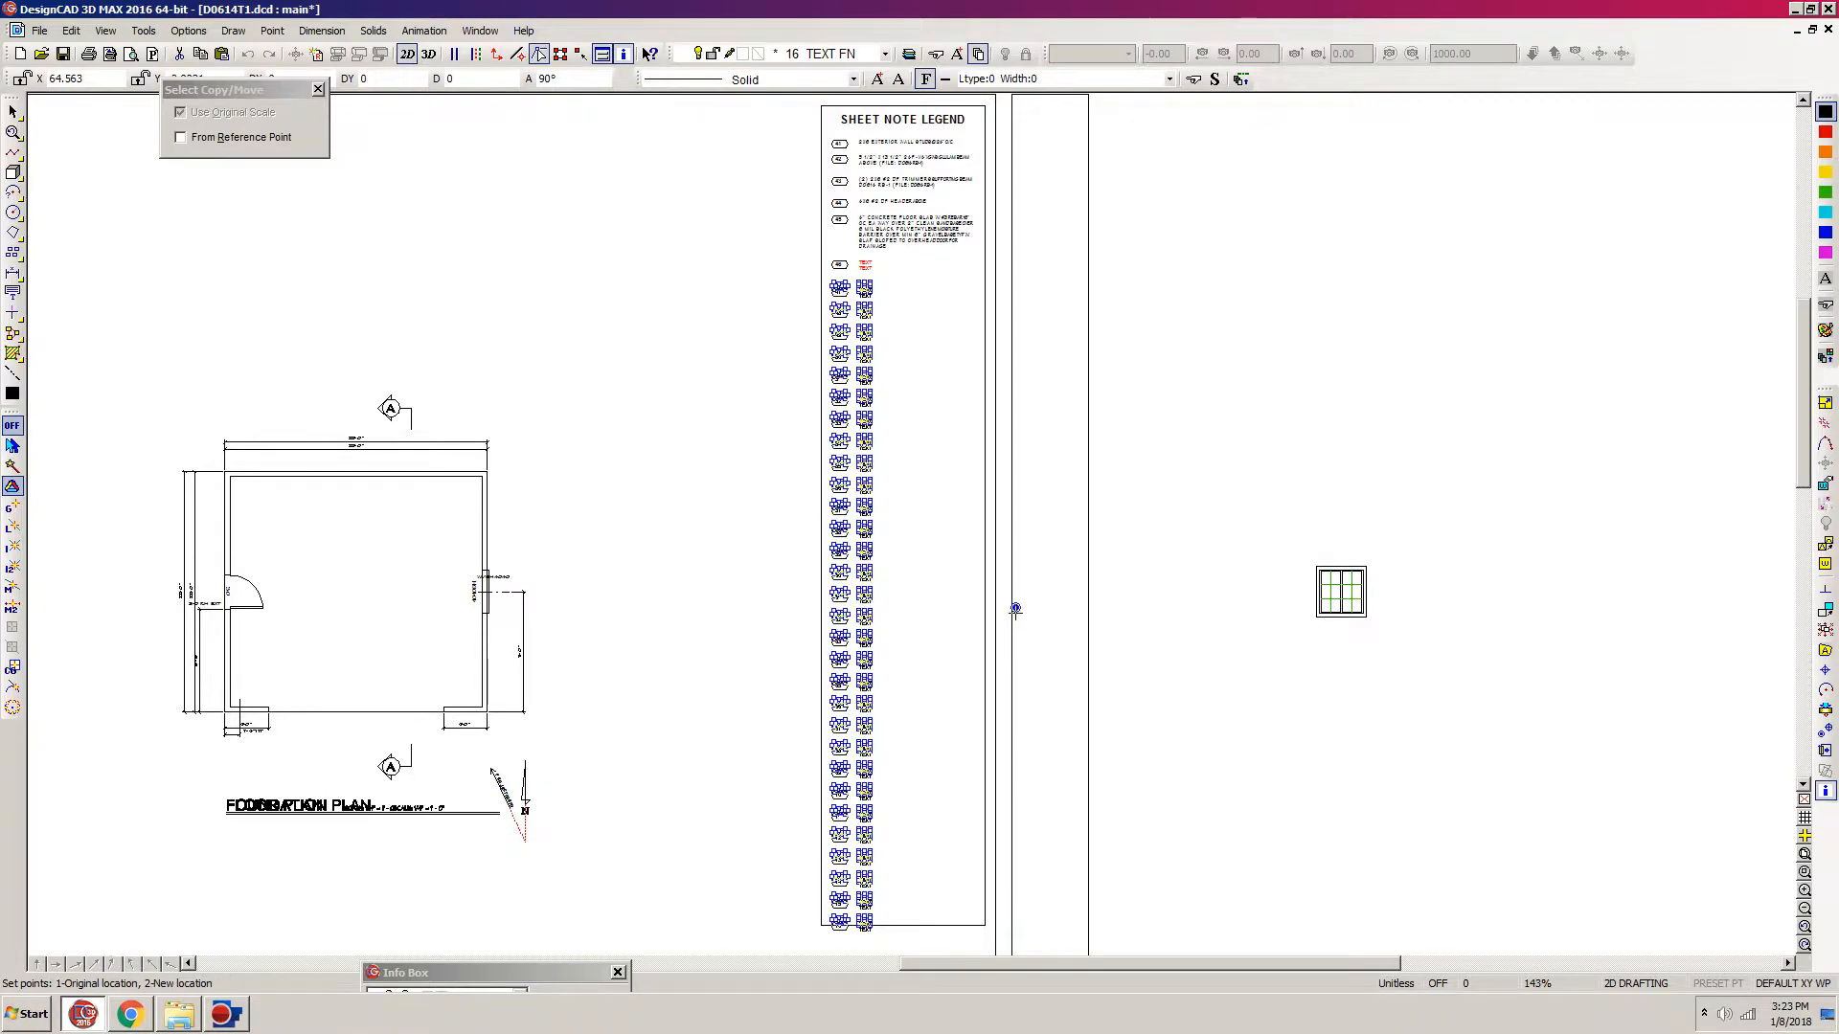
{"action": "left_click", "coordinate": [1016, 613]}
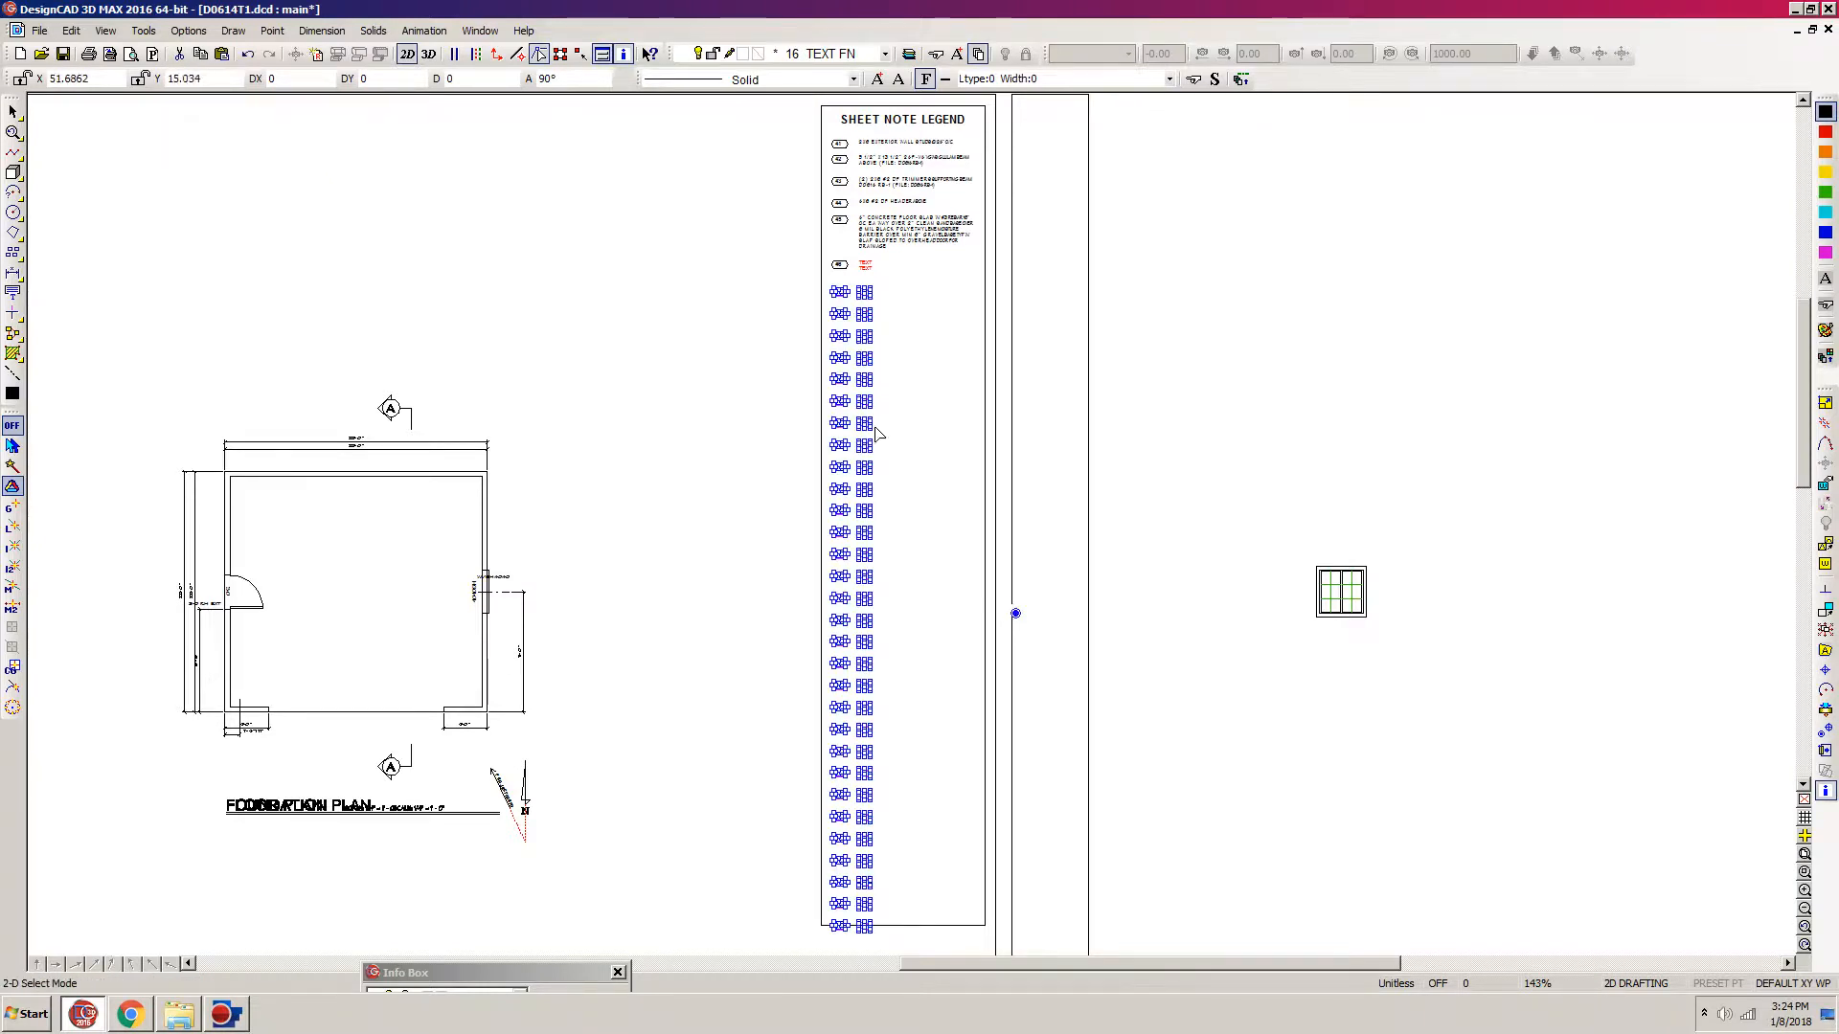
{"action": "key", "text": "Escape"}
Step: Copy the three-line 16" continuous monolithic footings note from the spreadsheet in Chrome and return to DesignCAD
{"action": "key", "text": "w"}
{"action": "left_click", "coordinate": [1058, 184]}
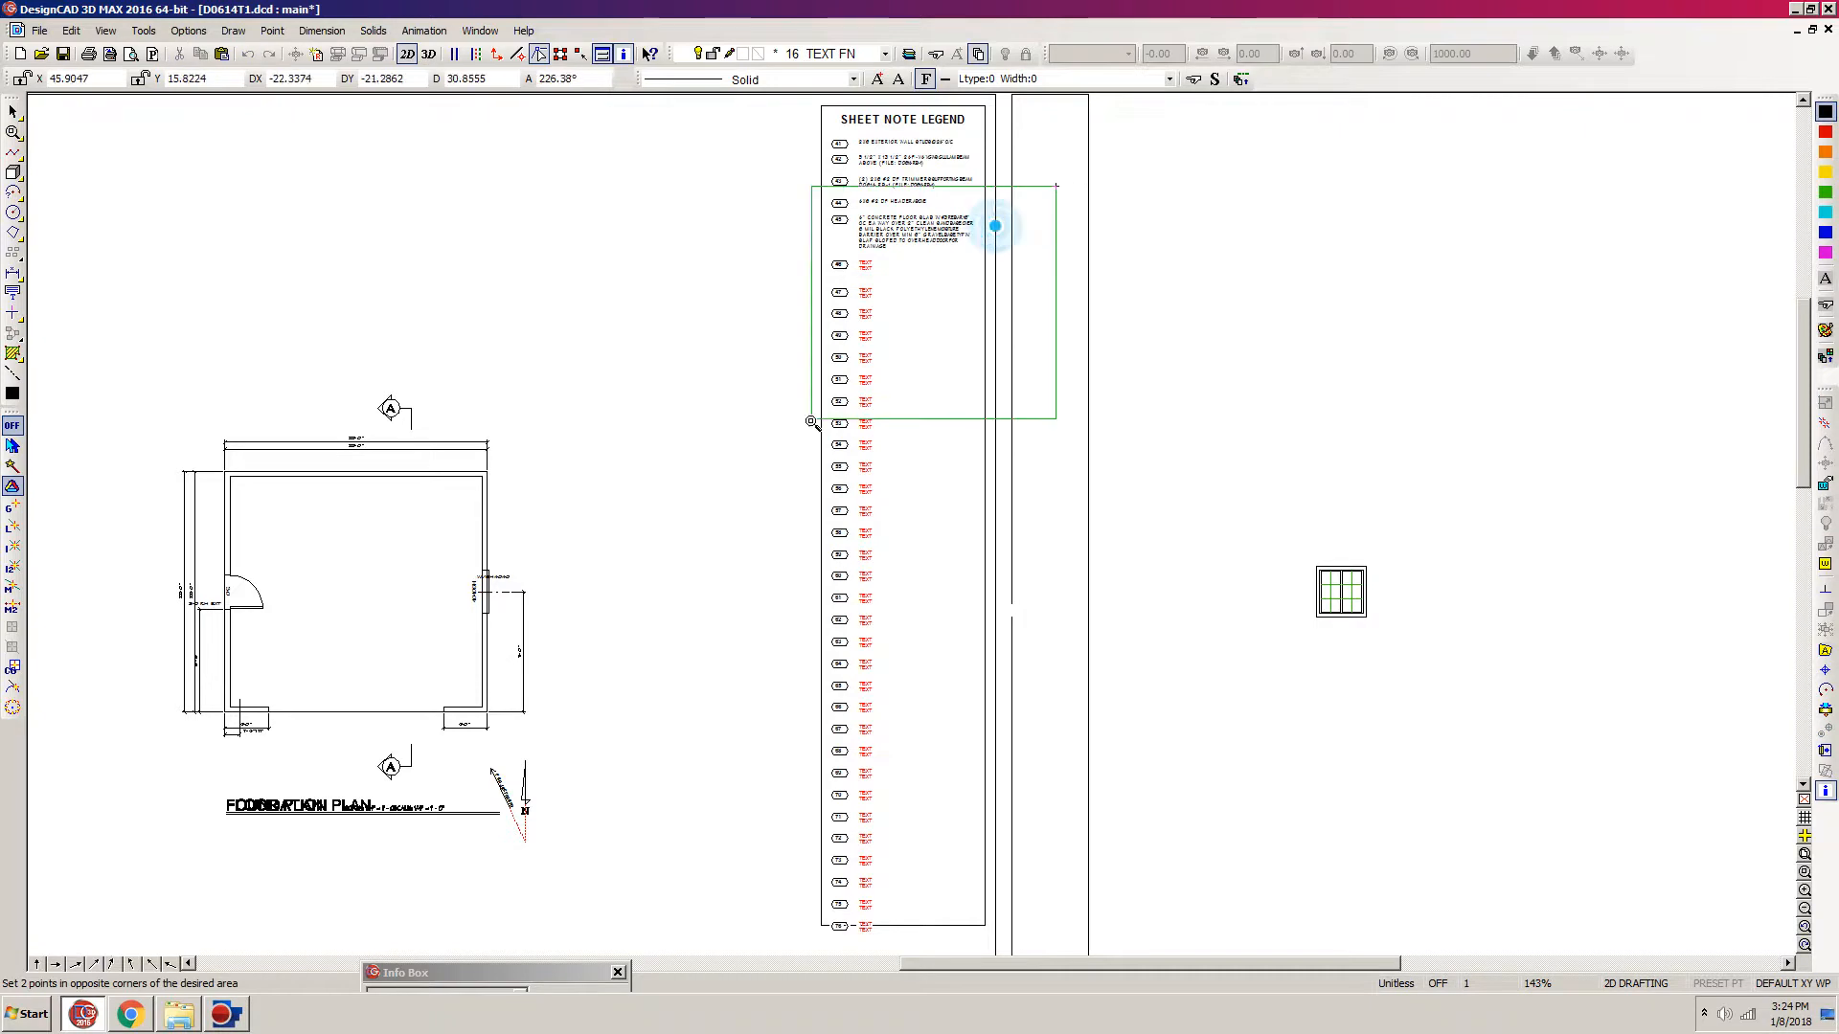
{"action": "left_click", "coordinate": [778, 462]}
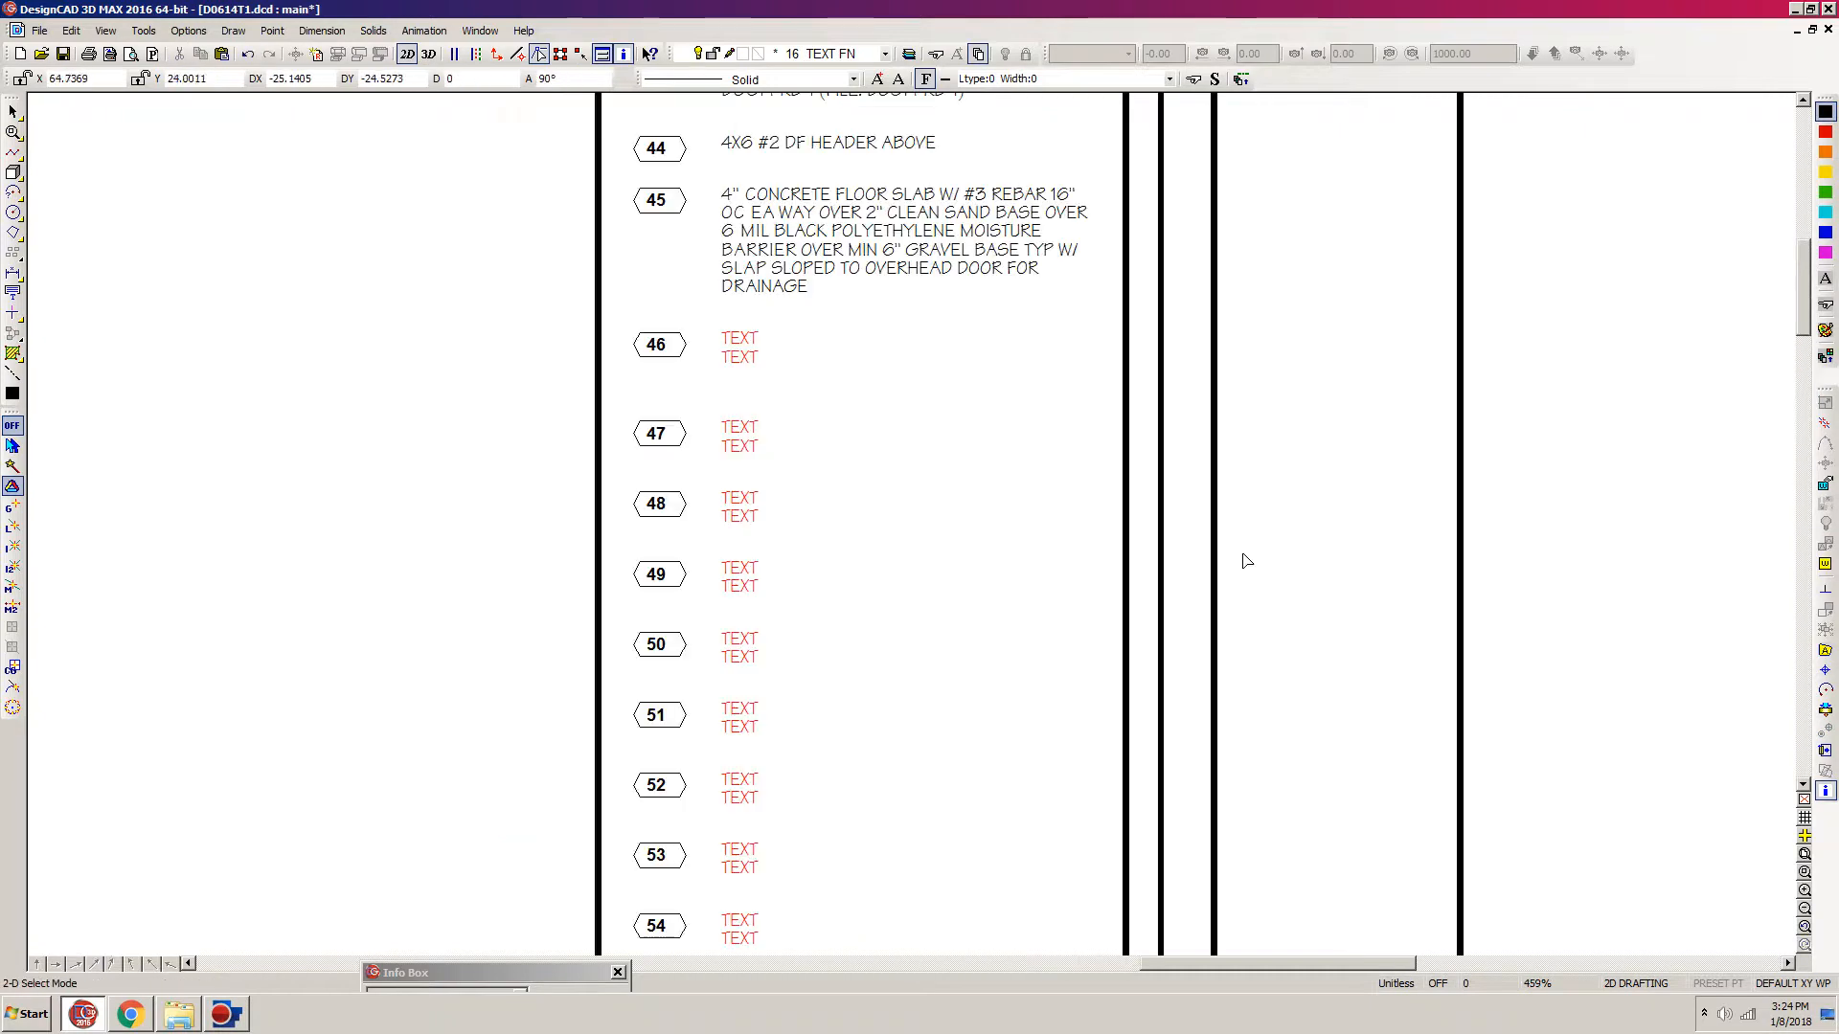
{"action": "left_click", "coordinate": [134, 1021]}
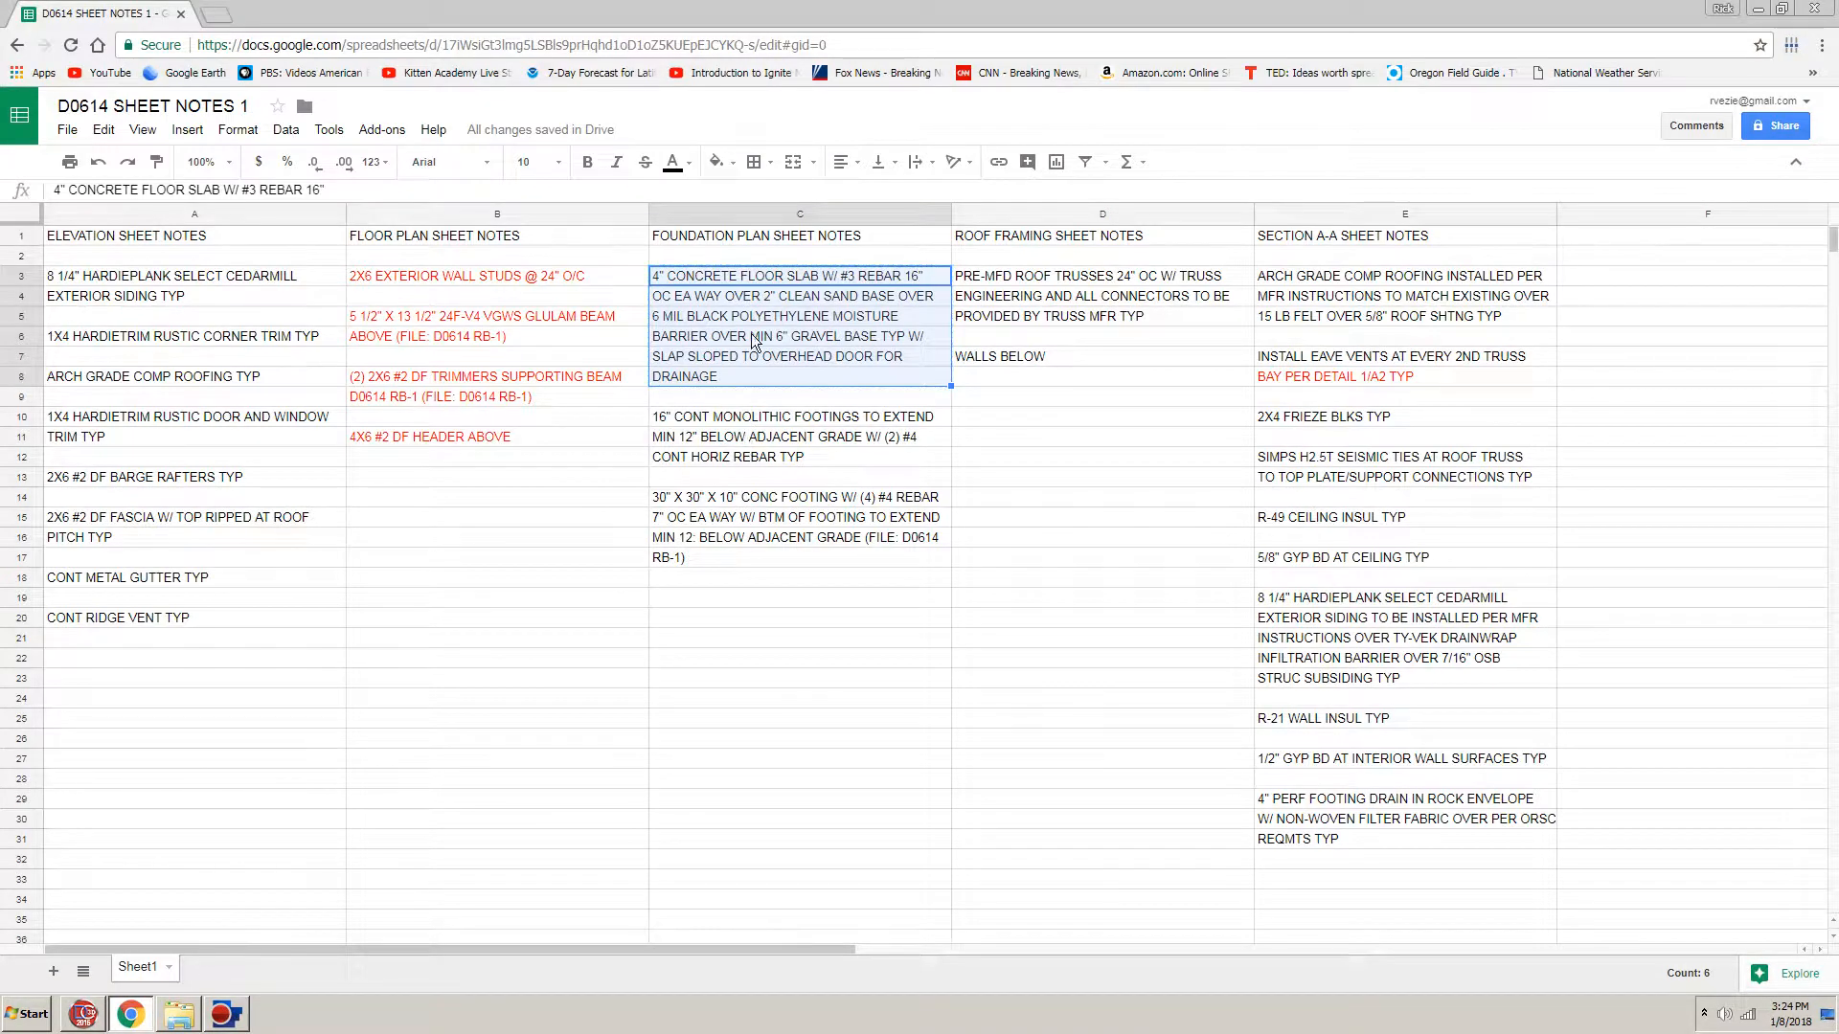
{"action": "left_click", "coordinate": [694, 7]}
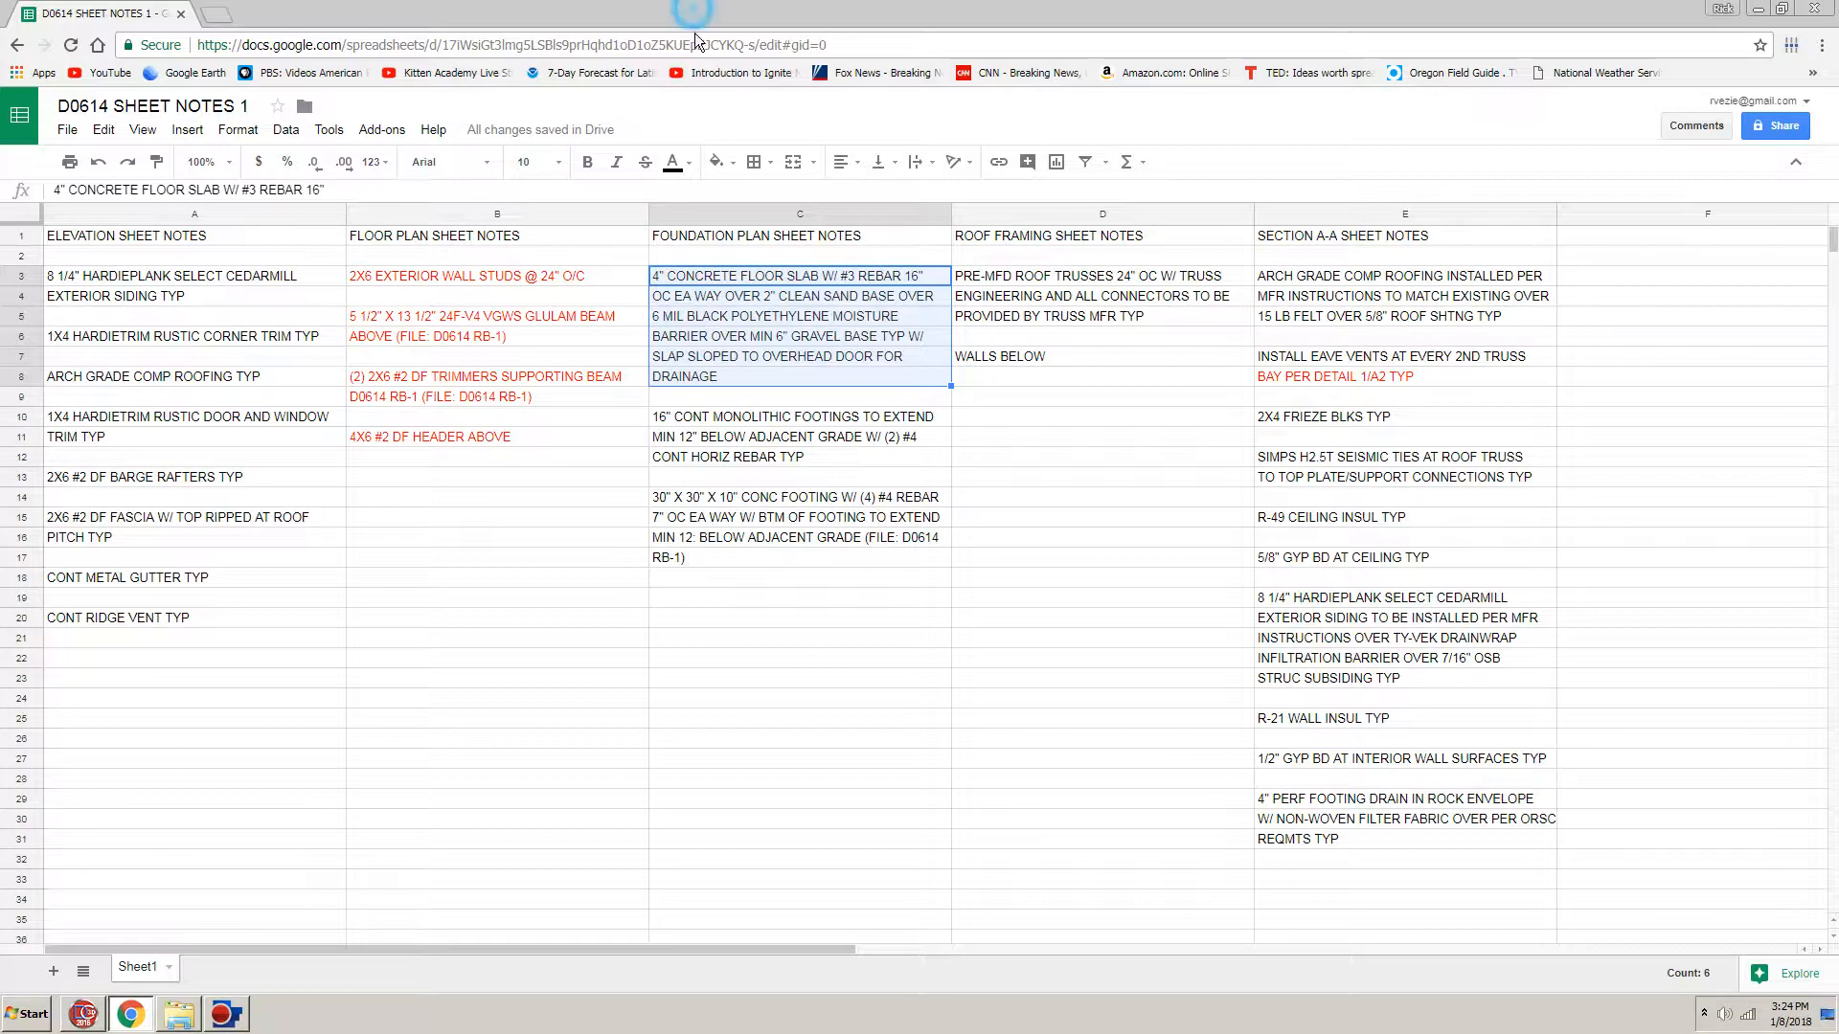
{"action": "left_click", "coordinate": [769, 421]}
{"action": "left_click_drag", "start_coordinate": [769, 422], "coordinate": [767, 469]}
{"action": "key", "text": "ctrl+c"}
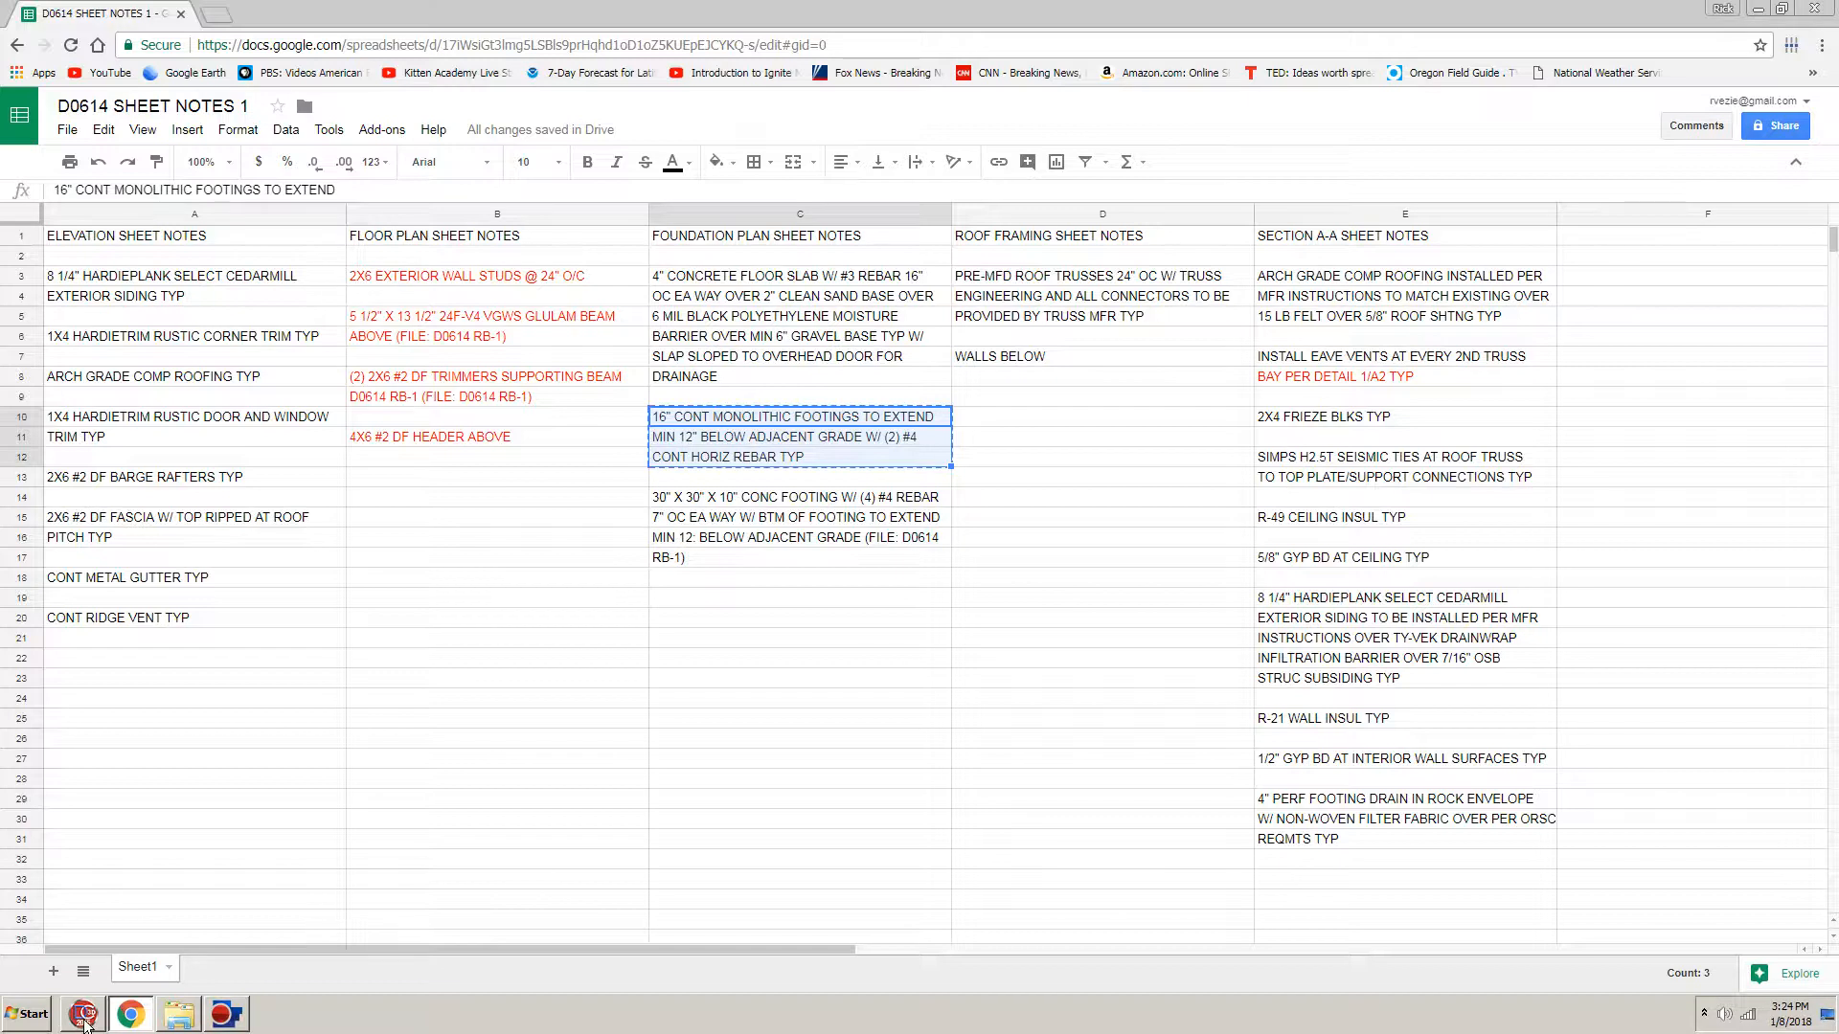
{"action": "left_click", "coordinate": [84, 1017]}
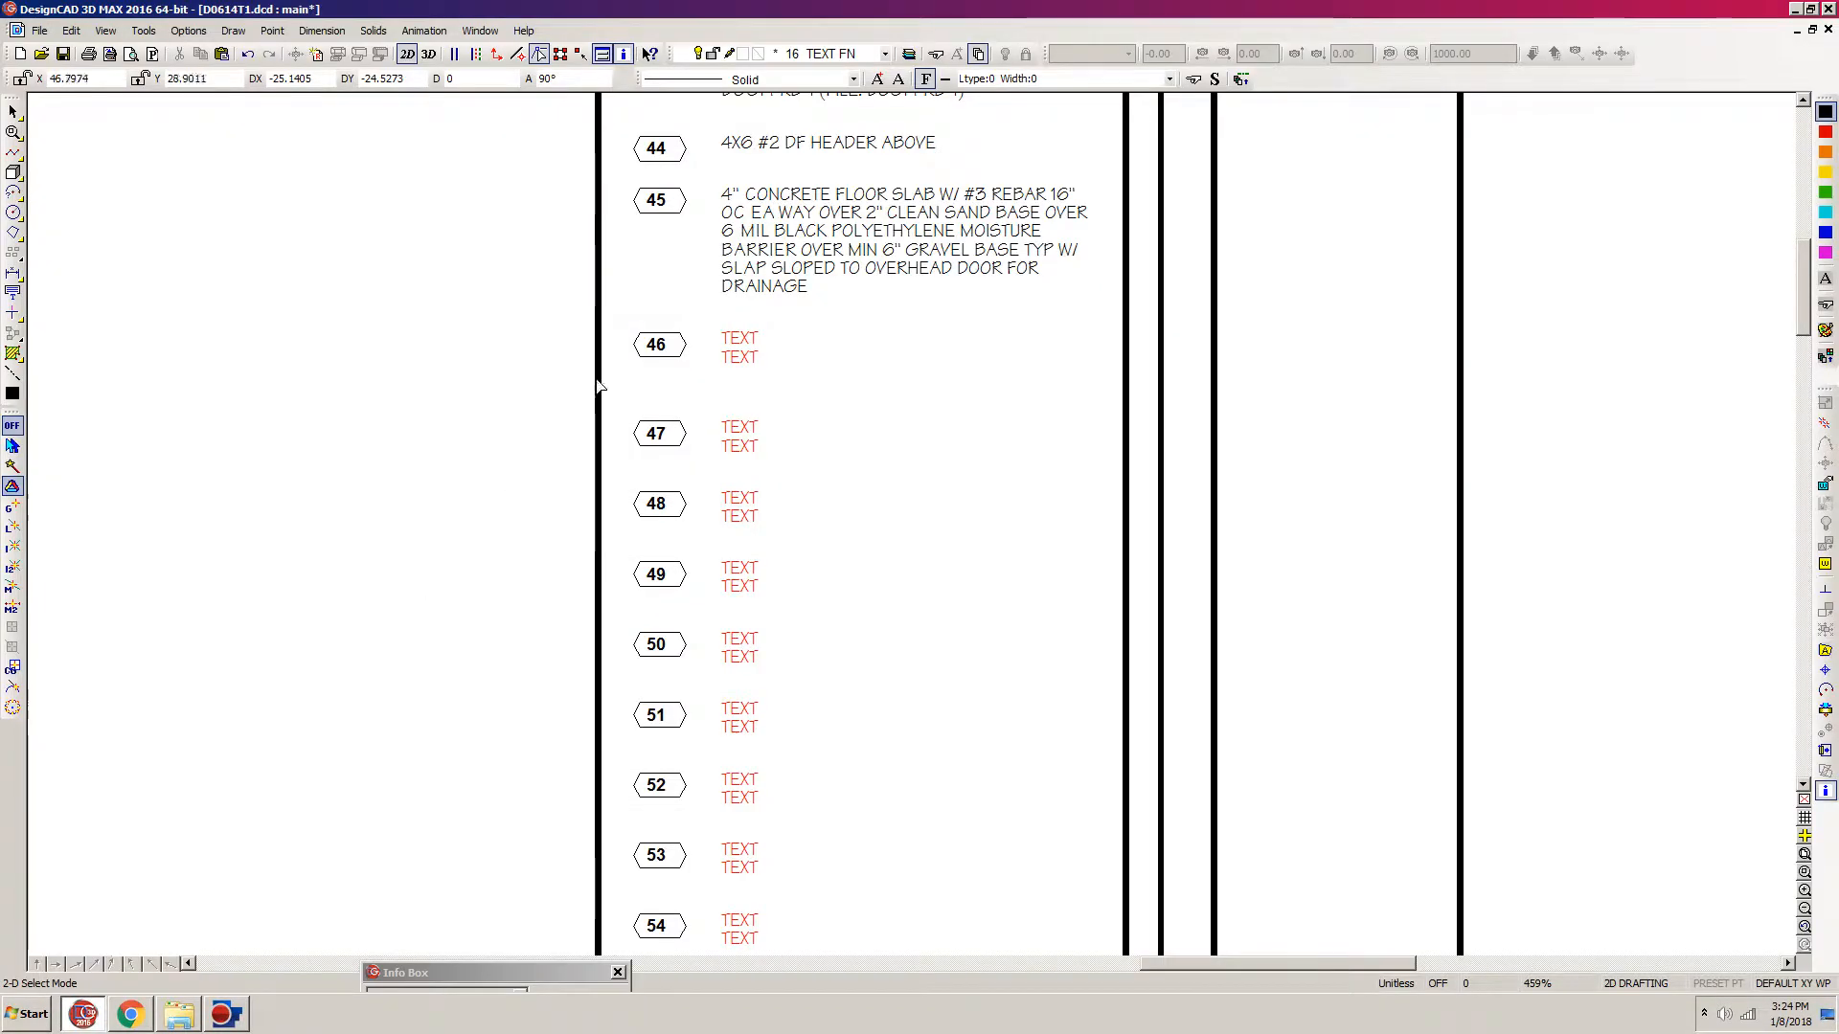
Step: Place a multiline text block with the copied monolithic footings note beside note 46, aligned with its red placeholder text
{"action": "left_click", "coordinate": [13, 293]}
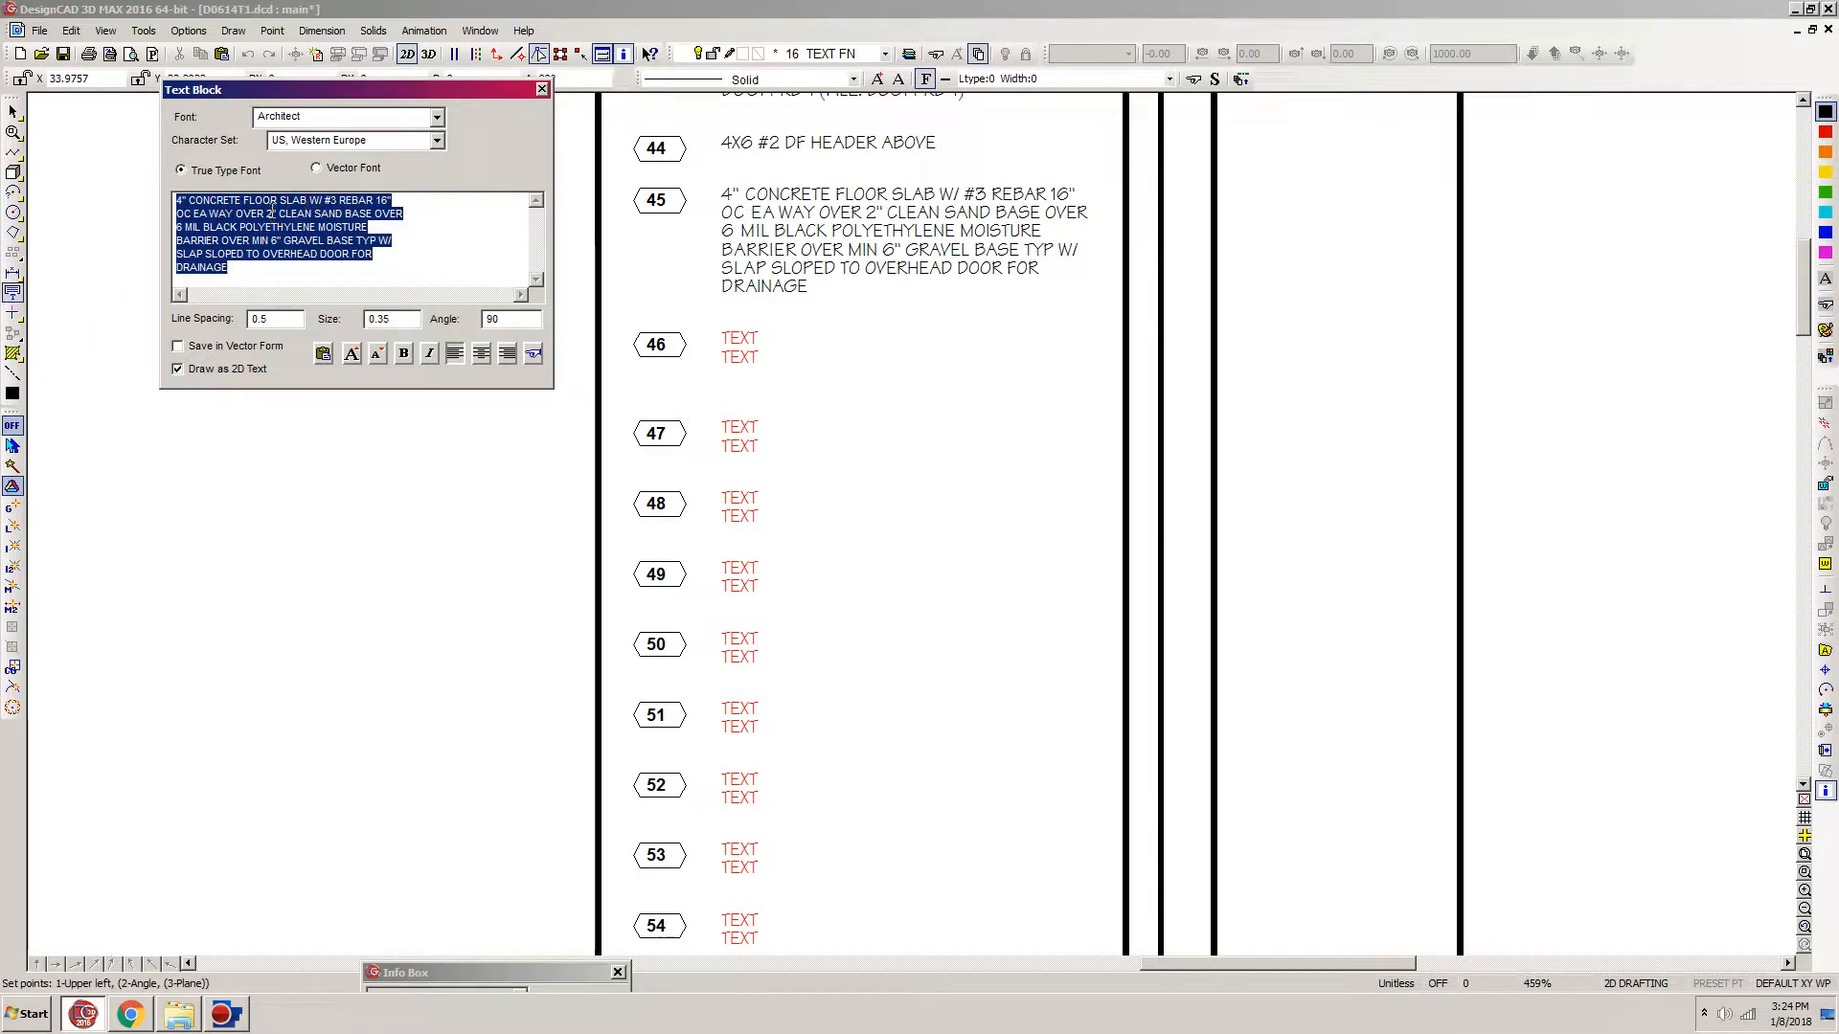
{"action": "key", "text": "ctrl+v"}
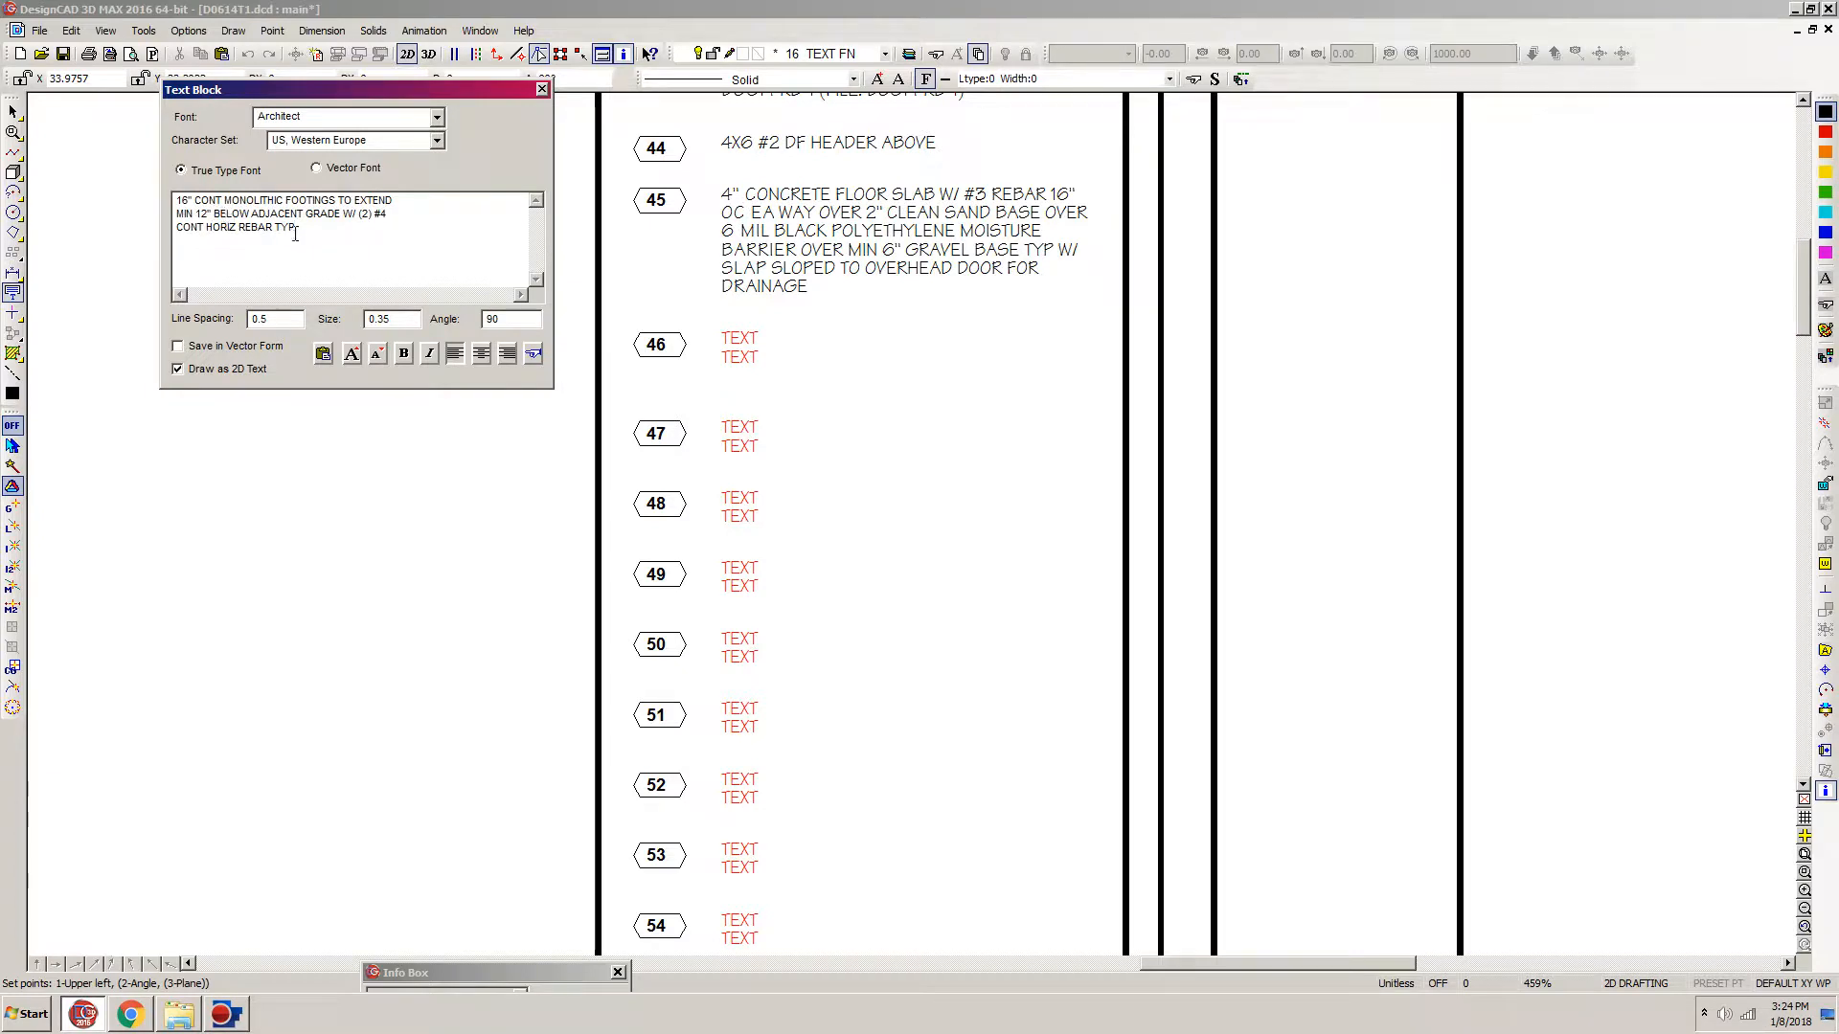
{"action": "left_click", "coordinate": [713, 326]}
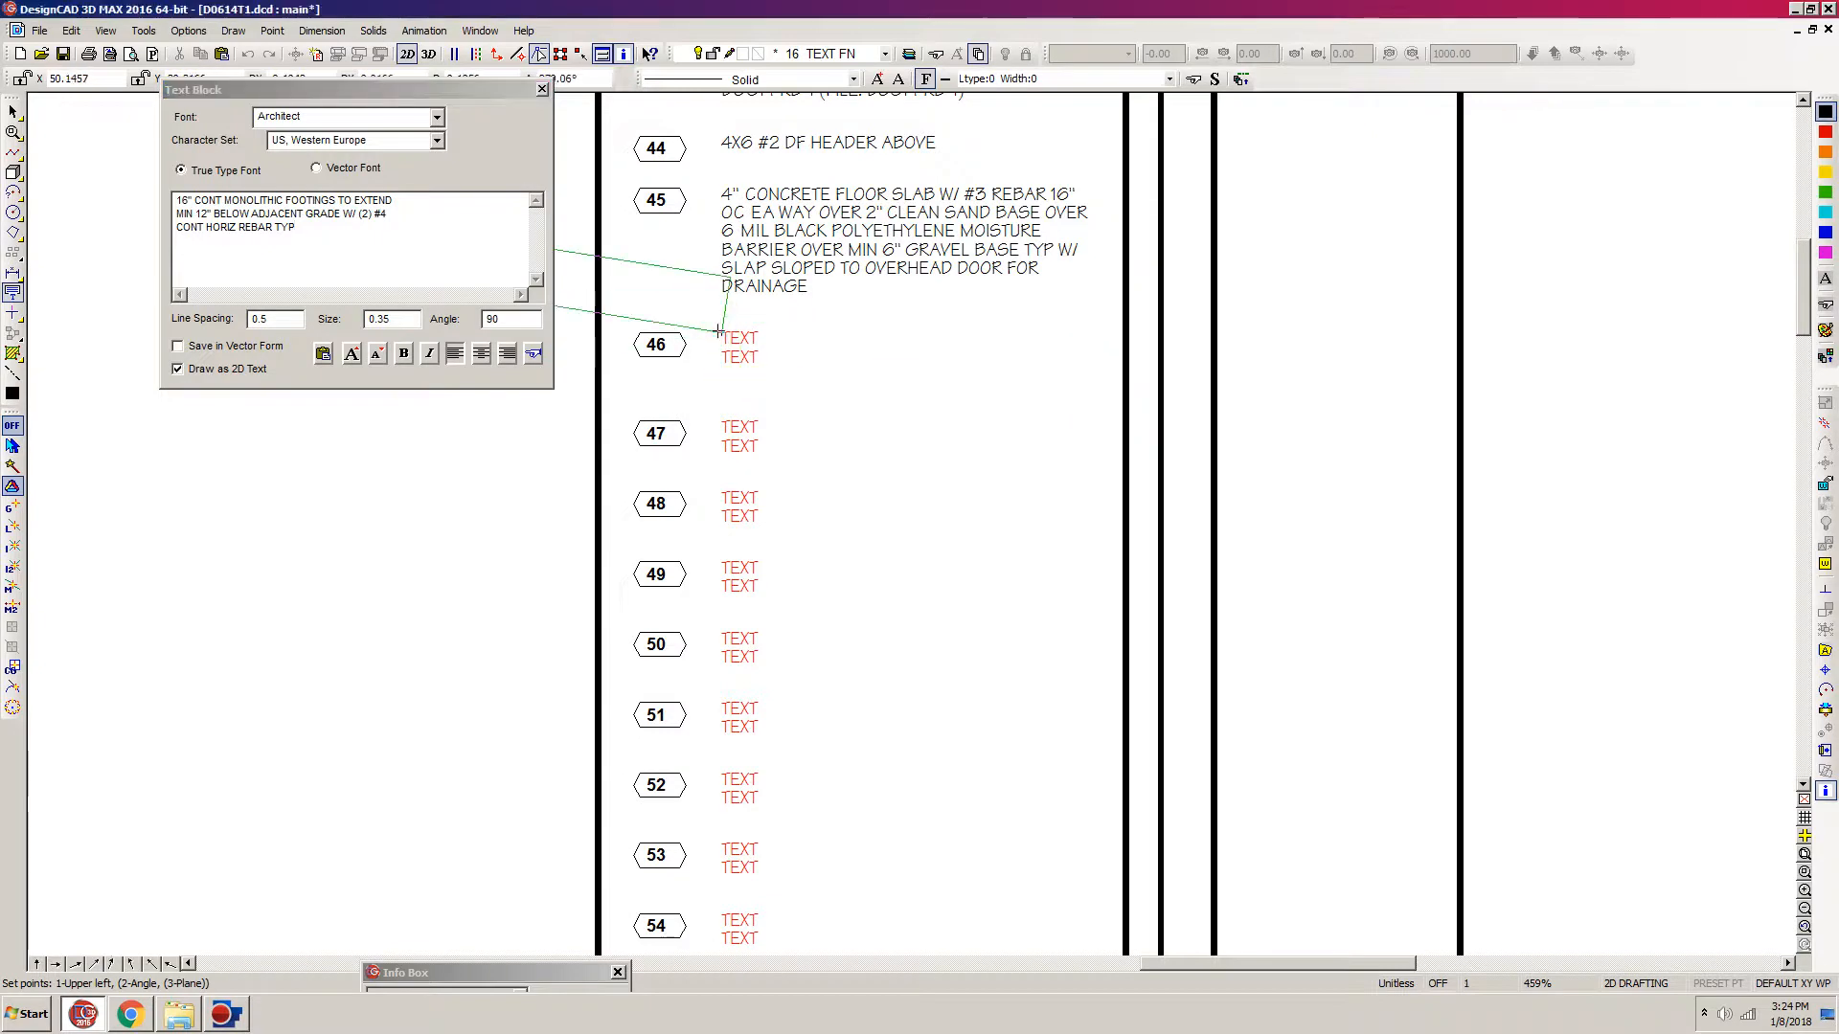
{"action": "key", "text": "Return"}
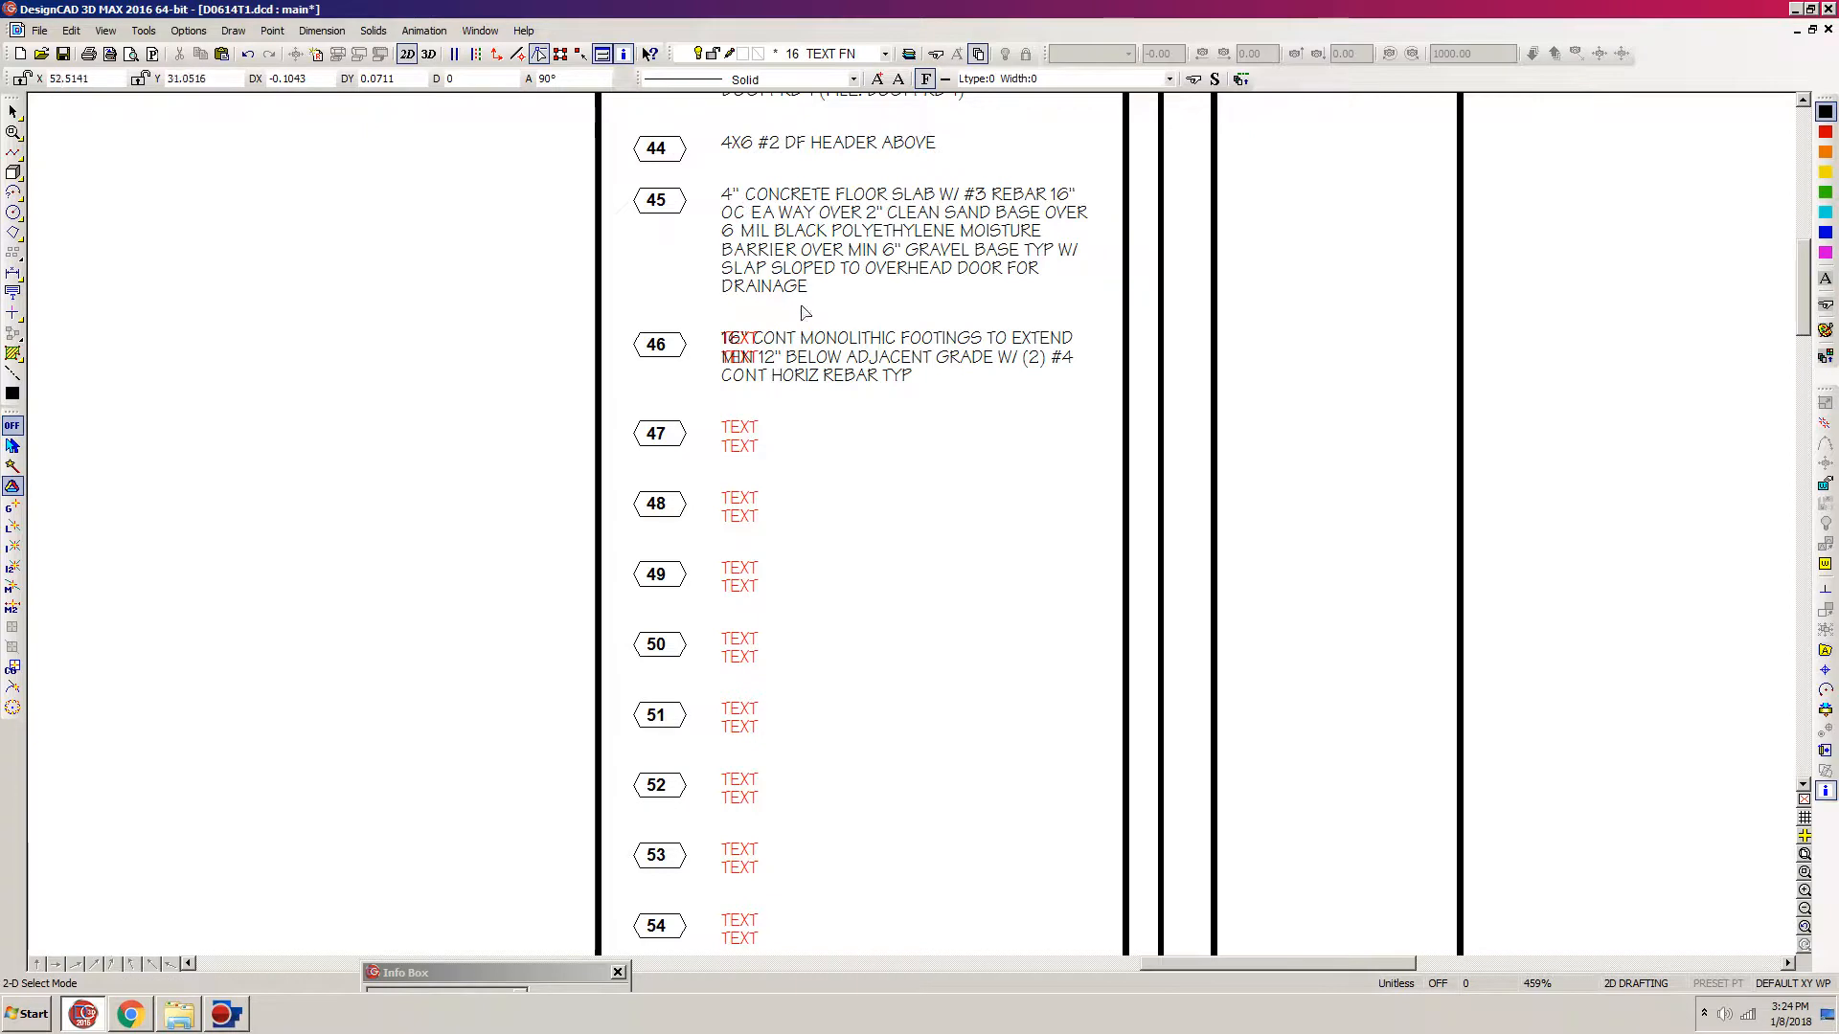
Step: Delete the red placeholder text under note 46's new text, moving the Info Box clear of the legend
{"action": "left_click_drag", "start_coordinate": [793, 313], "coordinate": [706, 397]}
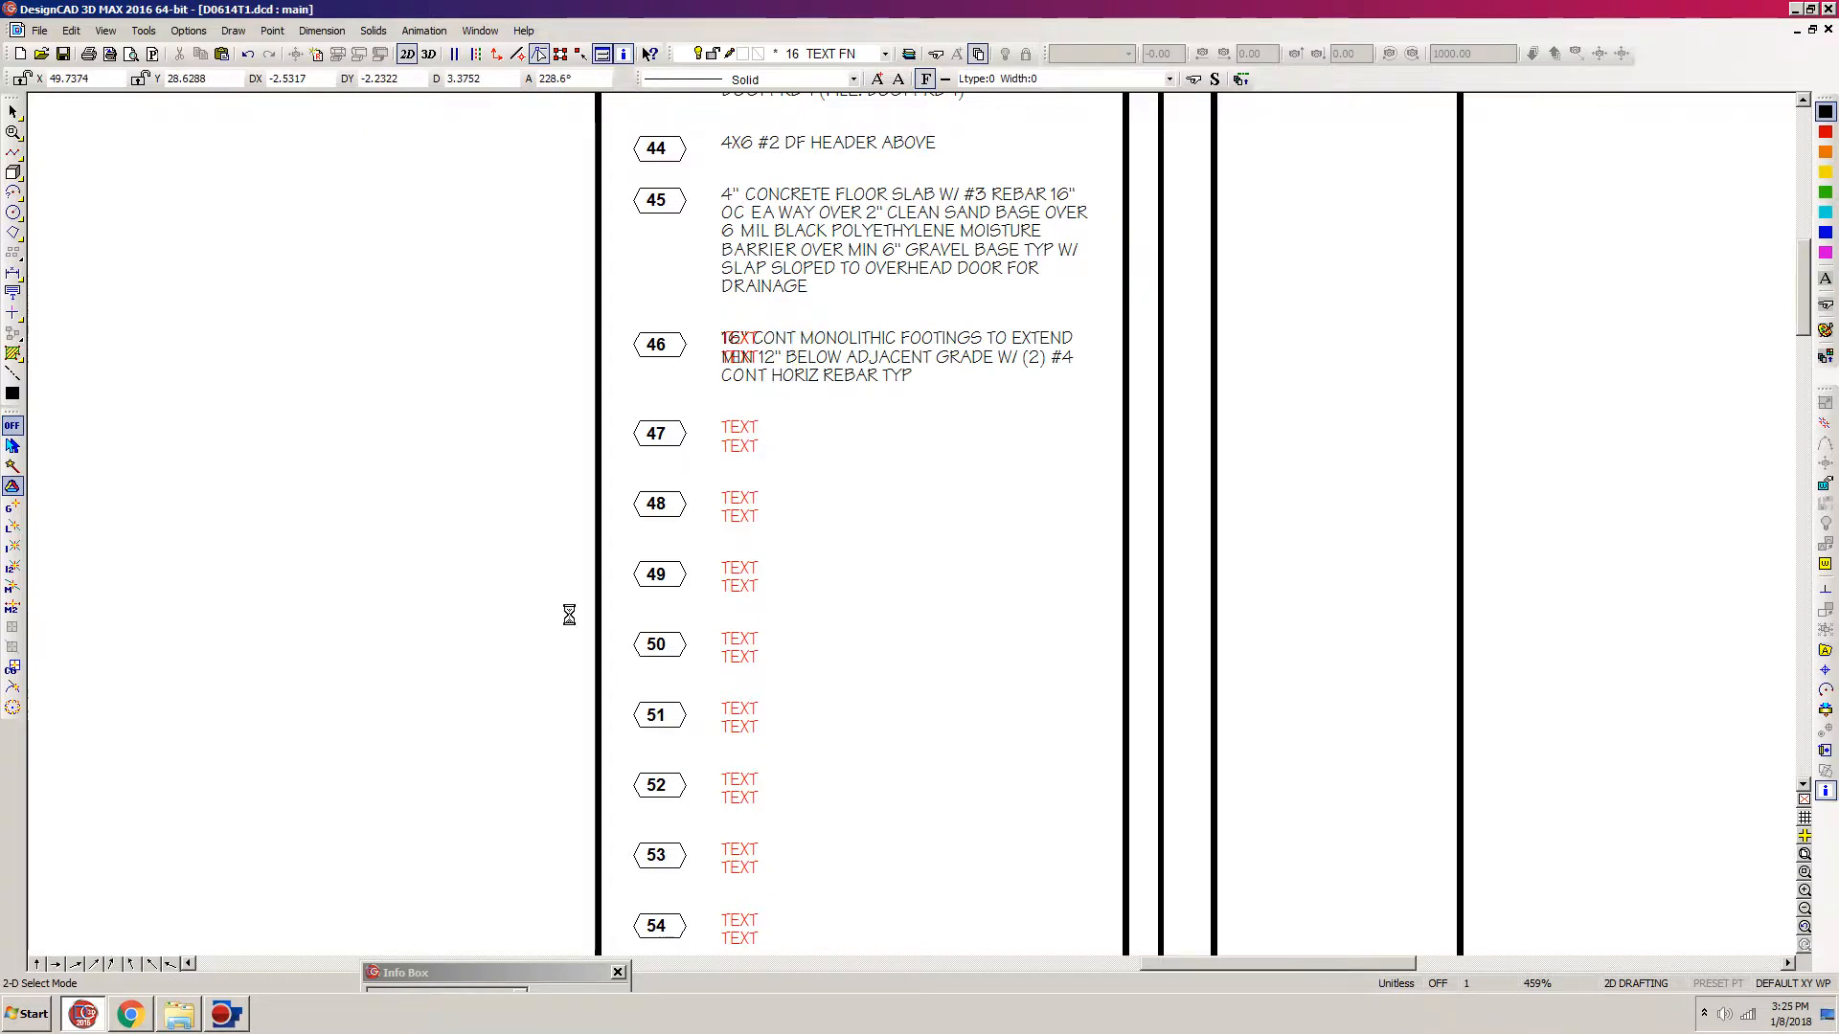
{"action": "left_click_drag", "start_coordinate": [462, 971], "coordinate": [333, 869]}
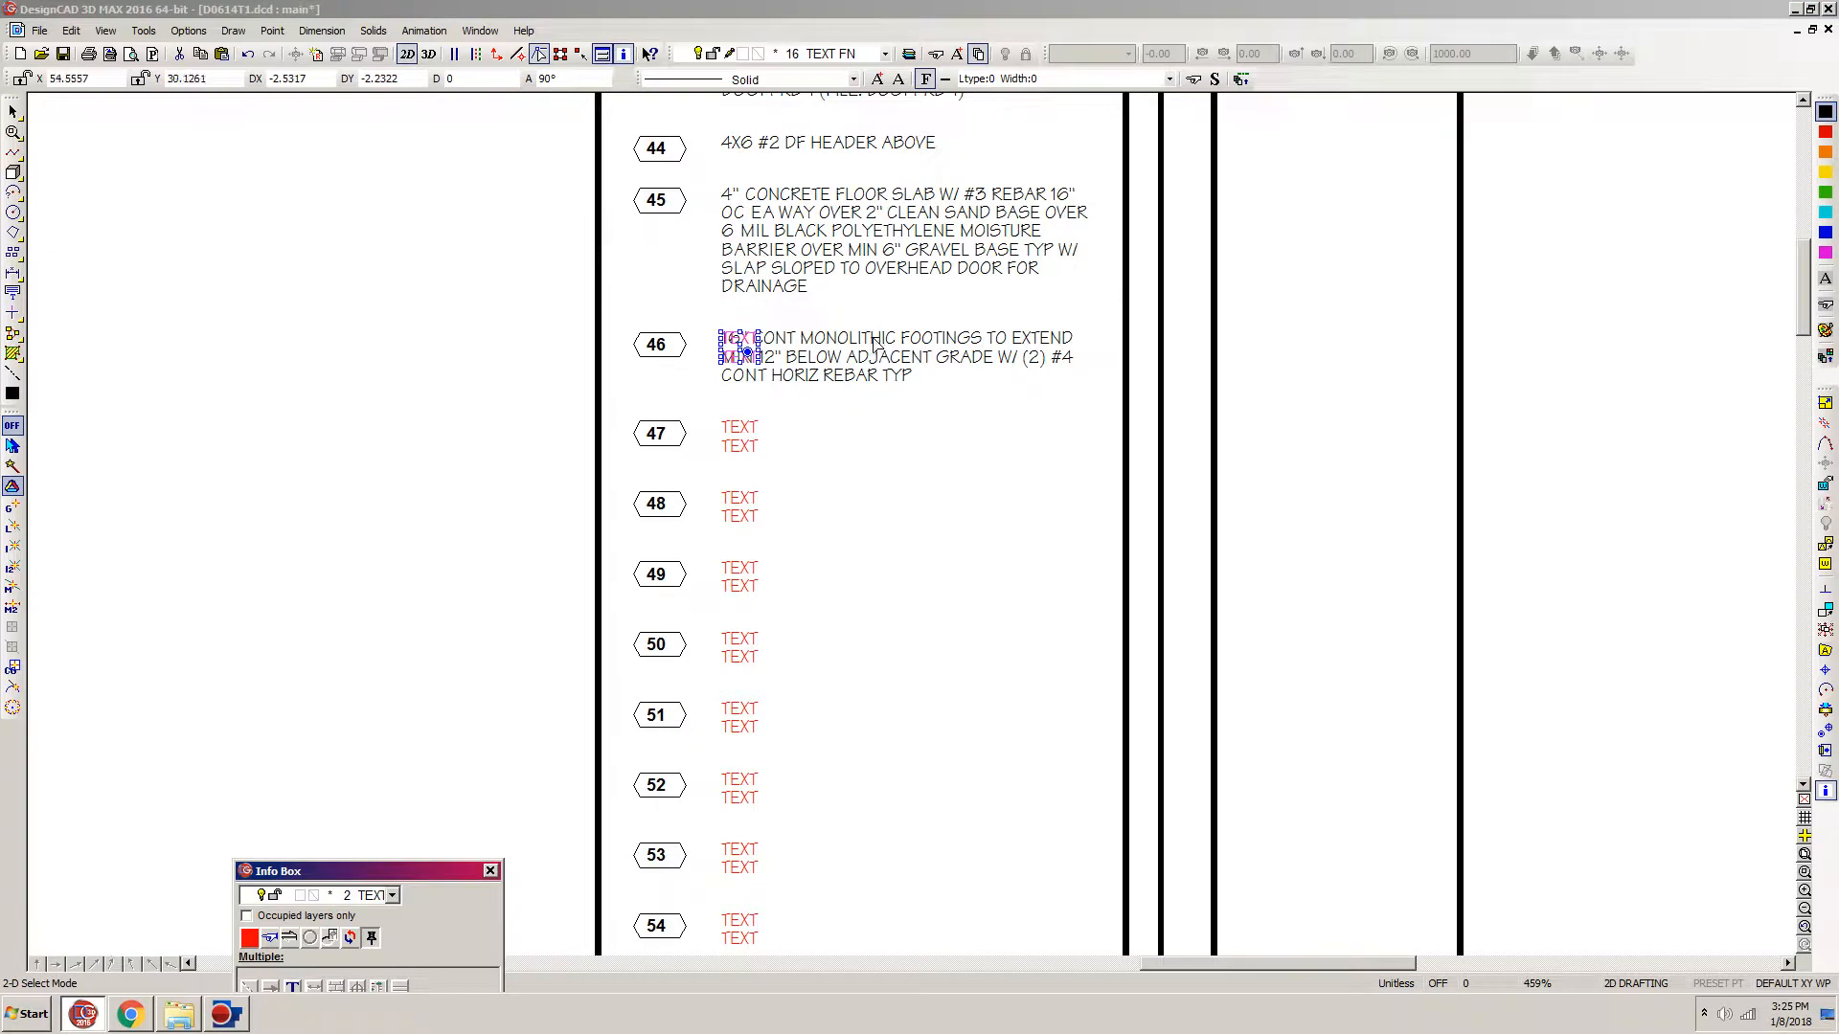
{"action": "key", "text": "Delete"}
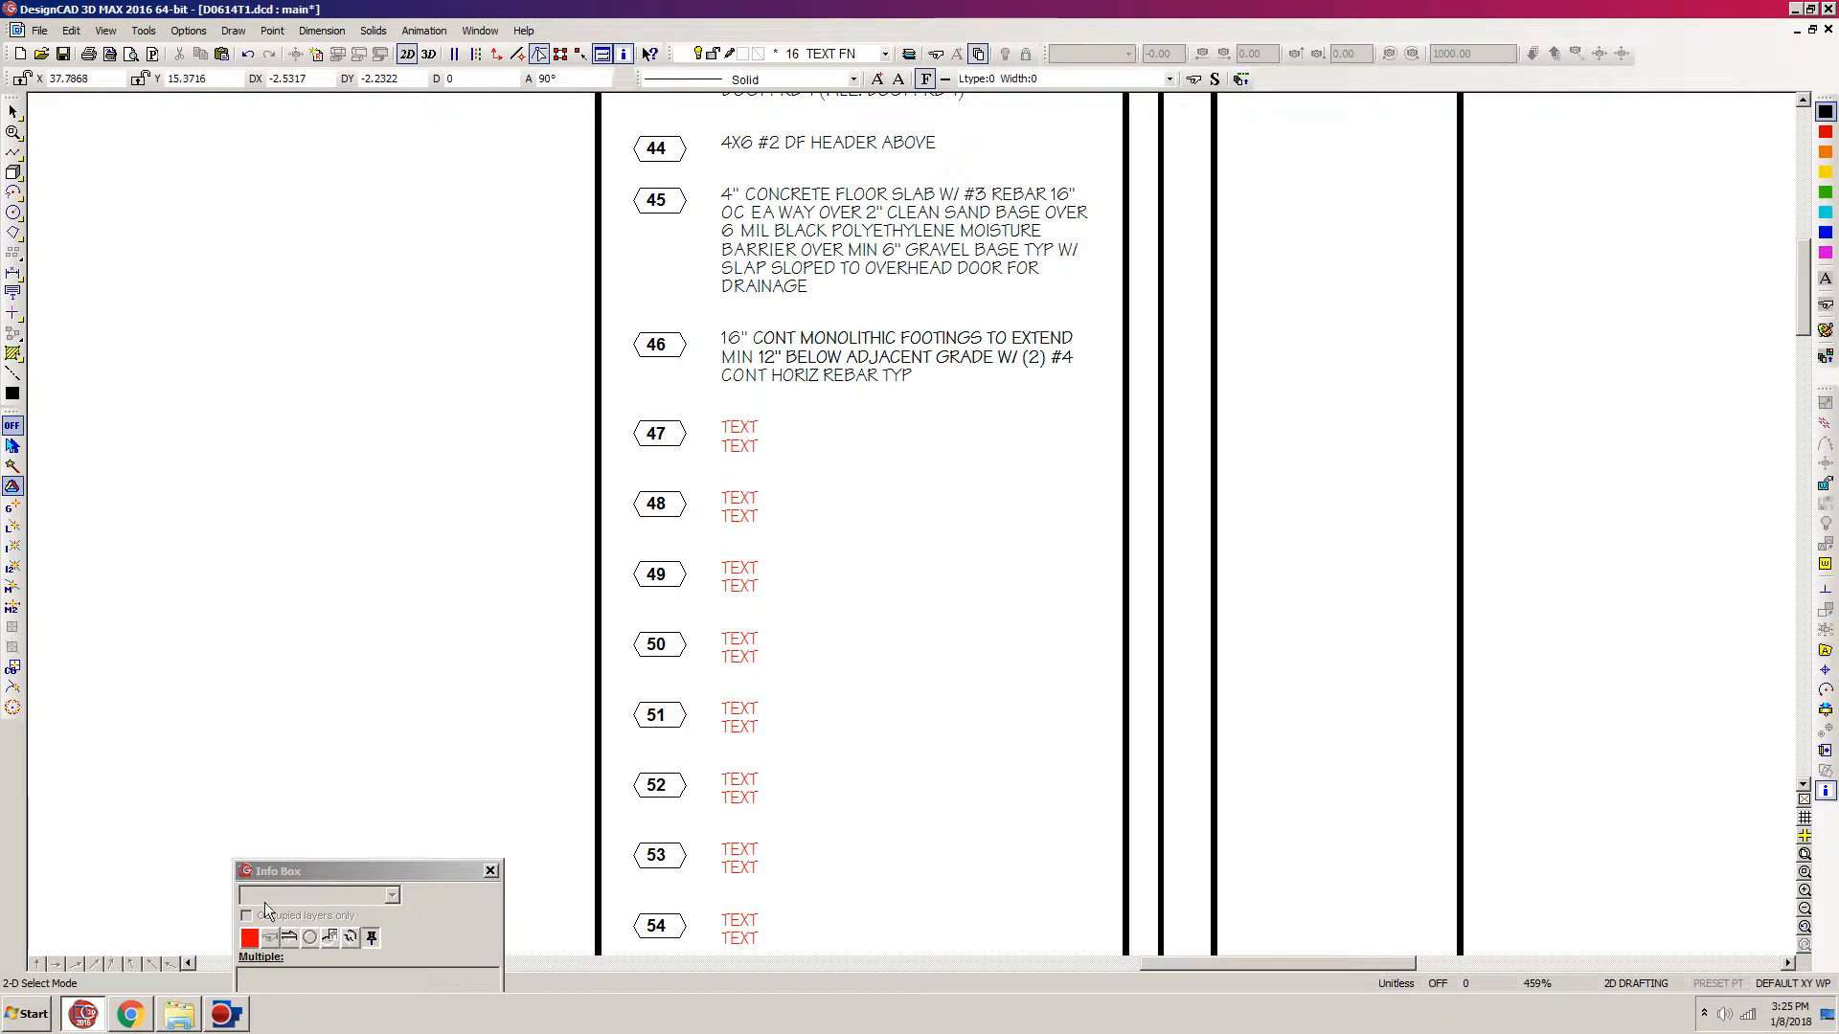
Step: Switch to the spreadsheet in Chrome and colour the concrete floor slab and monolithic footings notes red in the foundation plan column
{"action": "left_click", "coordinate": [131, 1017]}
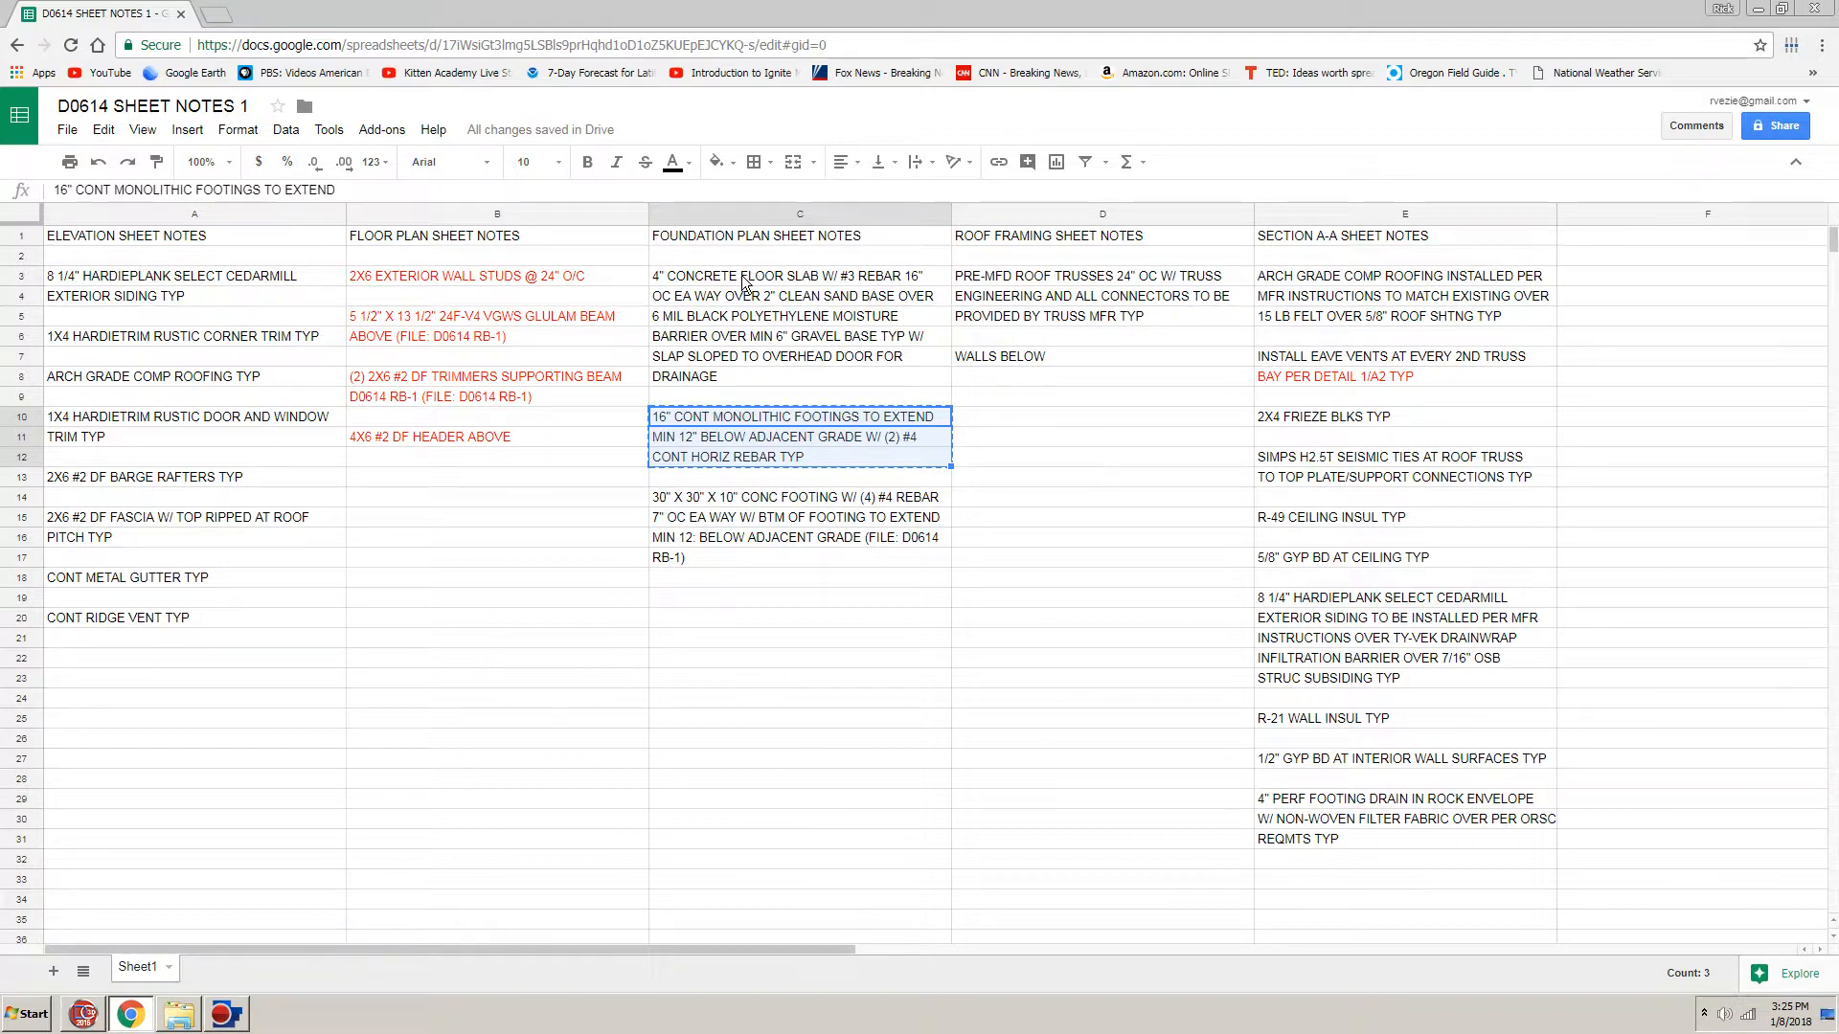
{"action": "left_click_drag", "start_coordinate": [743, 279], "coordinate": [721, 460]}
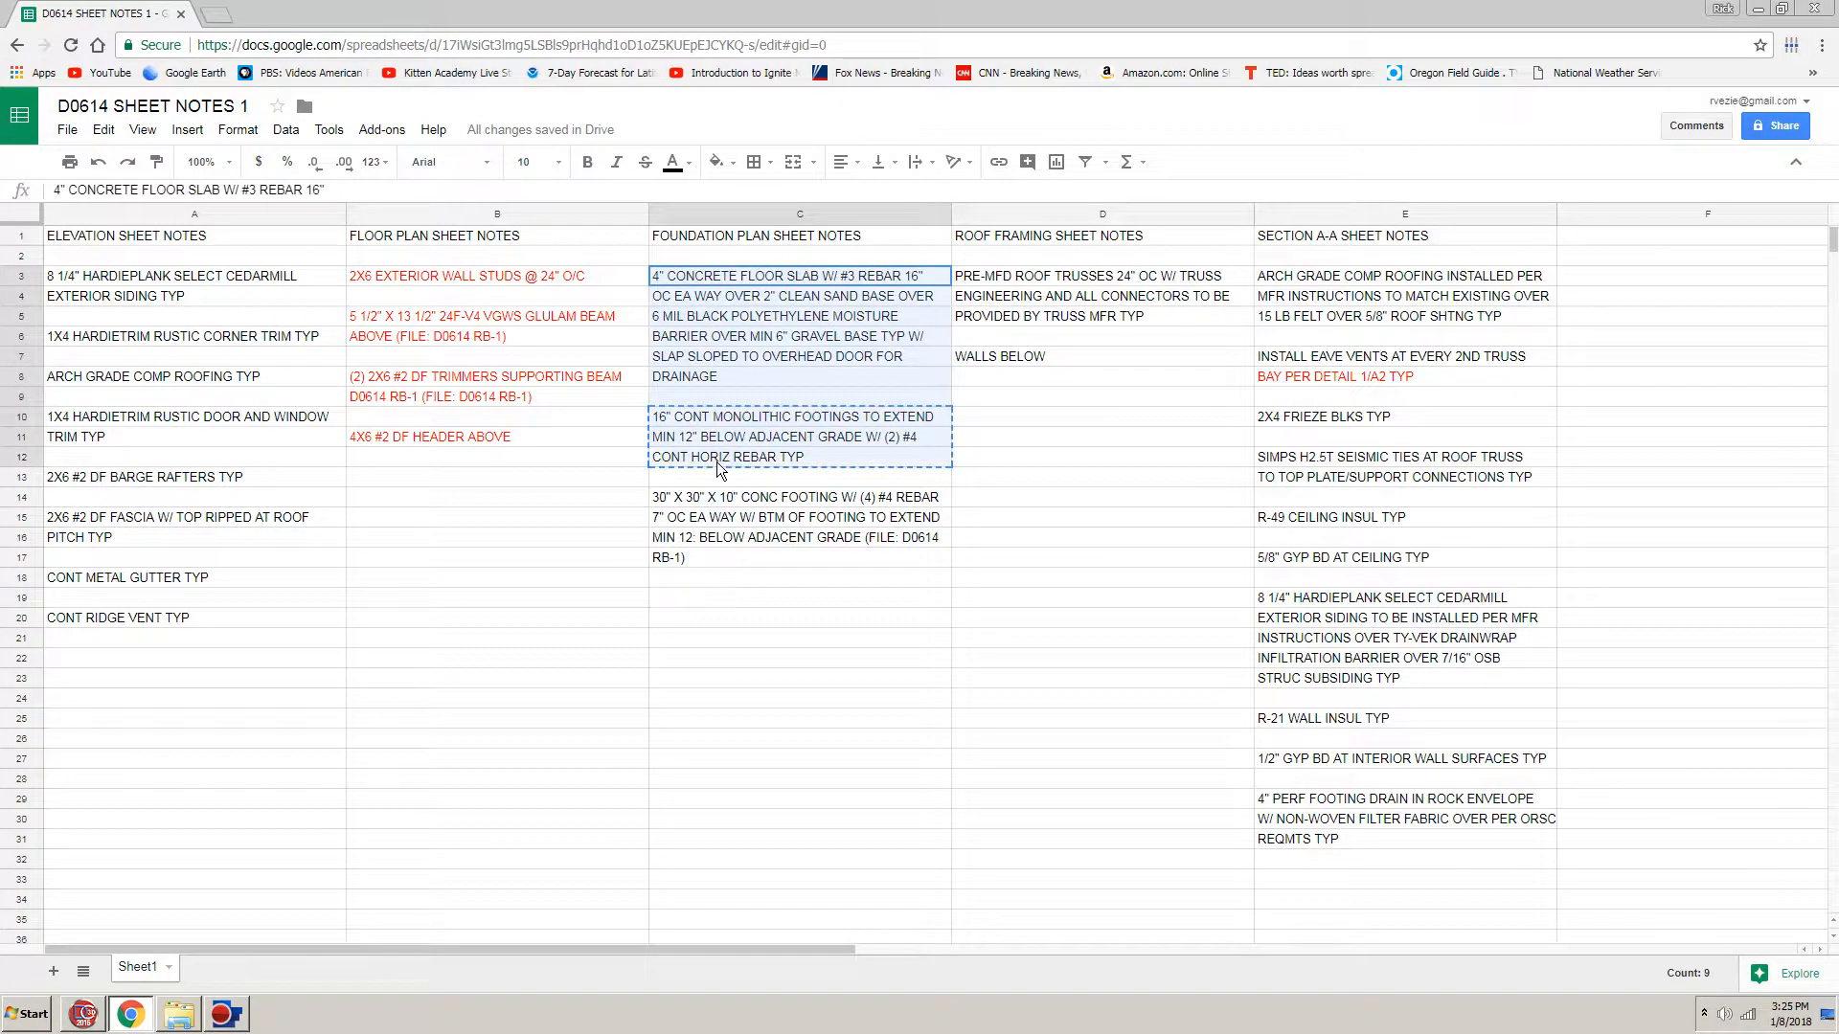
{"action": "left_click", "coordinate": [690, 163]}
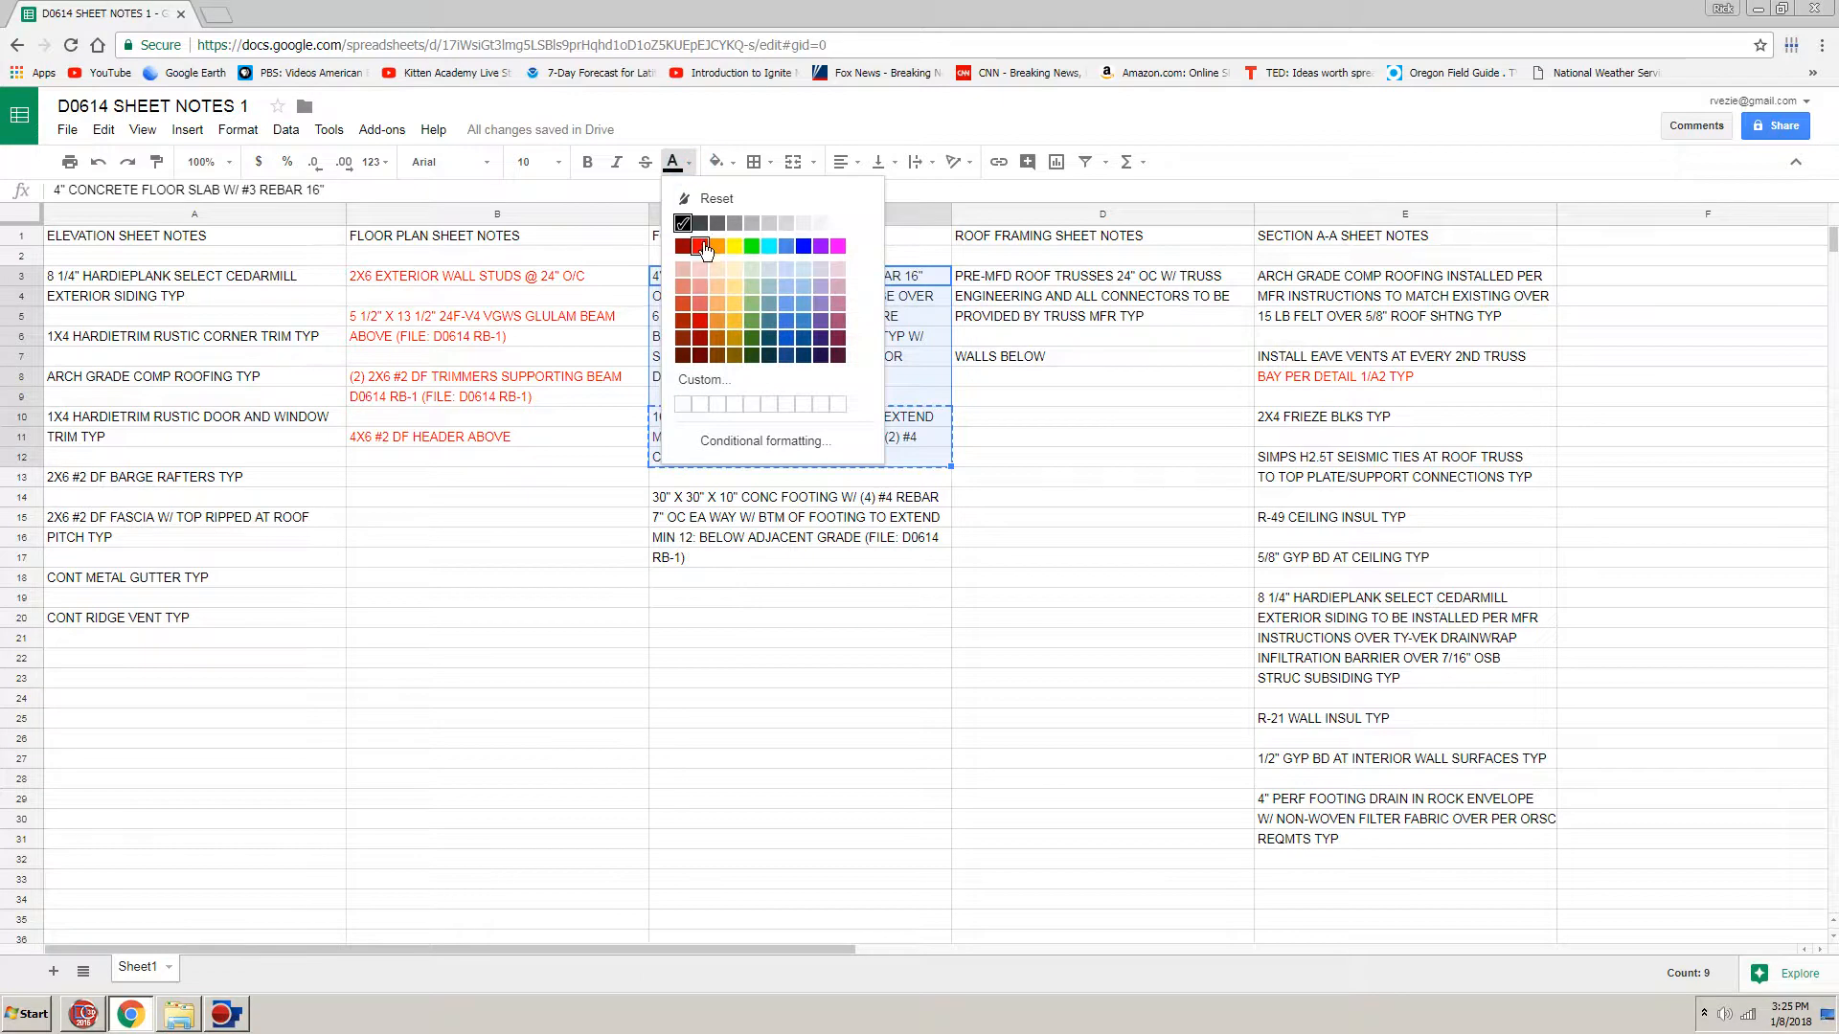
{"action": "left_click", "coordinate": [701, 247]}
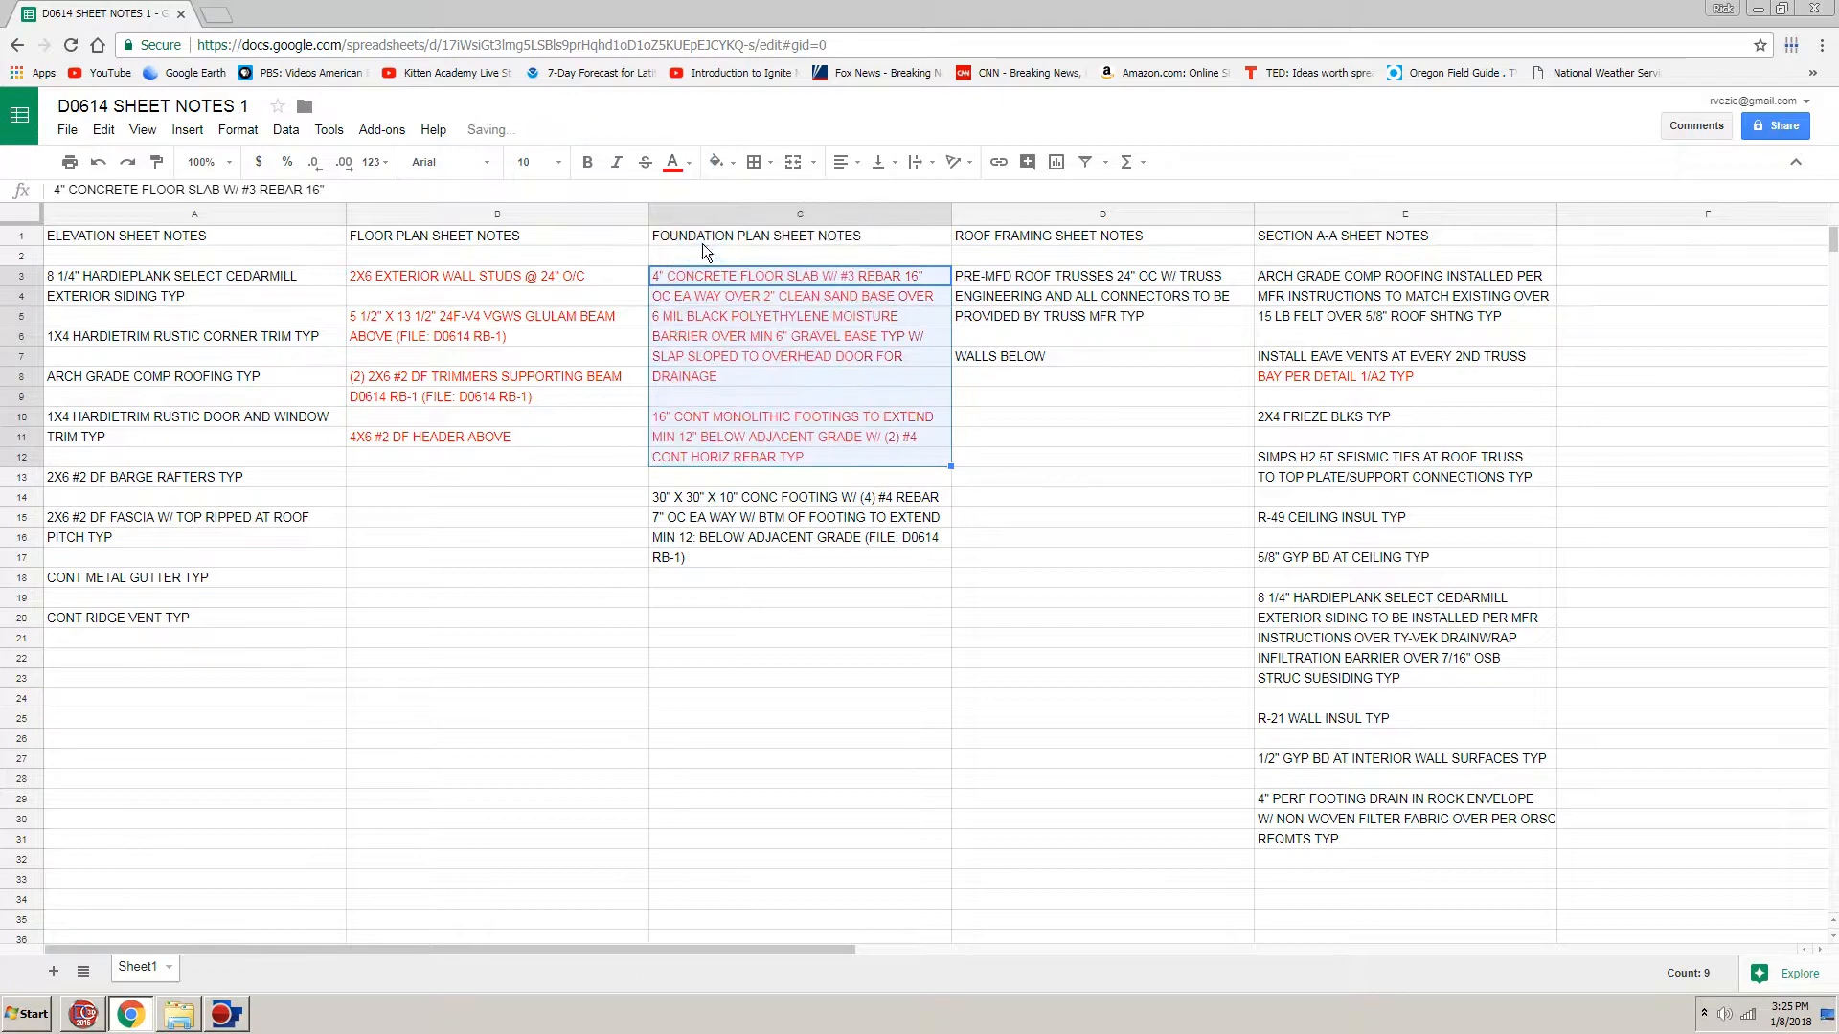
{"action": "left_click", "coordinate": [559, 565]}
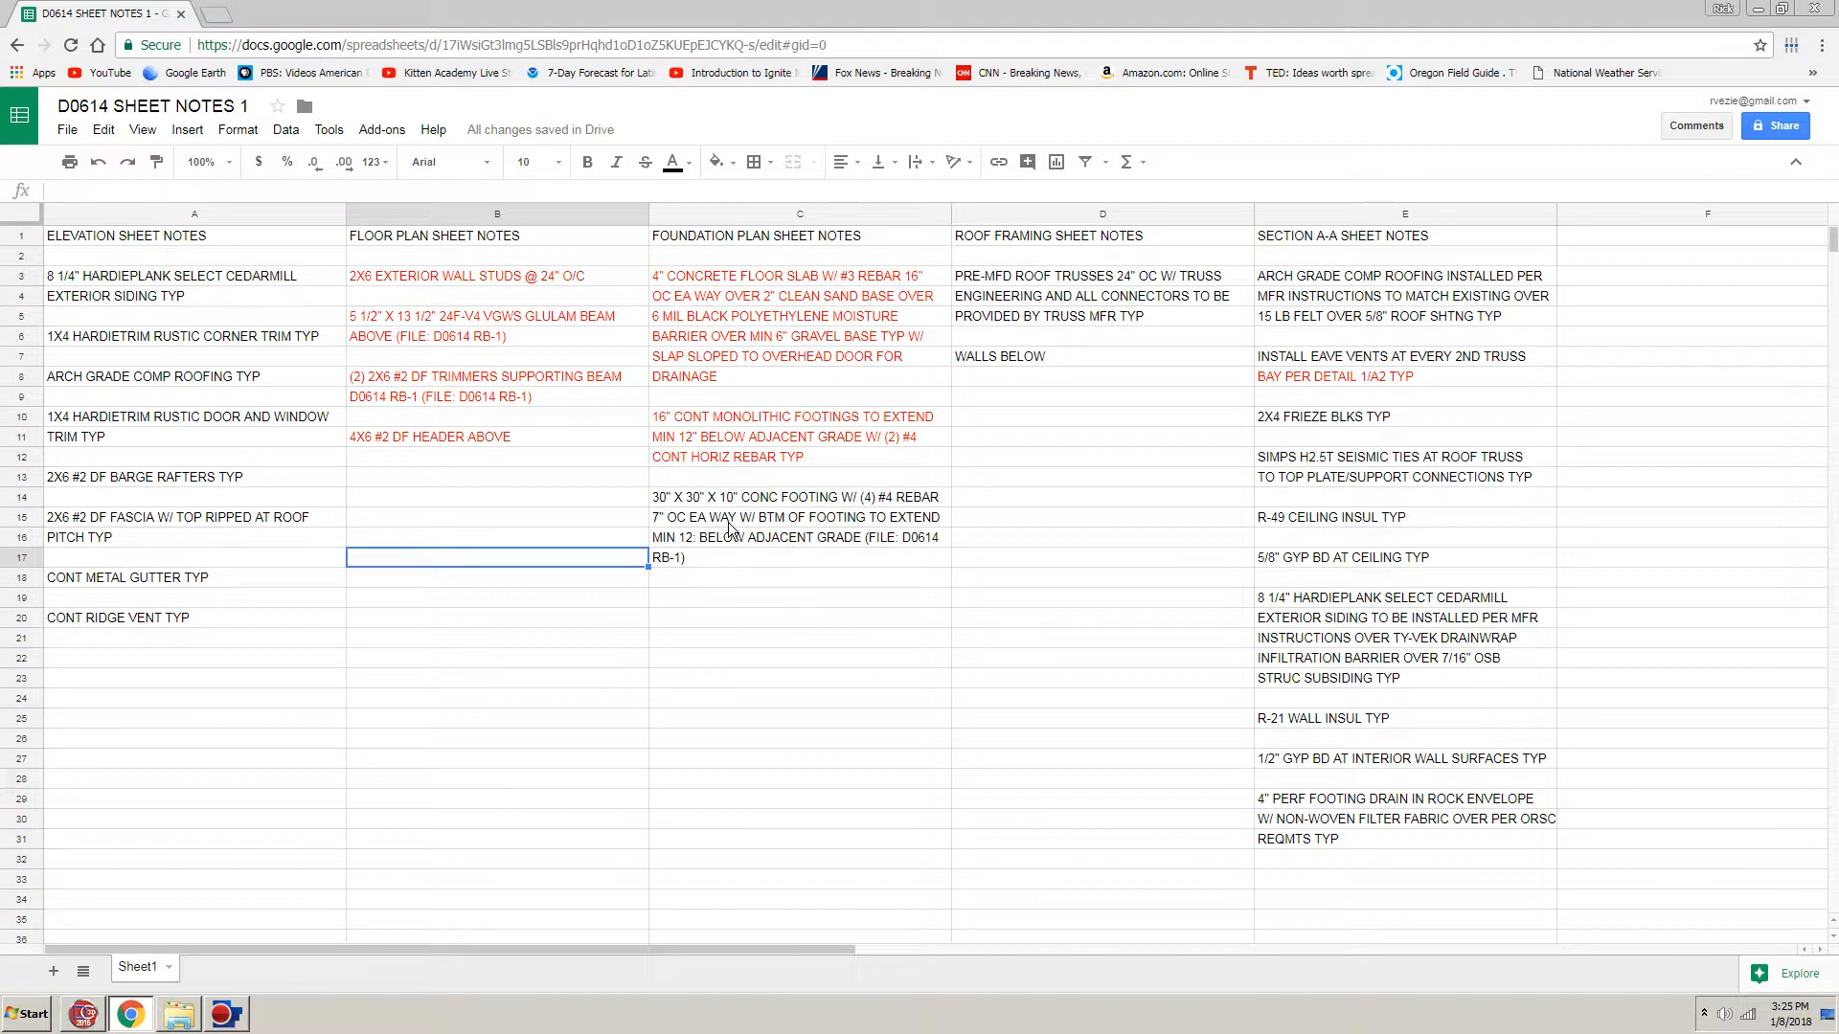
Step: Copy the four-line 30" X 30" X 10" concrete footing note from the spreadsheet and return to DesignCAD
{"action": "left_click_drag", "start_coordinate": [750, 500], "coordinate": [751, 565]}
{"action": "key", "text": "ctrl+c"}
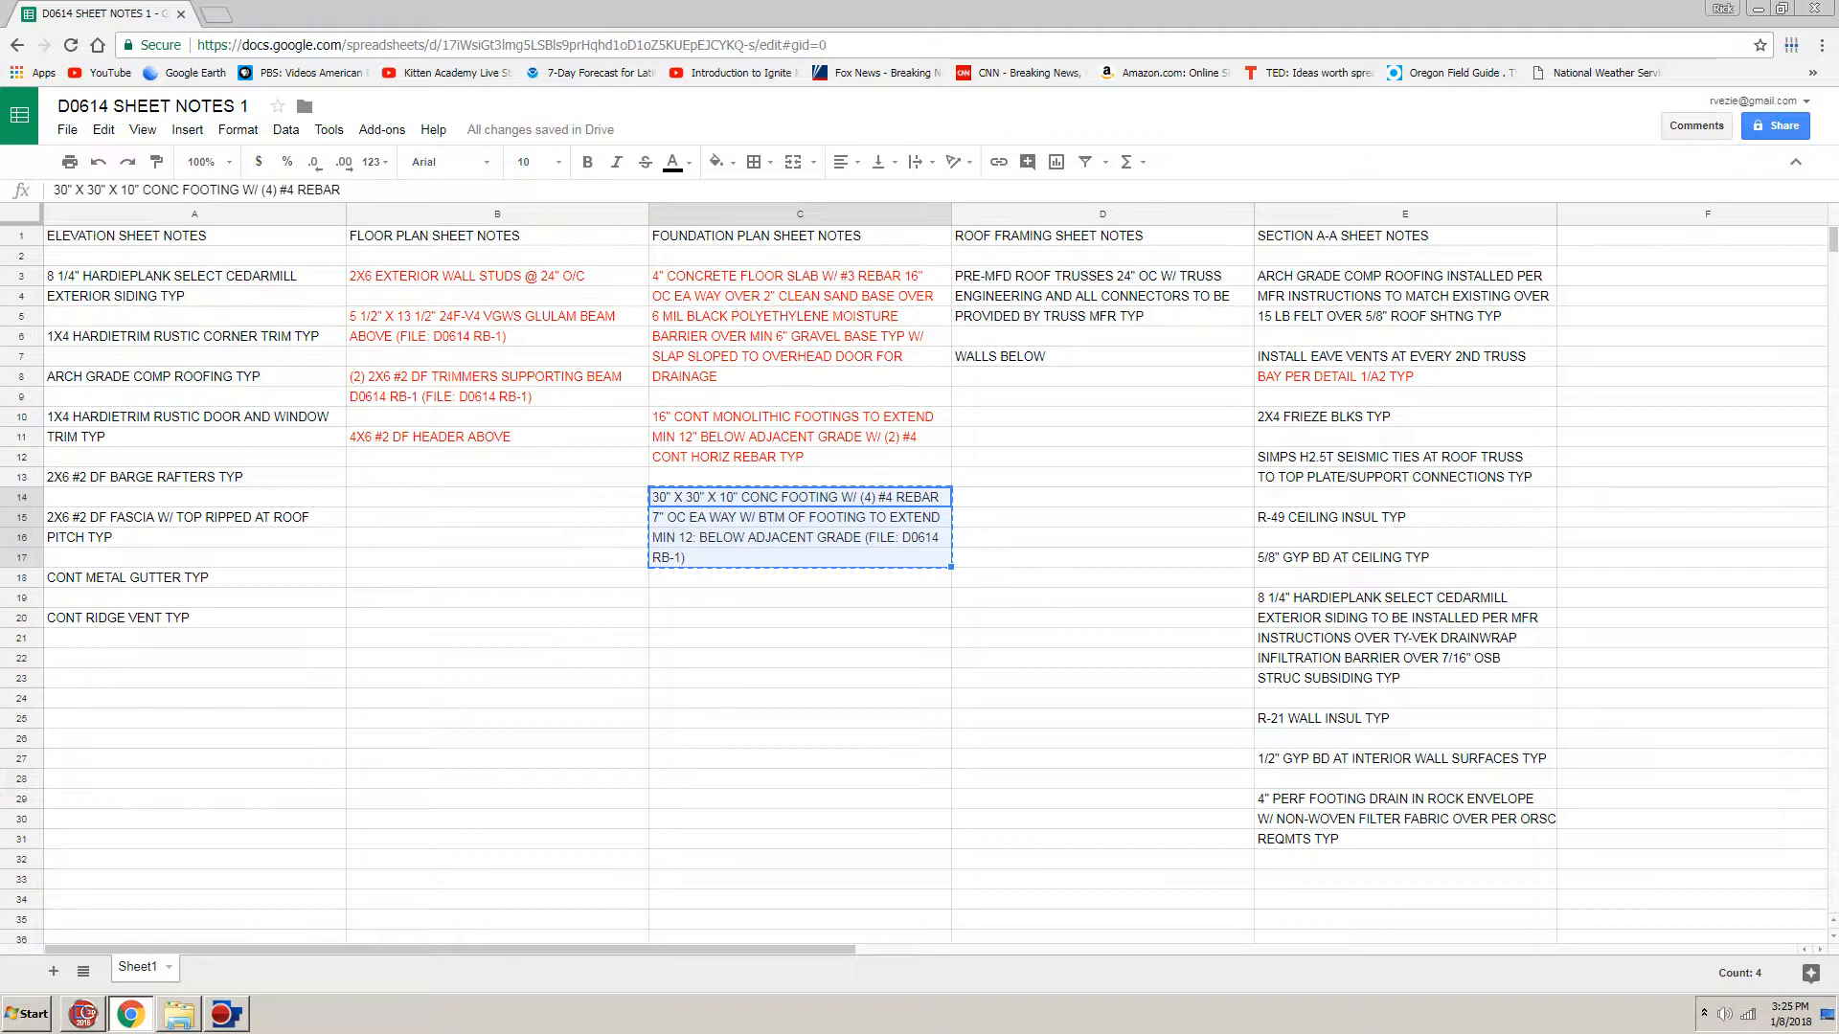
{"action": "left_click", "coordinate": [84, 1016]}
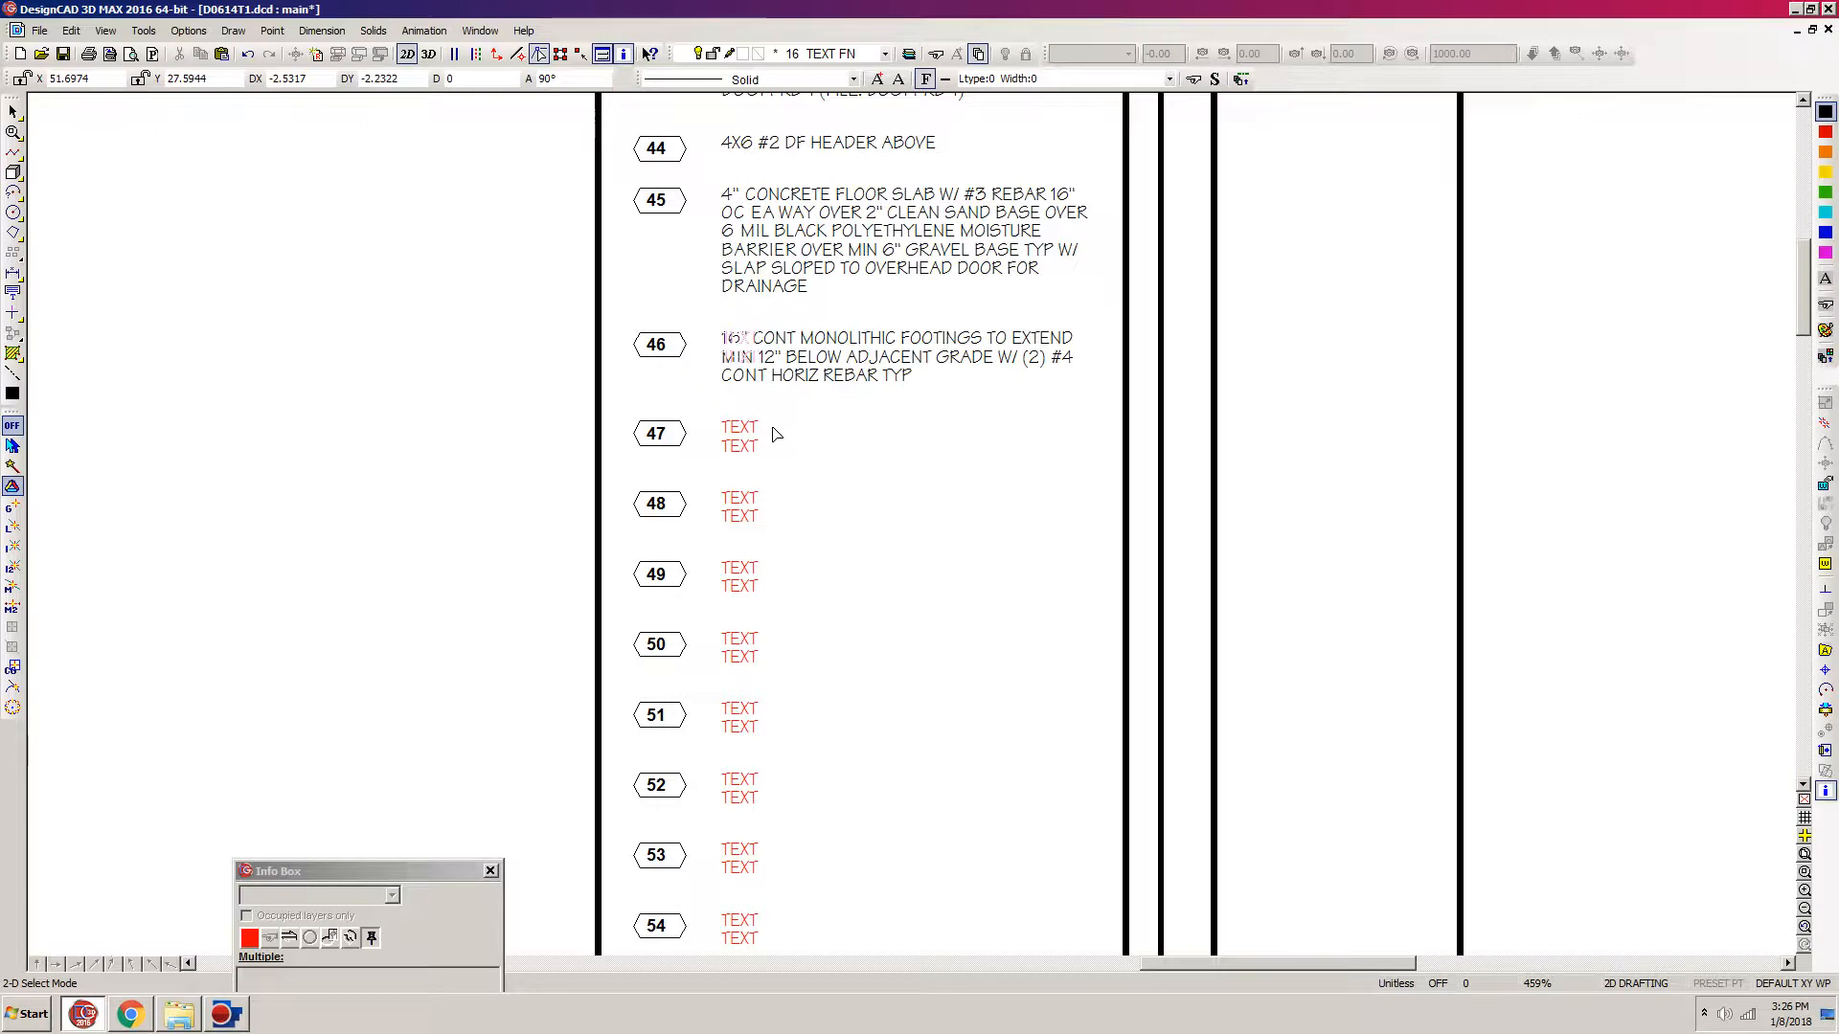
Step: Move placeholder notes 48 onward straight down by about two text lines to make room for note 47
{"action": "scroll", "coordinate": [772, 431], "scroll_direction": "down", "scroll_amount": 5}
{"action": "left_click_drag", "start_coordinate": [809, 948], "coordinate": [1218, 306]}
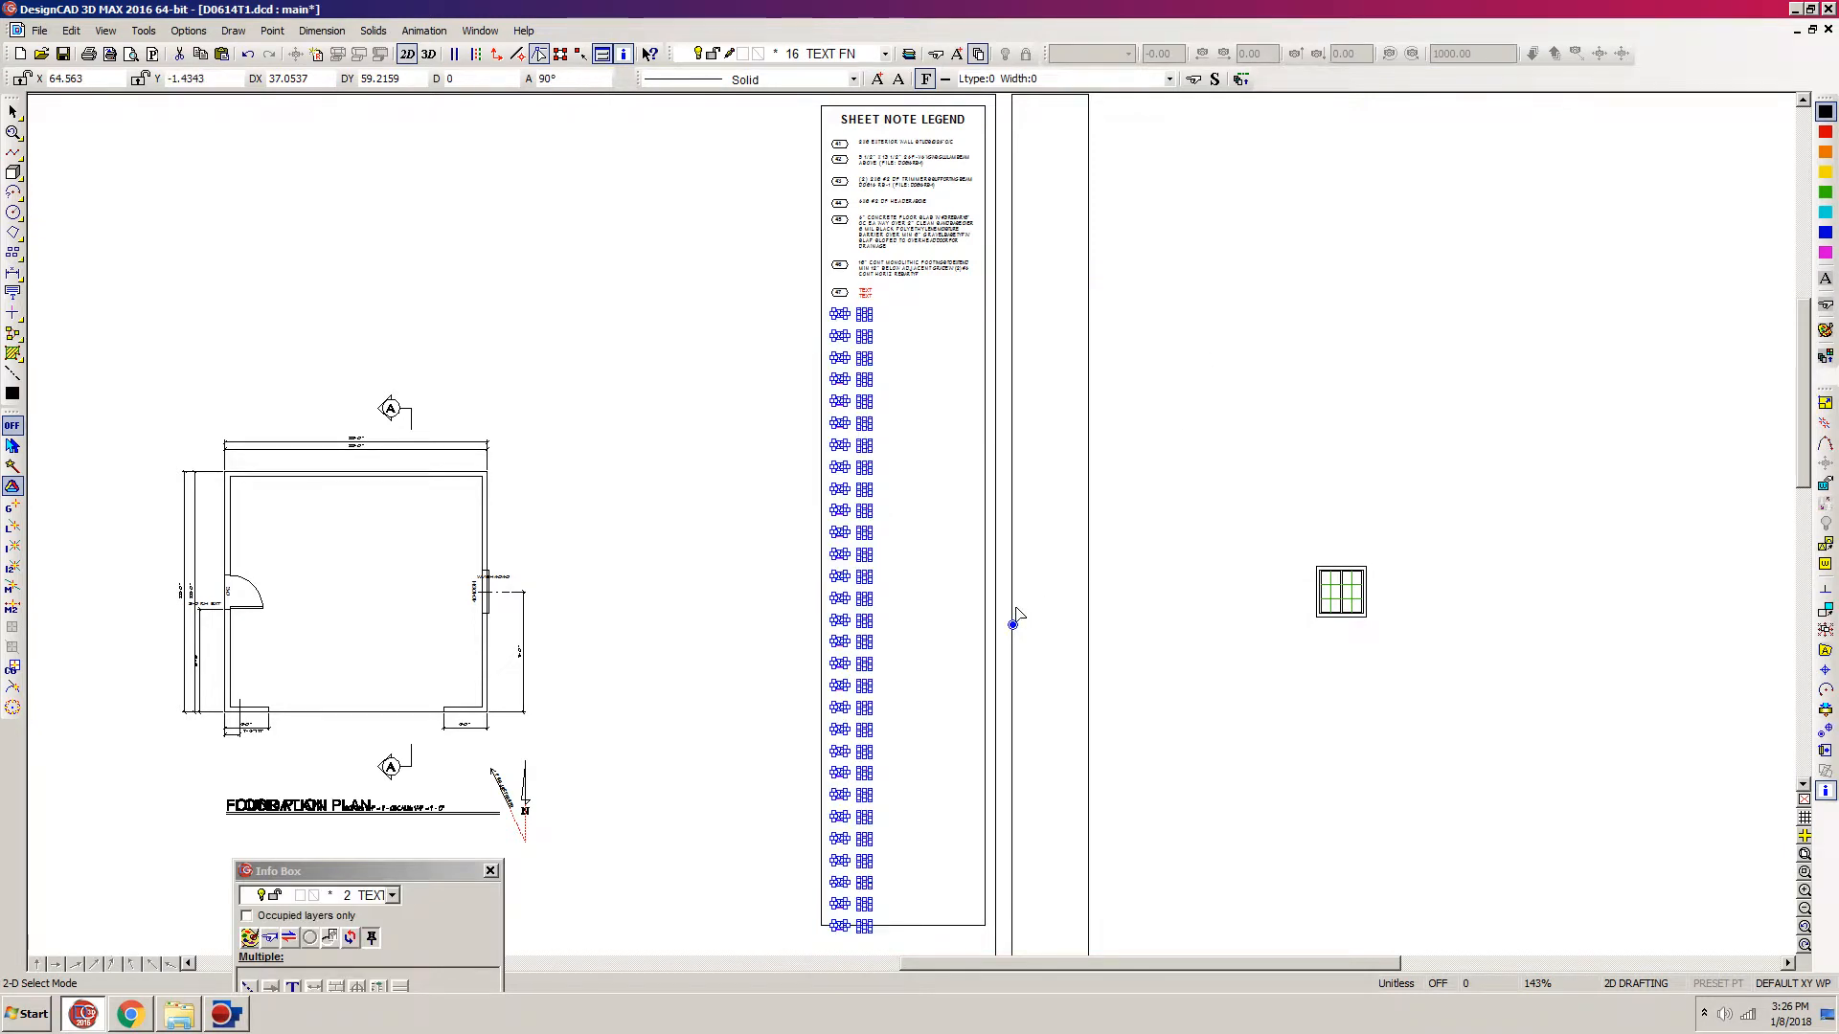
{"action": "left_click", "coordinate": [1014, 625]}
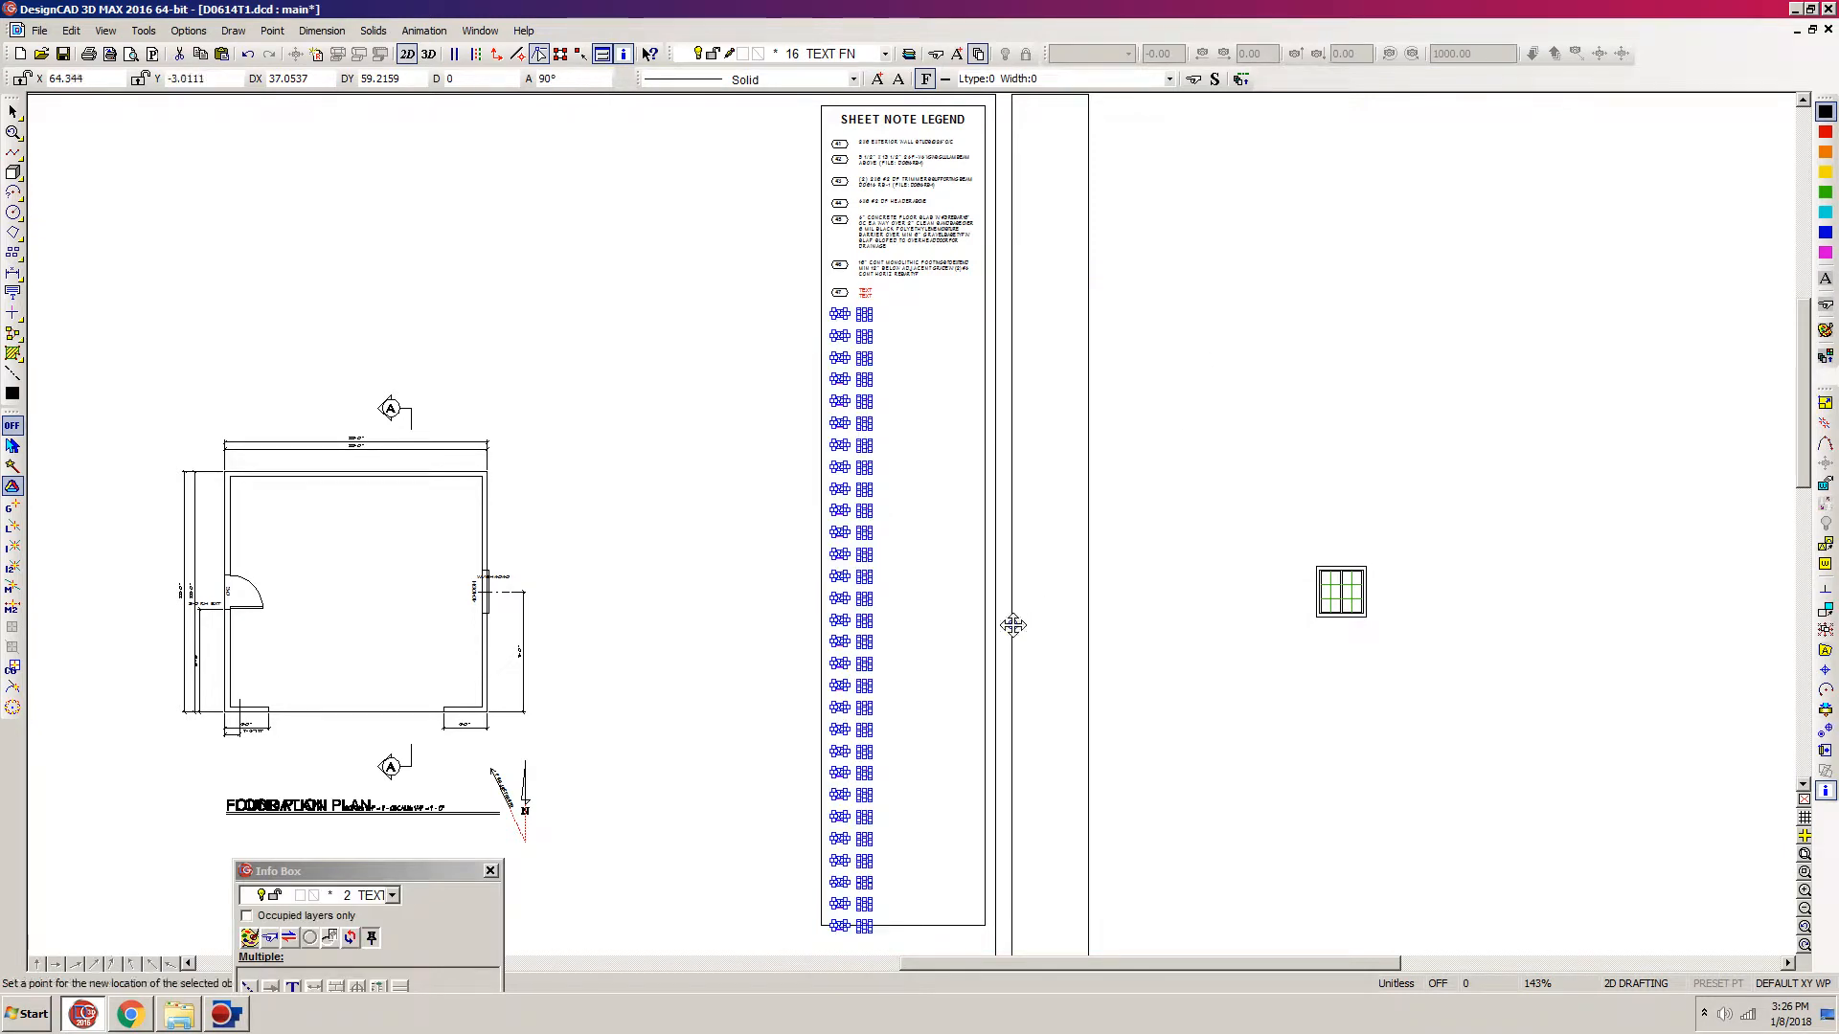
{"action": "key", "text": "m"}
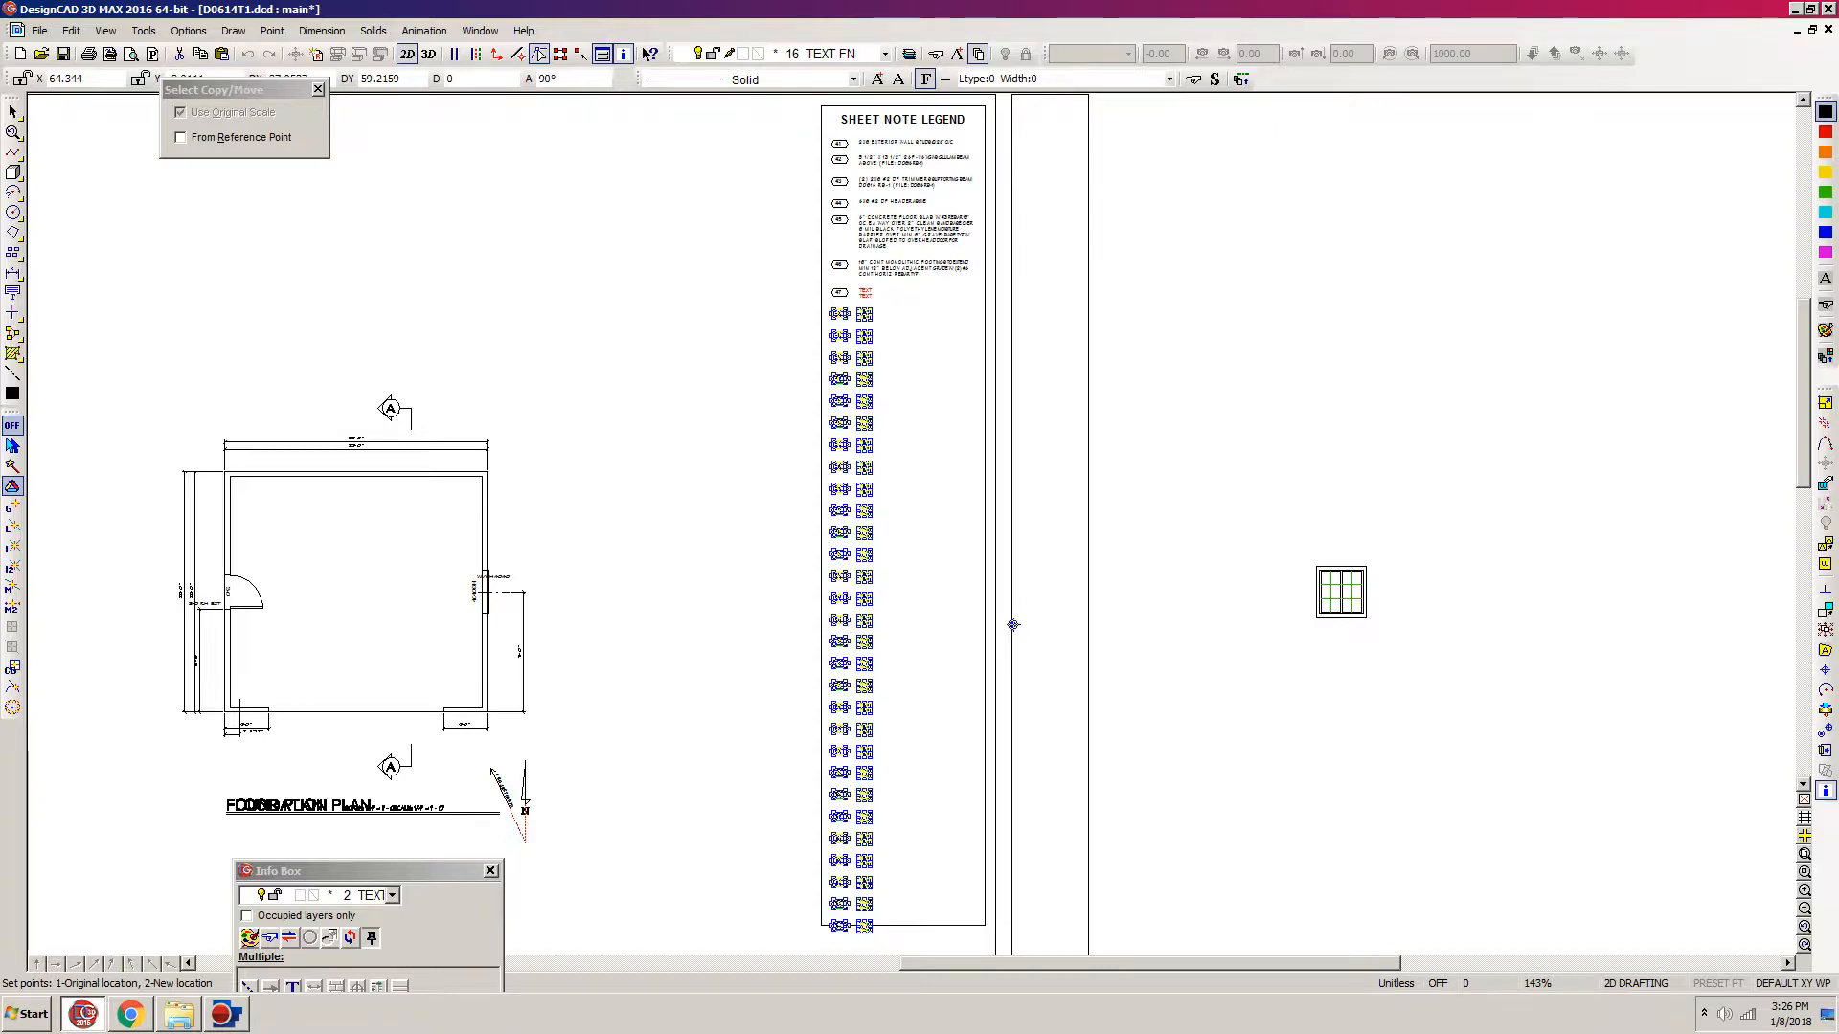
{"action": "left_click", "coordinate": [1013, 626]}
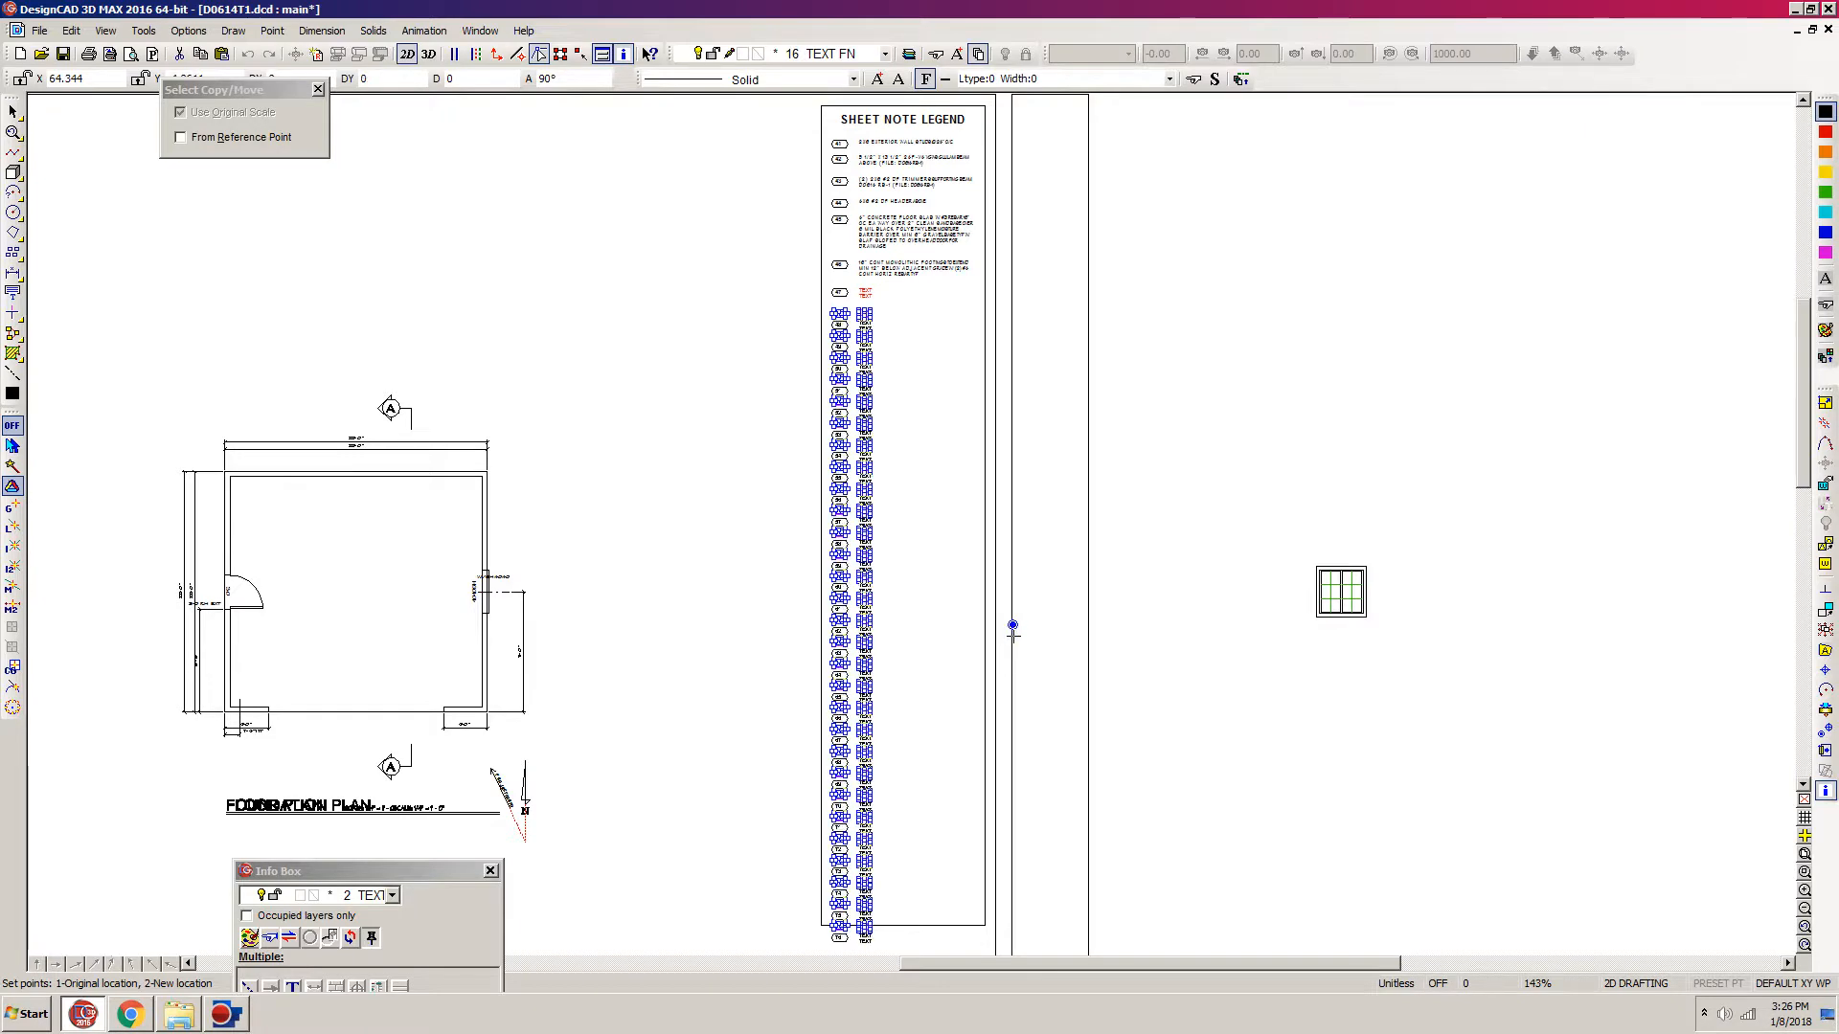
{"action": "left_click", "coordinate": [1014, 635]}
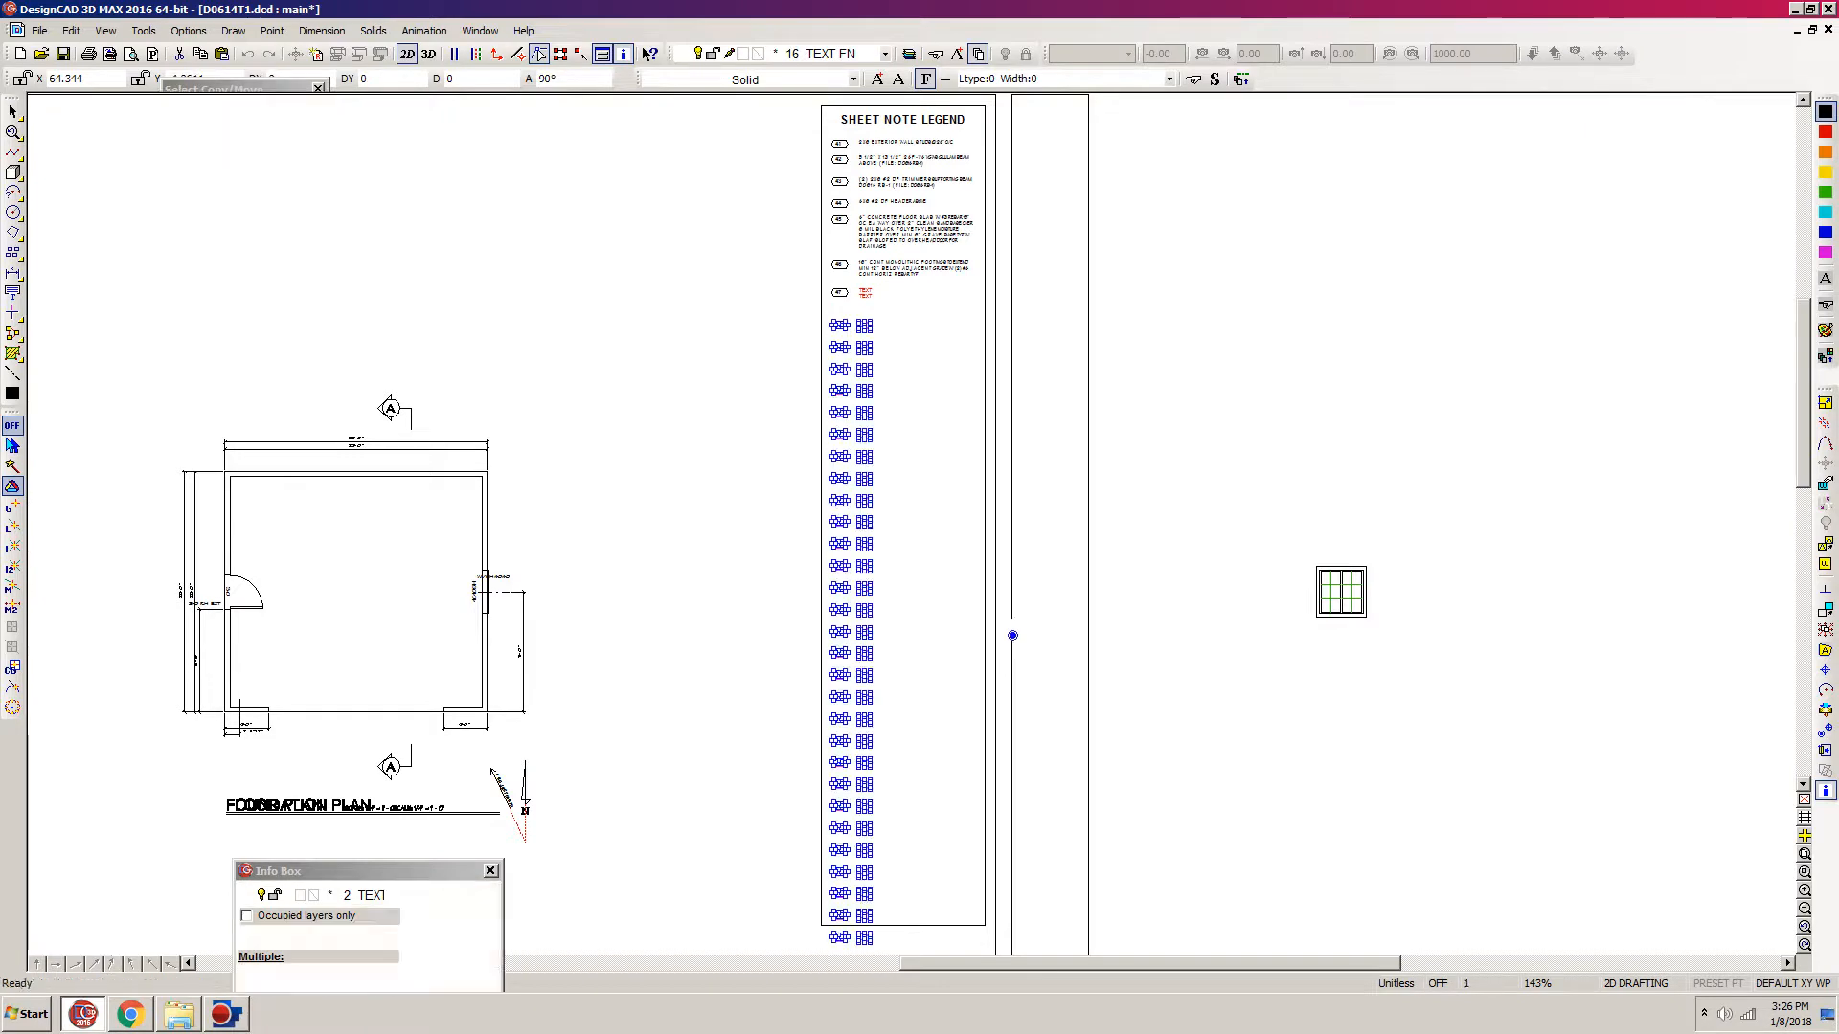
Step: Place a multiline text block with the copied 30" X 30" X 10" footing note beside note 47, aligned with its red placeholder text
{"action": "left_click", "coordinate": [886, 351]}
{"action": "key", "text": "z"}
{"action": "left_click", "coordinate": [1077, 232]}
{"action": "left_click", "coordinate": [747, 495]}
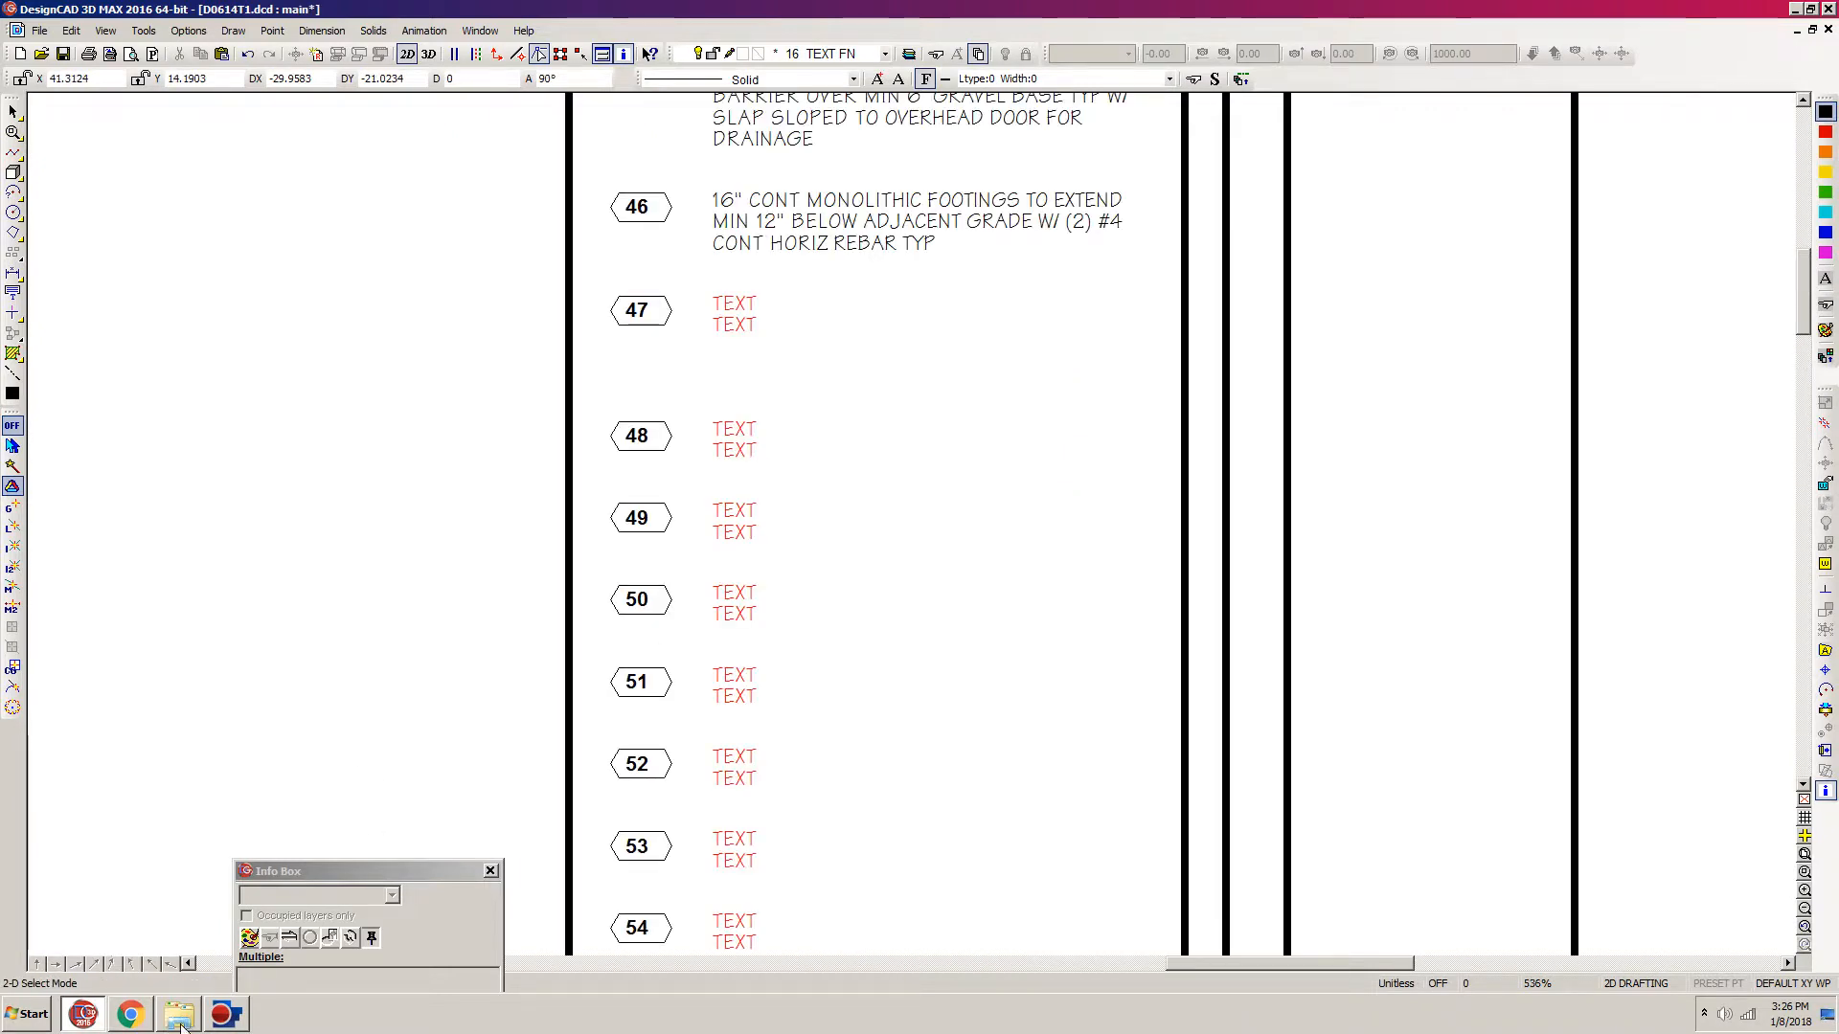
{"action": "left_click", "coordinate": [125, 1021]}
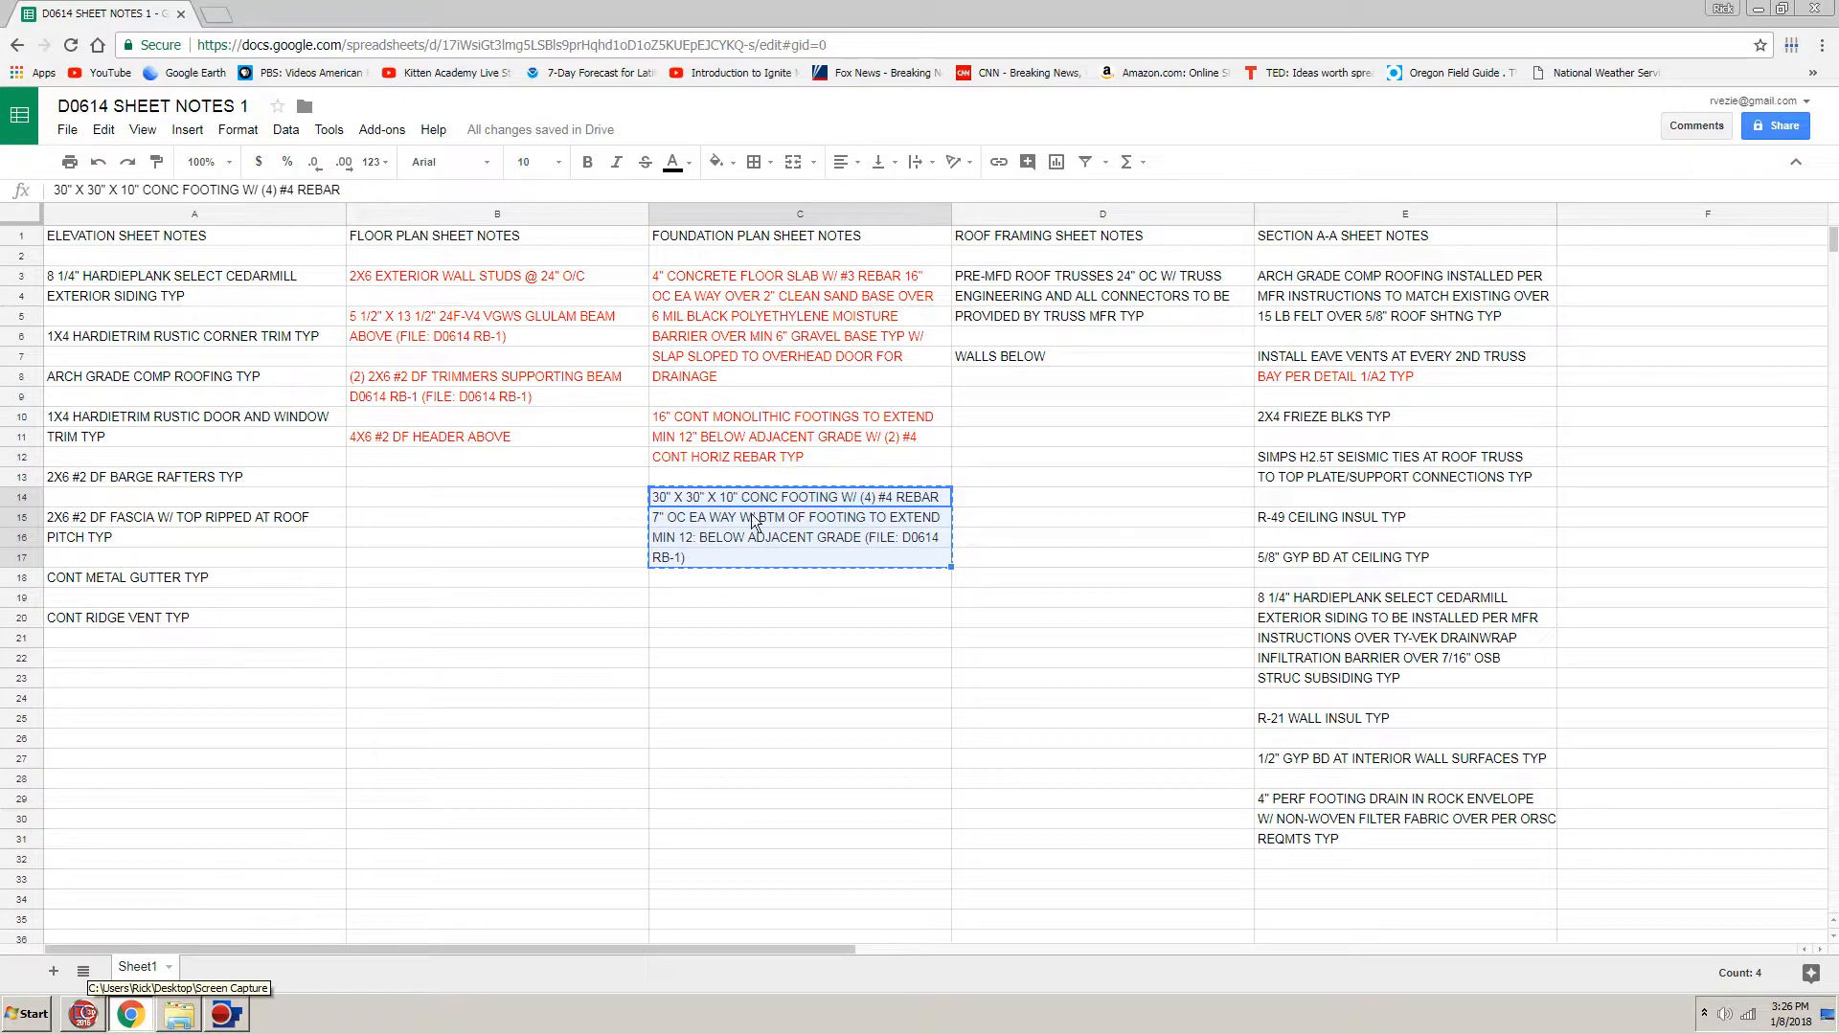
{"action": "key", "text": "alt+Tab"}
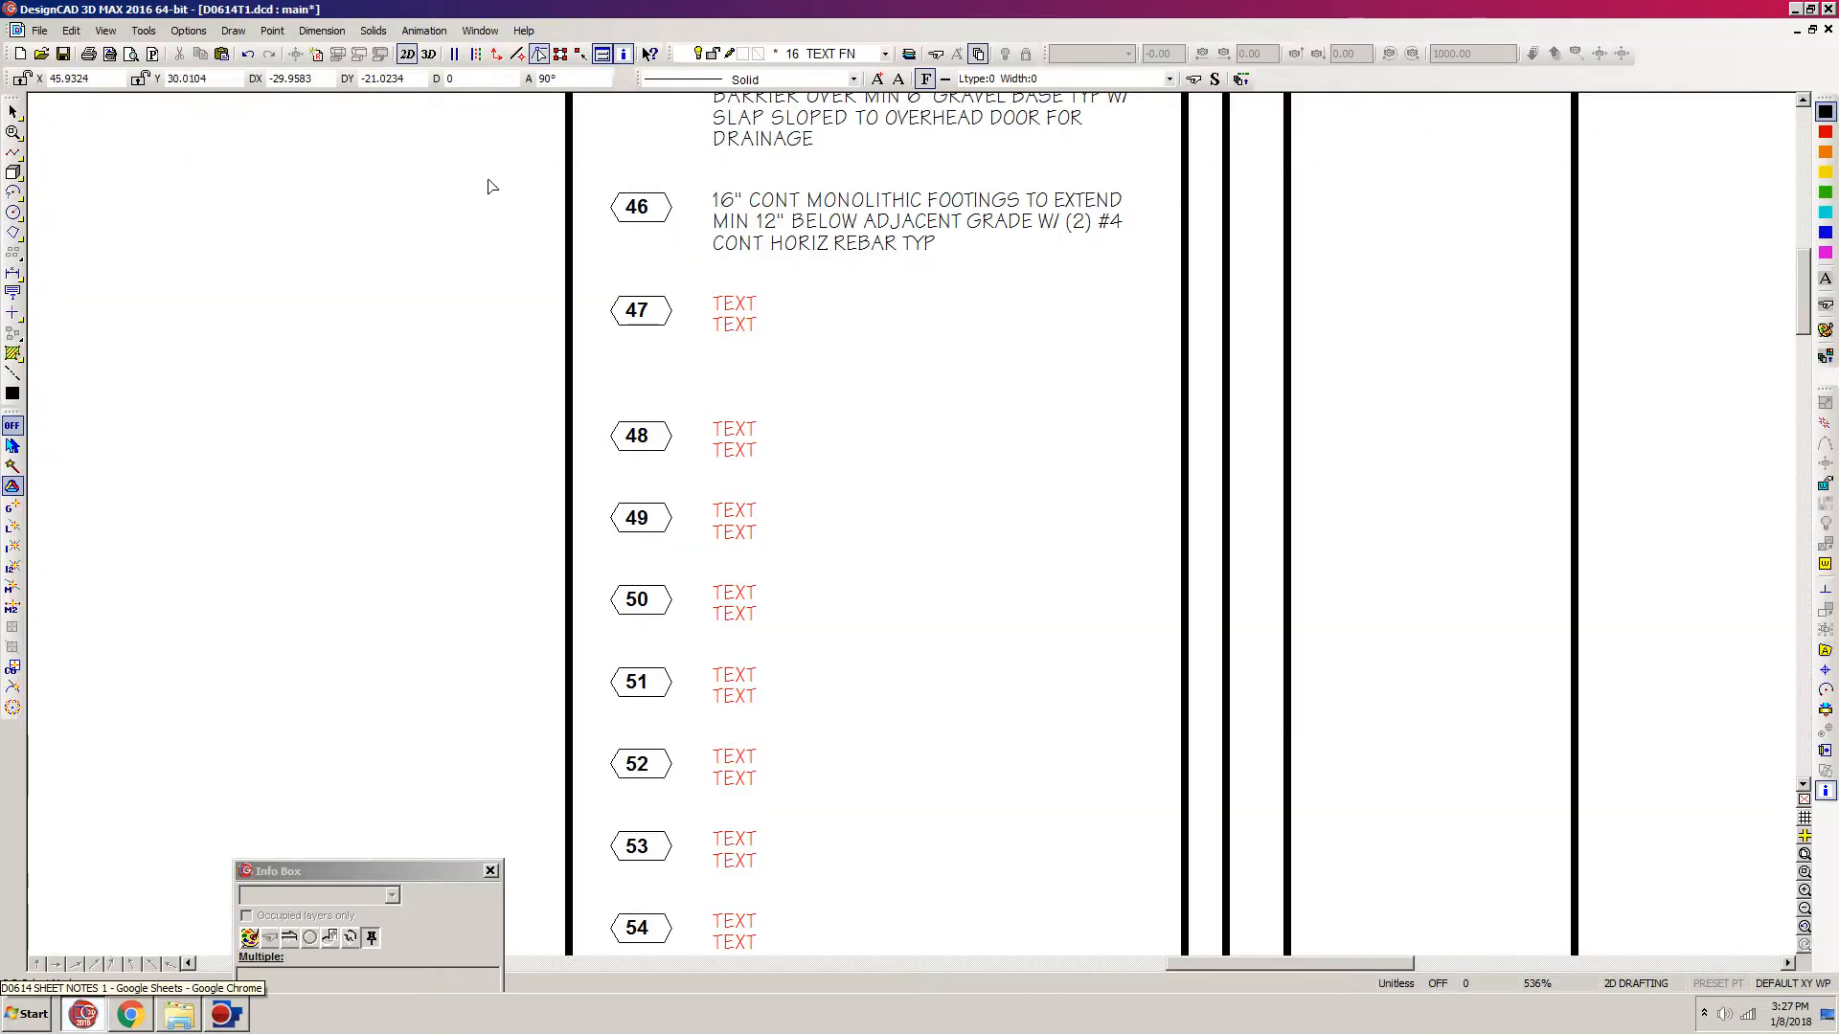
{"action": "left_click", "coordinate": [14, 290]}
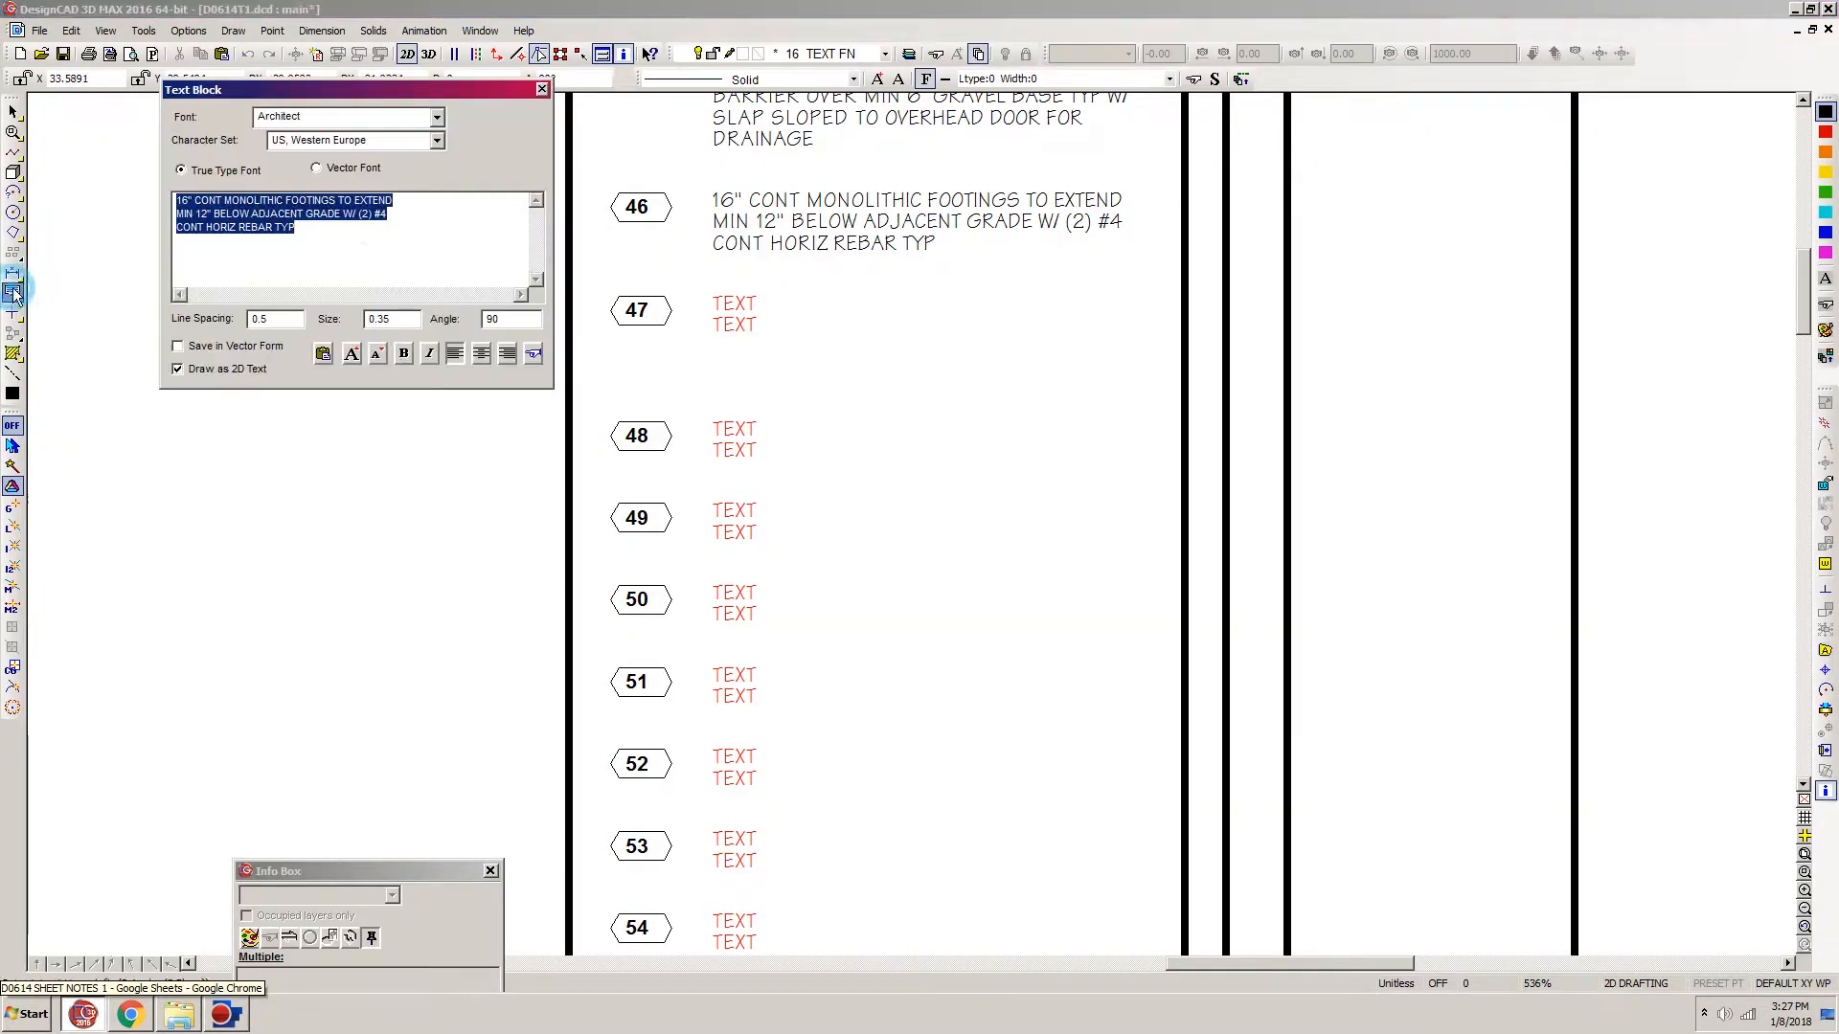
{"action": "key", "text": "ctrl+v"}
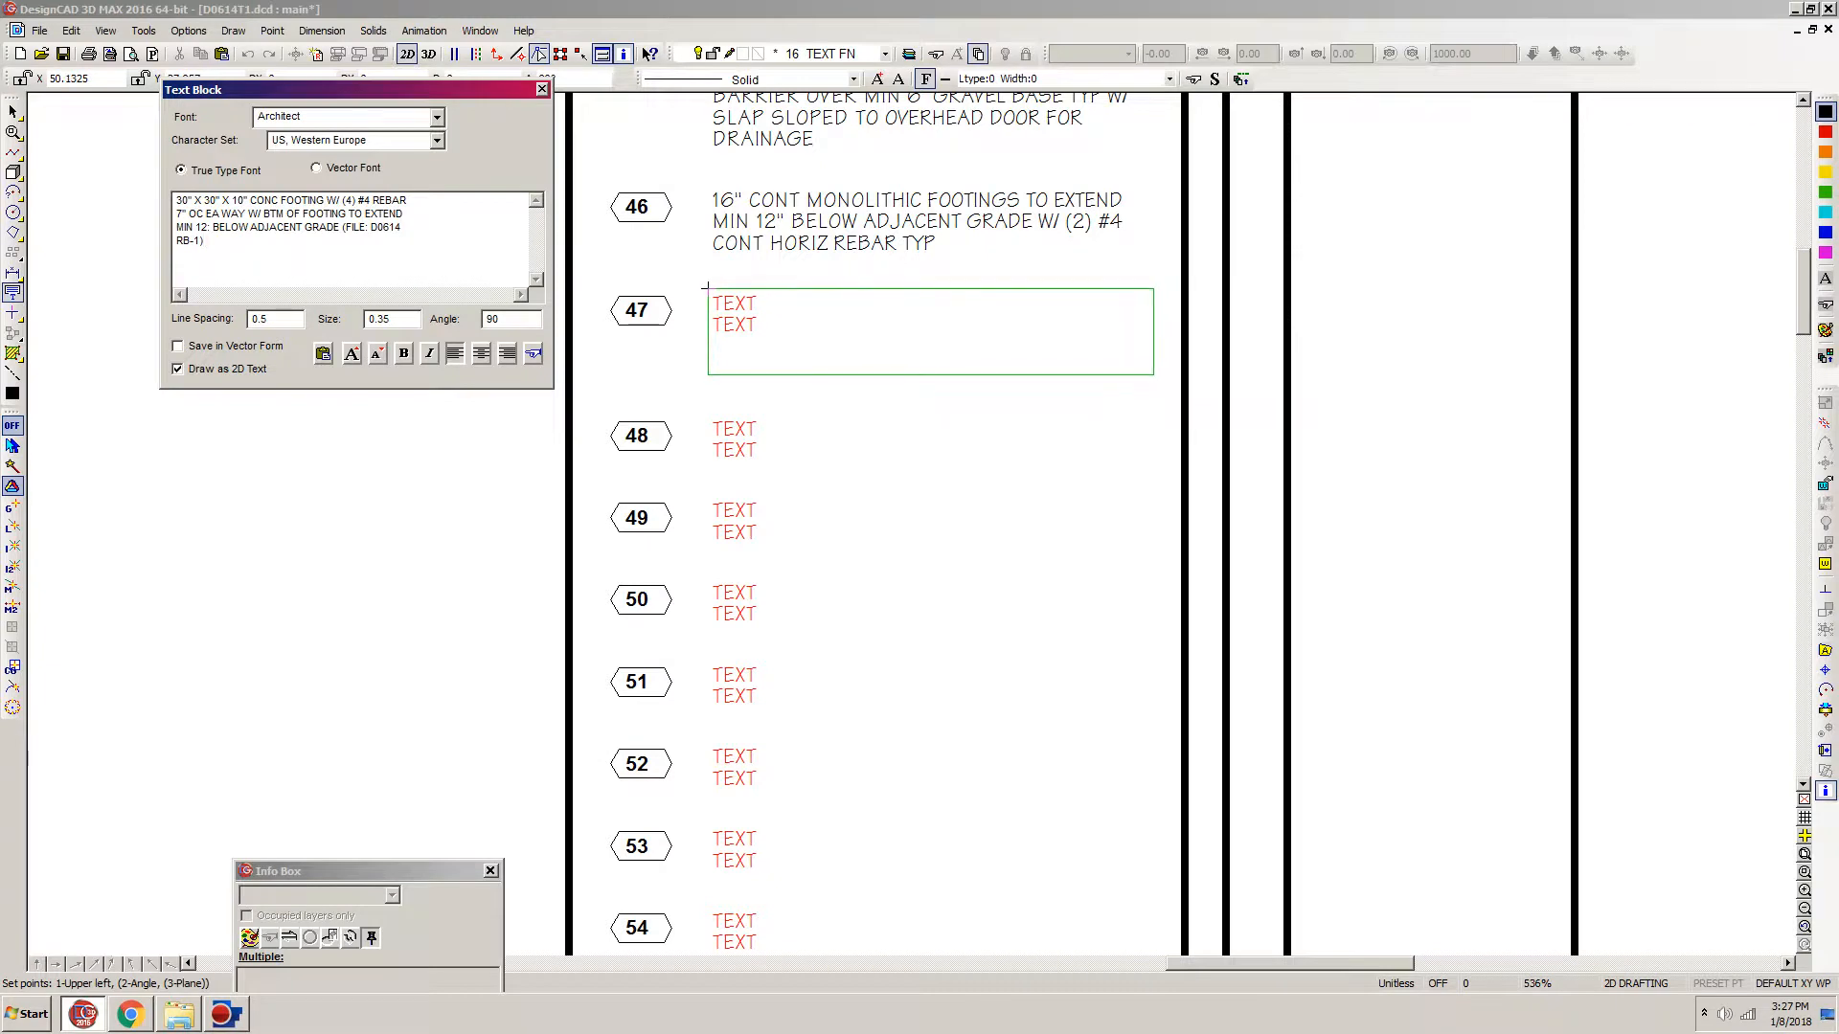
{"action": "left_click", "coordinate": [706, 287]}
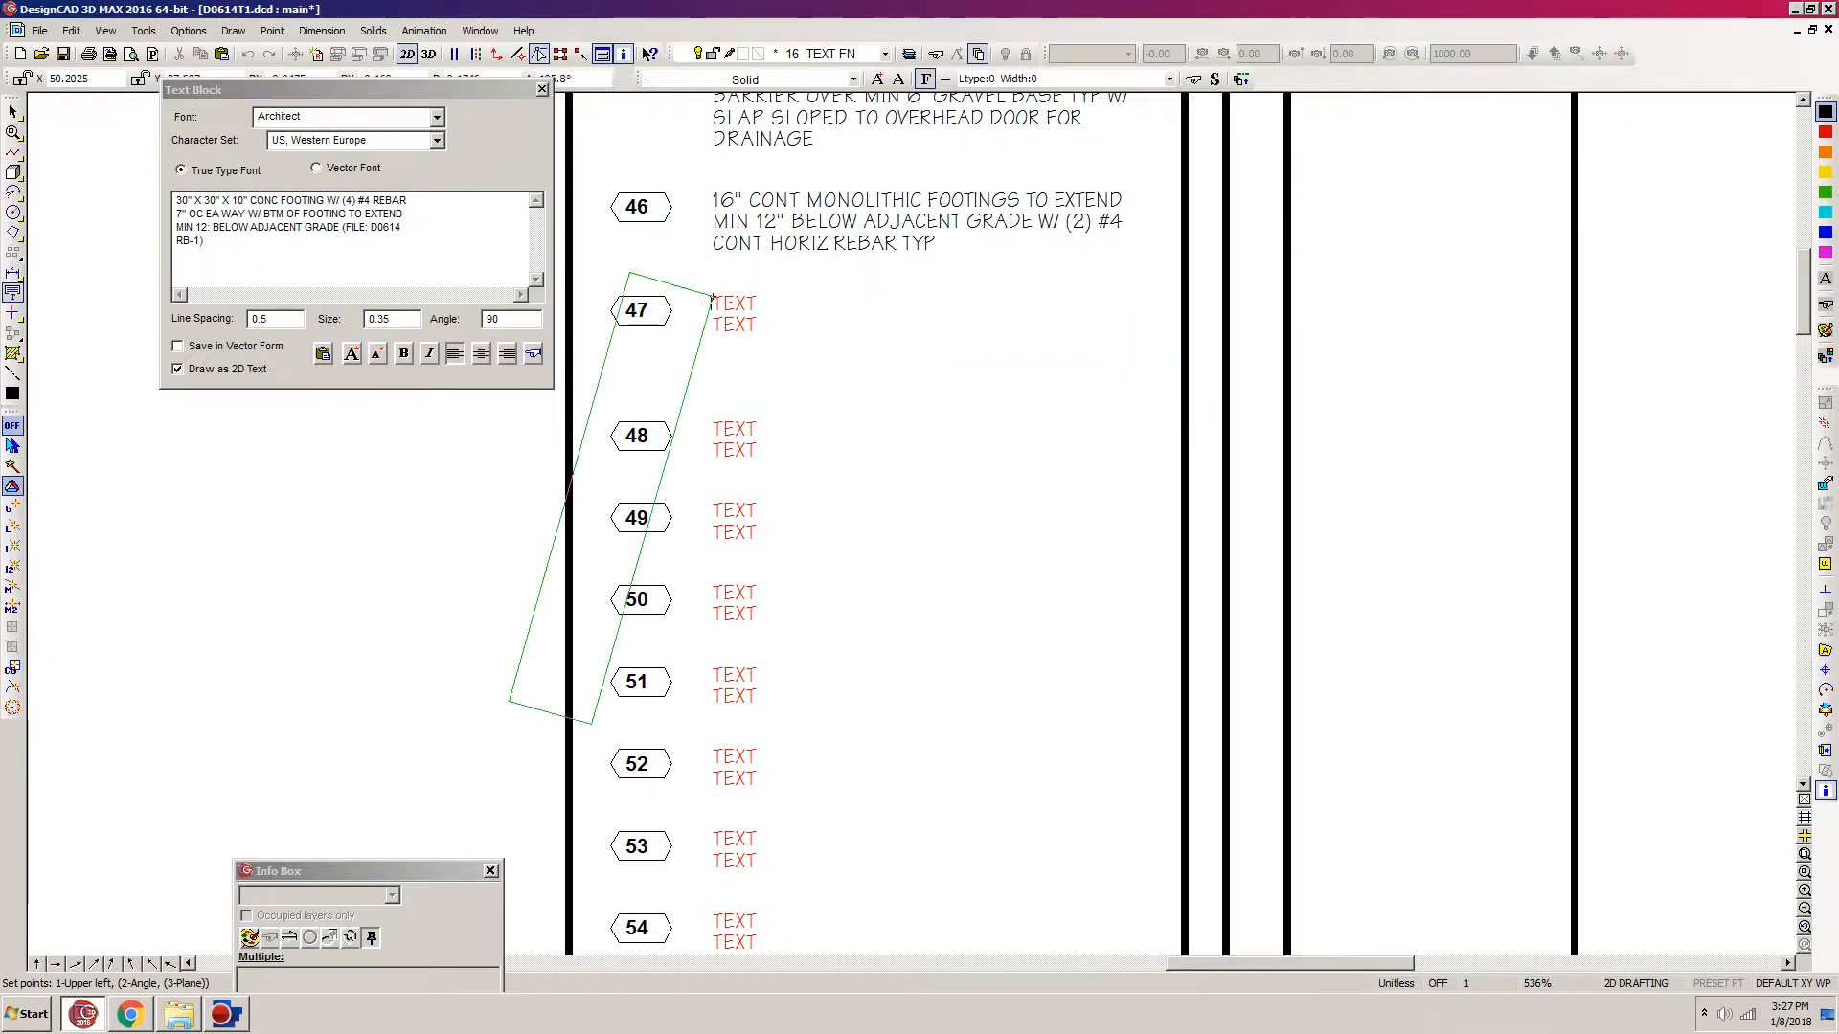
{"action": "key", "text": "Return"}
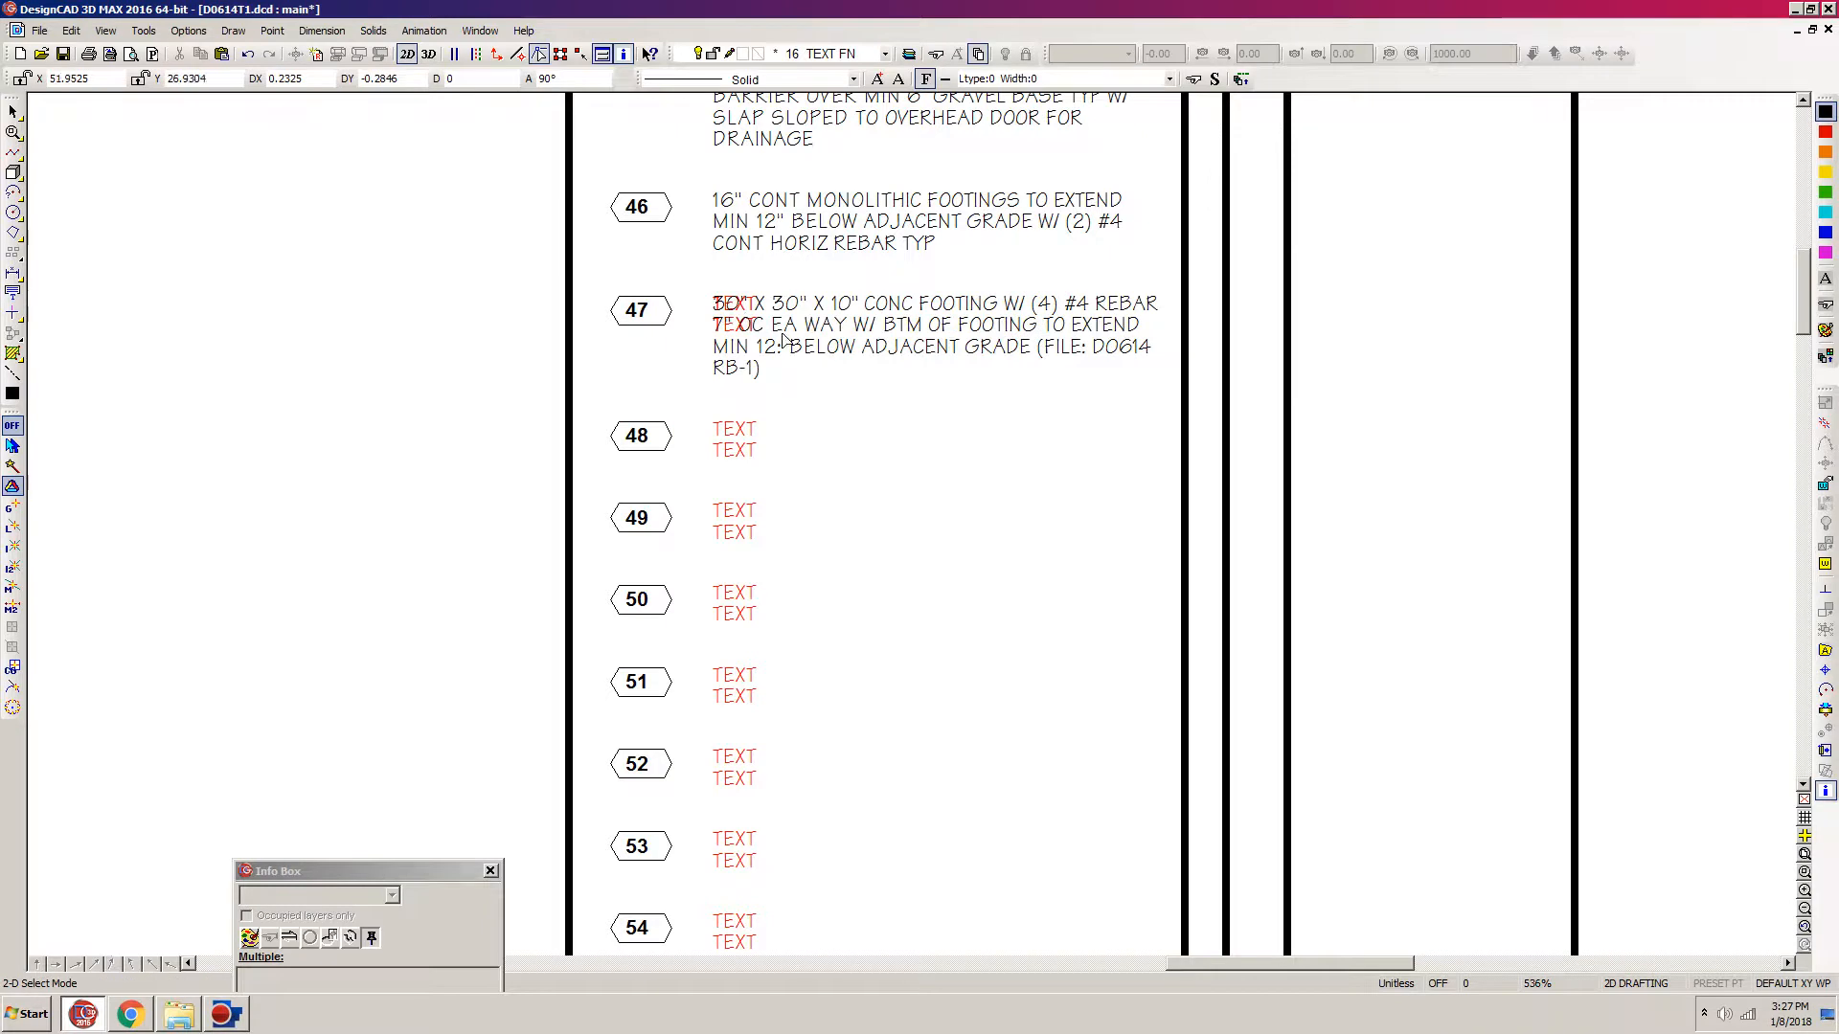
Step: Delete the red placeholder text under note 47's new text and review the filled-in notes 41 to 47
{"action": "left_click_drag", "start_coordinate": [822, 258], "coordinate": [686, 386]}
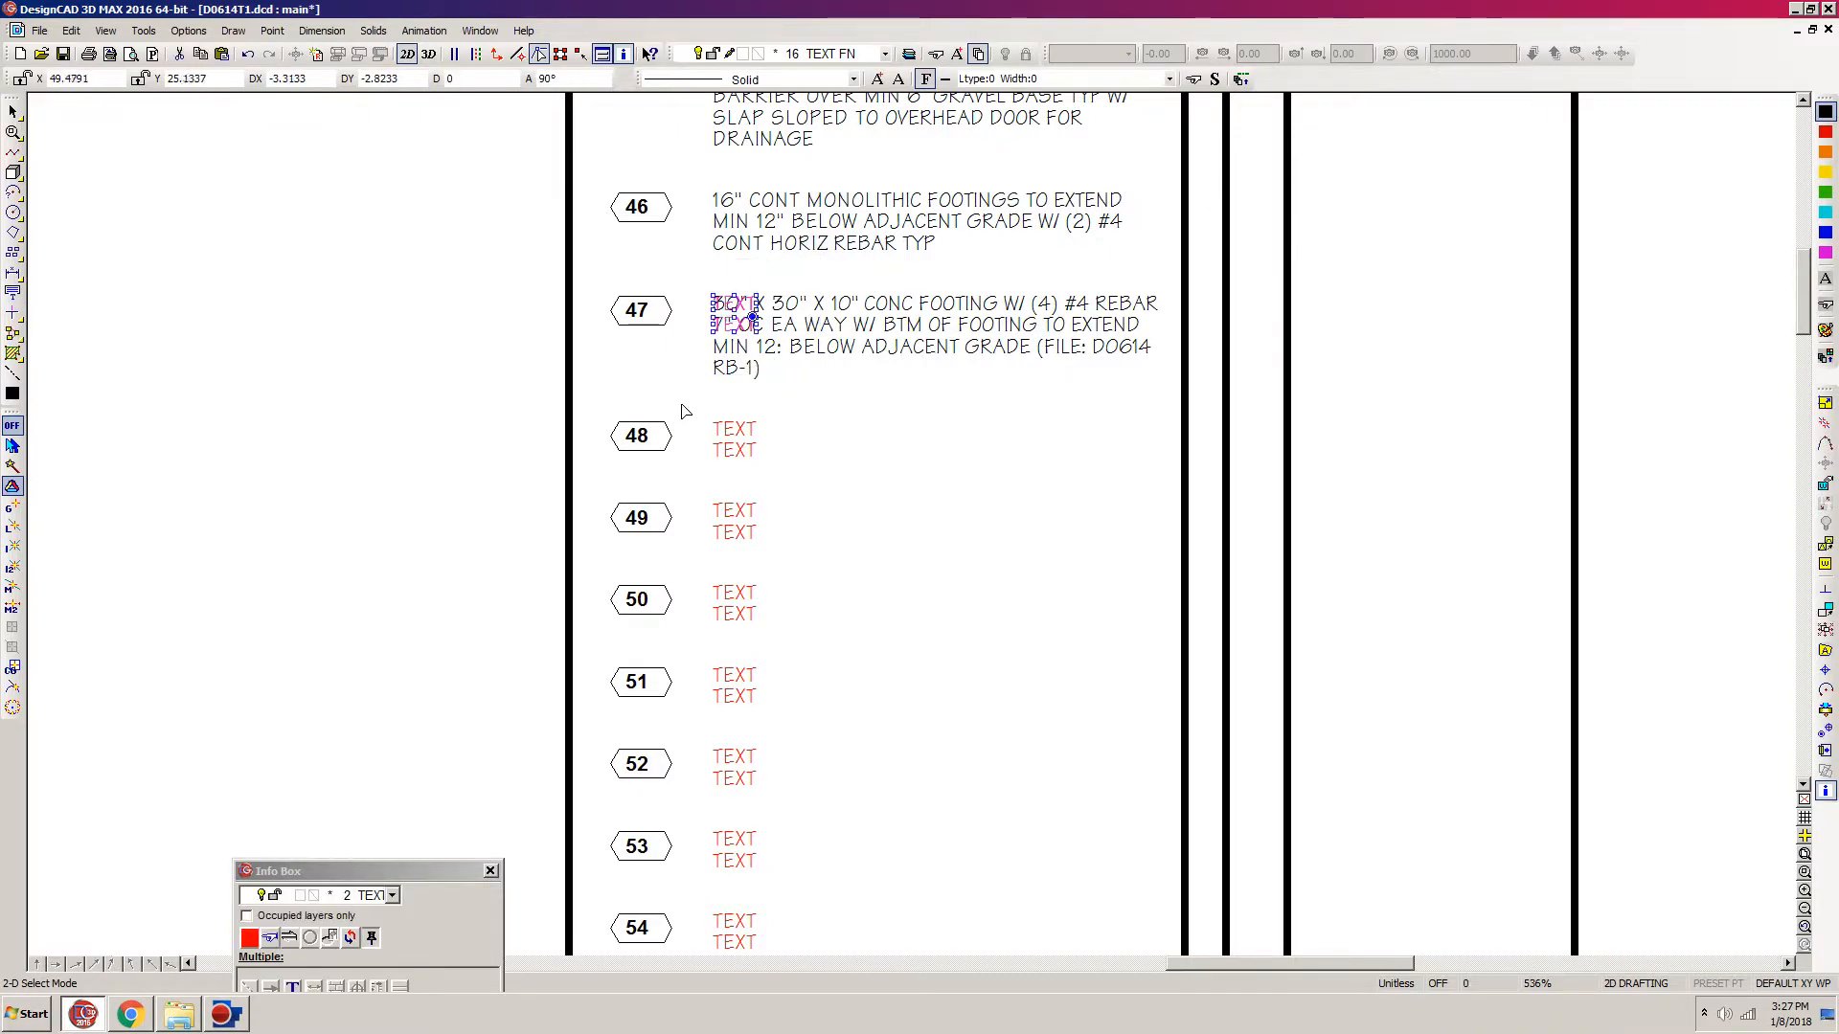
{"action": "key", "text": "Delete"}
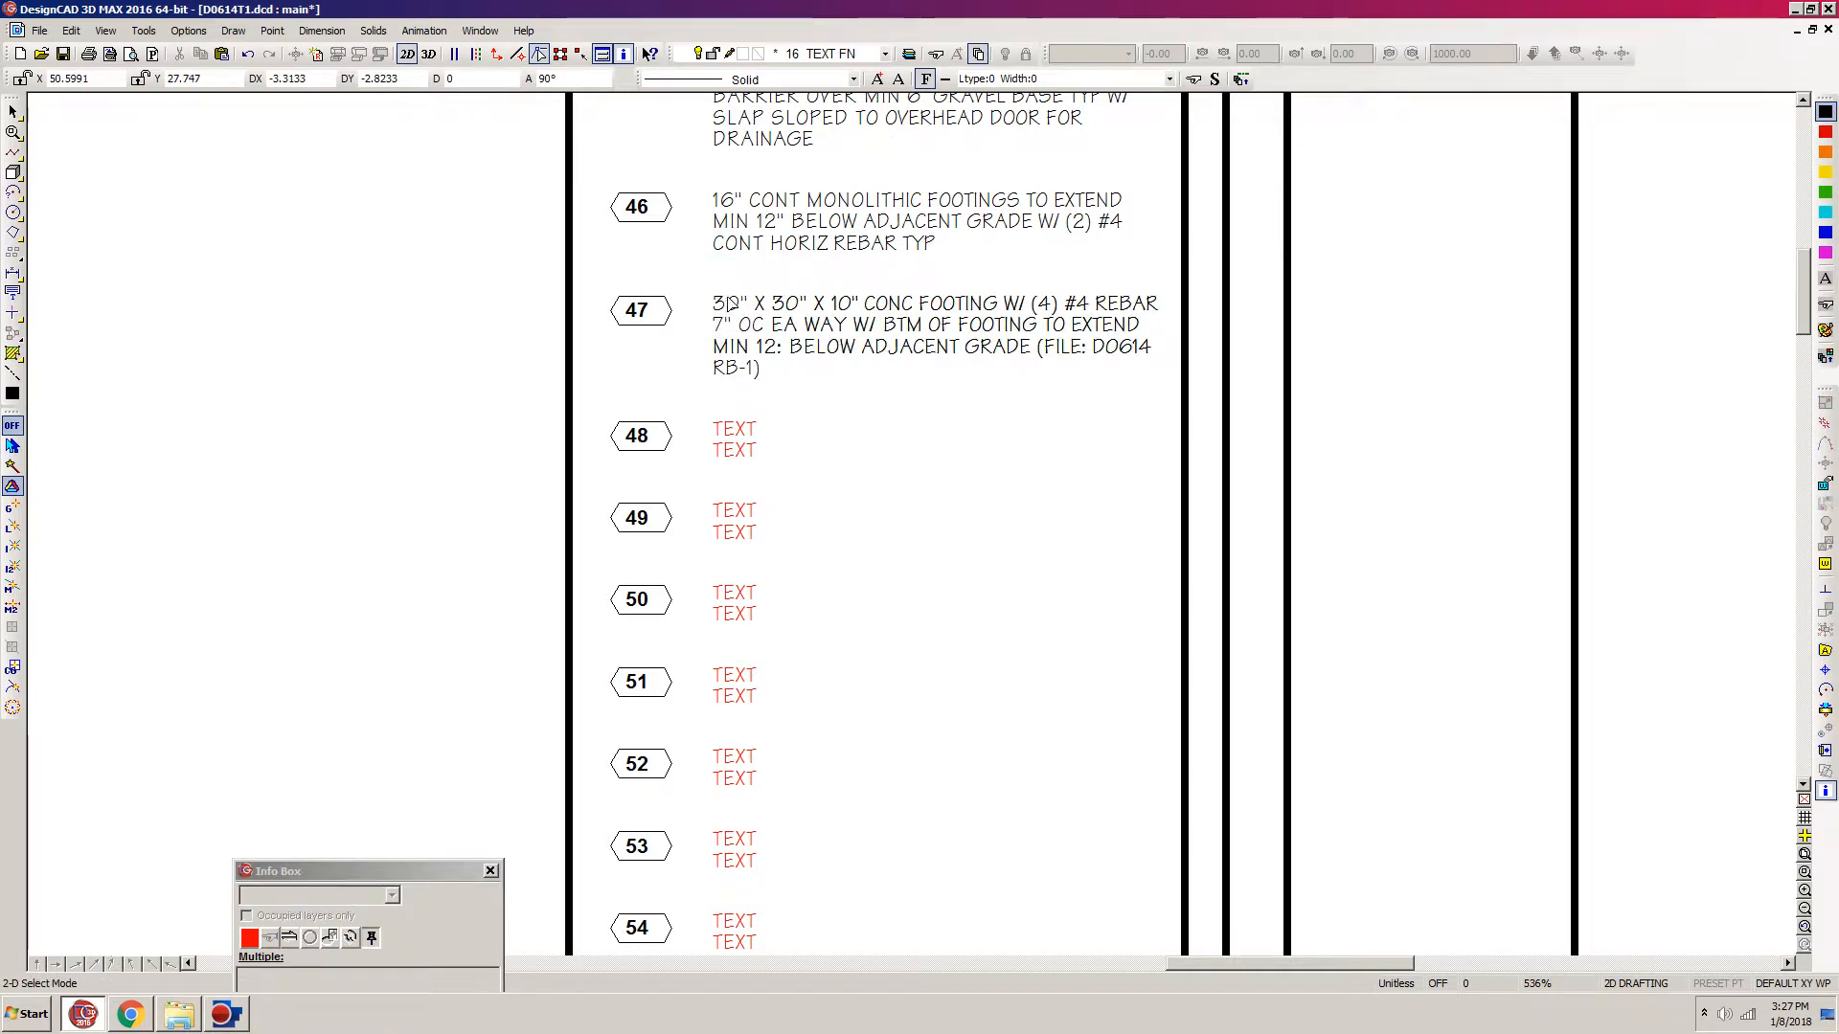
{"action": "key", "text": "p"}
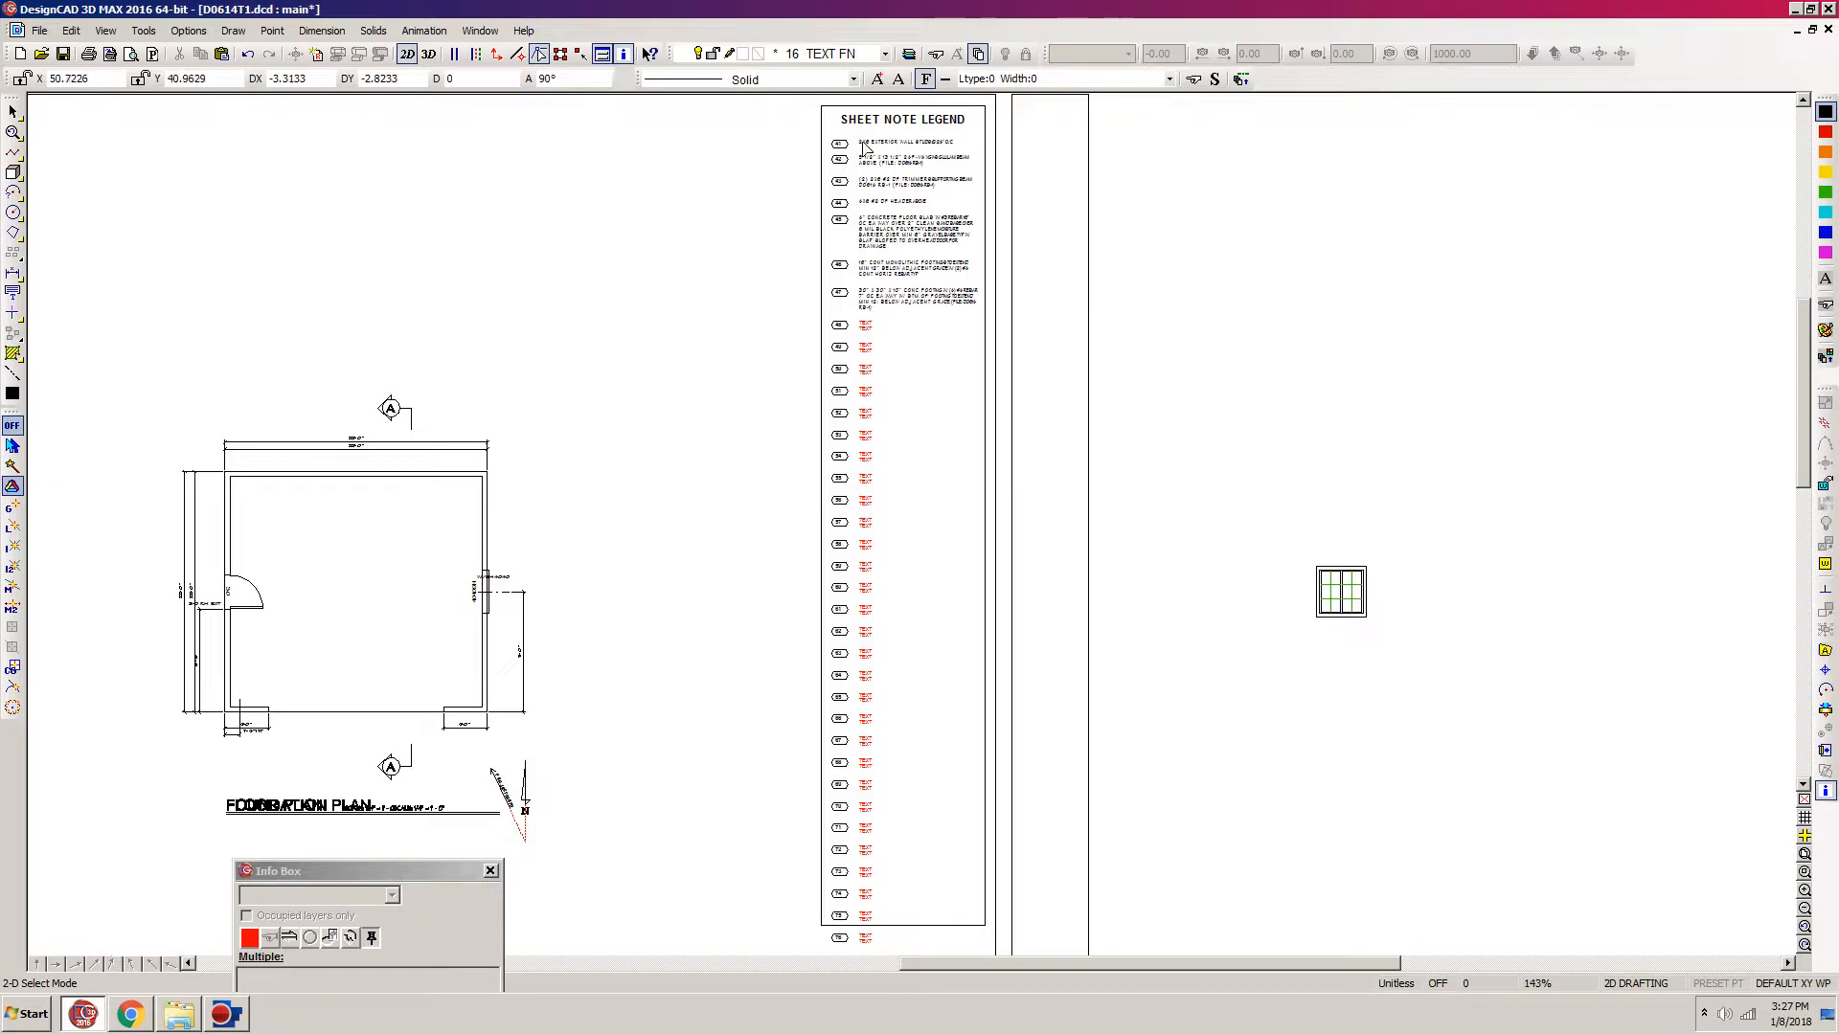
{"action": "key", "text": "z"}
{"action": "left_click", "coordinate": [1031, 106]}
{"action": "left_click", "coordinate": [780, 463]}
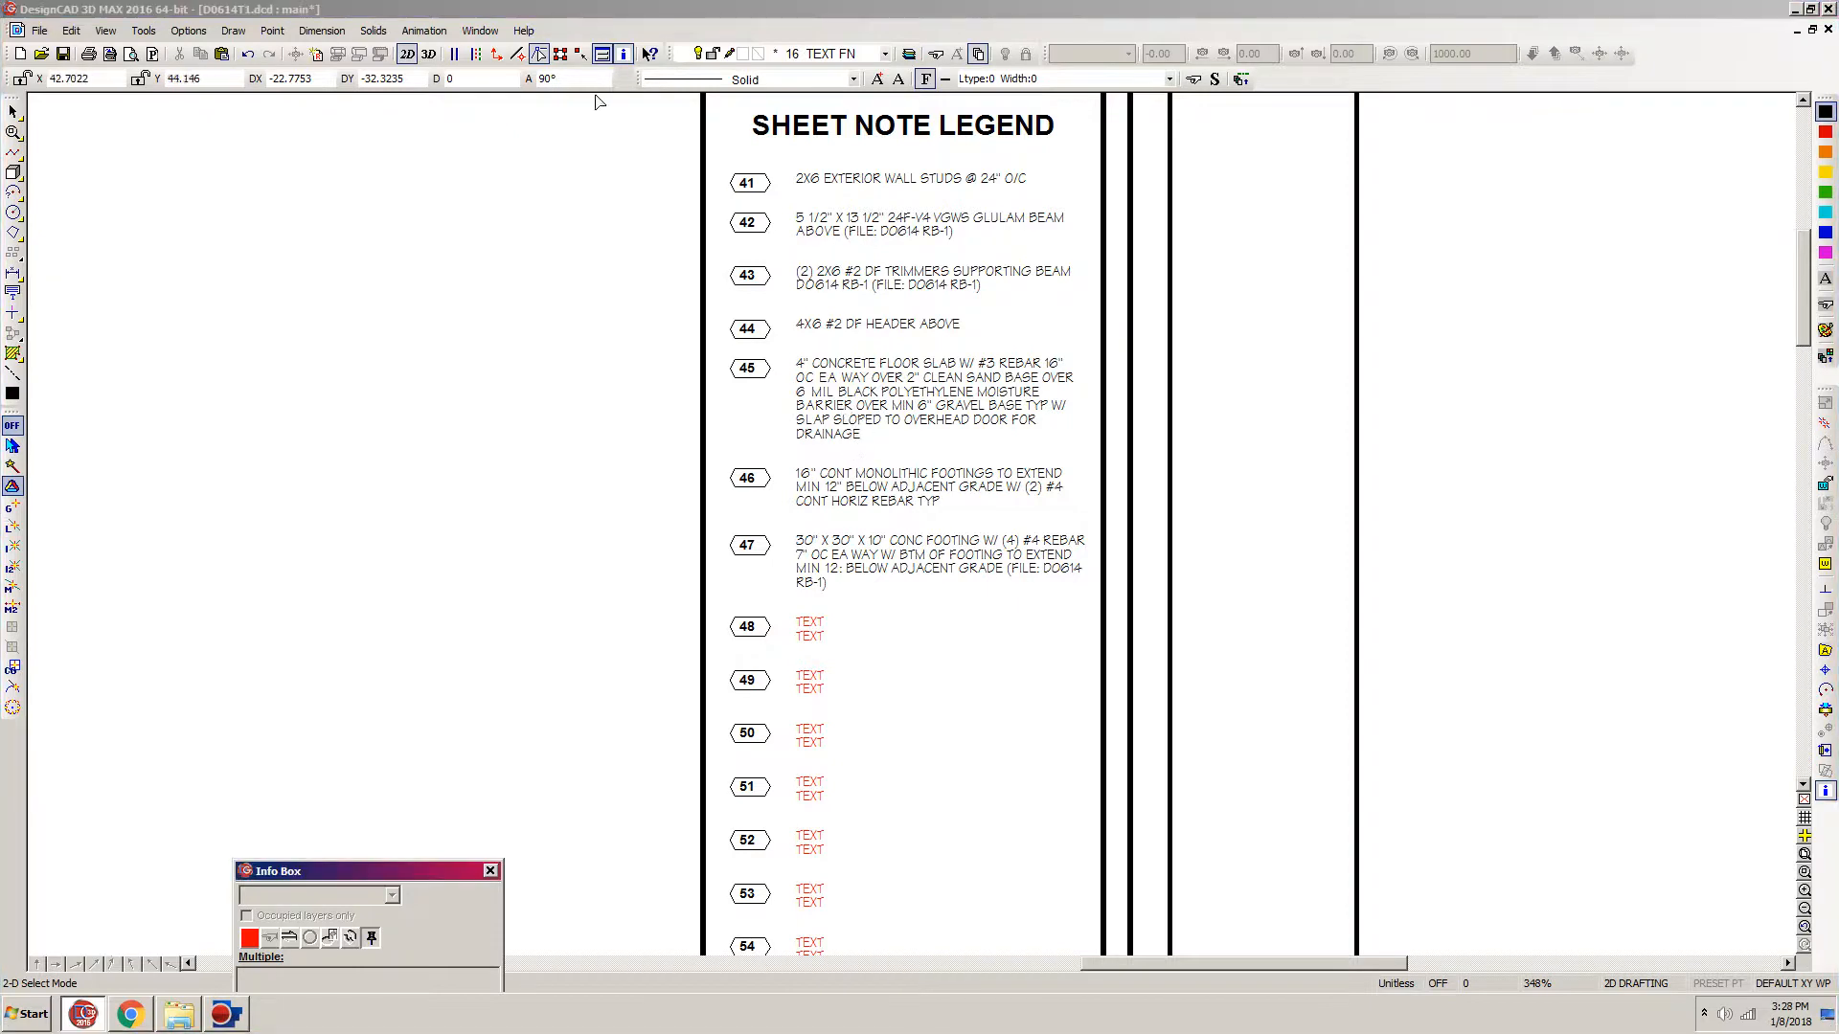
{"action": "left_click", "coordinate": [583, 10]}
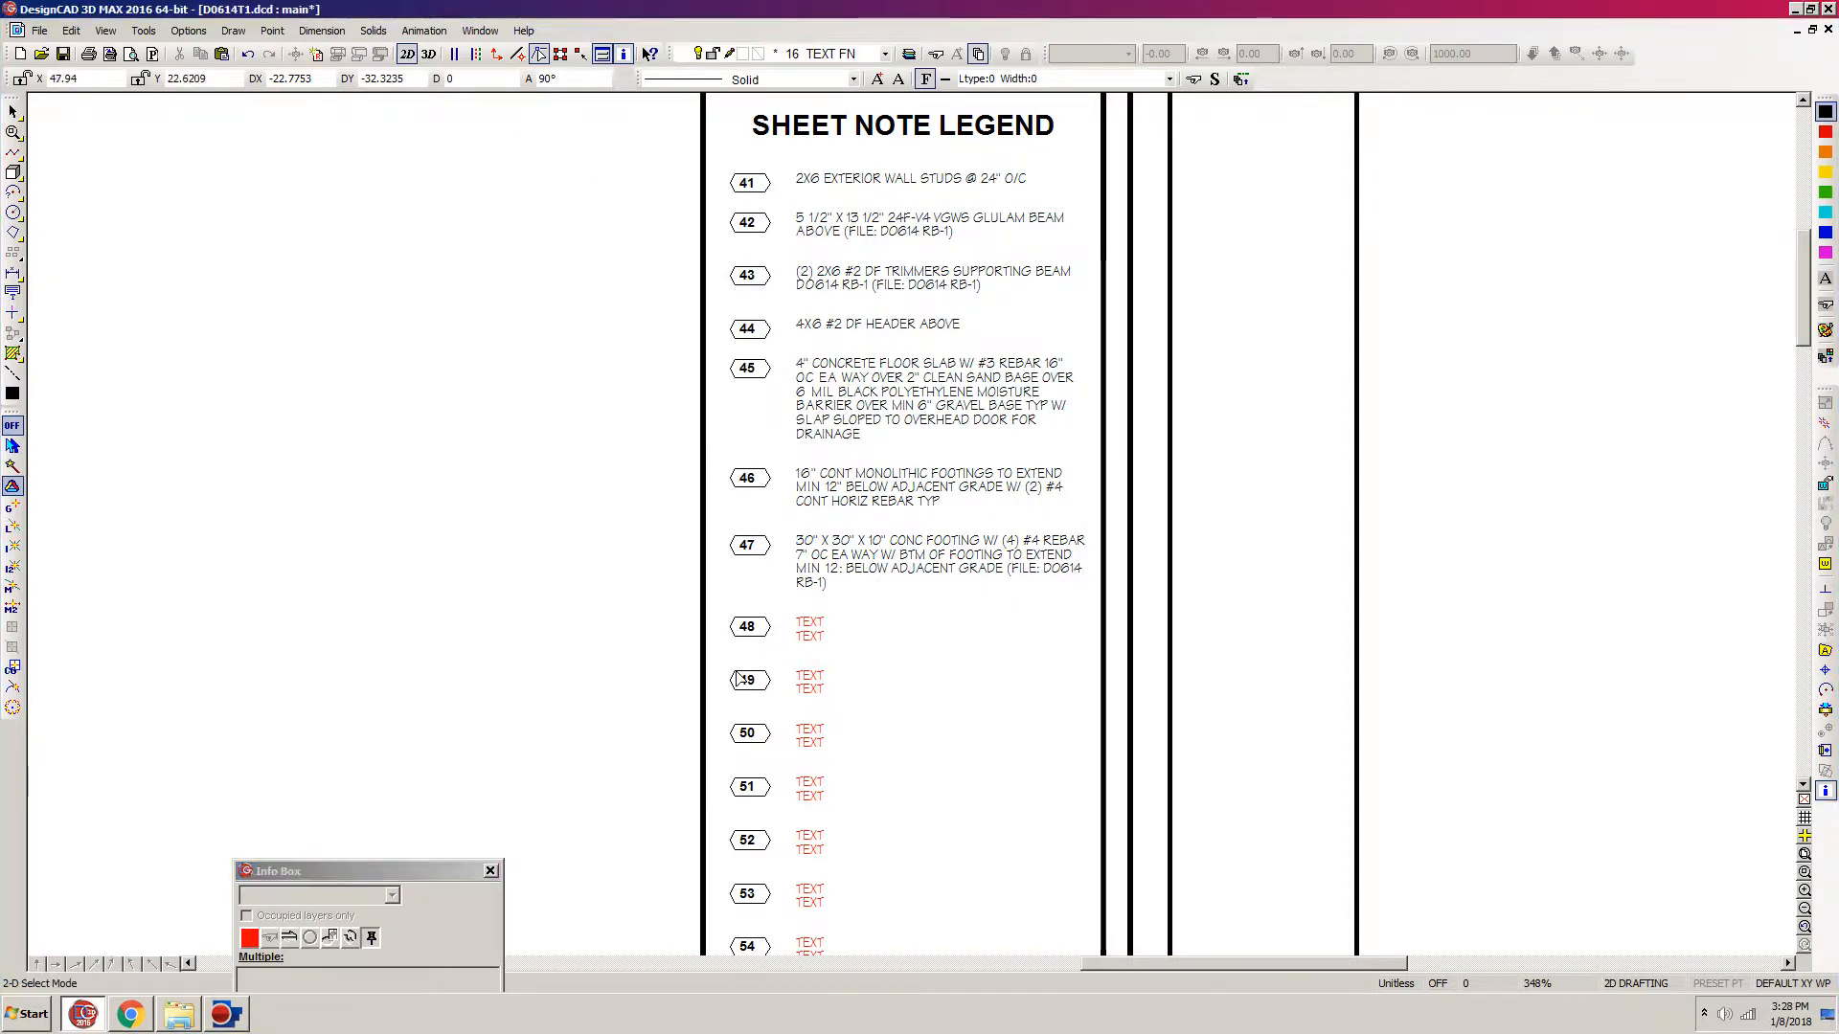
Step: Switch to the spreadsheet in Chrome and colour the 30" X 30" X 10" concrete footing note red
{"action": "left_click", "coordinate": [131, 1015]}
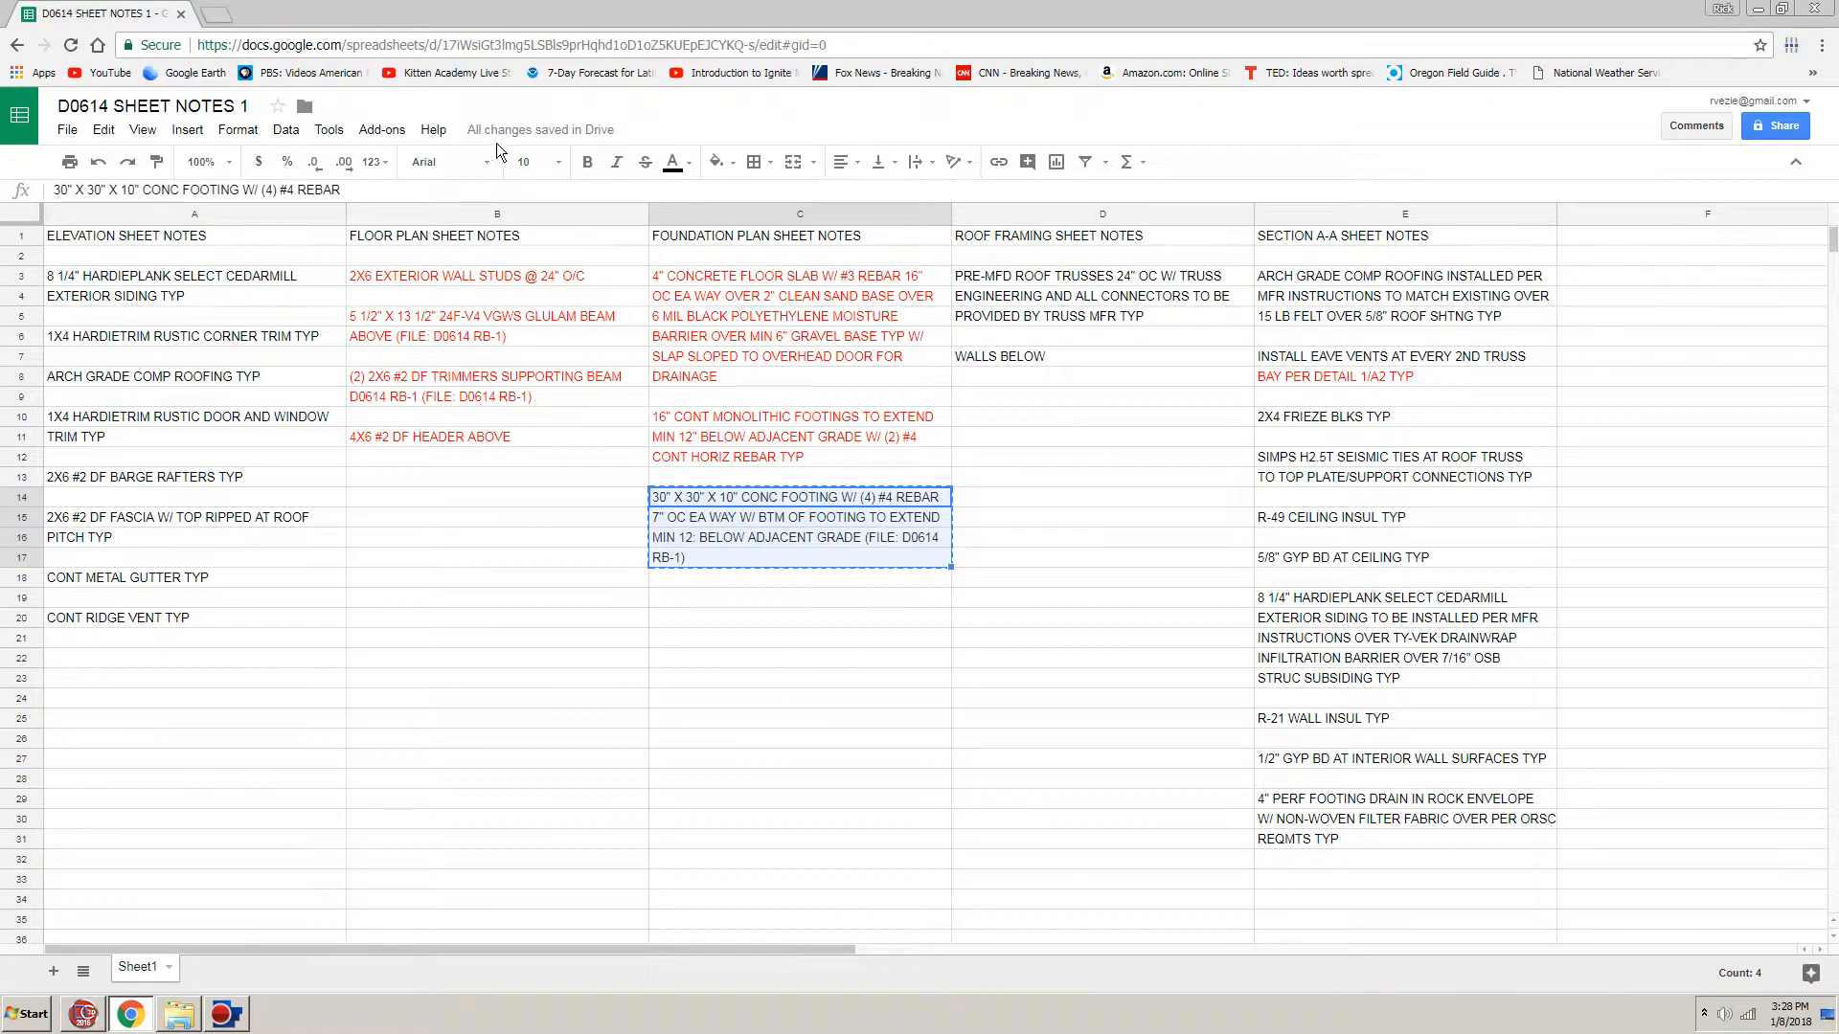
{"action": "left_click", "coordinate": [697, 169]}
{"action": "left_click", "coordinate": [691, 238]}
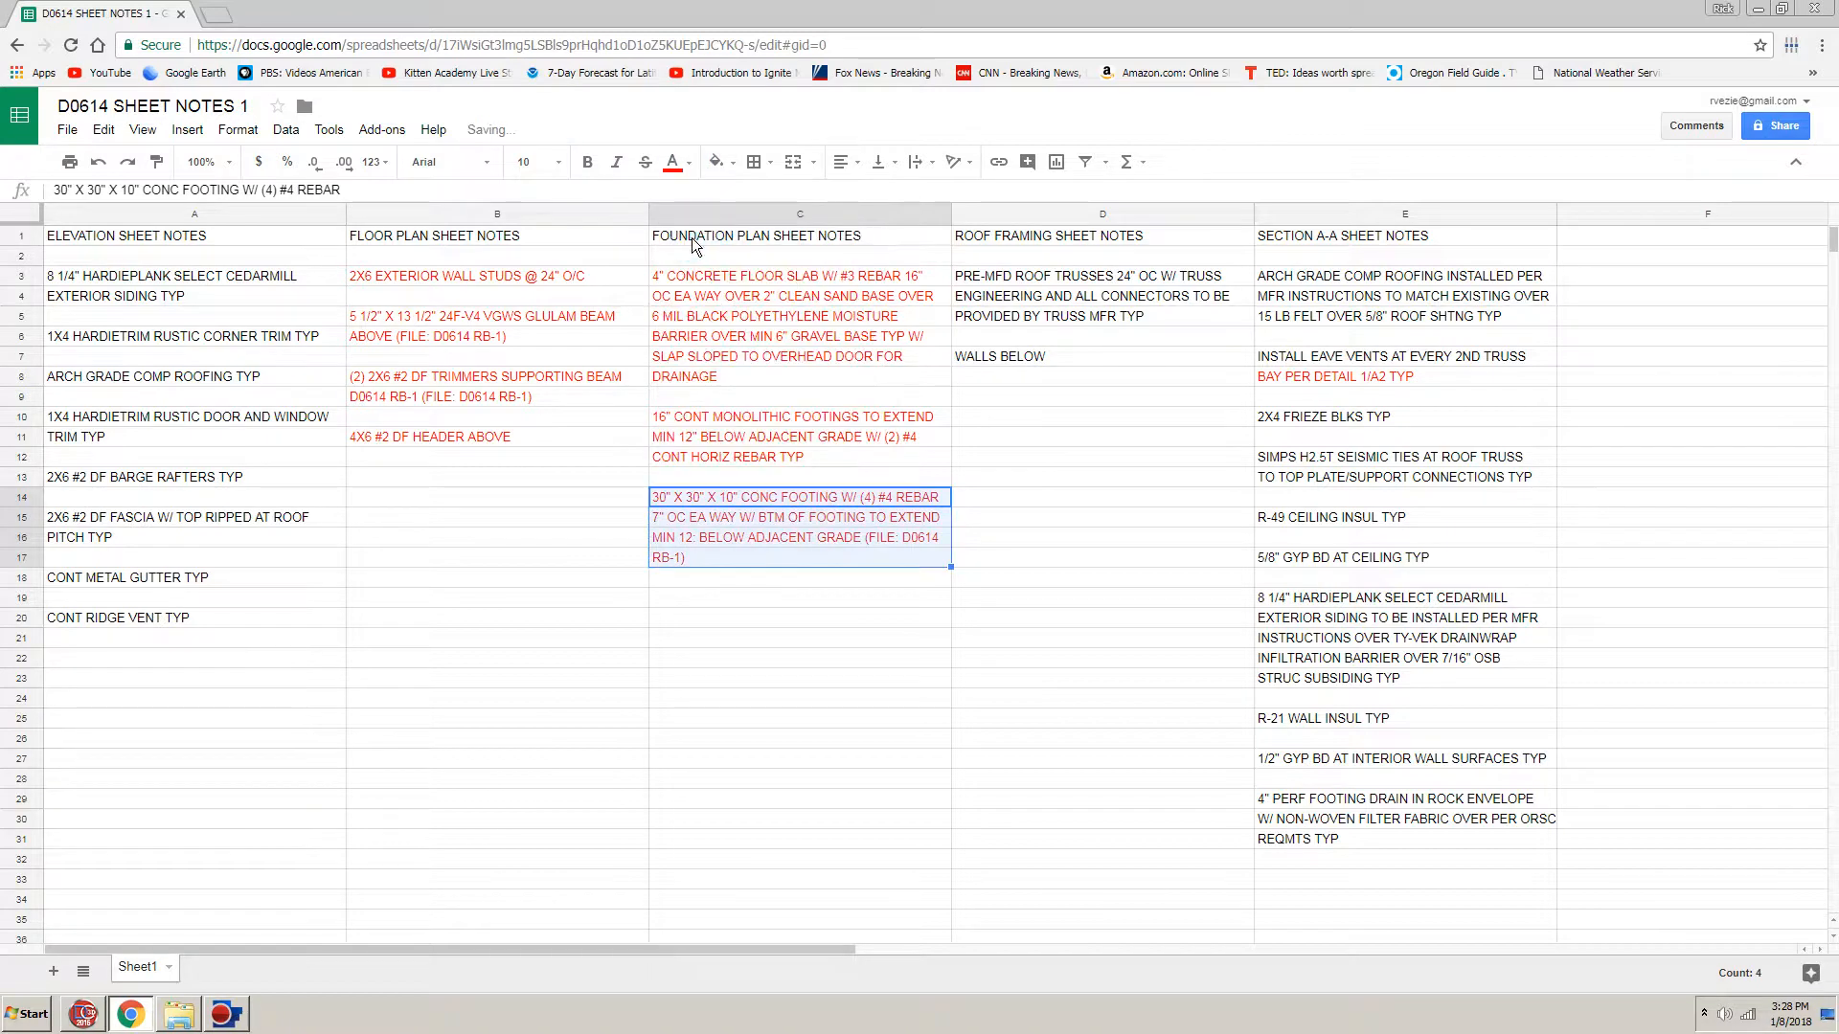
{"action": "left_click", "coordinate": [546, 745]}
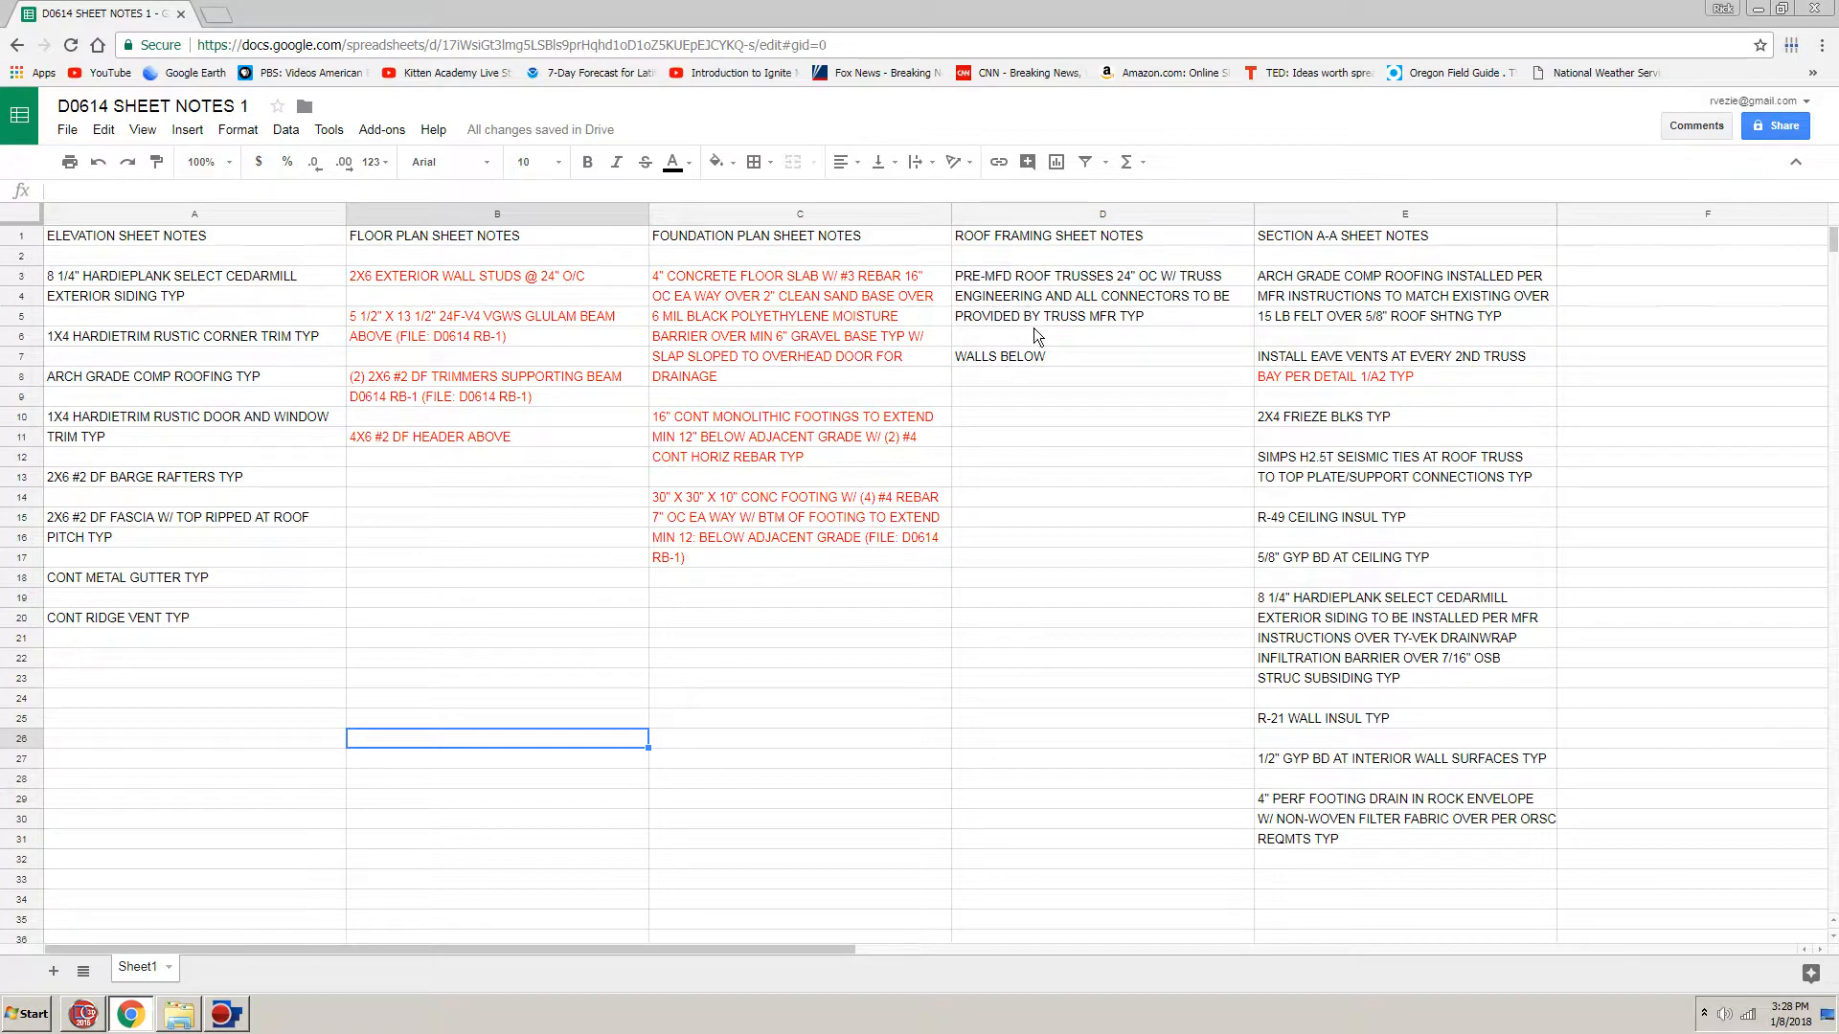
Step: Copy the three-line PRE-MFD roof trusses note from the roof framing column and return to DesignCAD
{"action": "left_click_drag", "start_coordinate": [1061, 278], "coordinate": [1065, 321]}
{"action": "key", "text": "ctrl+c"}
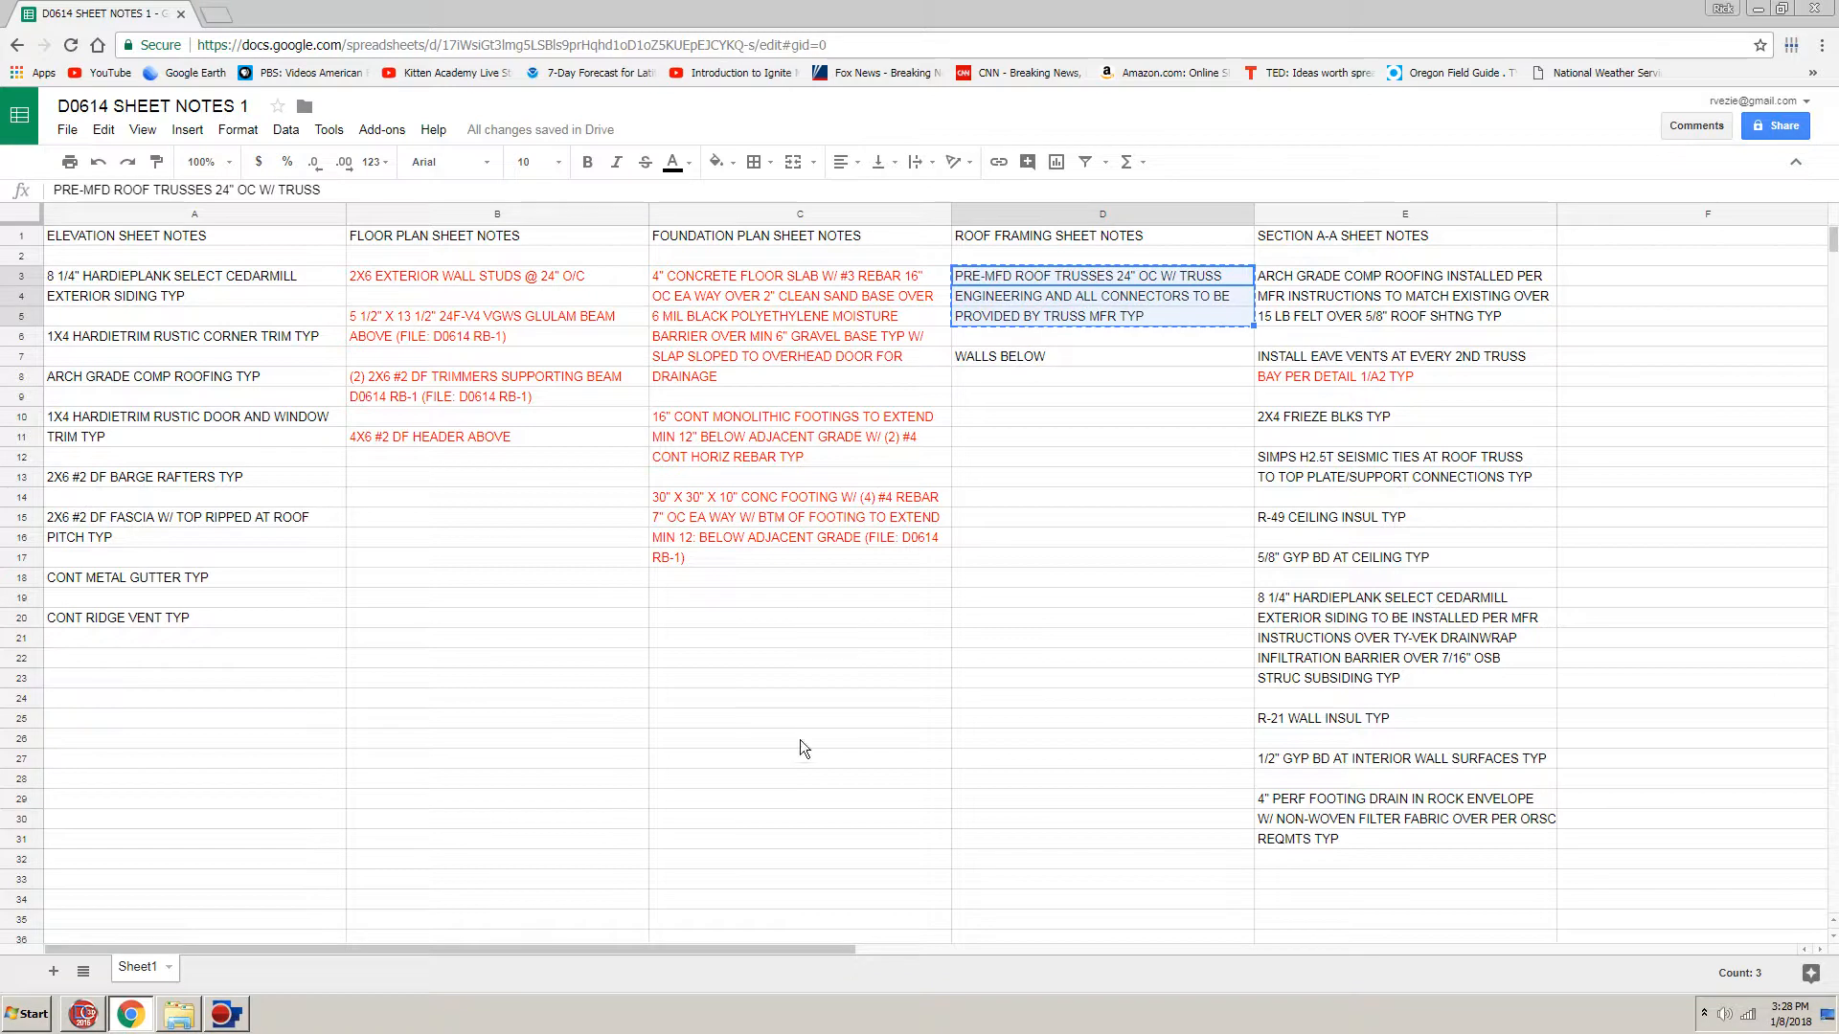
{"action": "left_click", "coordinate": [88, 1015]}
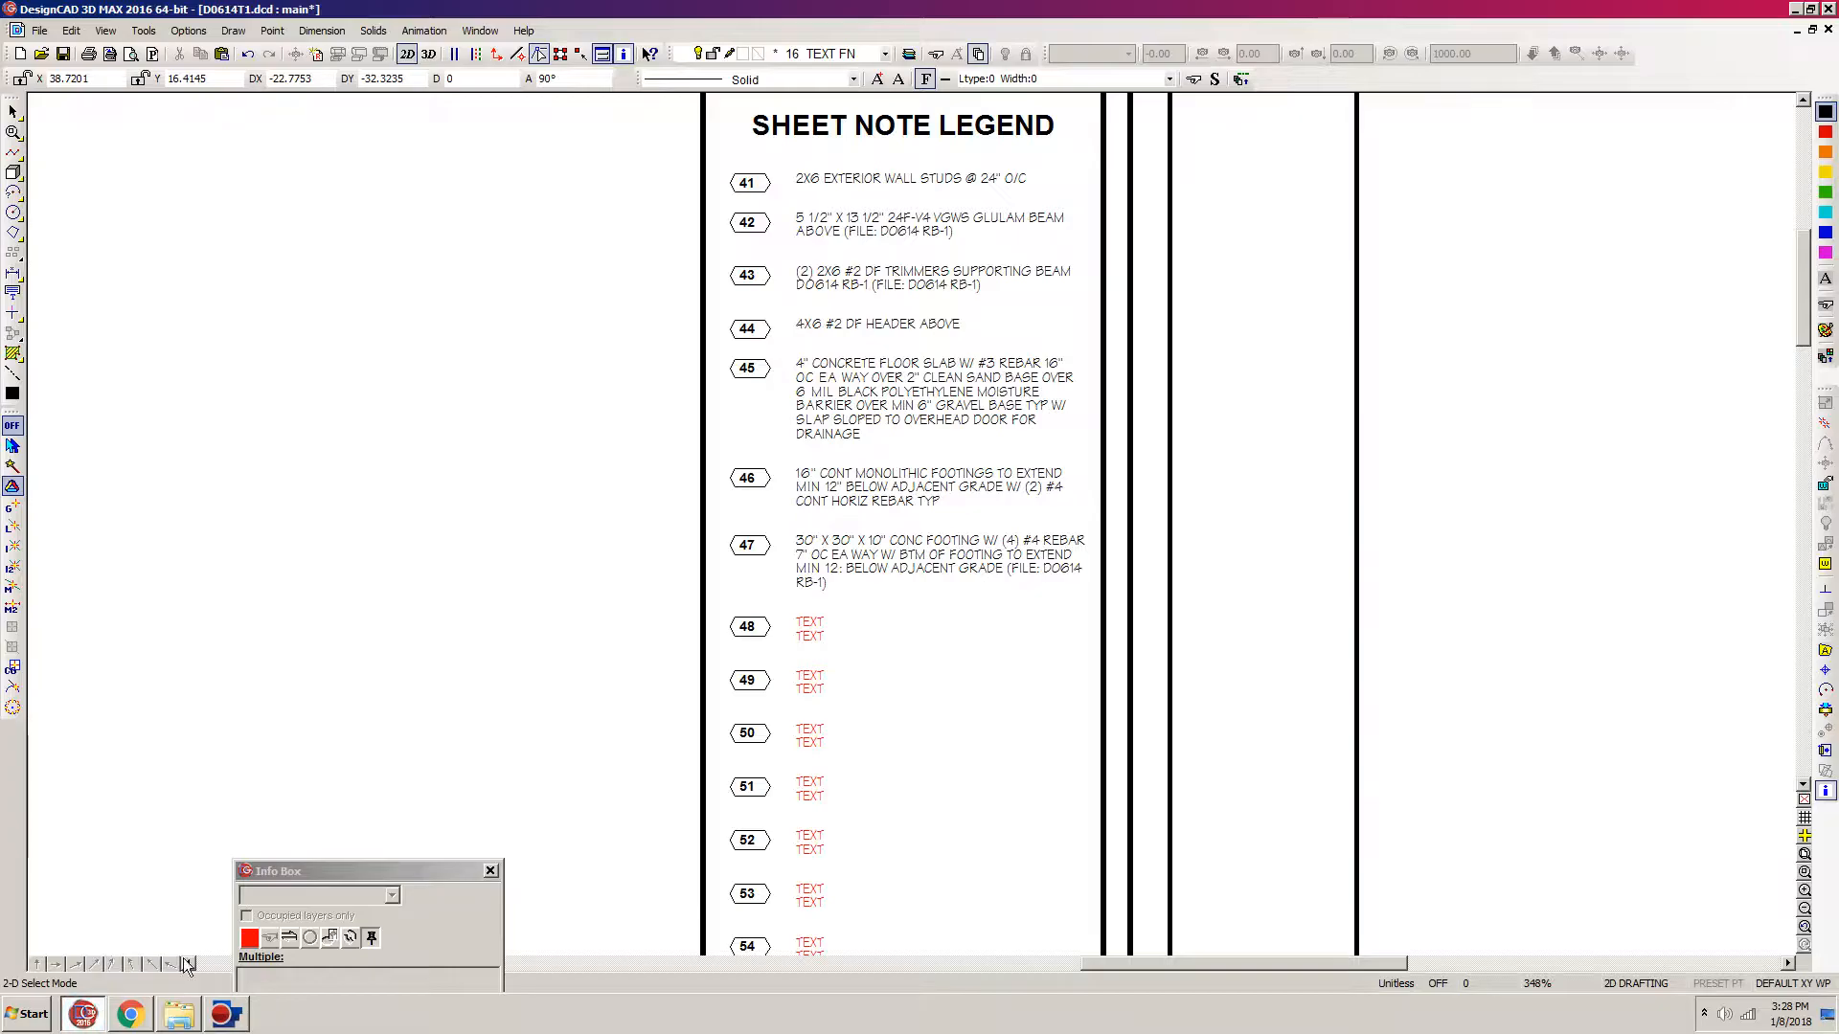
Step: Move the markers and placeholder text from note 49 onward slightly down to make room for a three-line note 48
{"action": "key", "text": "ctrl+w"}
{"action": "key", "text": "z"}
{"action": "left_click", "coordinate": [1366, 113]}
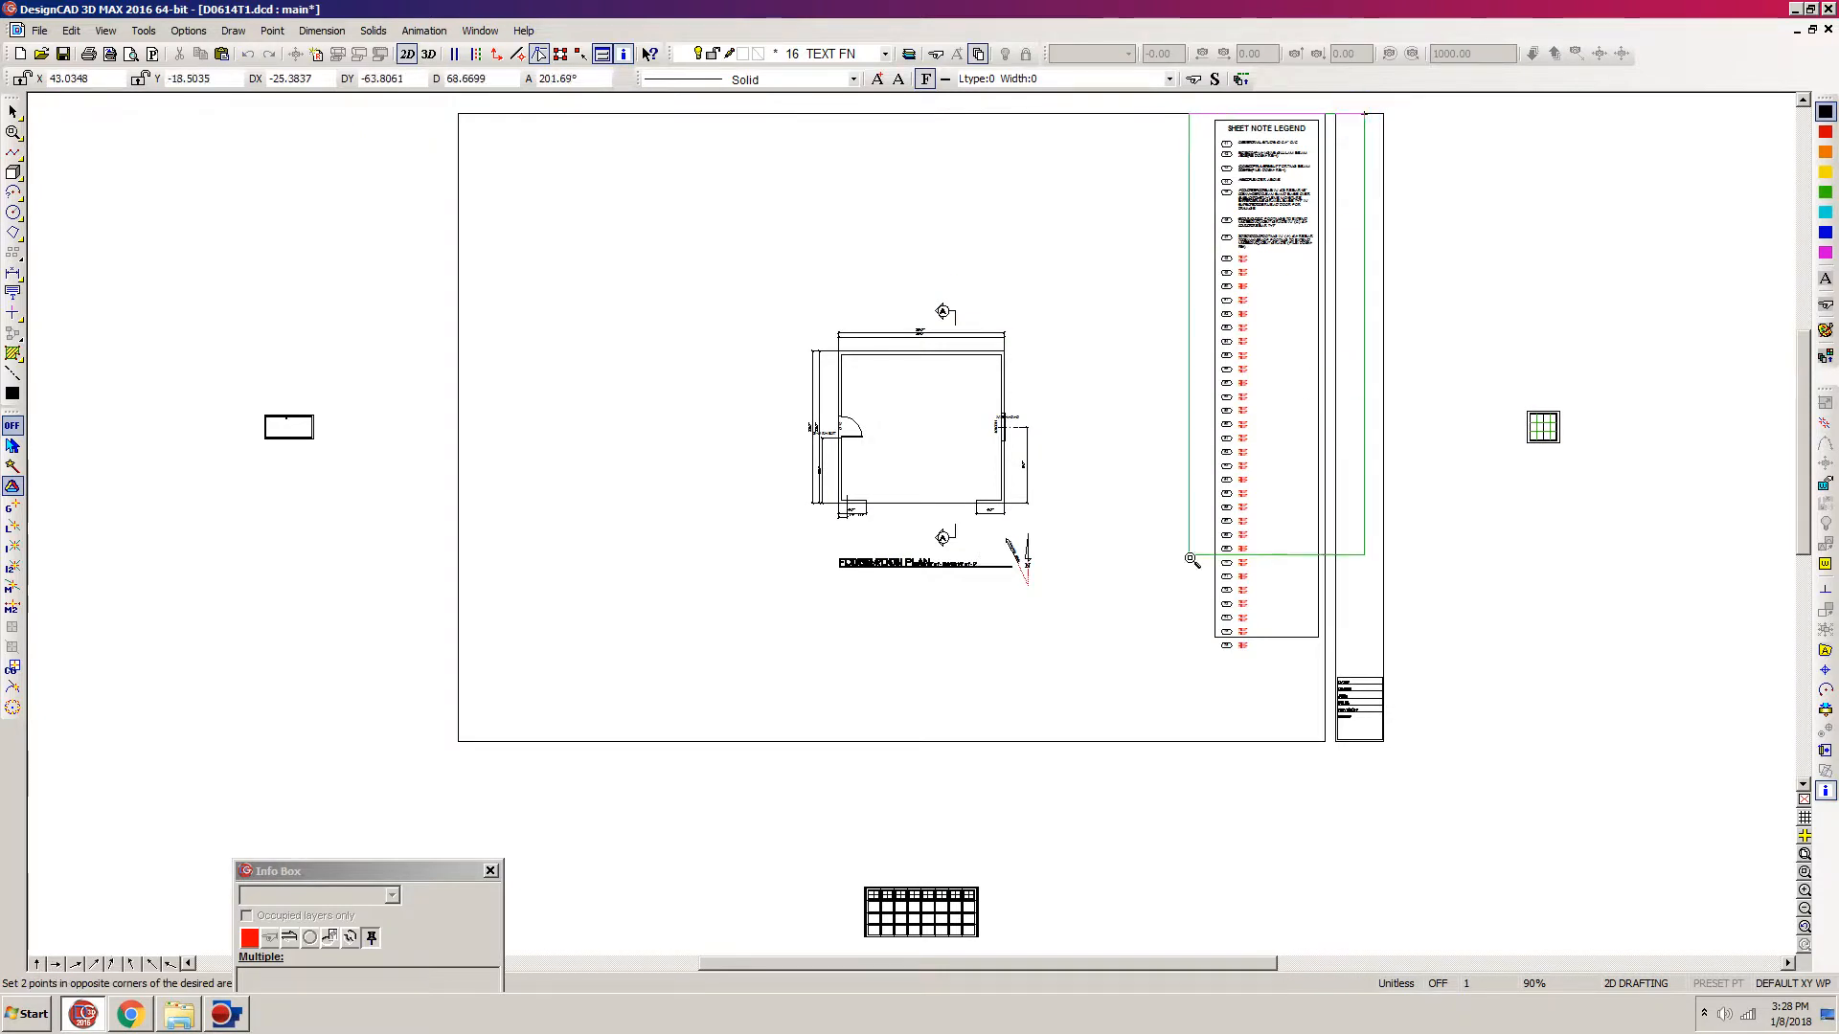
{"action": "left_click", "coordinate": [1187, 667]}
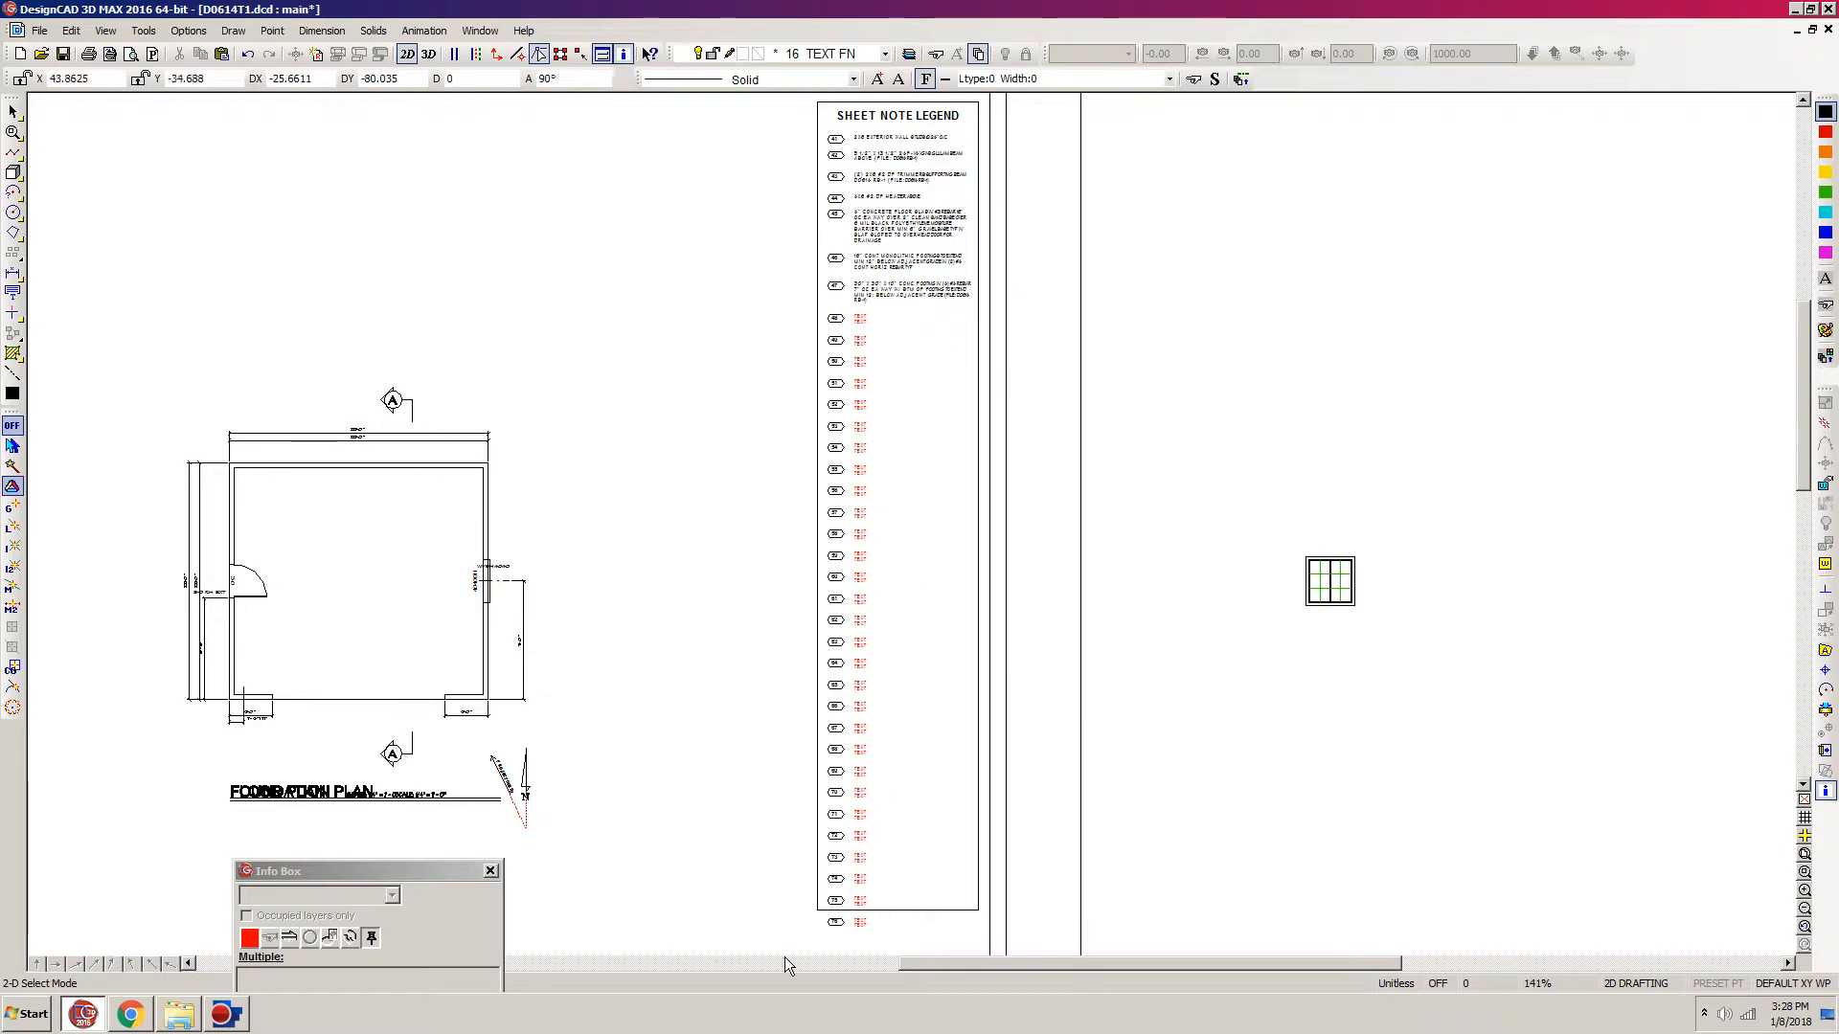
{"action": "left_click_drag", "start_coordinate": [790, 948], "coordinate": [1224, 334]}
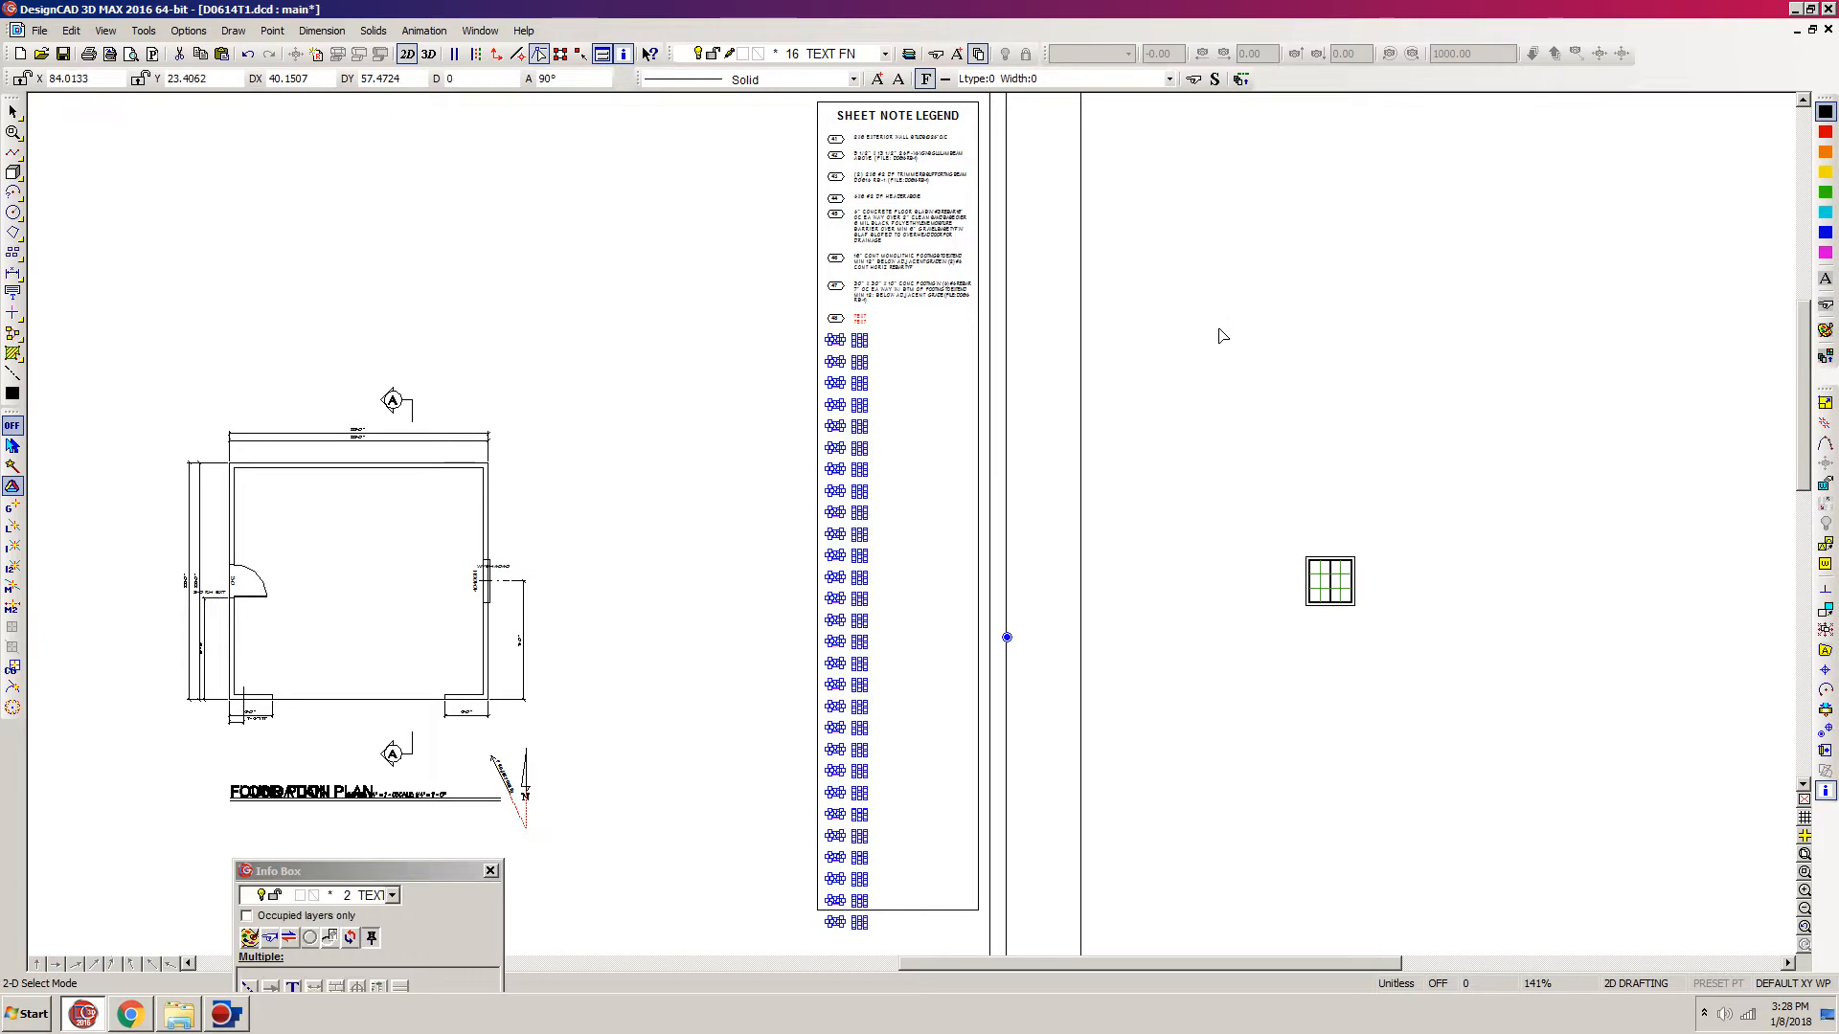
{"action": "left_click", "coordinate": [1006, 637]}
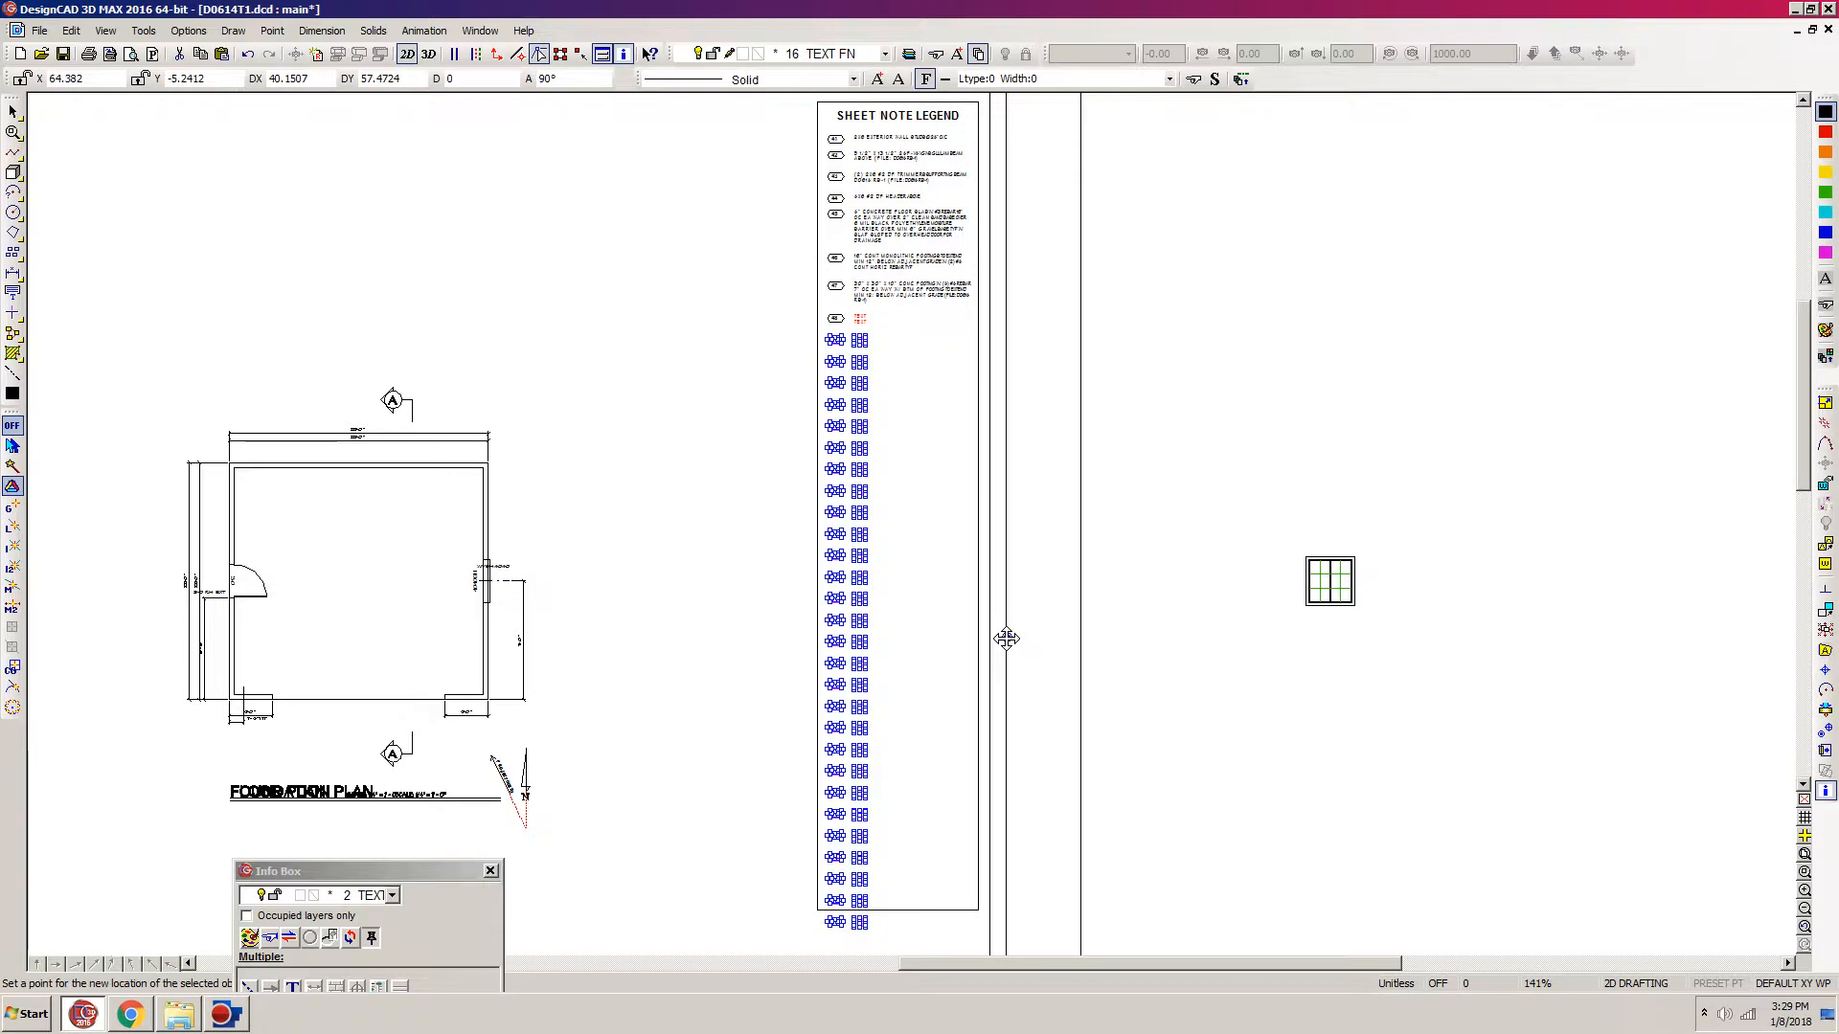
{"action": "key", "text": "m"}
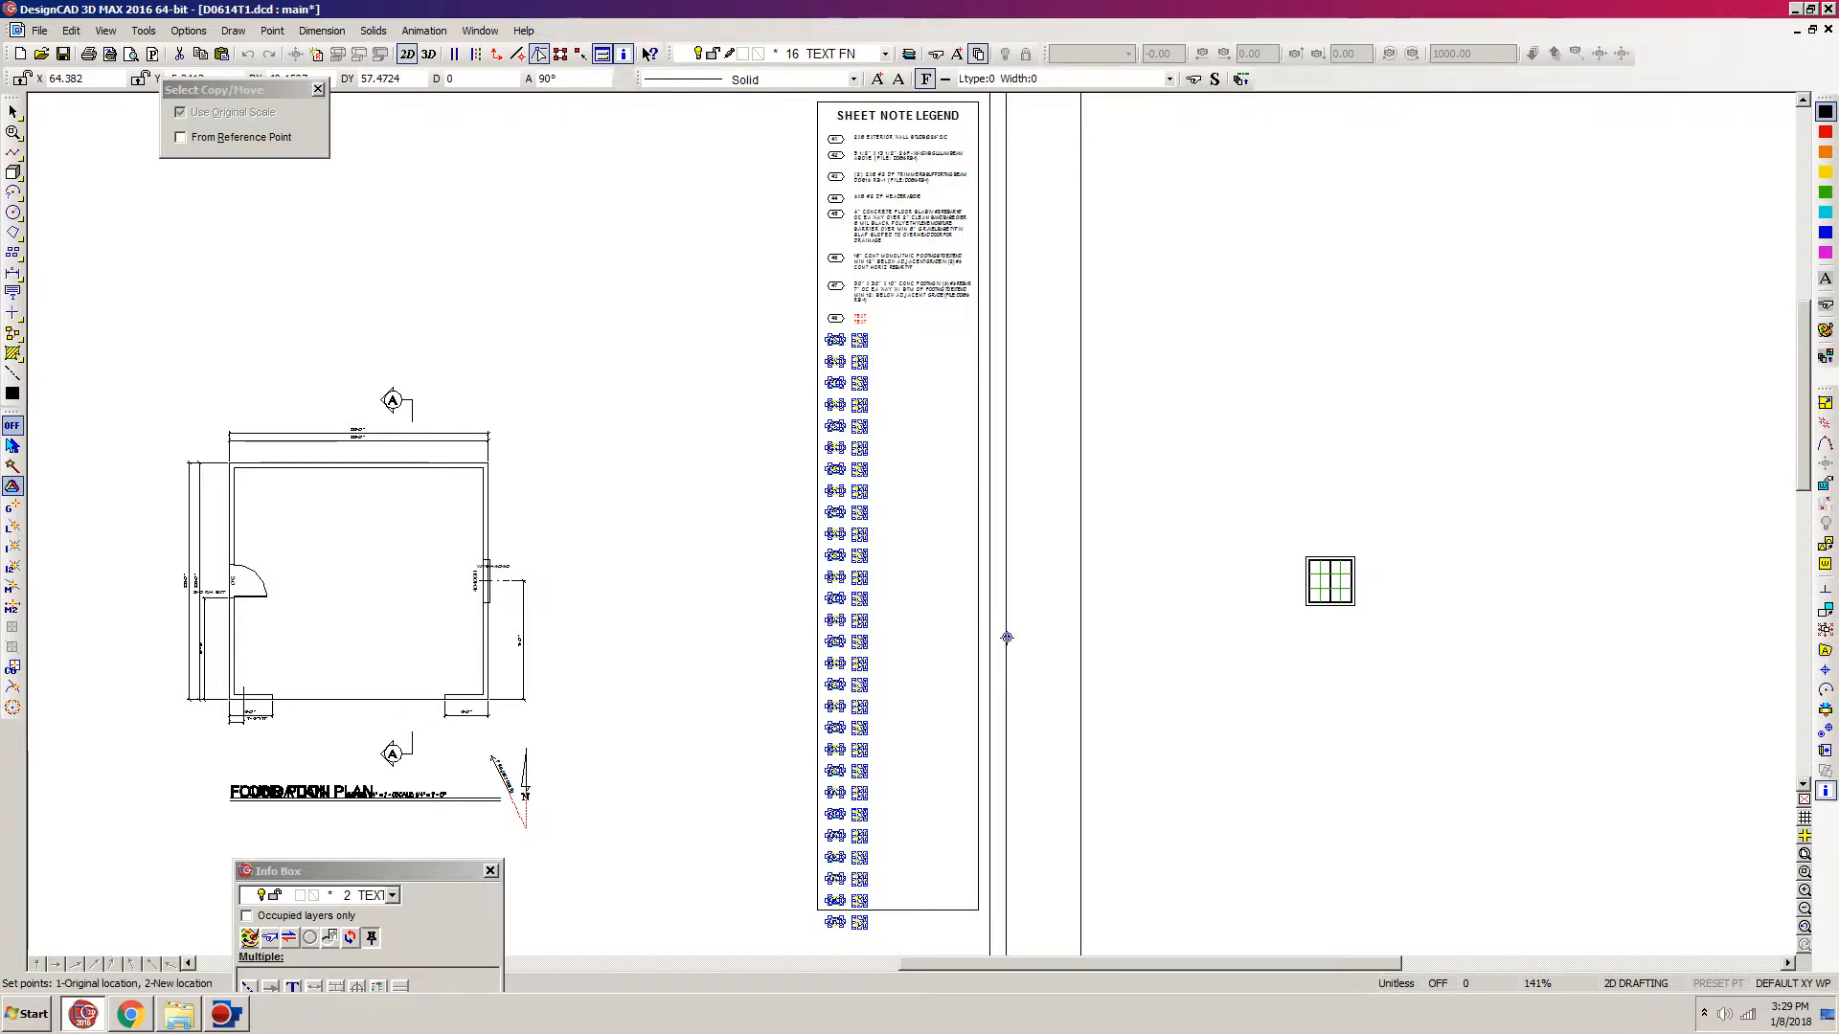
{"action": "left_click", "coordinate": [1007, 638]}
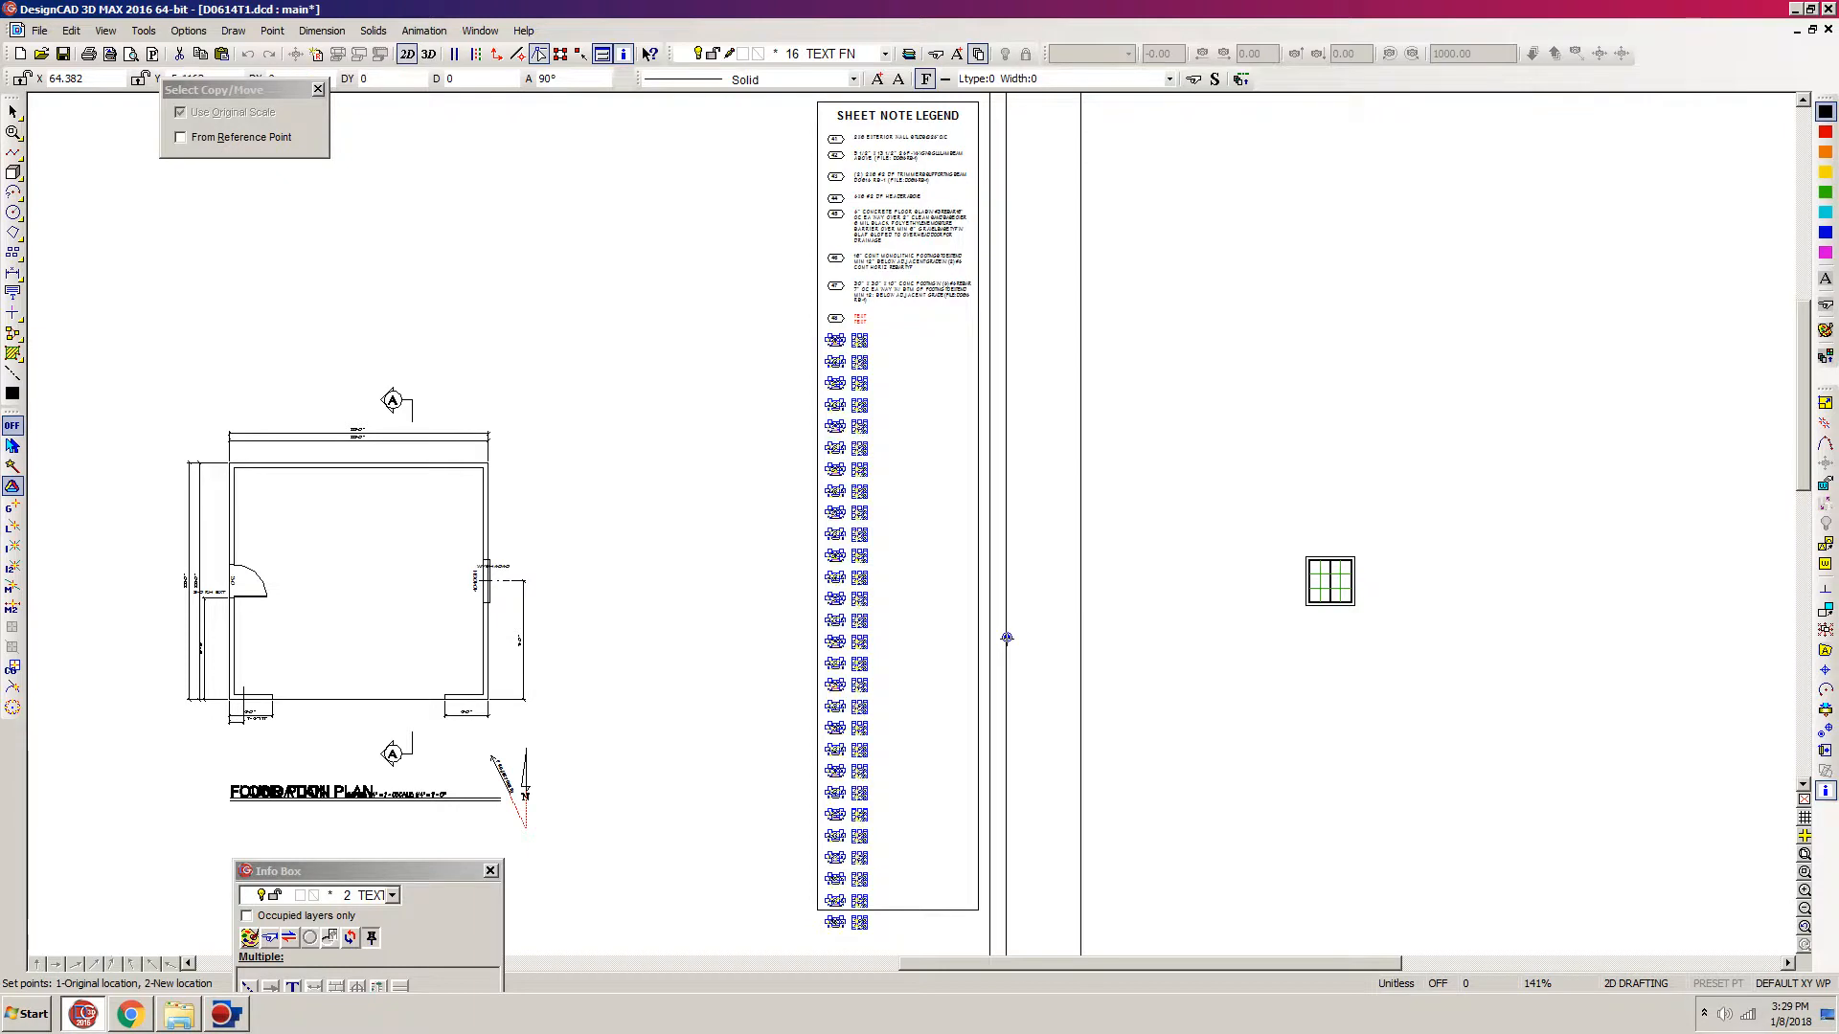
{"action": "left_click", "coordinate": [1007, 643]}
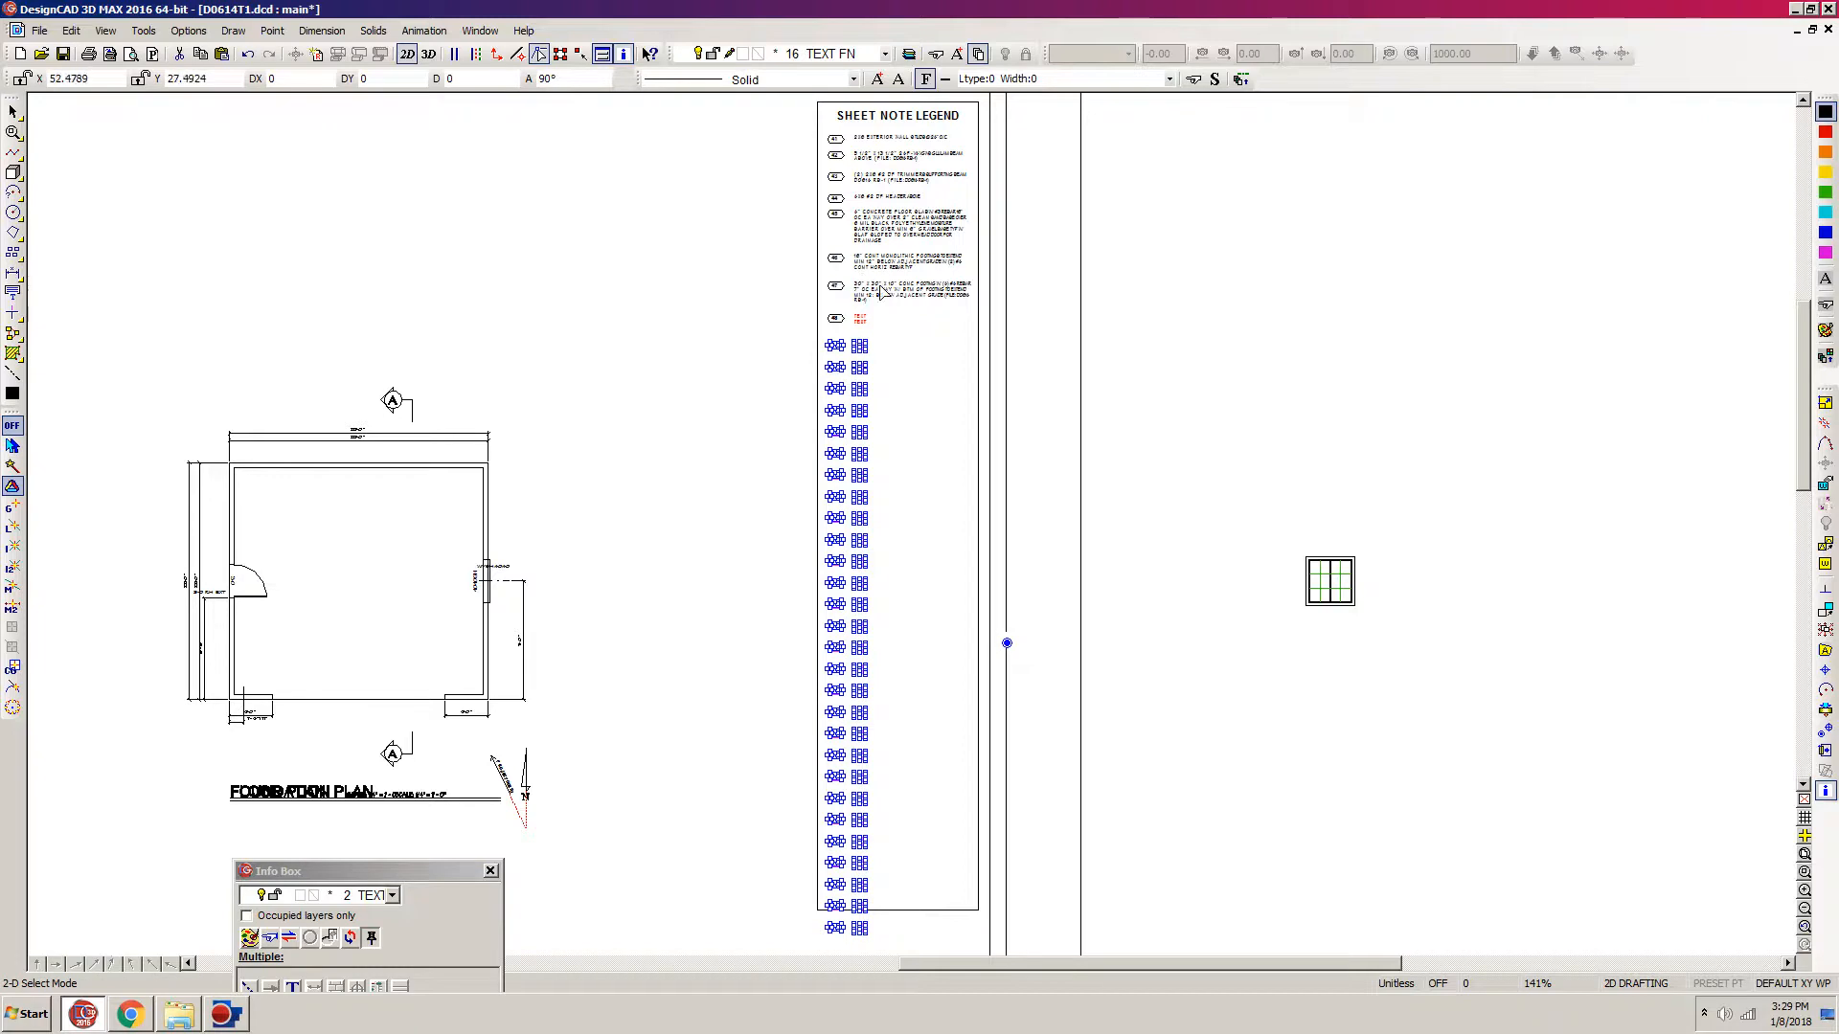
Step: Place the copied PRE-MFD roof trusses note as a multiline text block beside note 48 and delete the red placeholder under it
{"action": "left_click_drag", "start_coordinate": [1101, 238], "coordinate": [801, 474]}
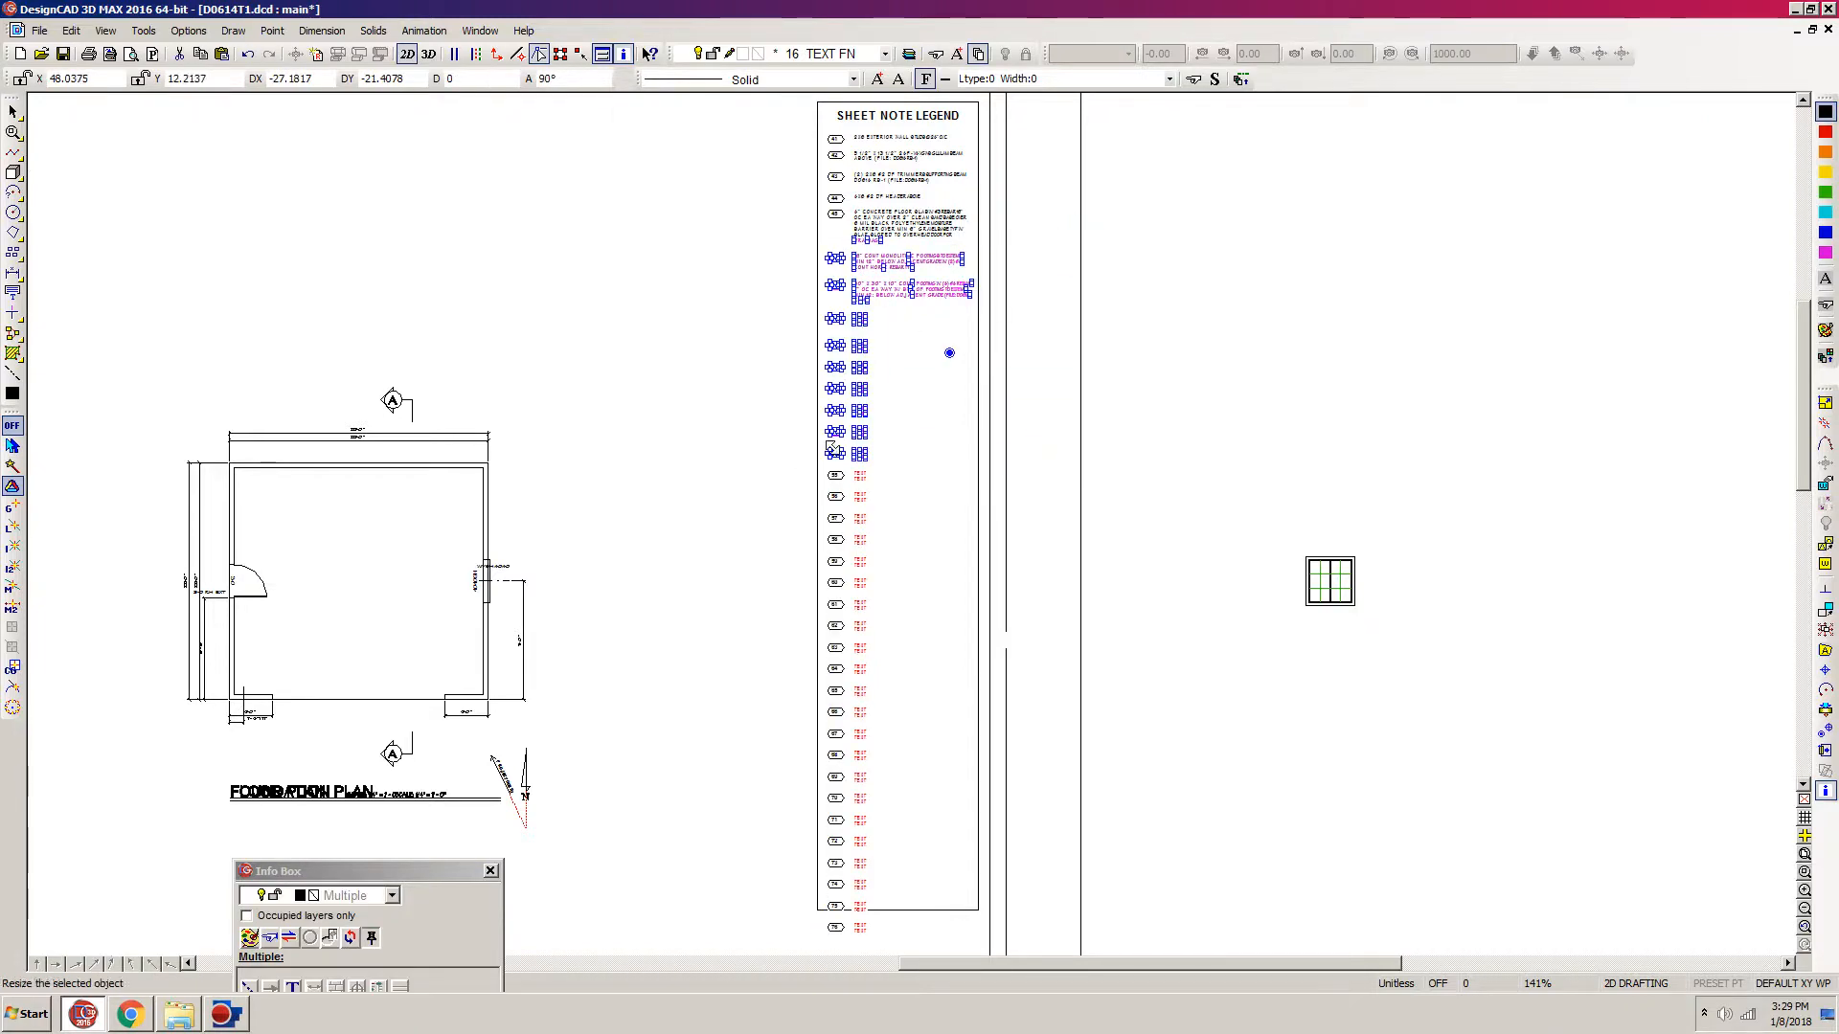
{"action": "left_click", "coordinate": [876, 394]}
{"action": "left_click_drag", "start_coordinate": [1038, 213], "coordinate": [792, 476]}
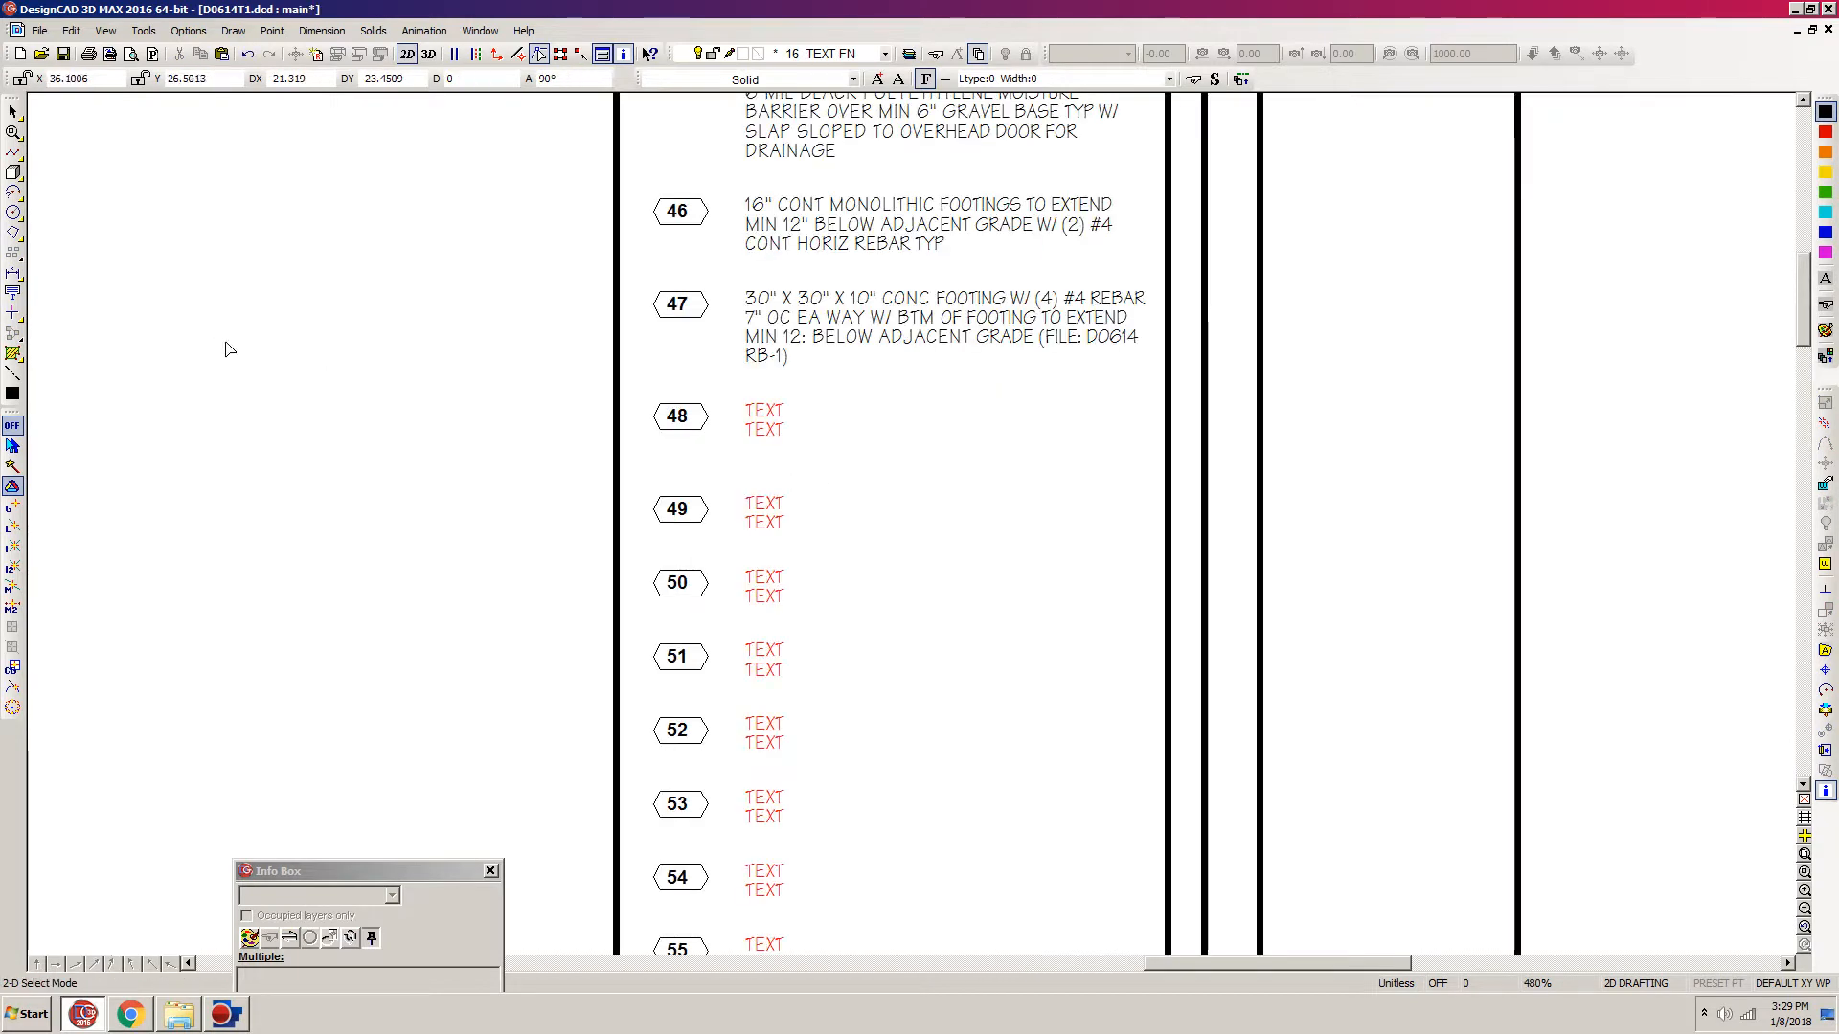
{"action": "left_click", "coordinate": [12, 294]}
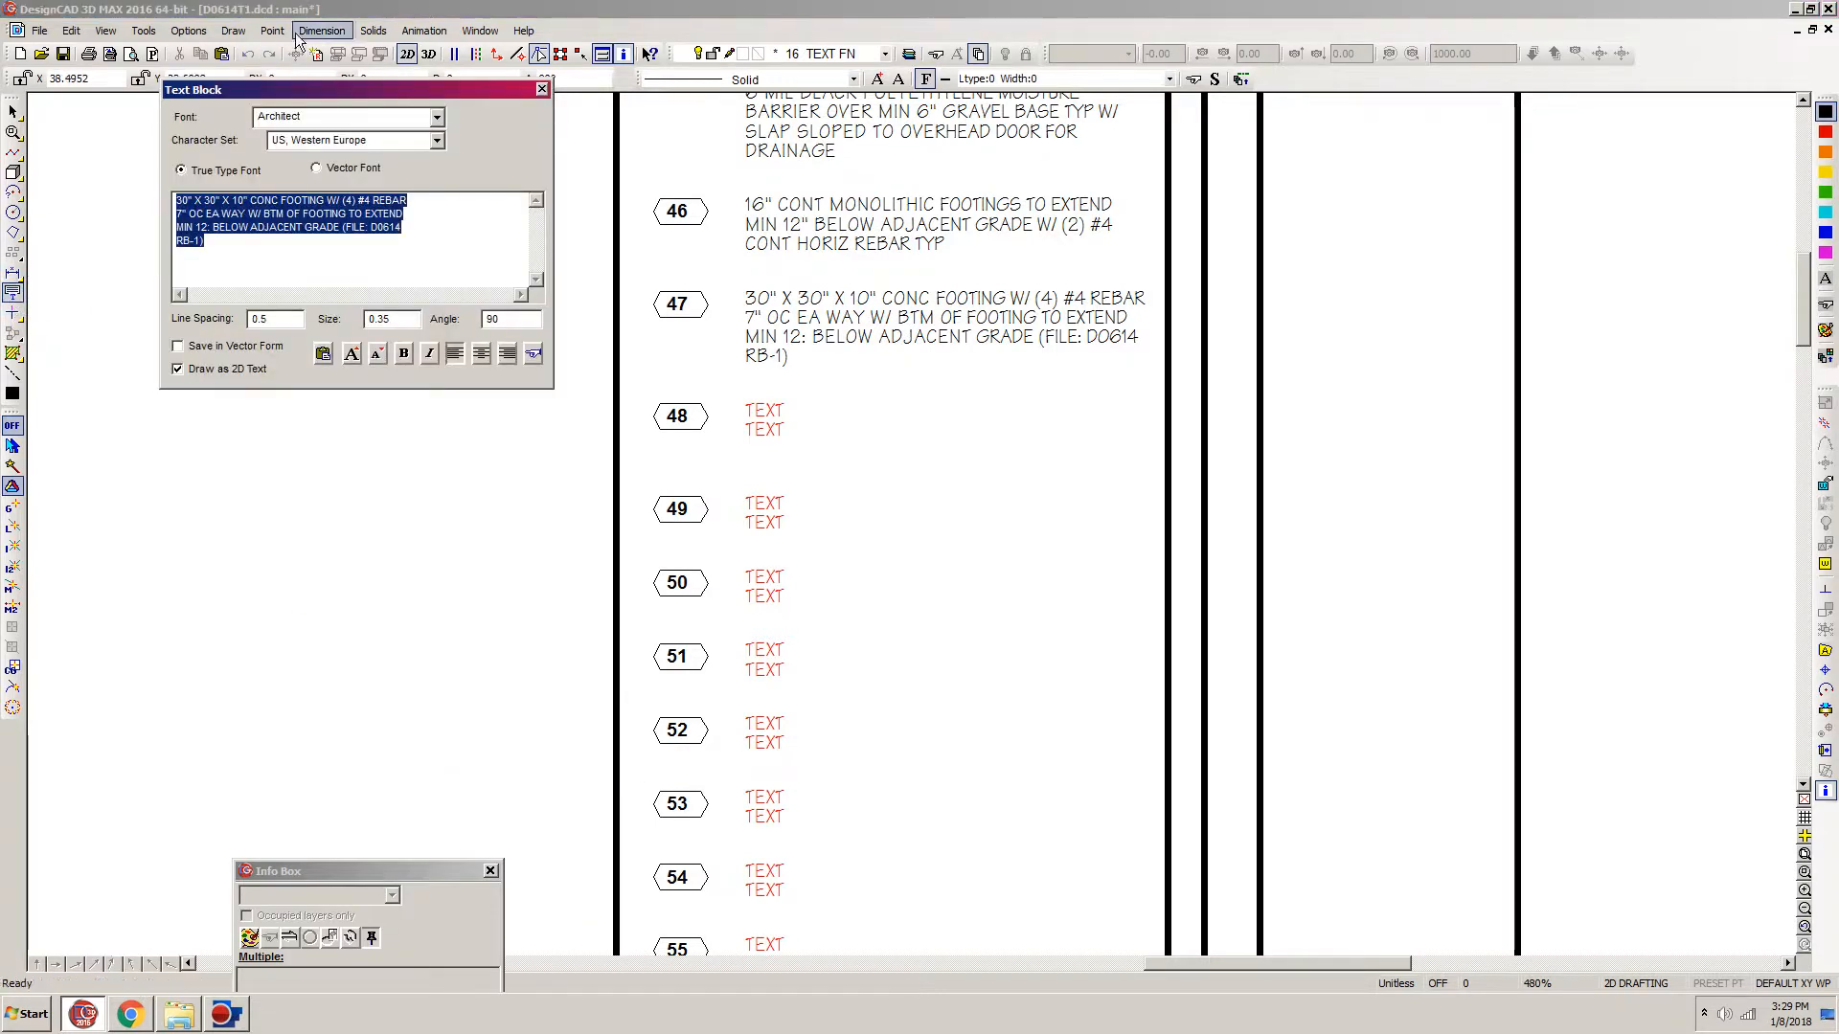
{"action": "left_click", "coordinate": [132, 1021]}
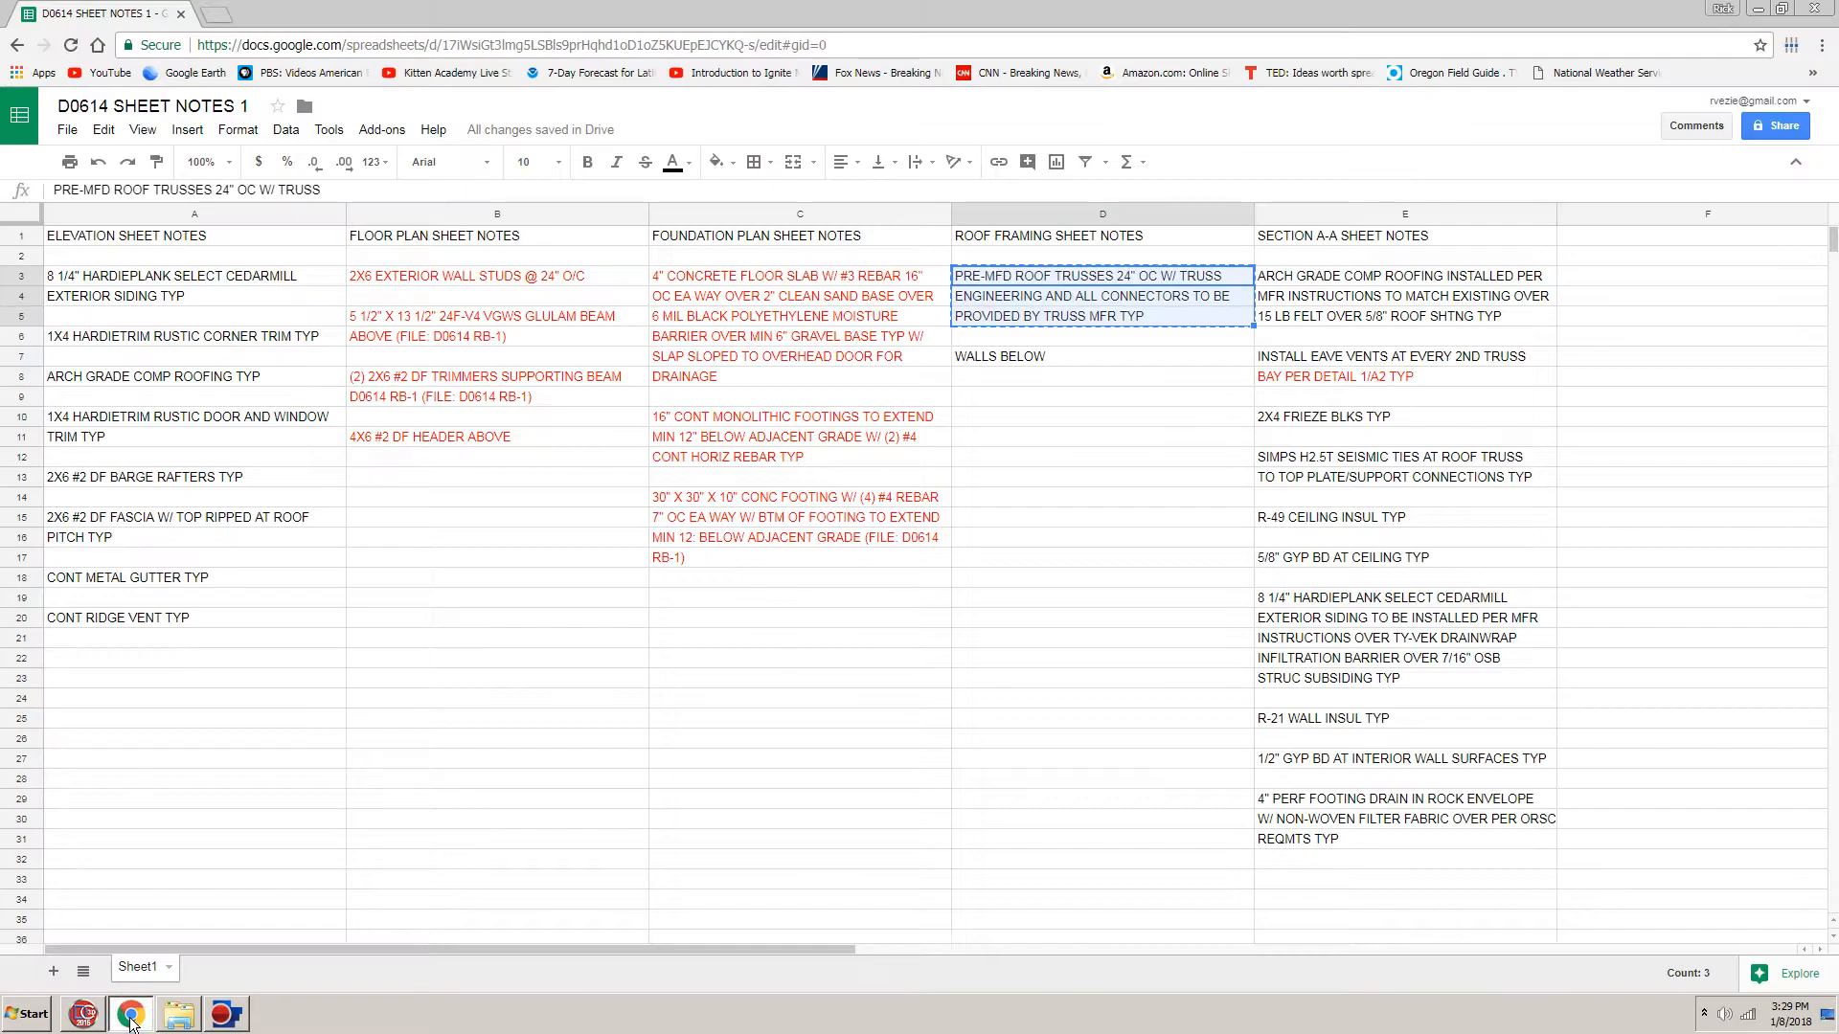
{"action": "left_click", "coordinate": [83, 1014]}
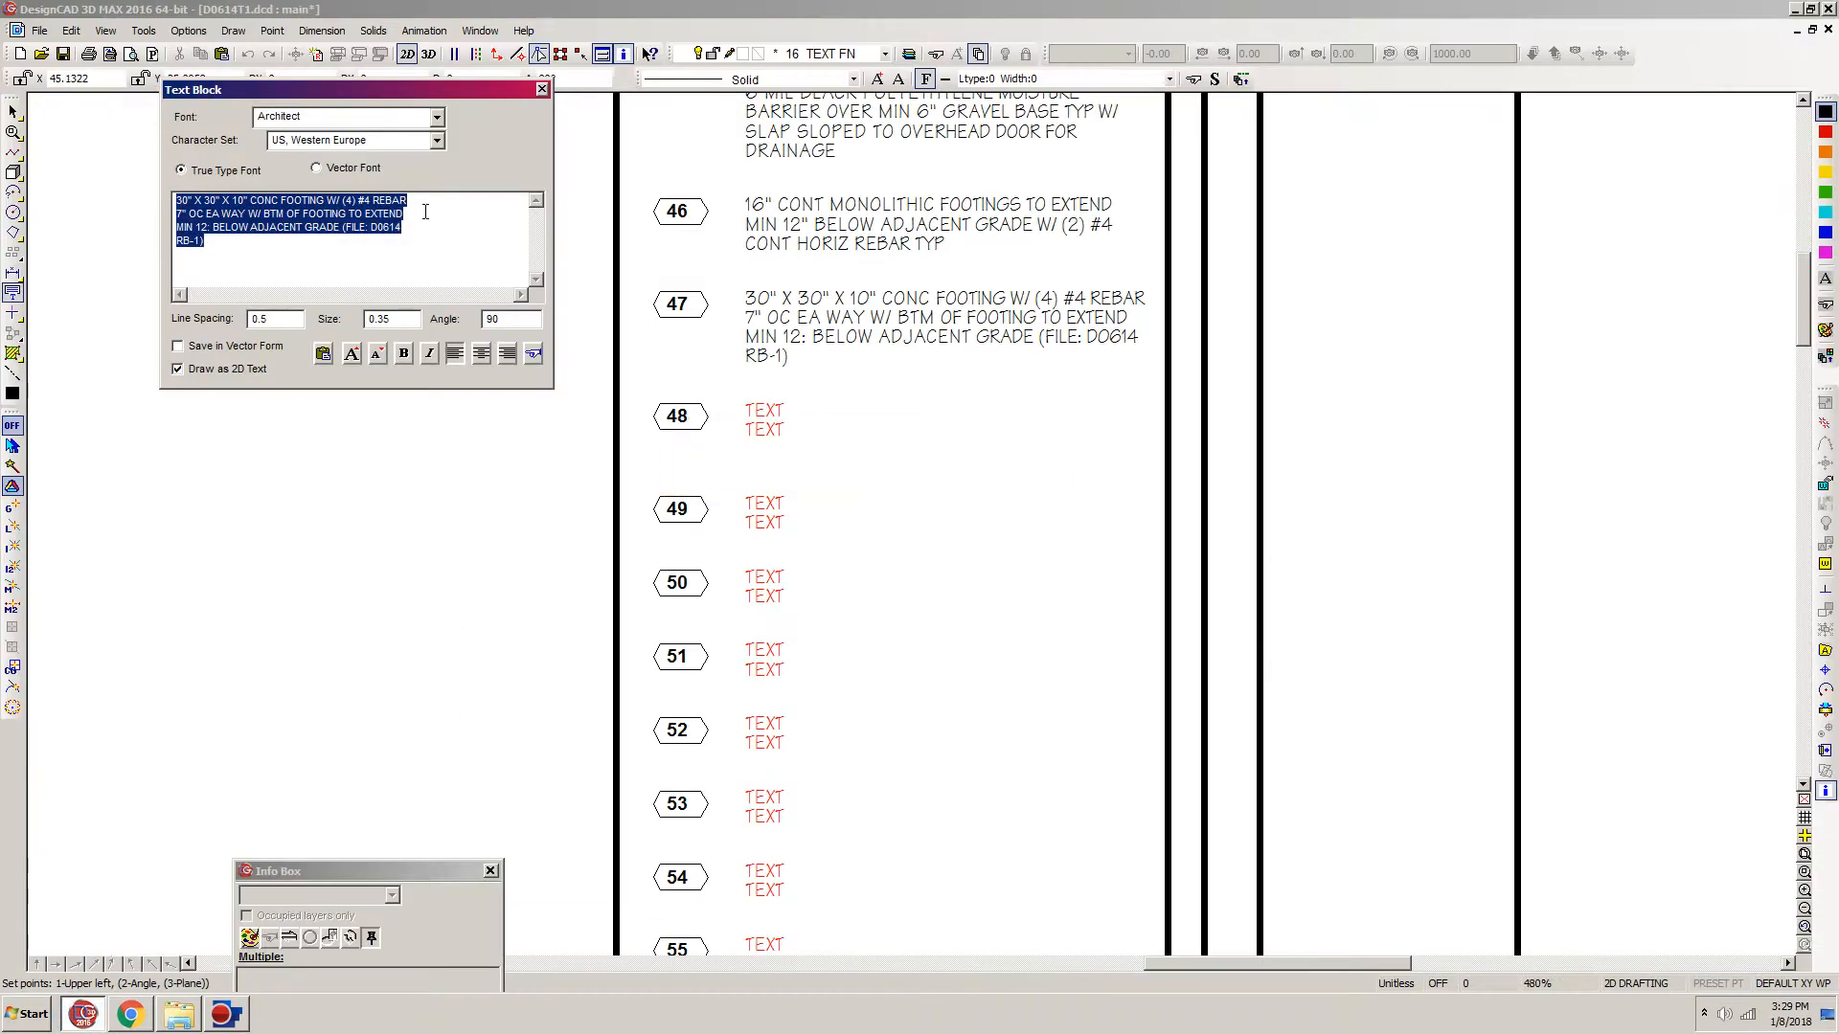
{"action": "key", "text": "ctrl+v"}
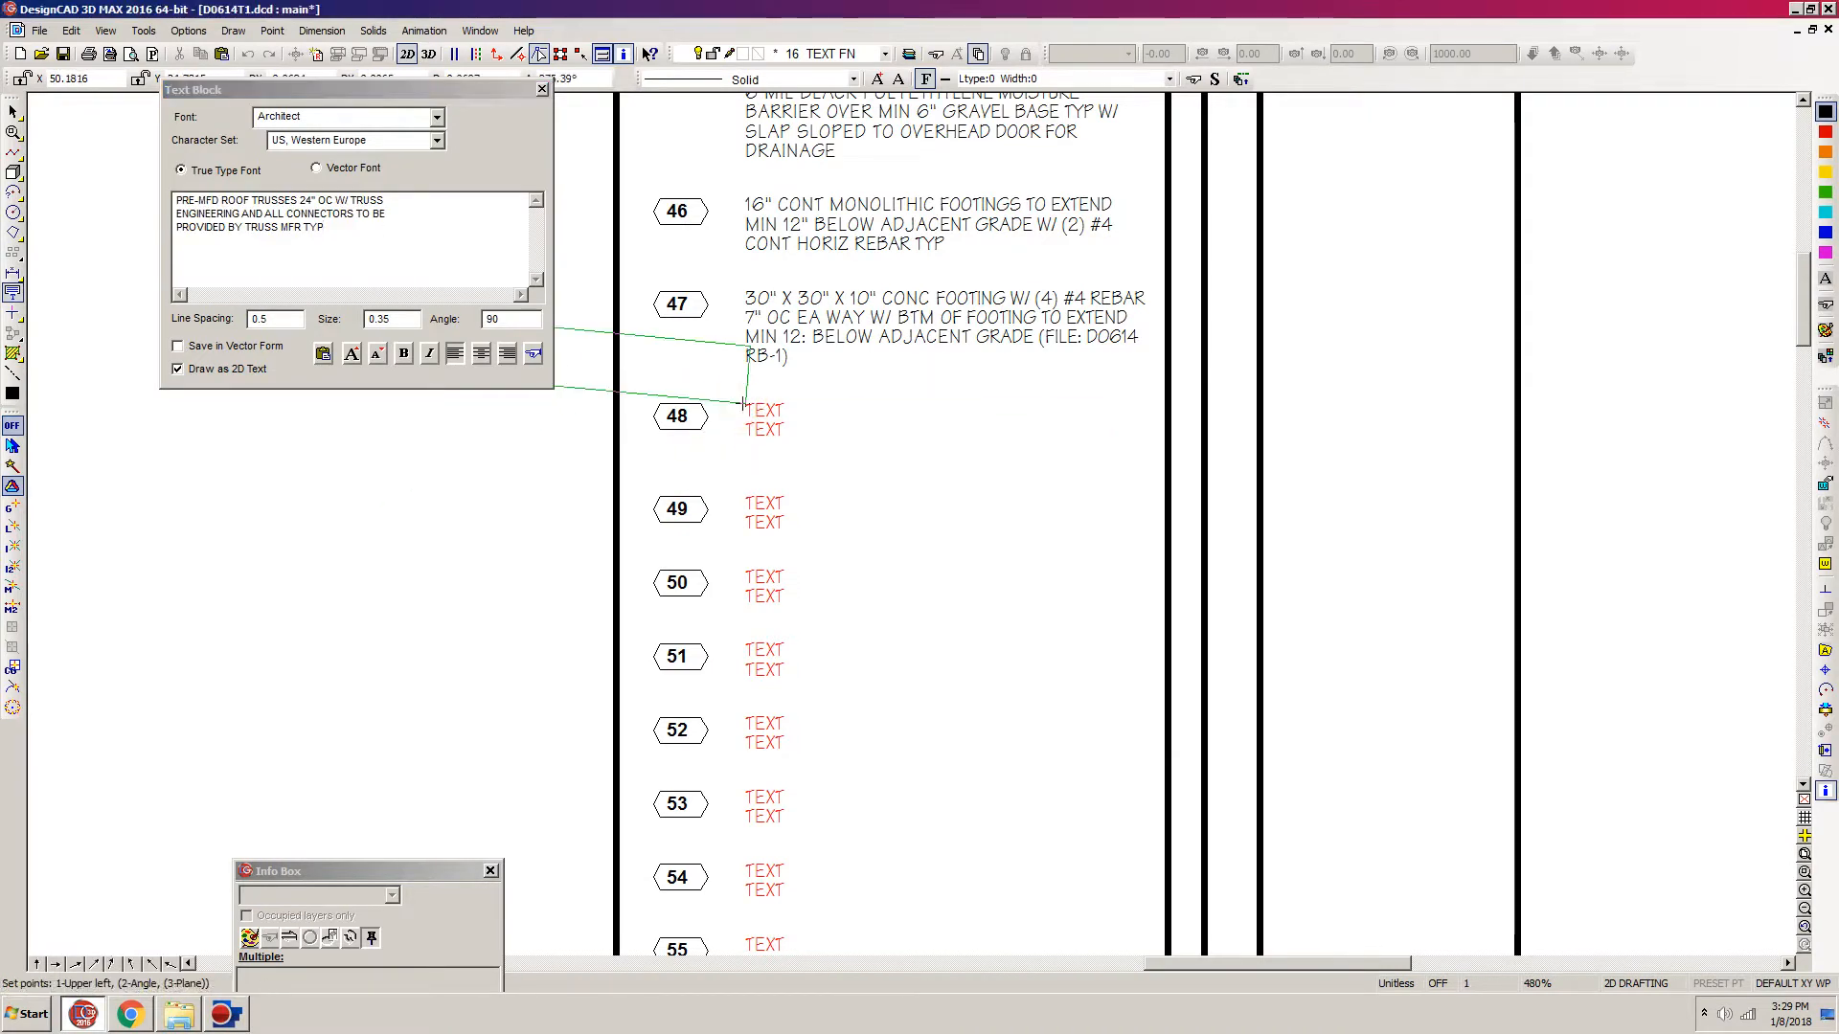
{"action": "left_click", "coordinate": [745, 402]}
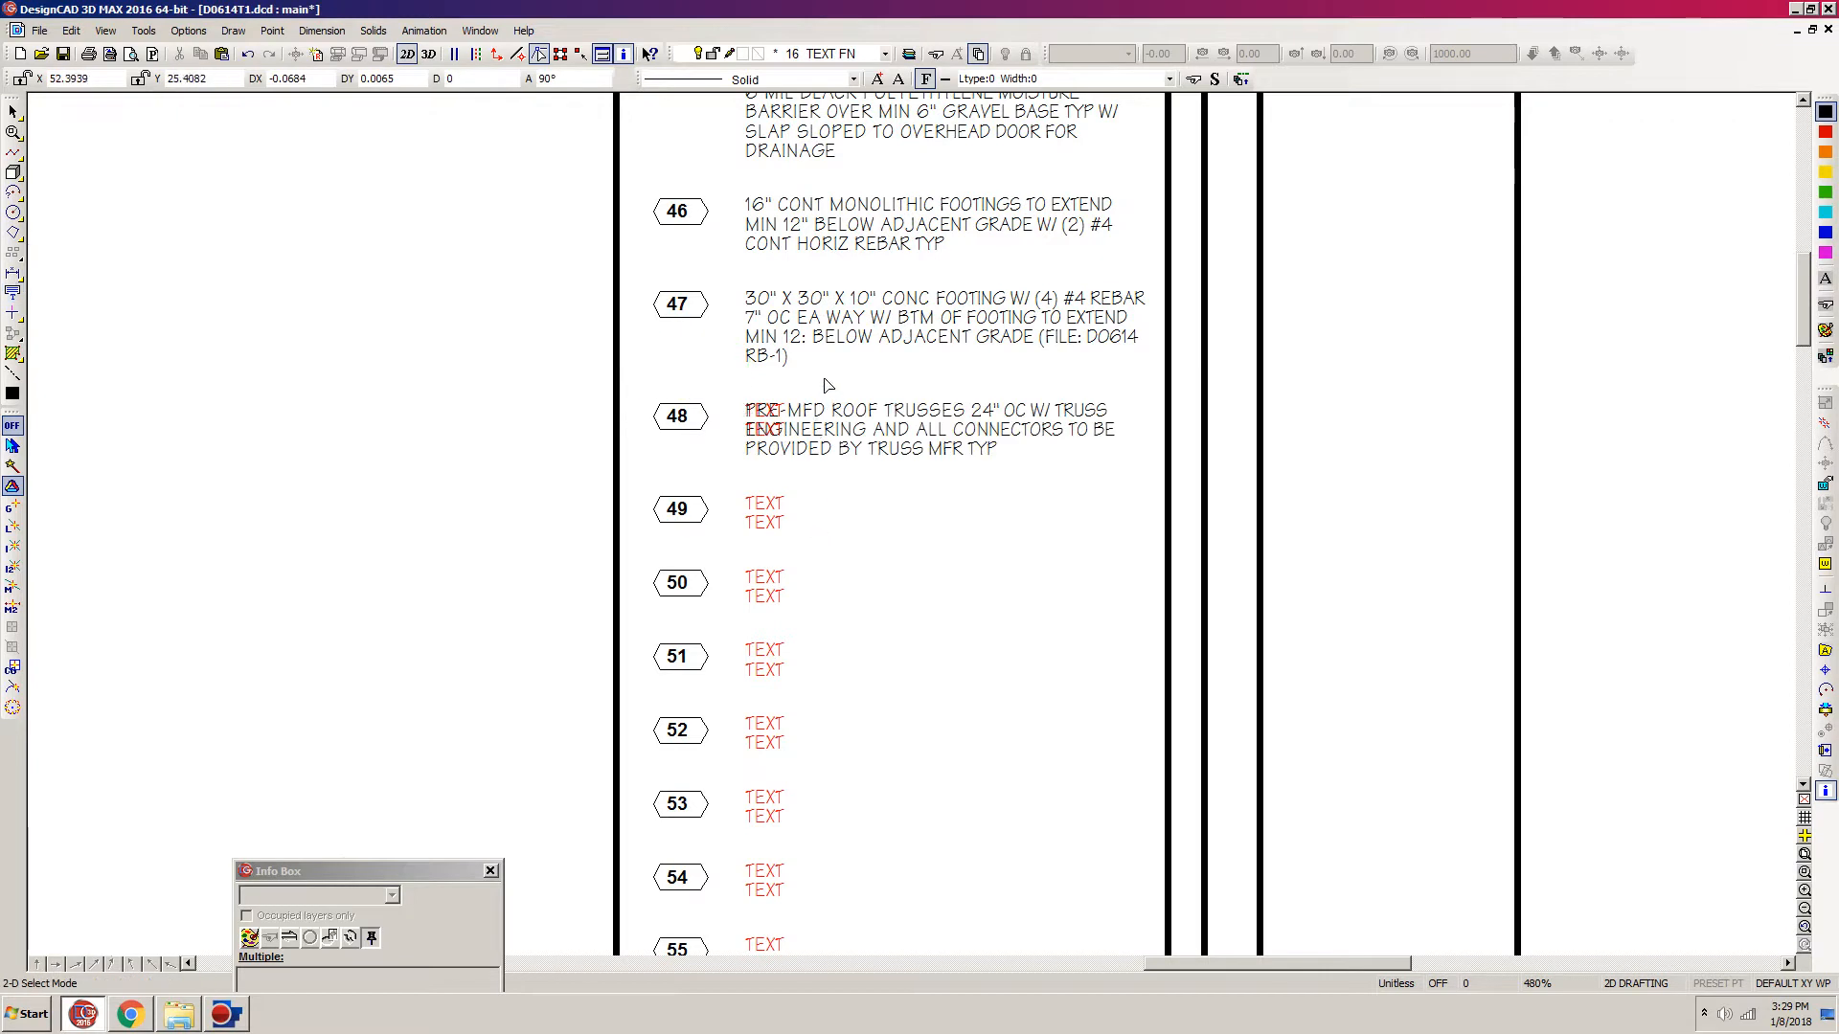
{"action": "left_click_drag", "start_coordinate": [825, 378], "coordinate": [740, 493]}
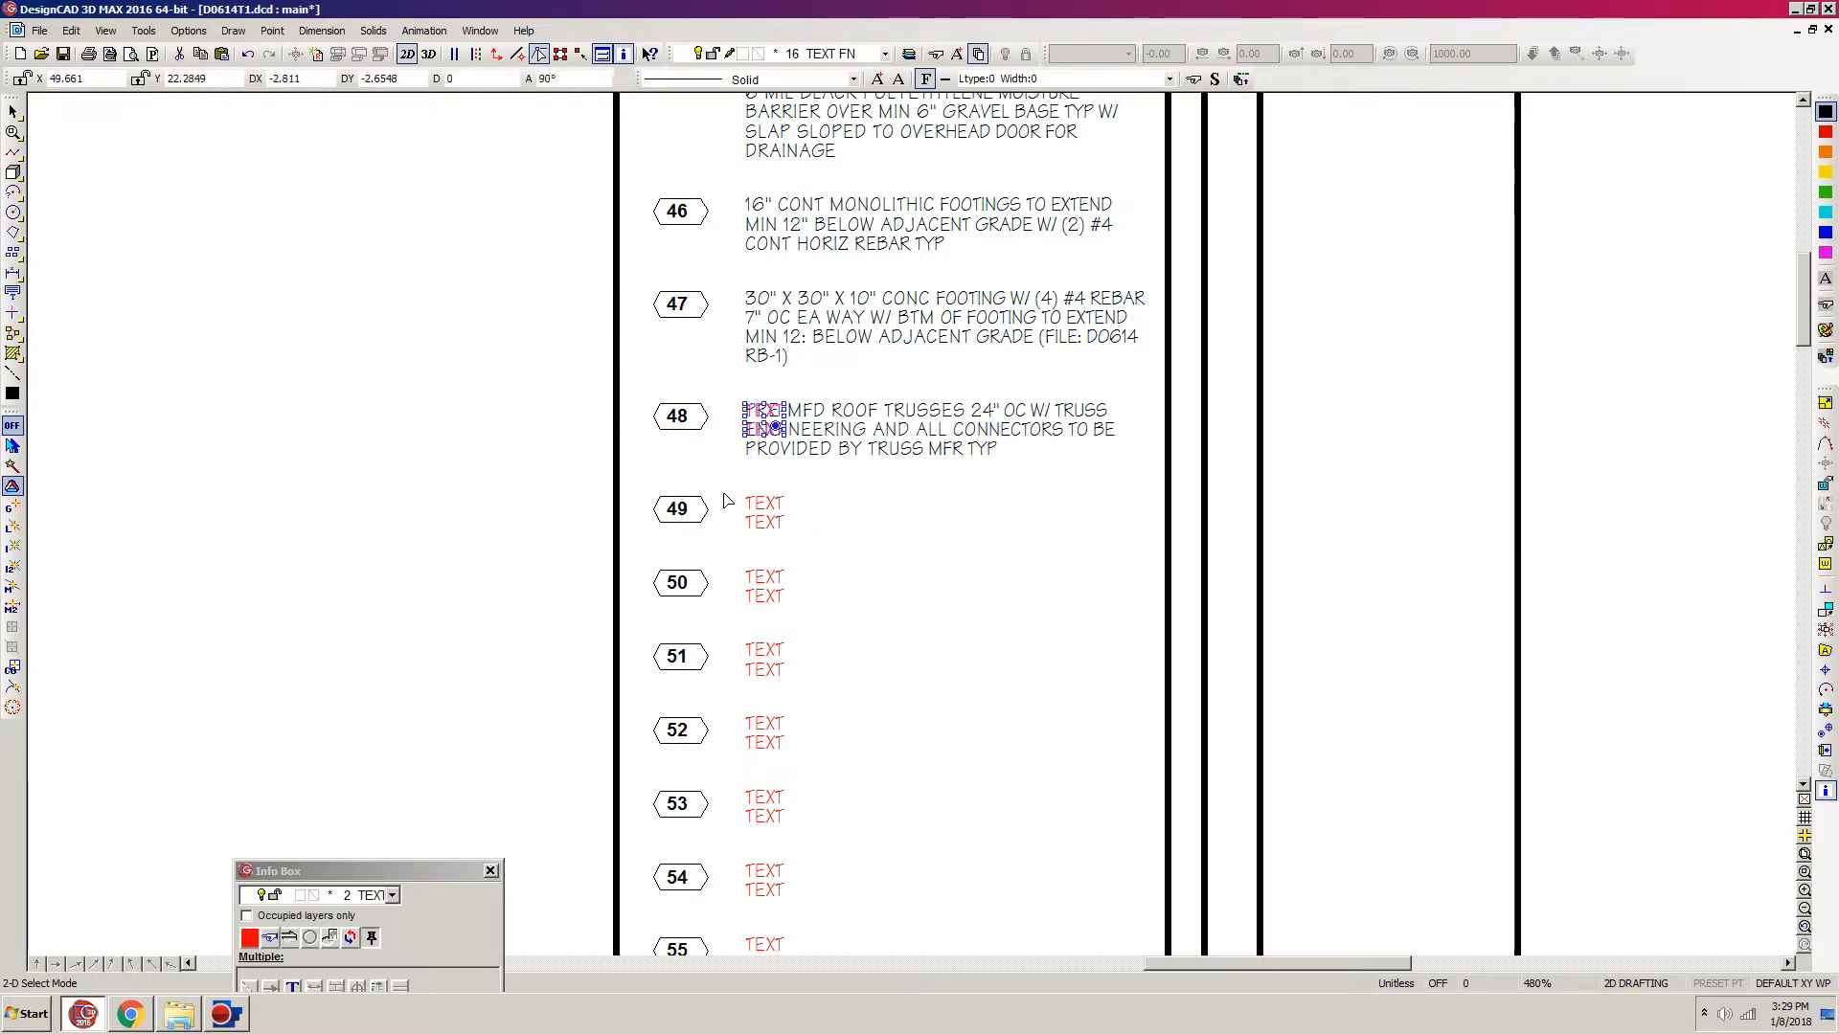
{"action": "key", "text": "Delete"}
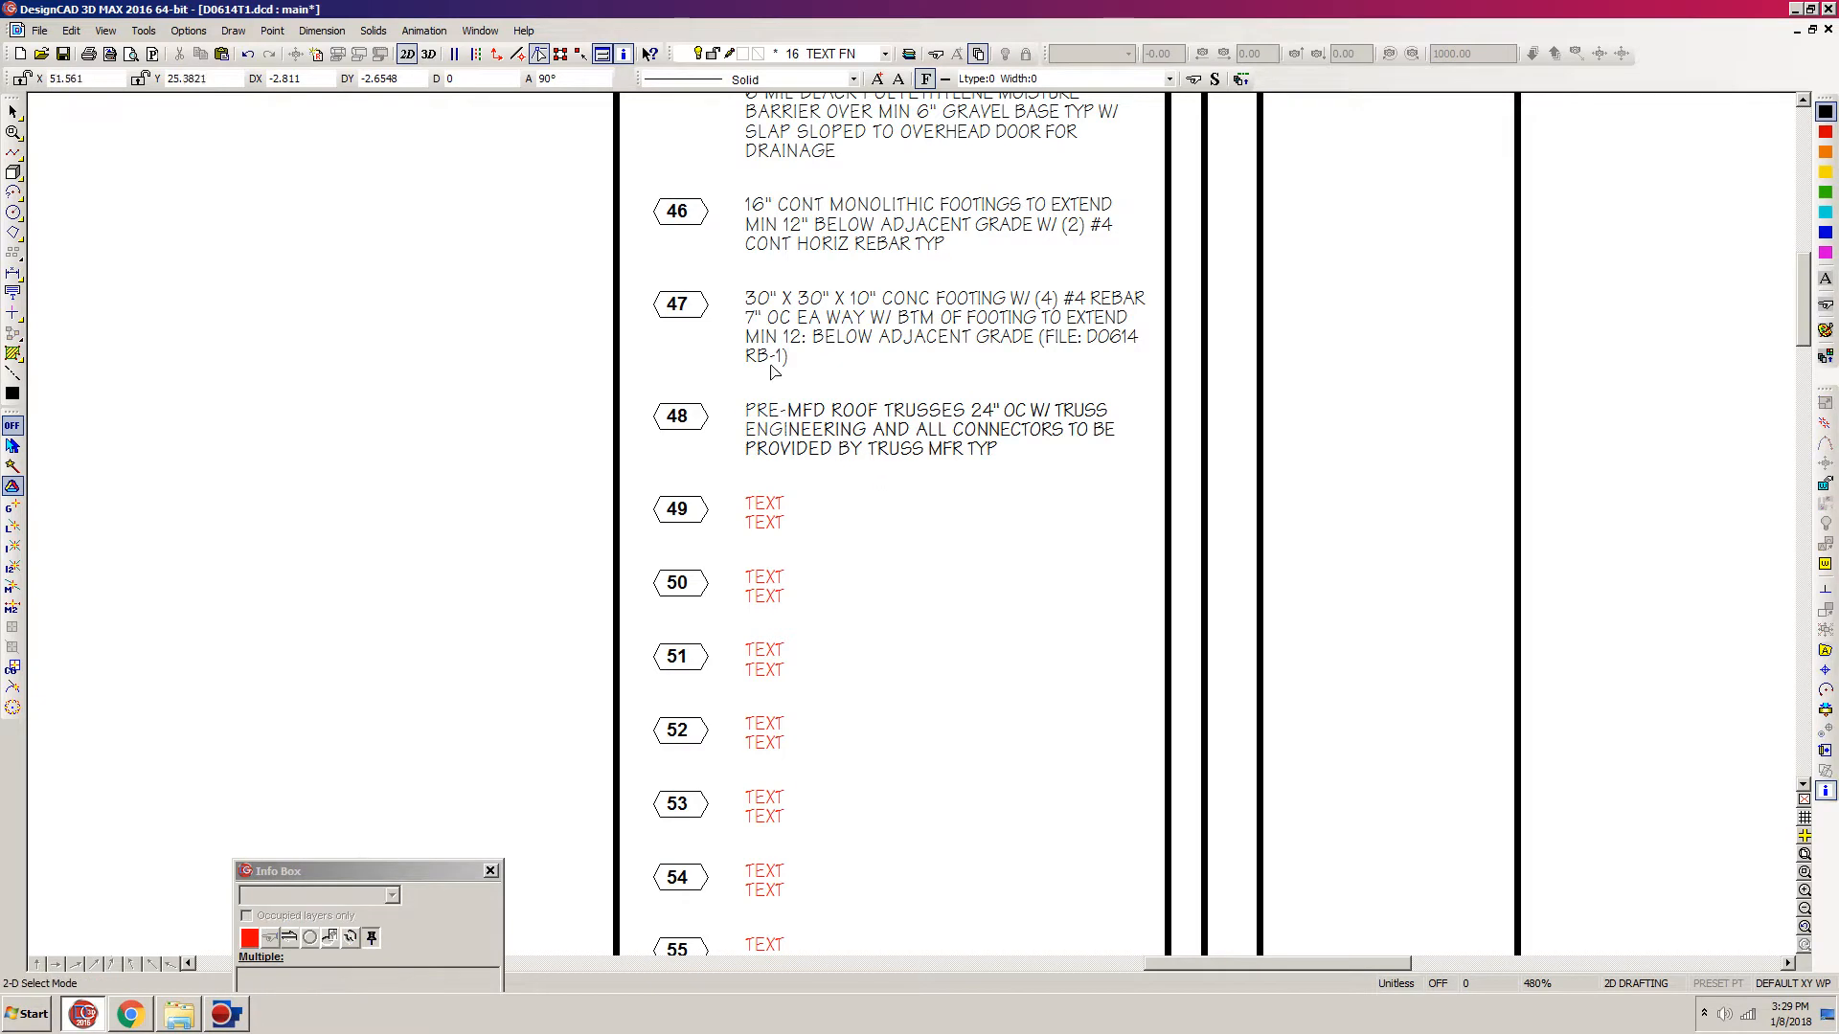
Step: Switch to the spreadsheet in Chrome, copy the WALLS BELOW note from the roof framing column, and return to DesignCAD
{"action": "left_click", "coordinate": [133, 1018]}
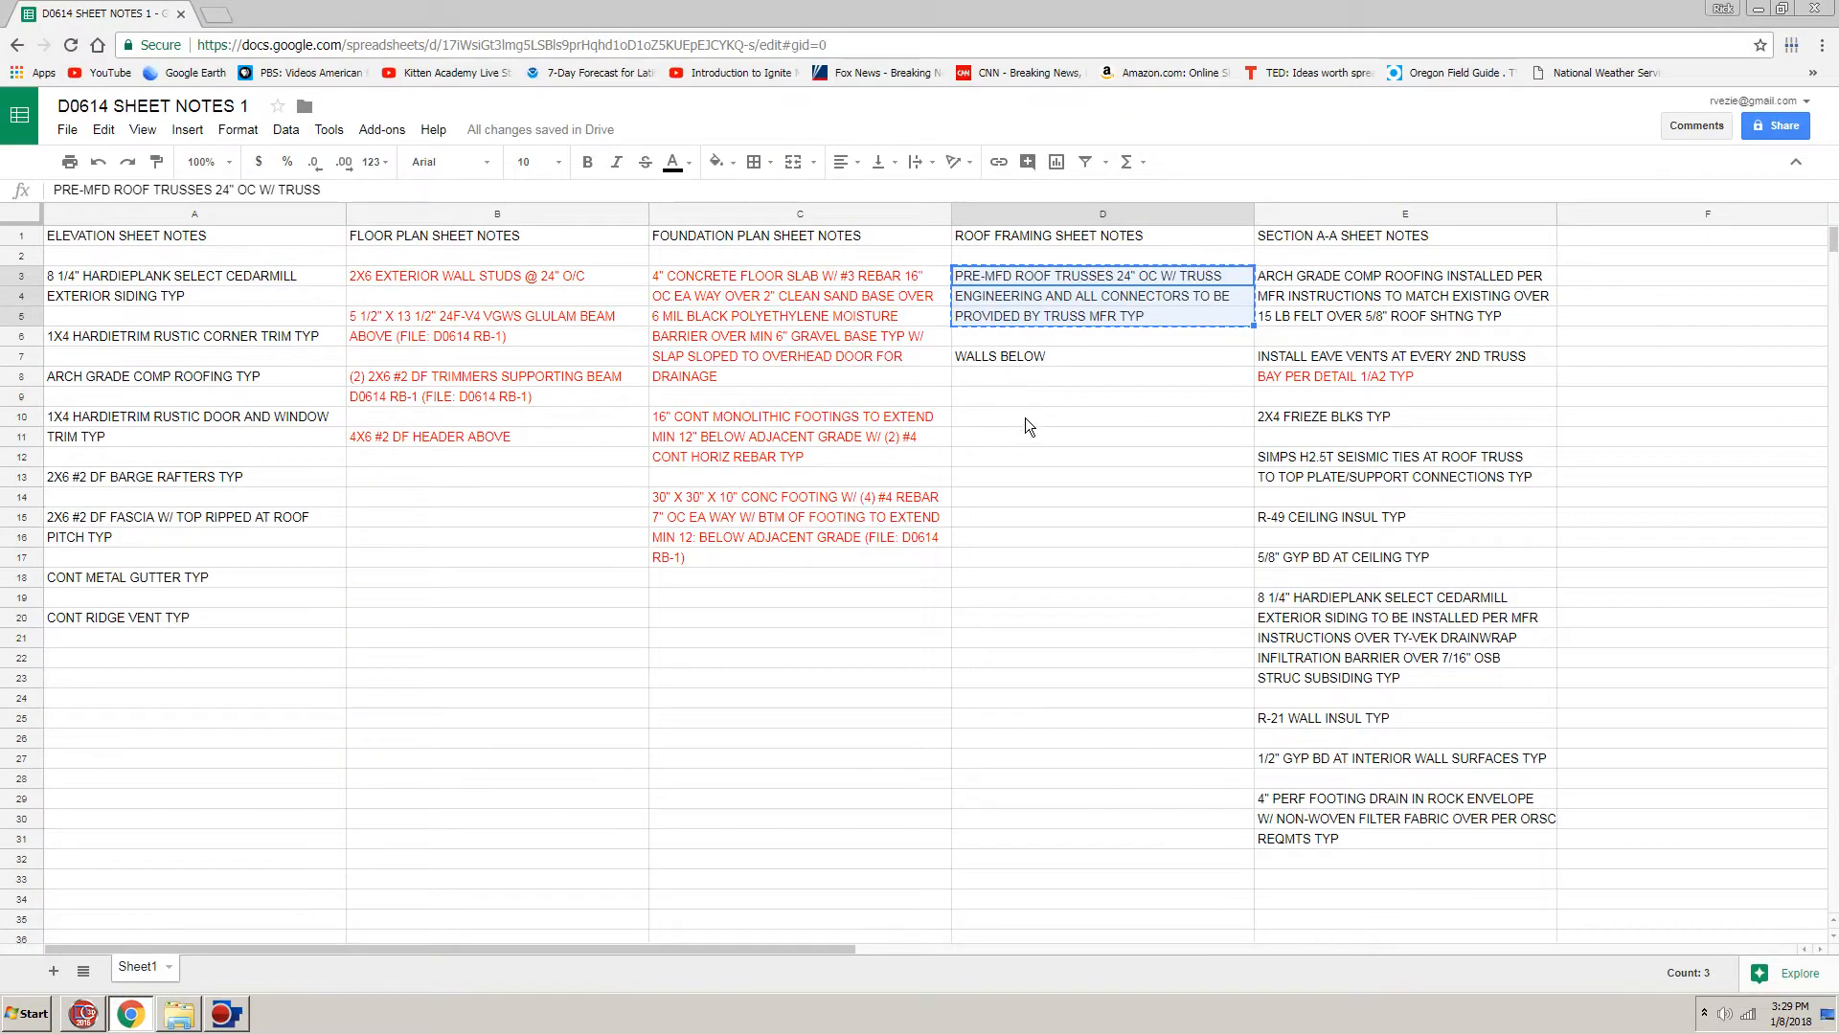
{"action": "left_click", "coordinate": [996, 356]}
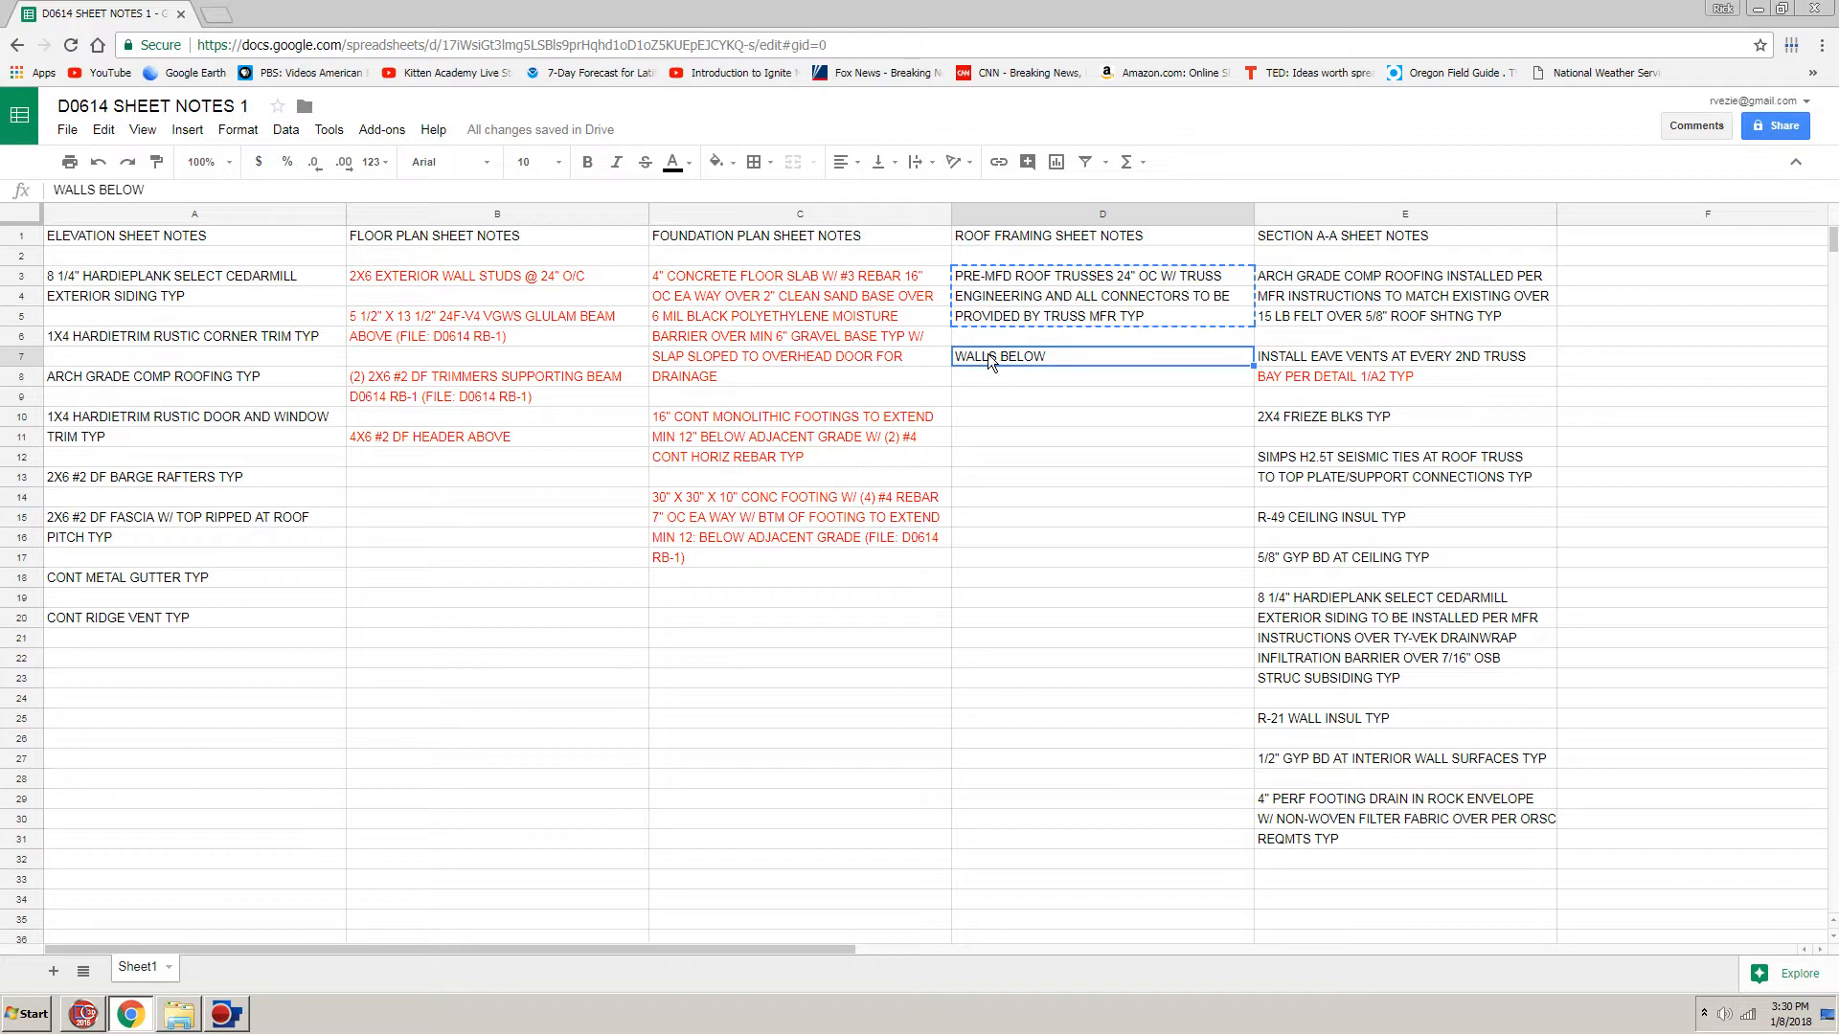
{"action": "key", "text": "Escape"}
{"action": "left_click", "coordinate": [85, 1017]}
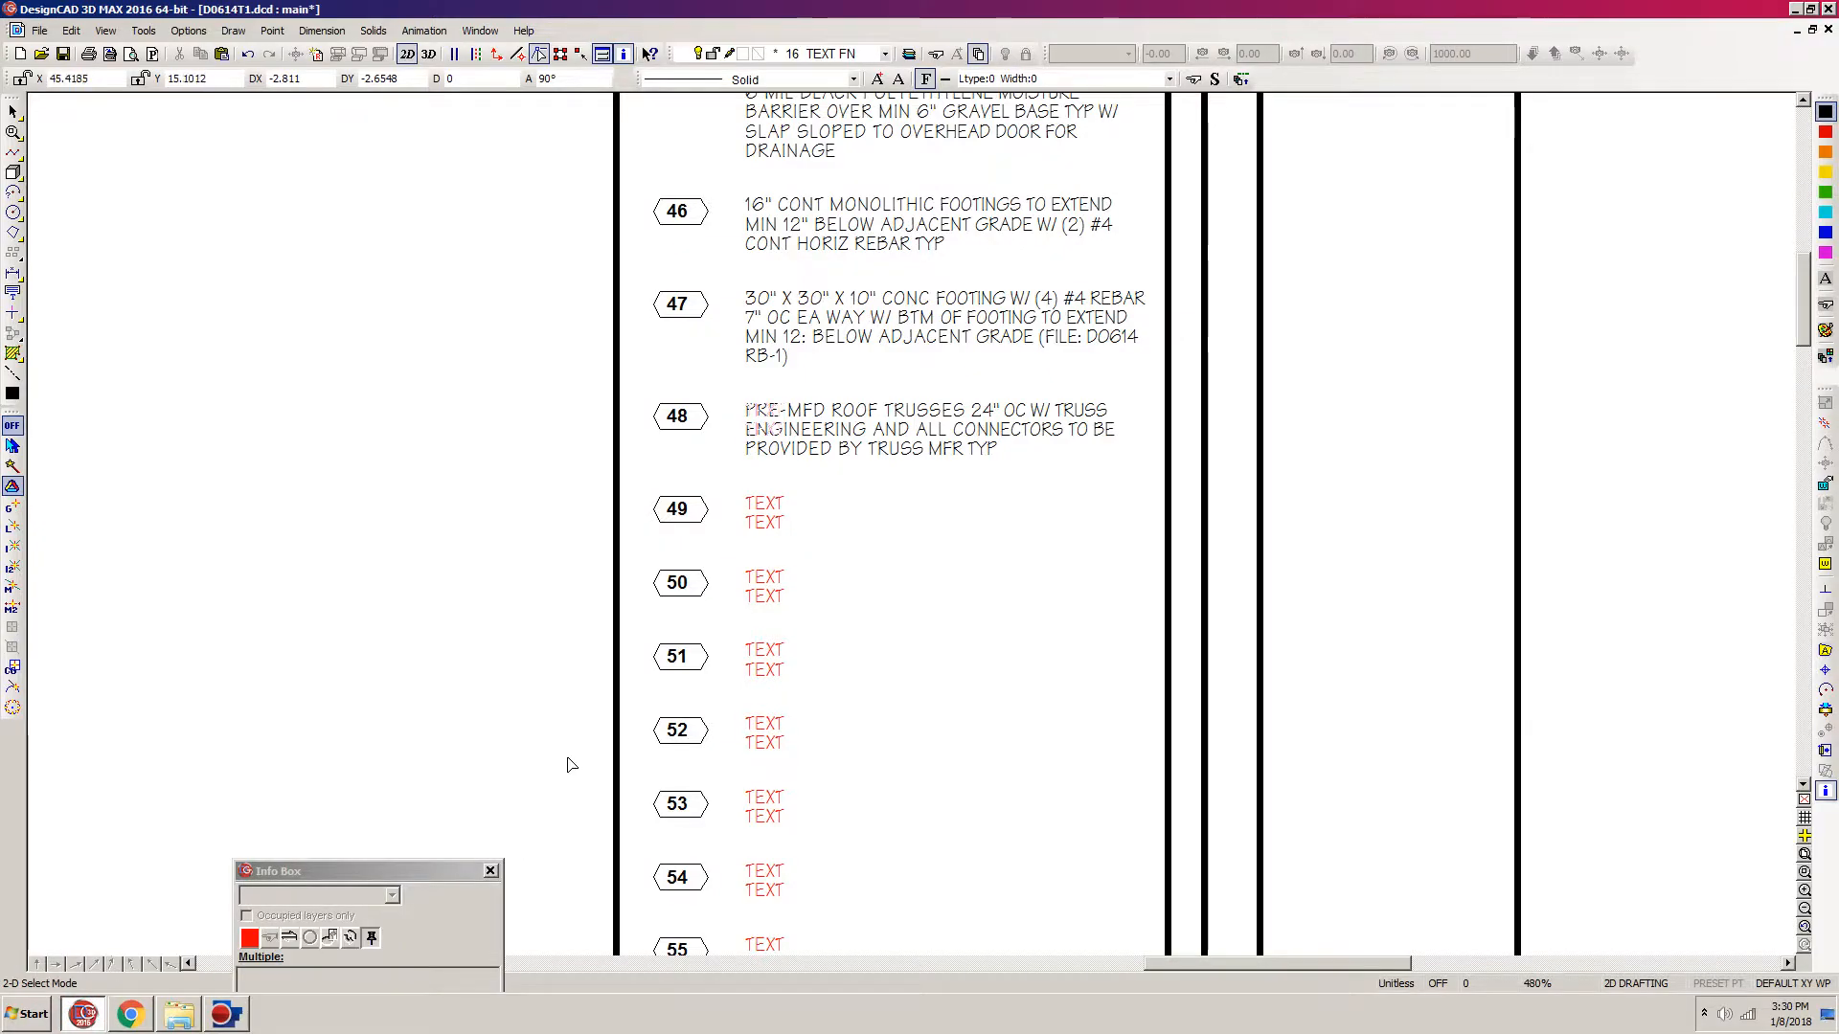
Step: Delete note 49's second placeholder line and move the markers and placeholder text from note 50 onward slightly up
{"action": "key", "text": "p"}
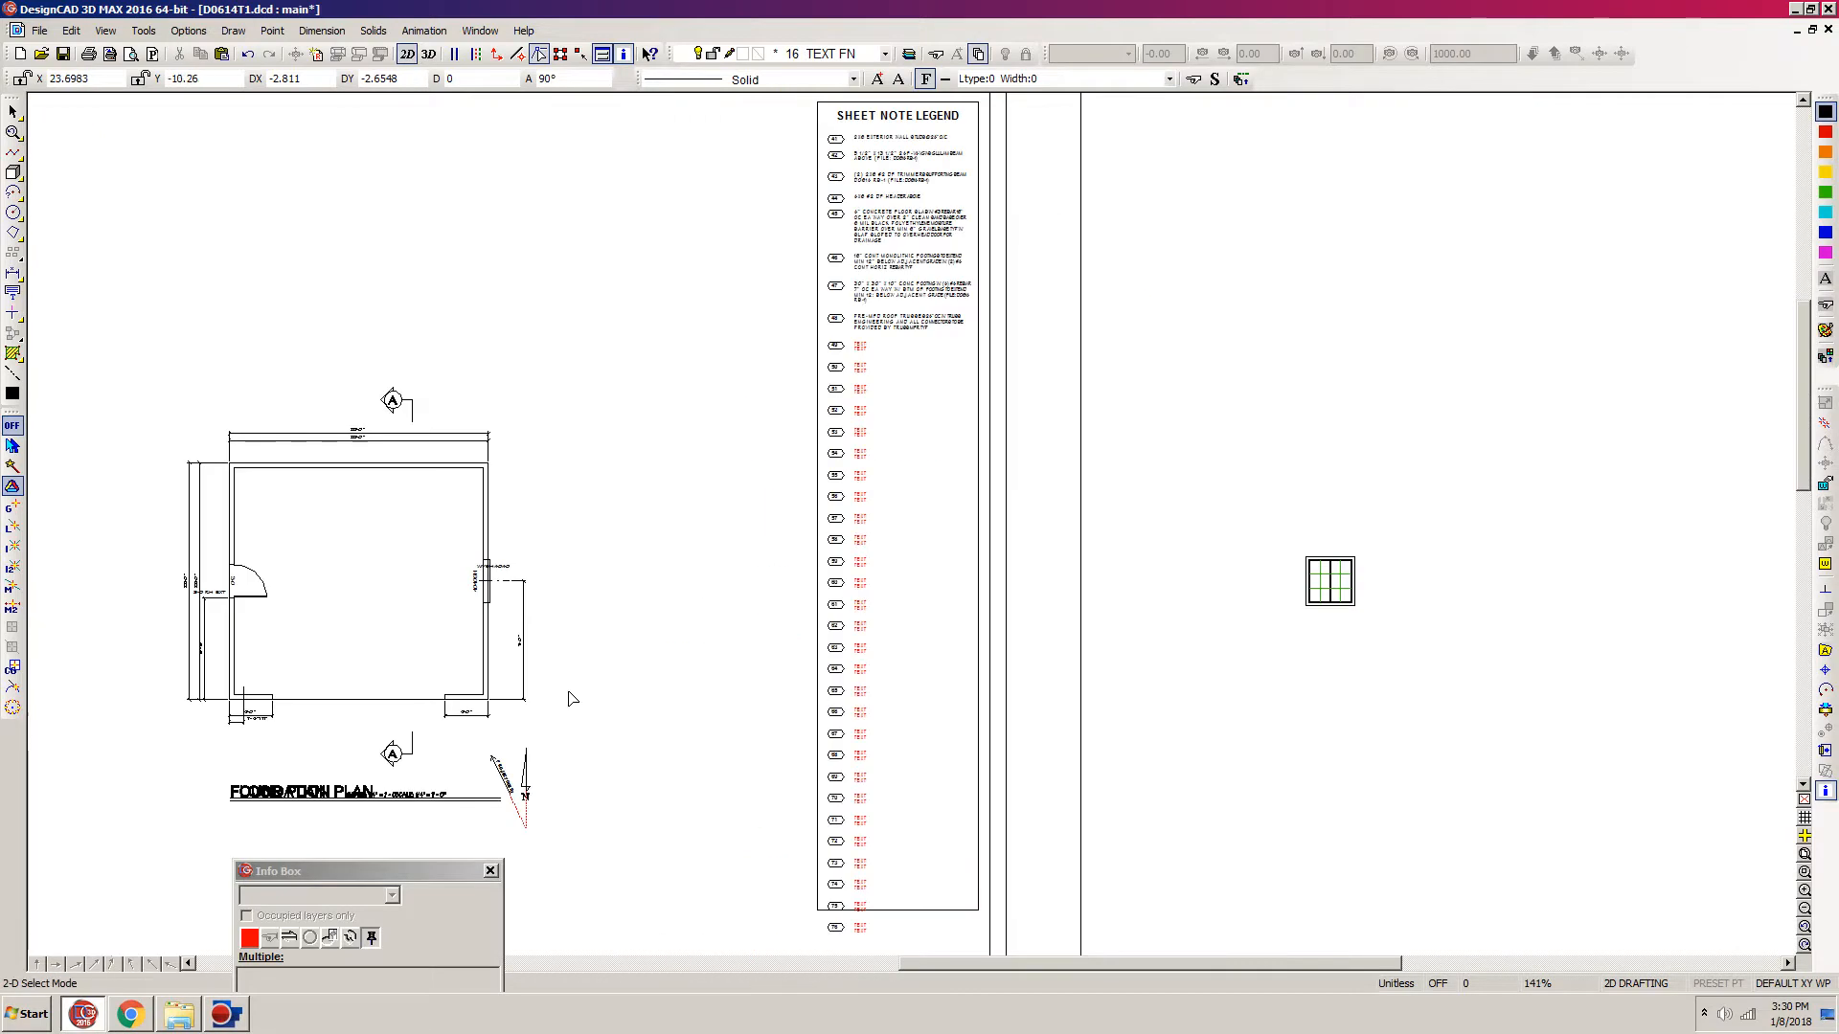
{"action": "left_click", "coordinate": [862, 348]}
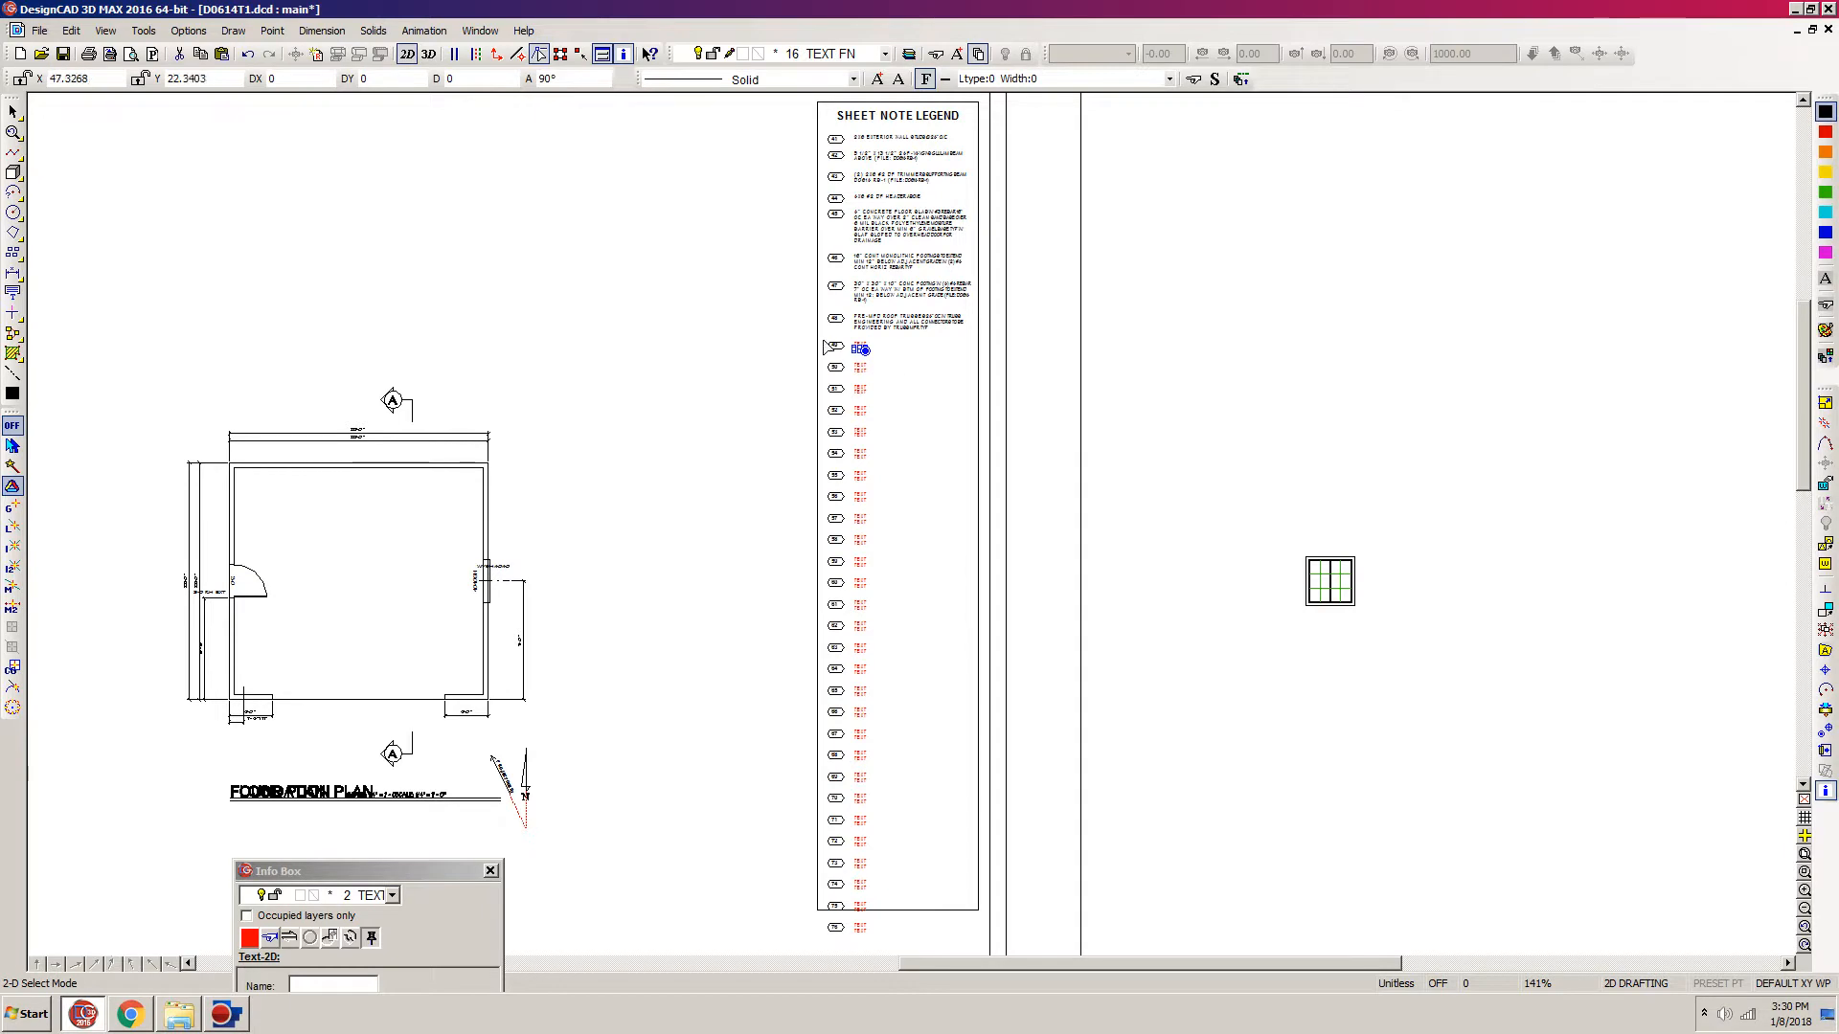
{"action": "key", "text": "Delete"}
{"action": "left_click_drag", "start_coordinate": [794, 948], "coordinate": [1184, 362]}
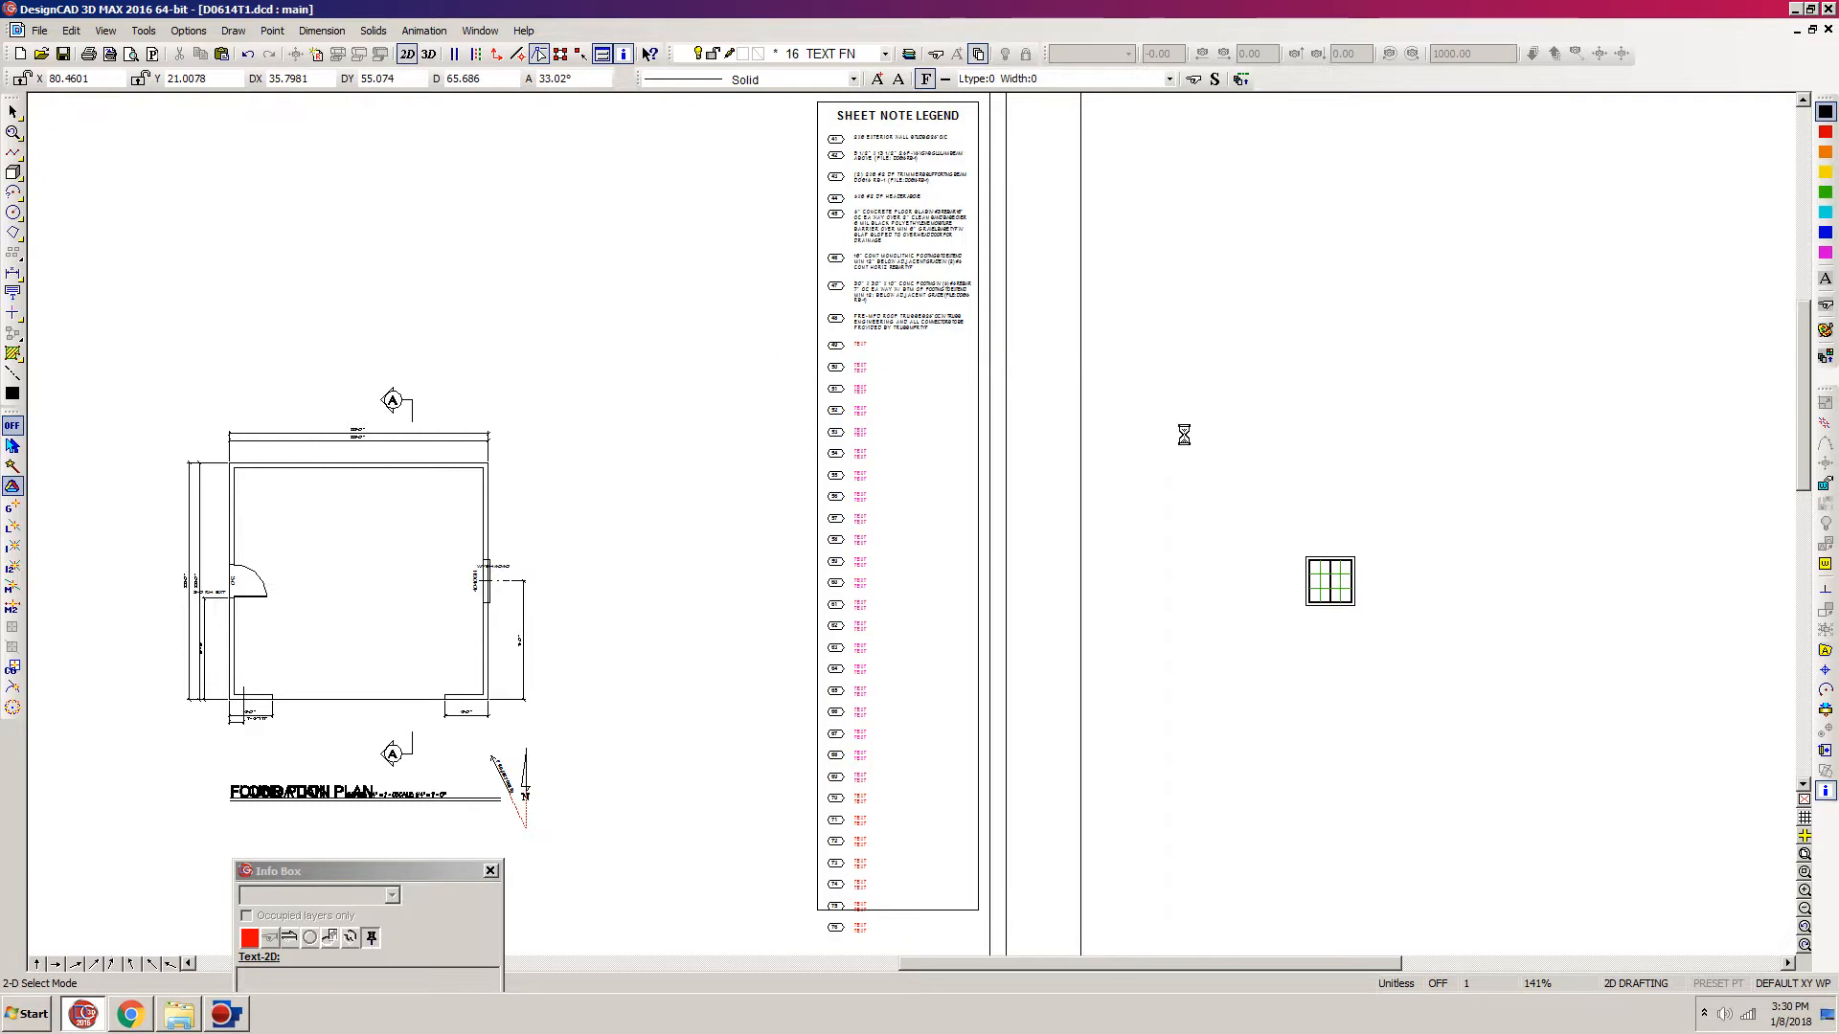
{"action": "left_click", "coordinate": [988, 653]}
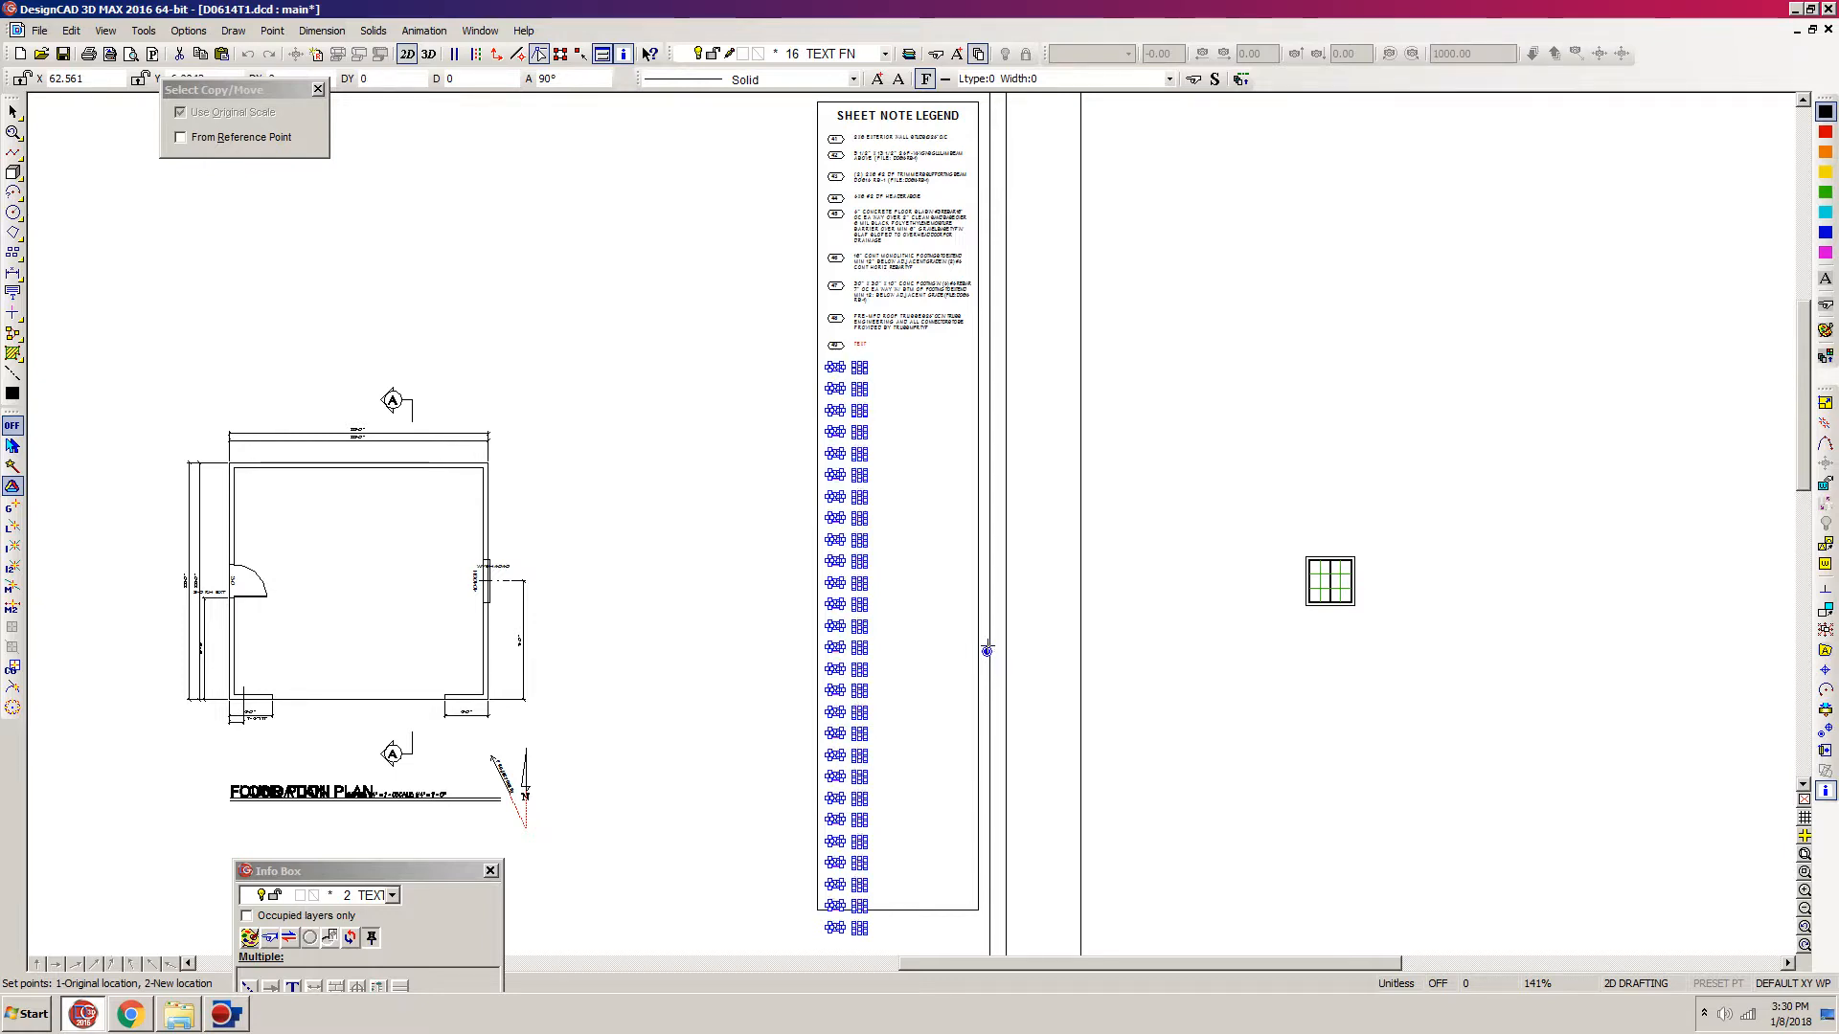
{"action": "left_click", "coordinate": [987, 650]}
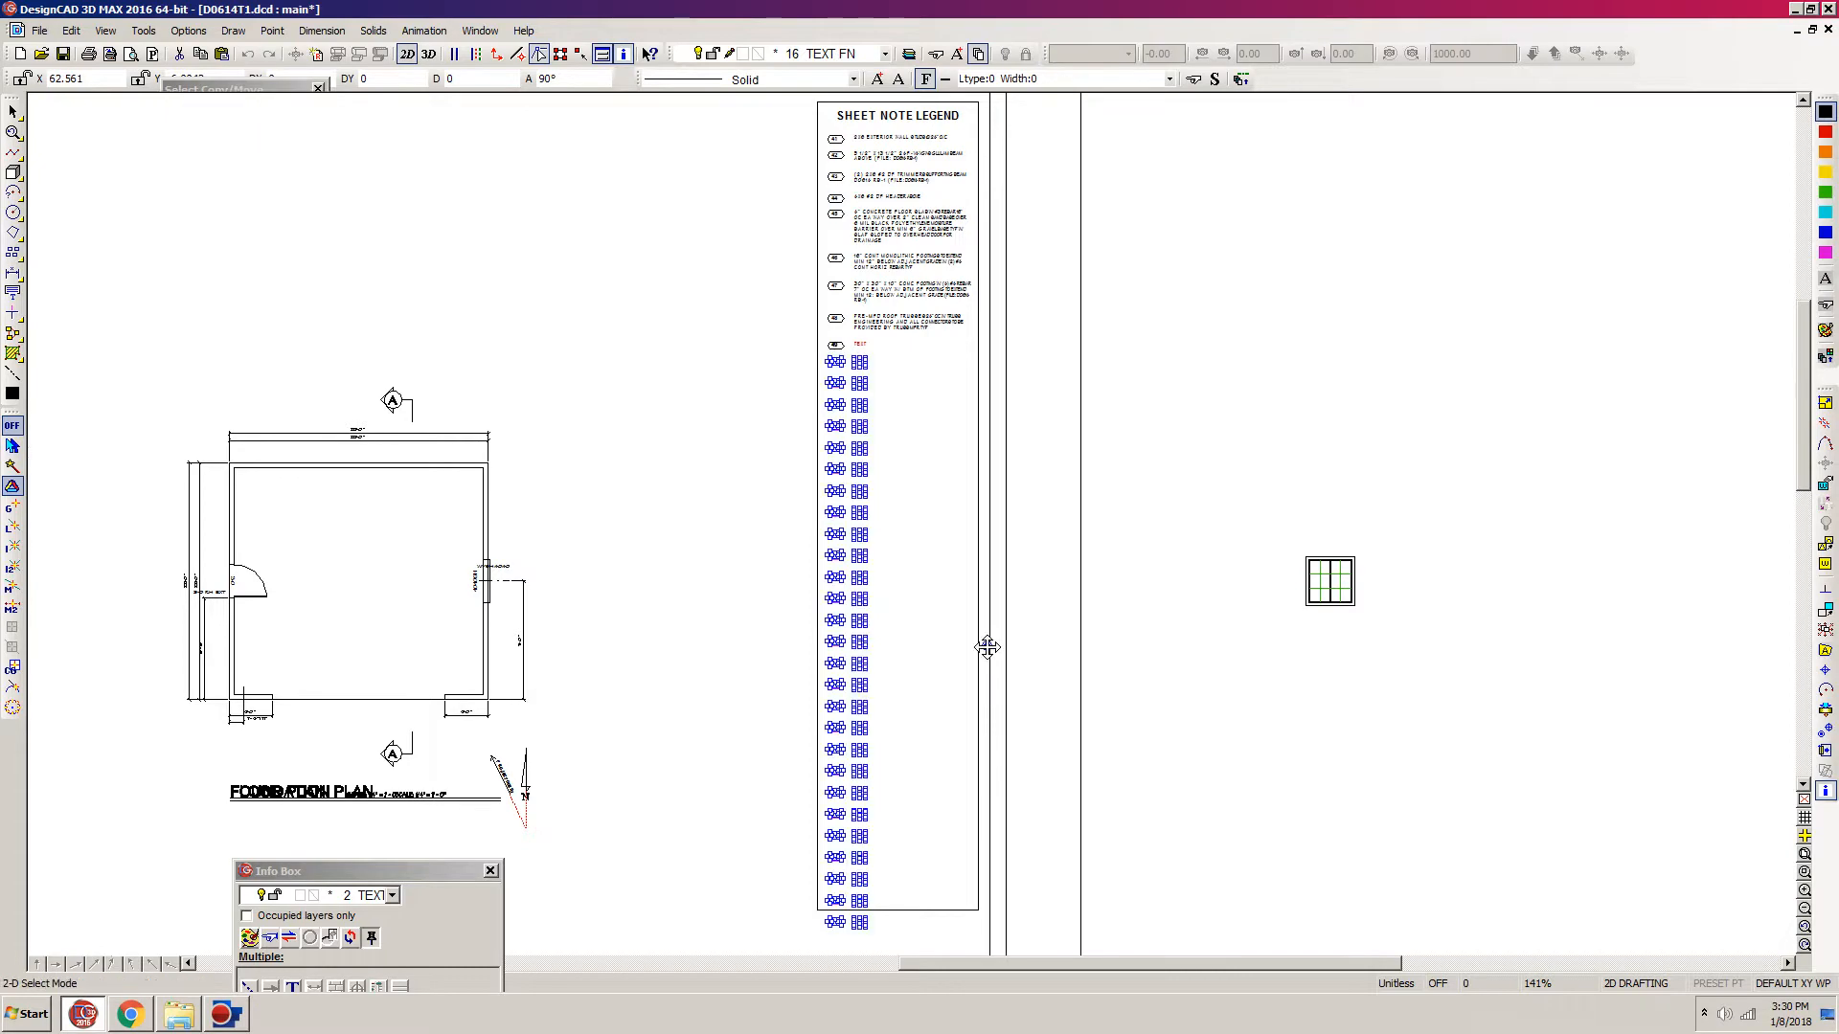
Step: Replace note 49's remaining placeholder text with the copied WALLS BELOW note
{"action": "key", "text": "z"}
{"action": "left_click", "coordinate": [1062, 267]}
{"action": "left_click", "coordinate": [740, 485]}
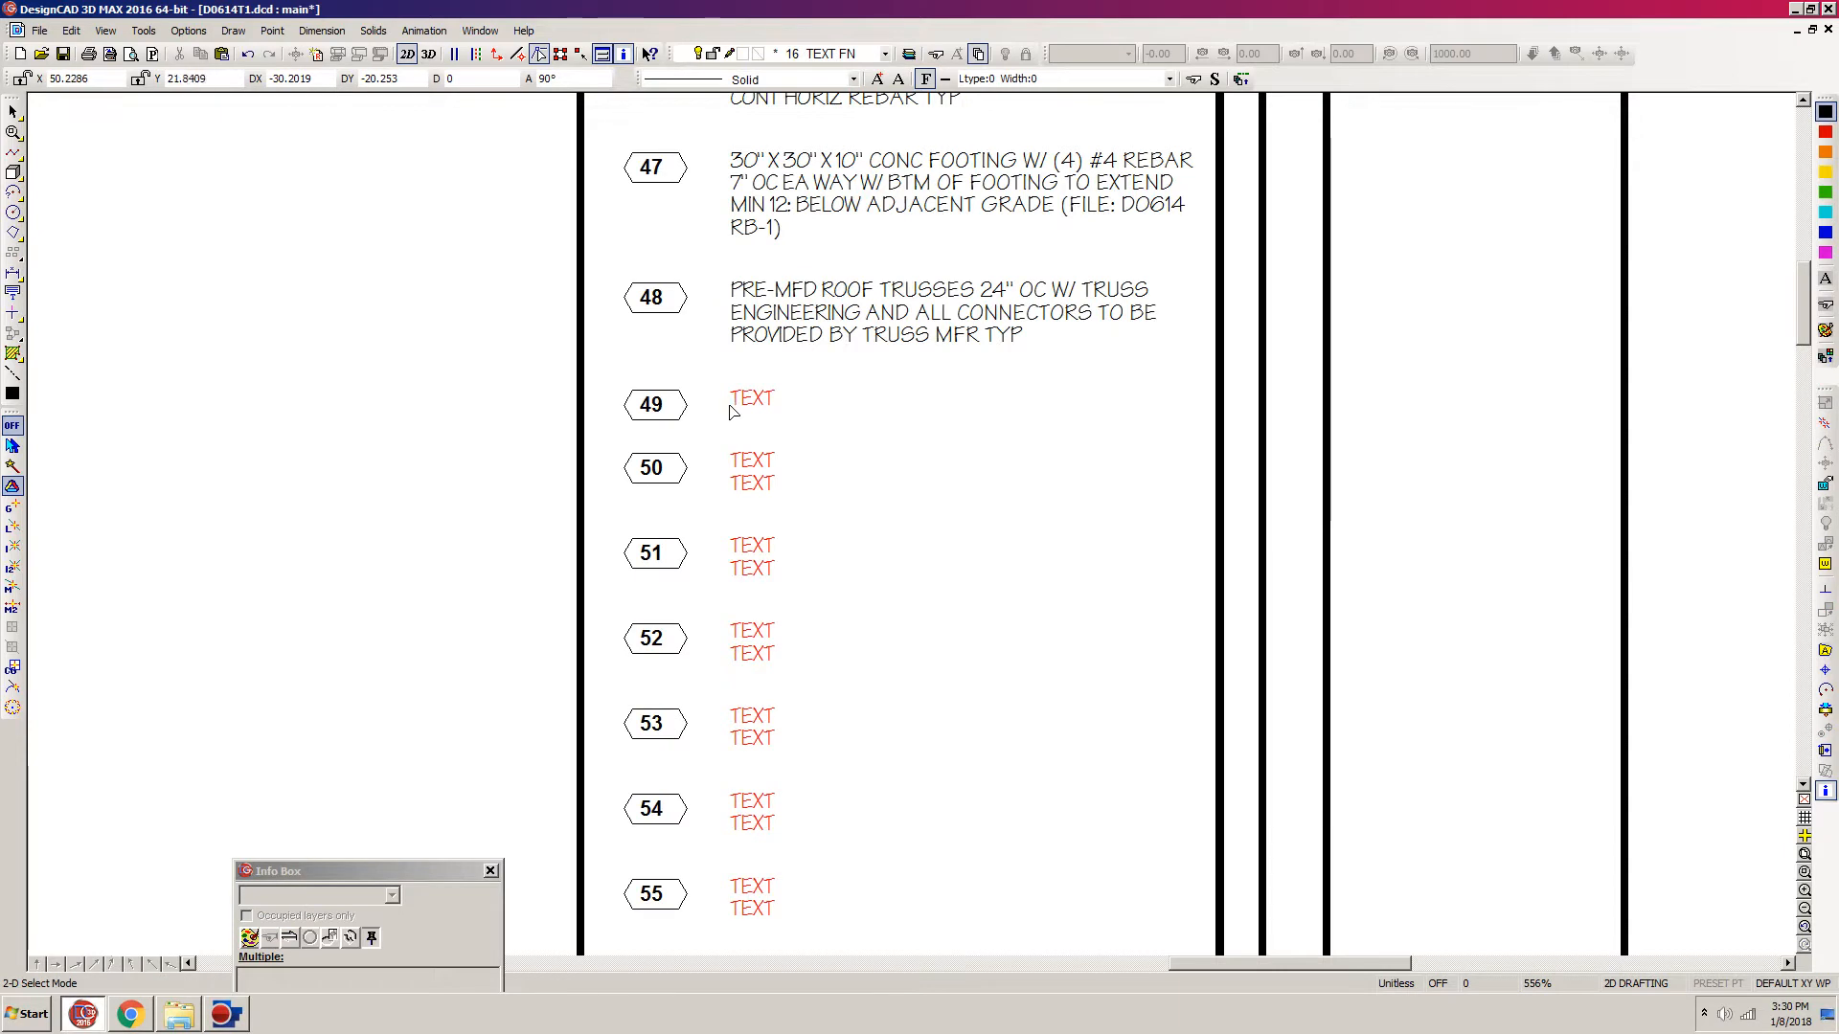
{"action": "left_click", "coordinate": [742, 403]}
{"action": "left_click_drag", "start_coordinate": [345, 873], "coordinate": [327, 578]}
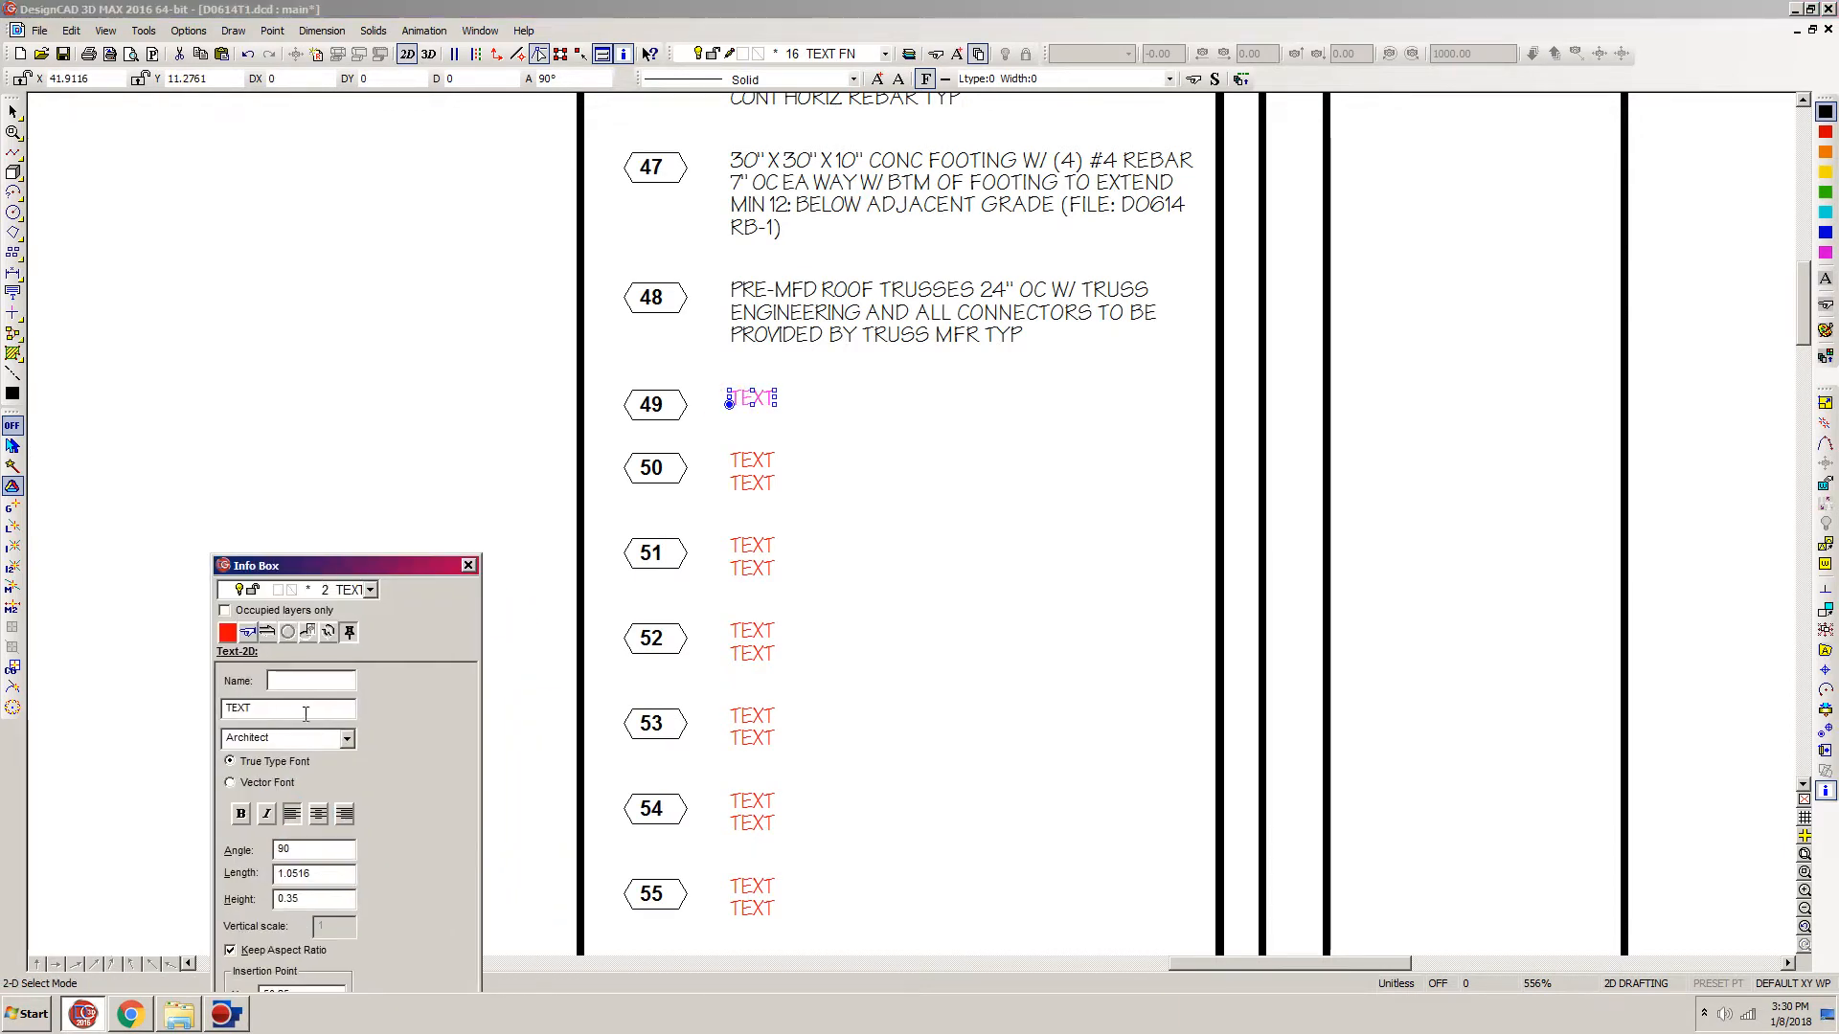
{"action": "left_click_drag", "start_coordinate": [255, 708], "coordinate": [131, 706]}
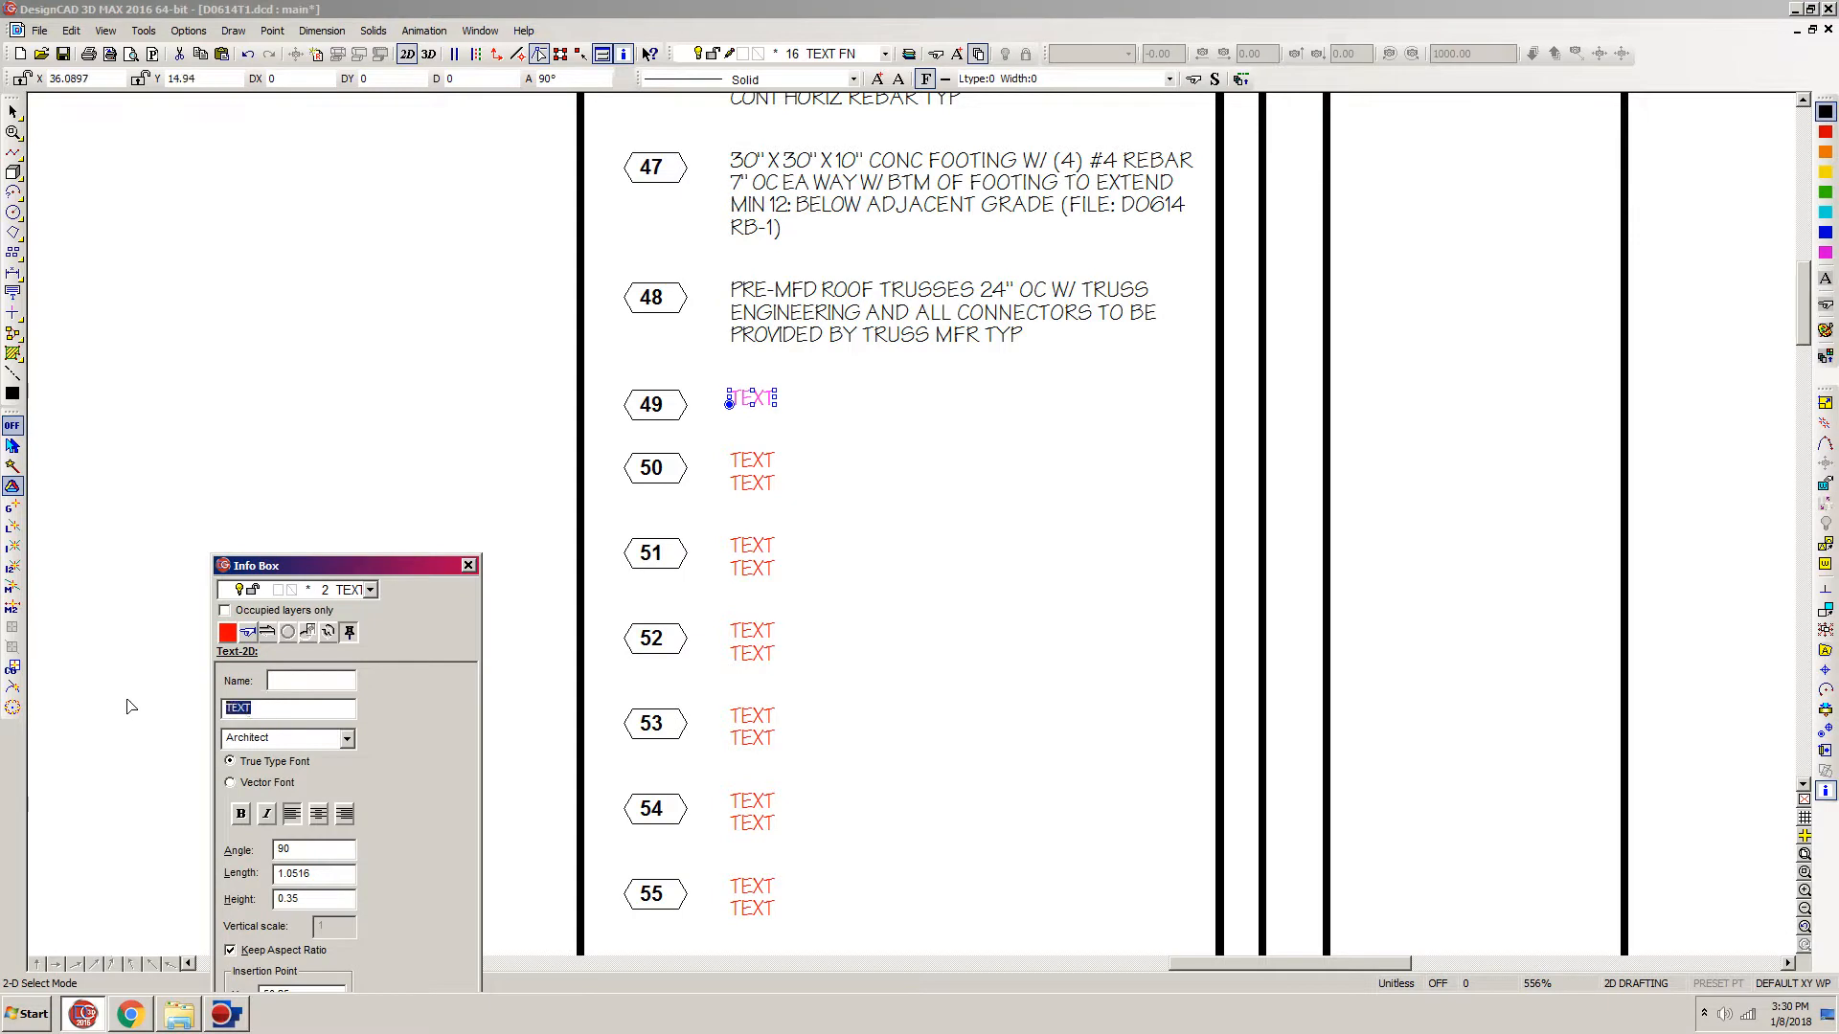
{"action": "key", "text": "ctrl+v"}
{"action": "key", "text": "Tab"}
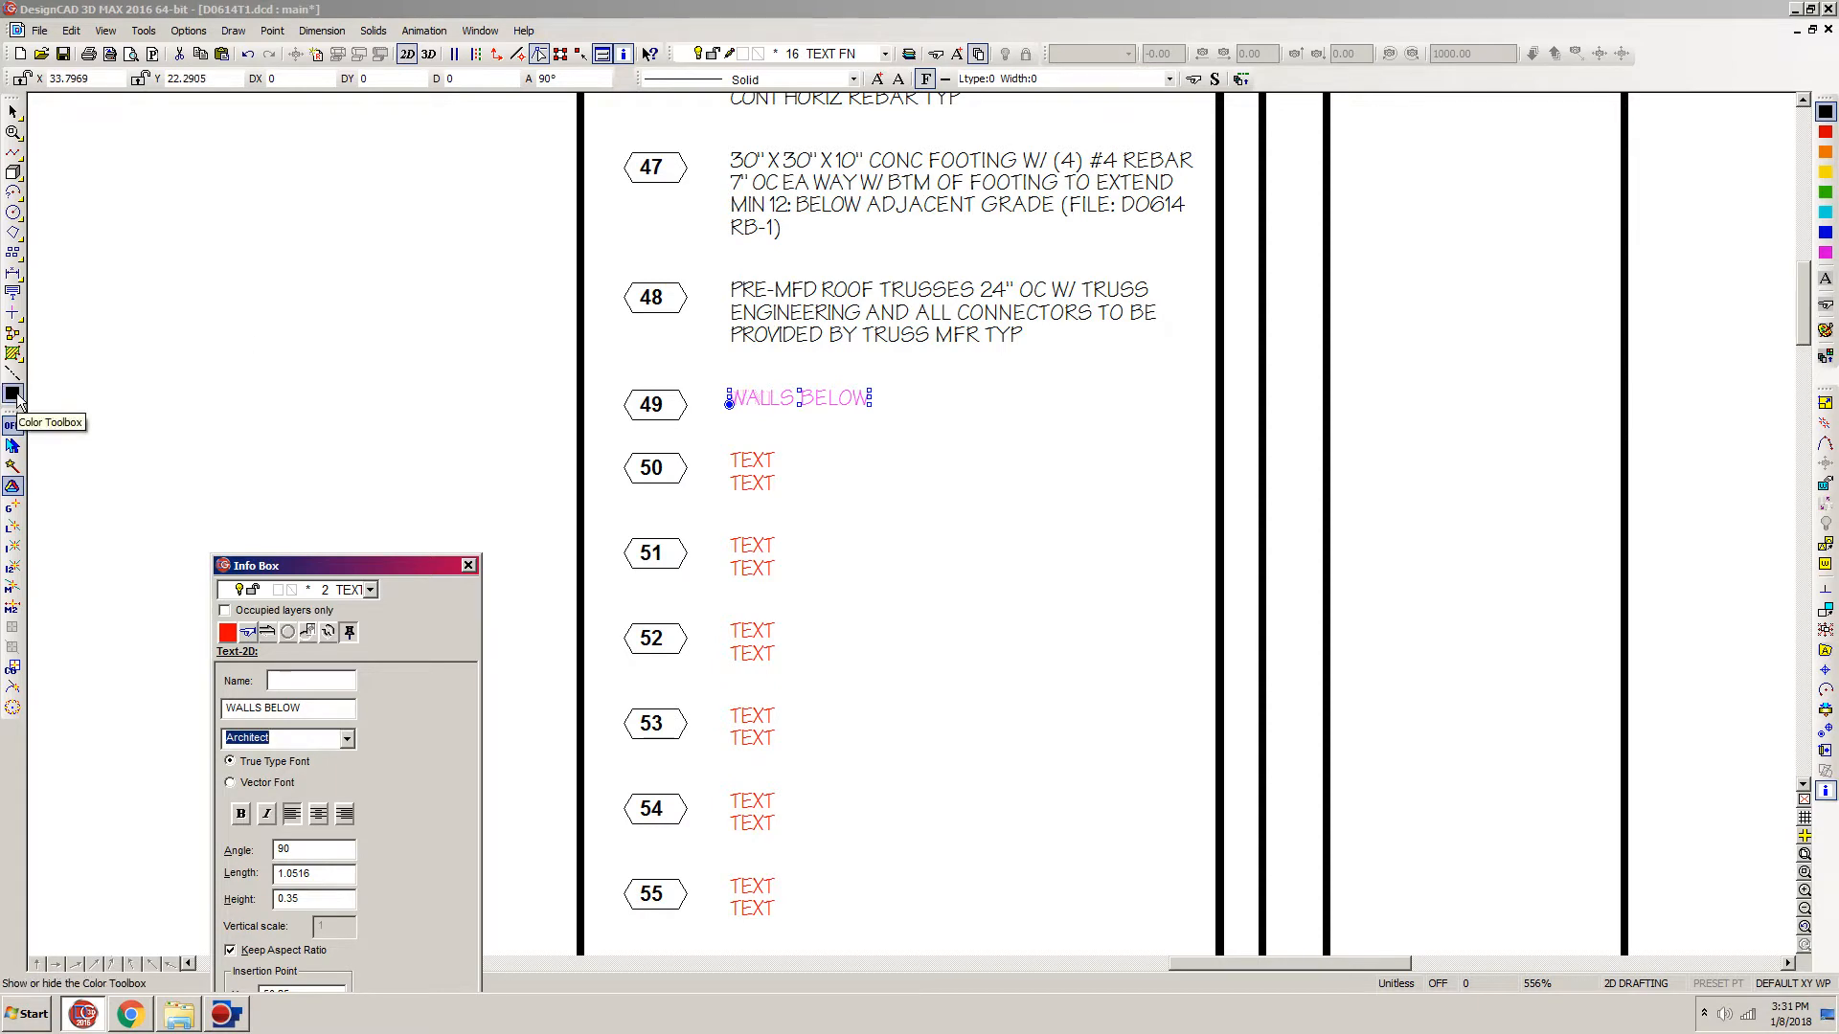
Step: Apply the current black colour to the WALLS BELOW text and move the Info Box out of the way
{"action": "left_click", "coordinate": [1825, 281]}
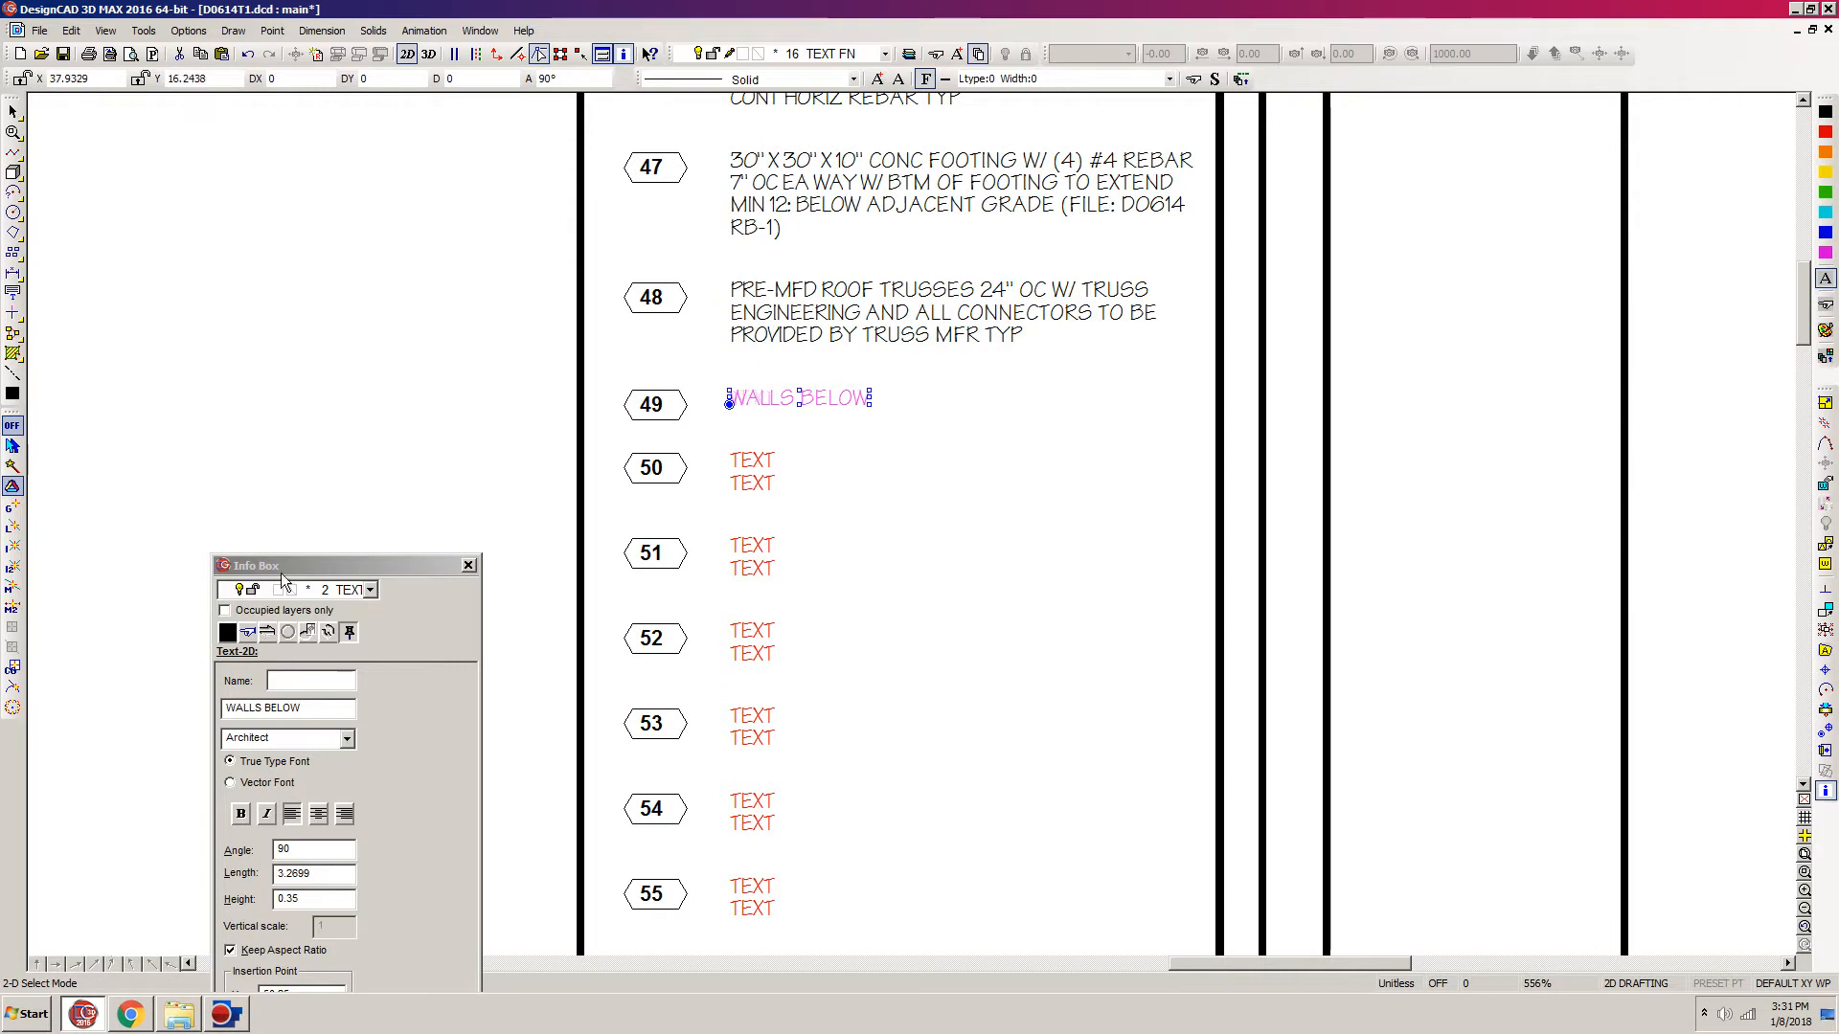
{"action": "left_click", "coordinate": [1117, 501]}
{"action": "left_click_drag", "start_coordinate": [410, 573], "coordinate": [436, 987]}
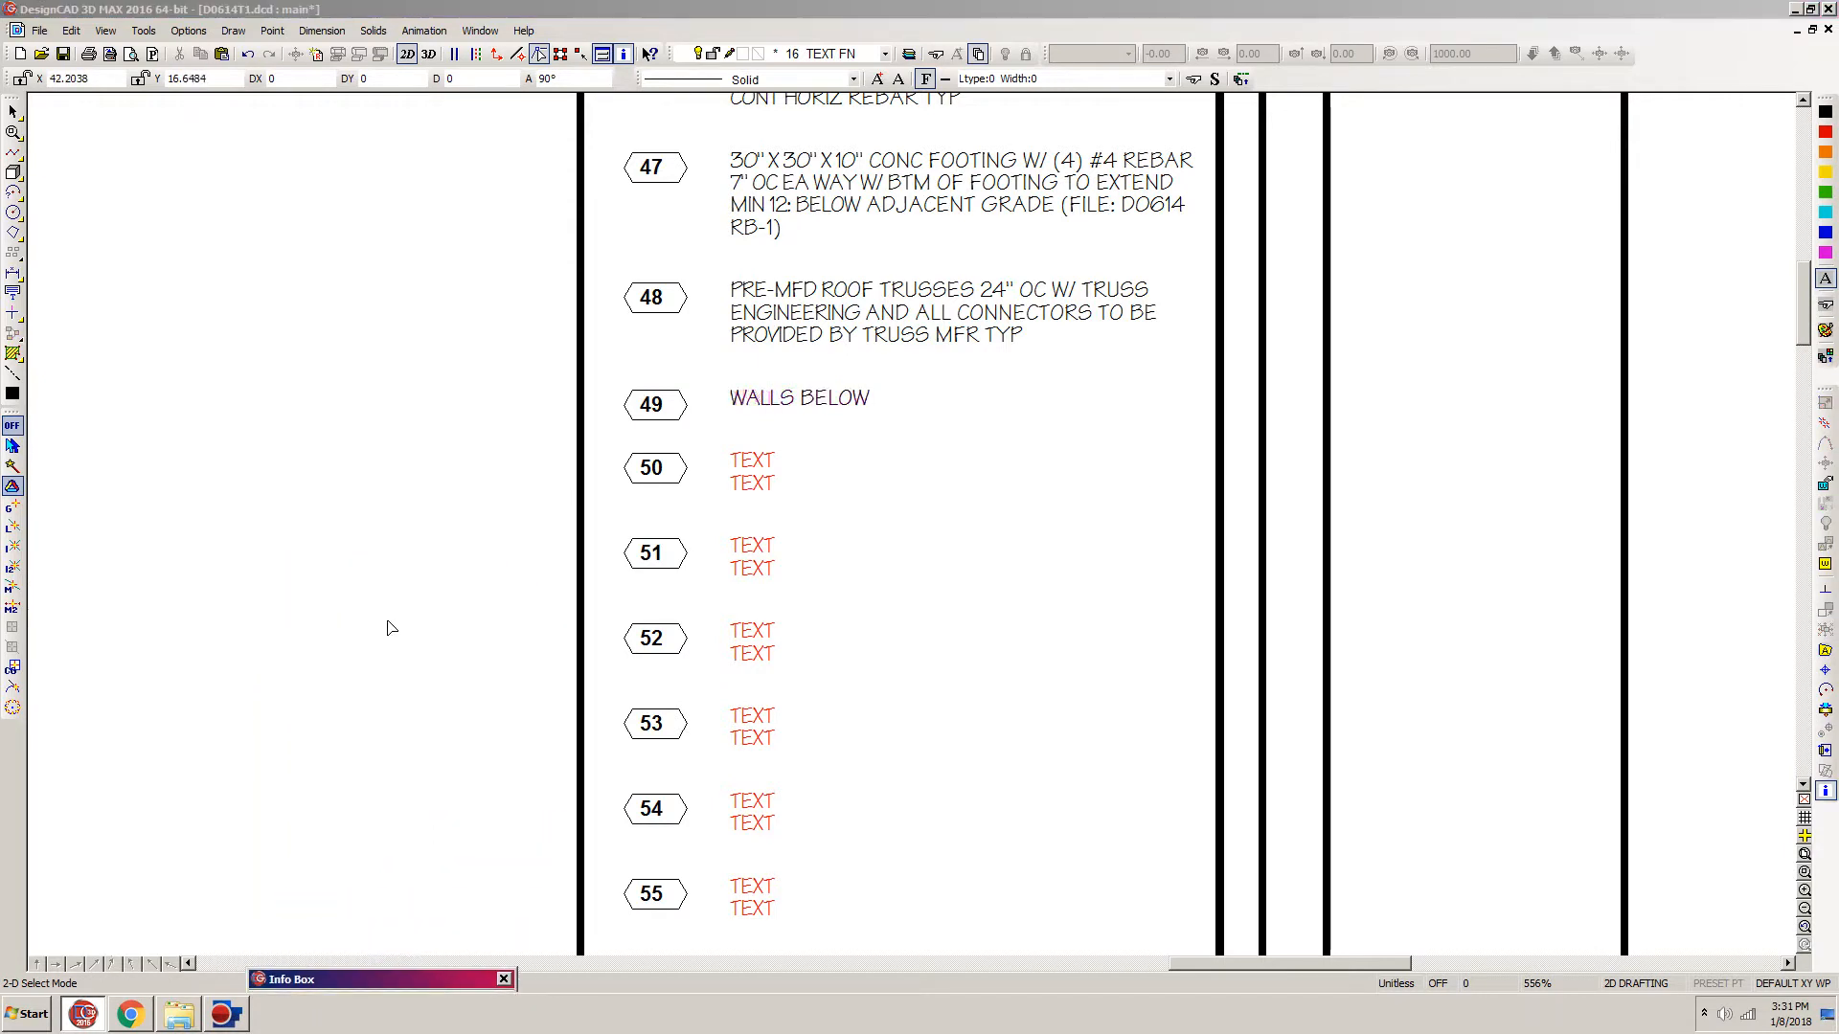
{"action": "left_click", "coordinate": [374, 562]}
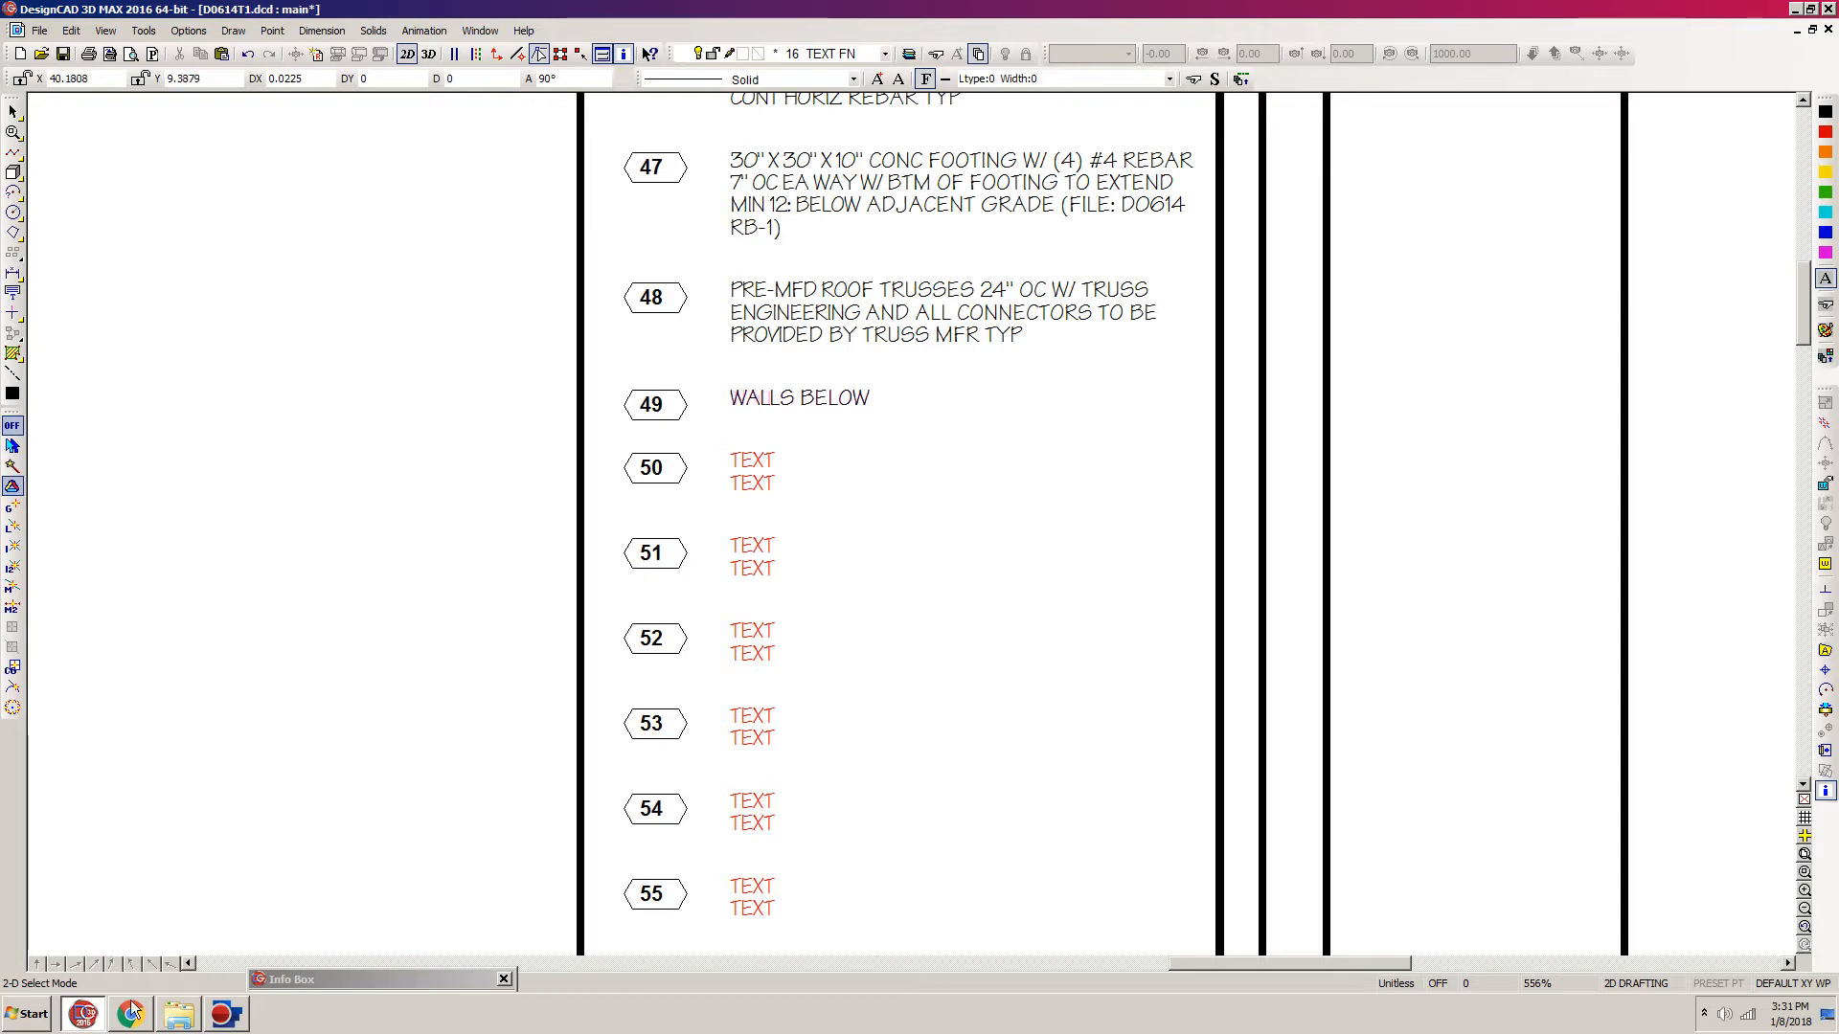
{"action": "key", "text": "ctrl+s"}
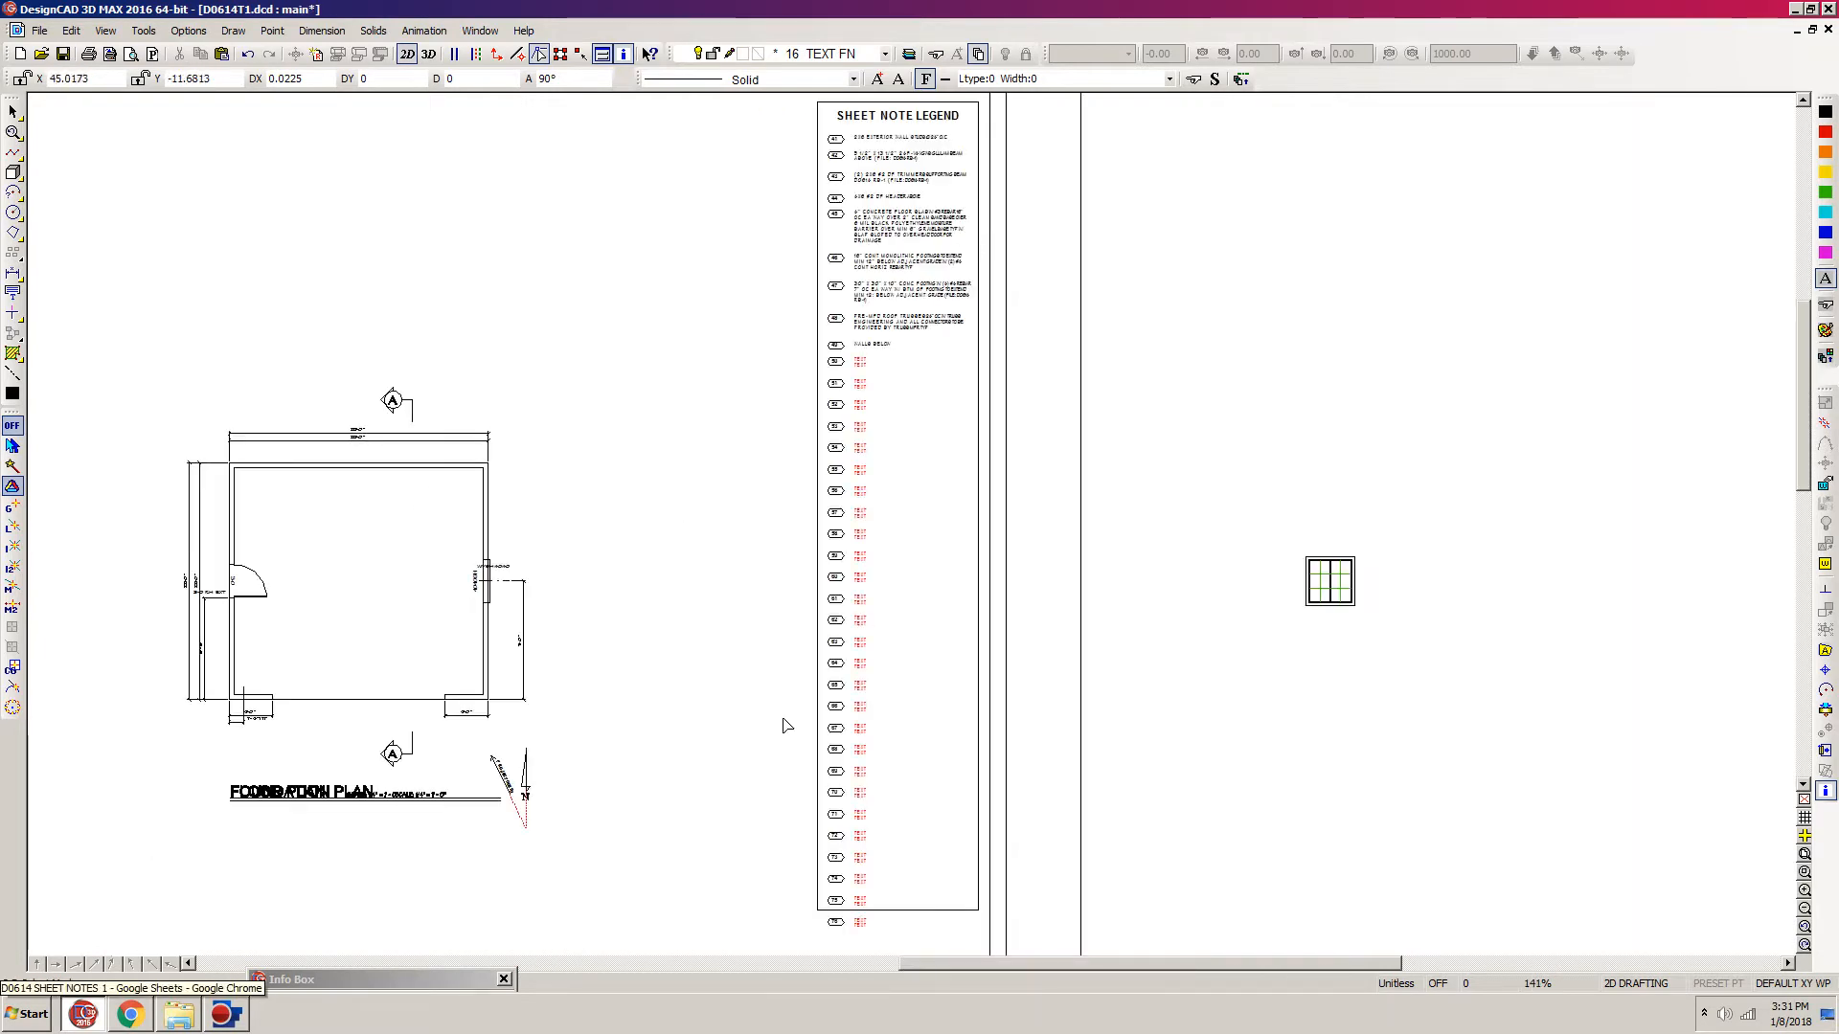
Step: Switch to the spreadsheet in Chrome and colour all roof framing notes red, from PRE-MFD ROOF TRUSSES through WALLS BELOW
{"action": "left_click", "coordinate": [131, 1023]}
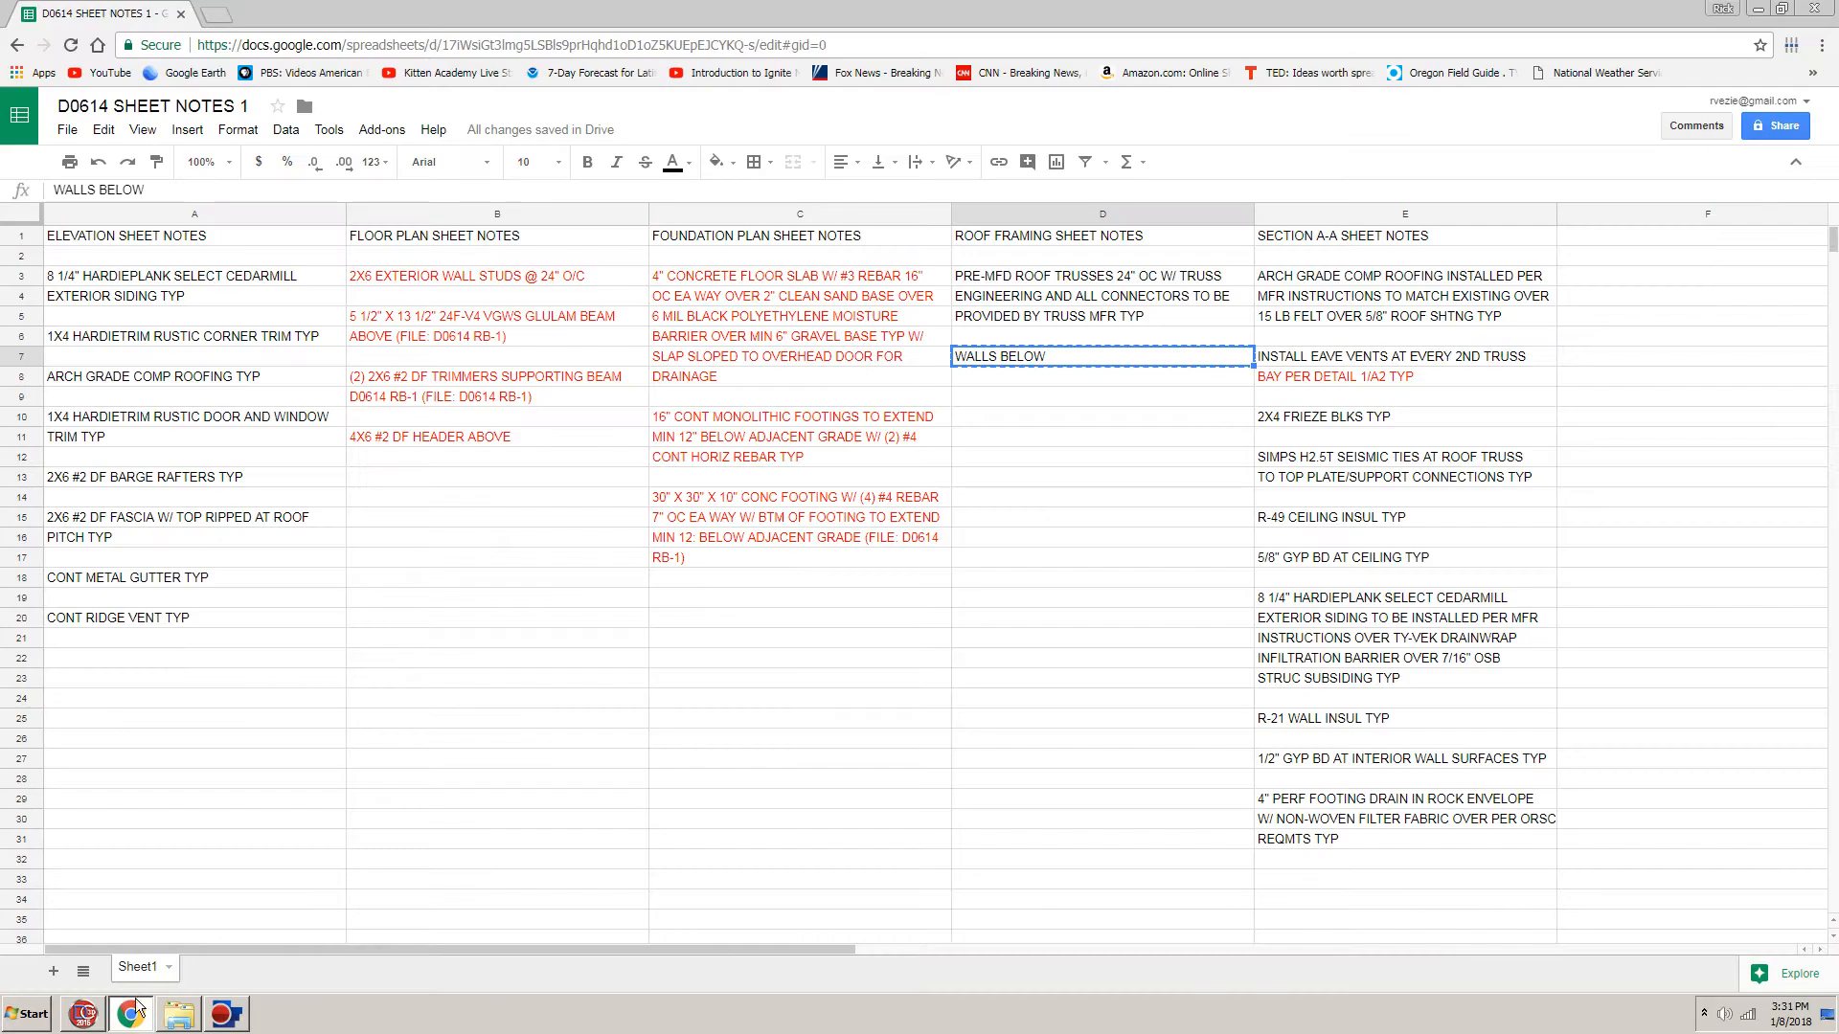
{"action": "left_click_drag", "start_coordinate": [1023, 279], "coordinate": [1008, 364]}
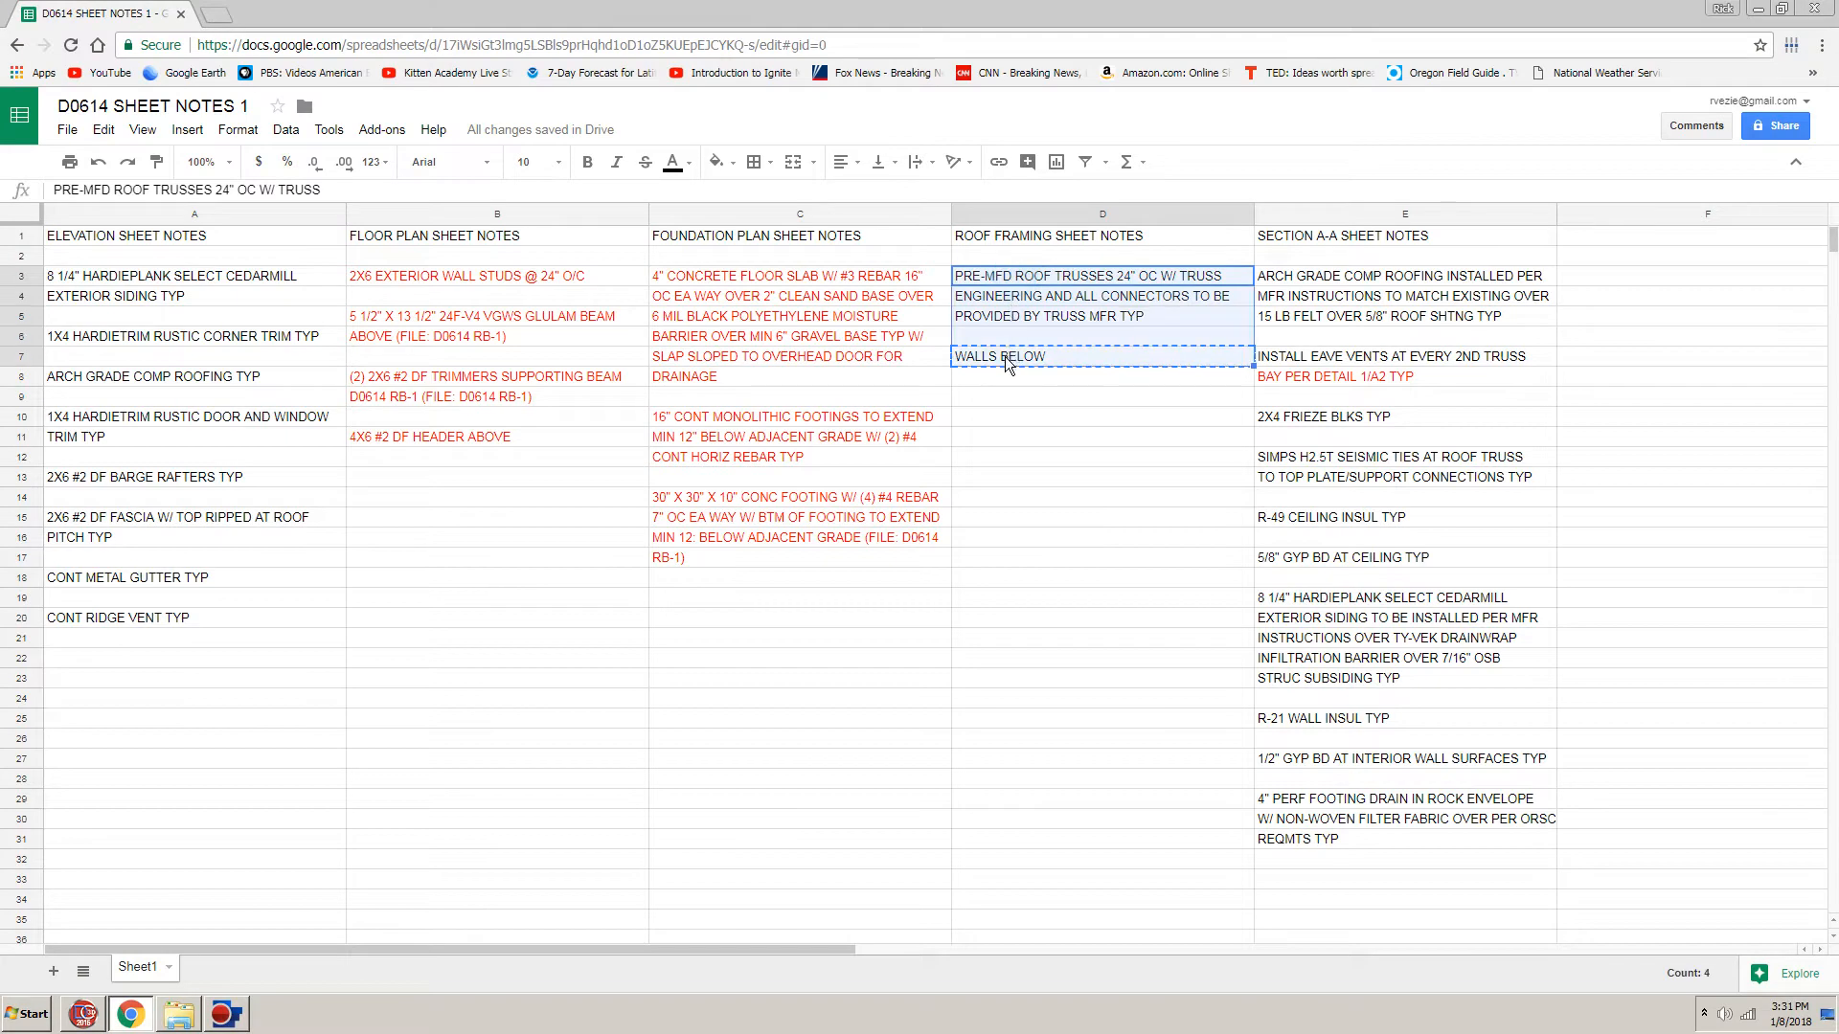
{"action": "left_click", "coordinate": [692, 165]}
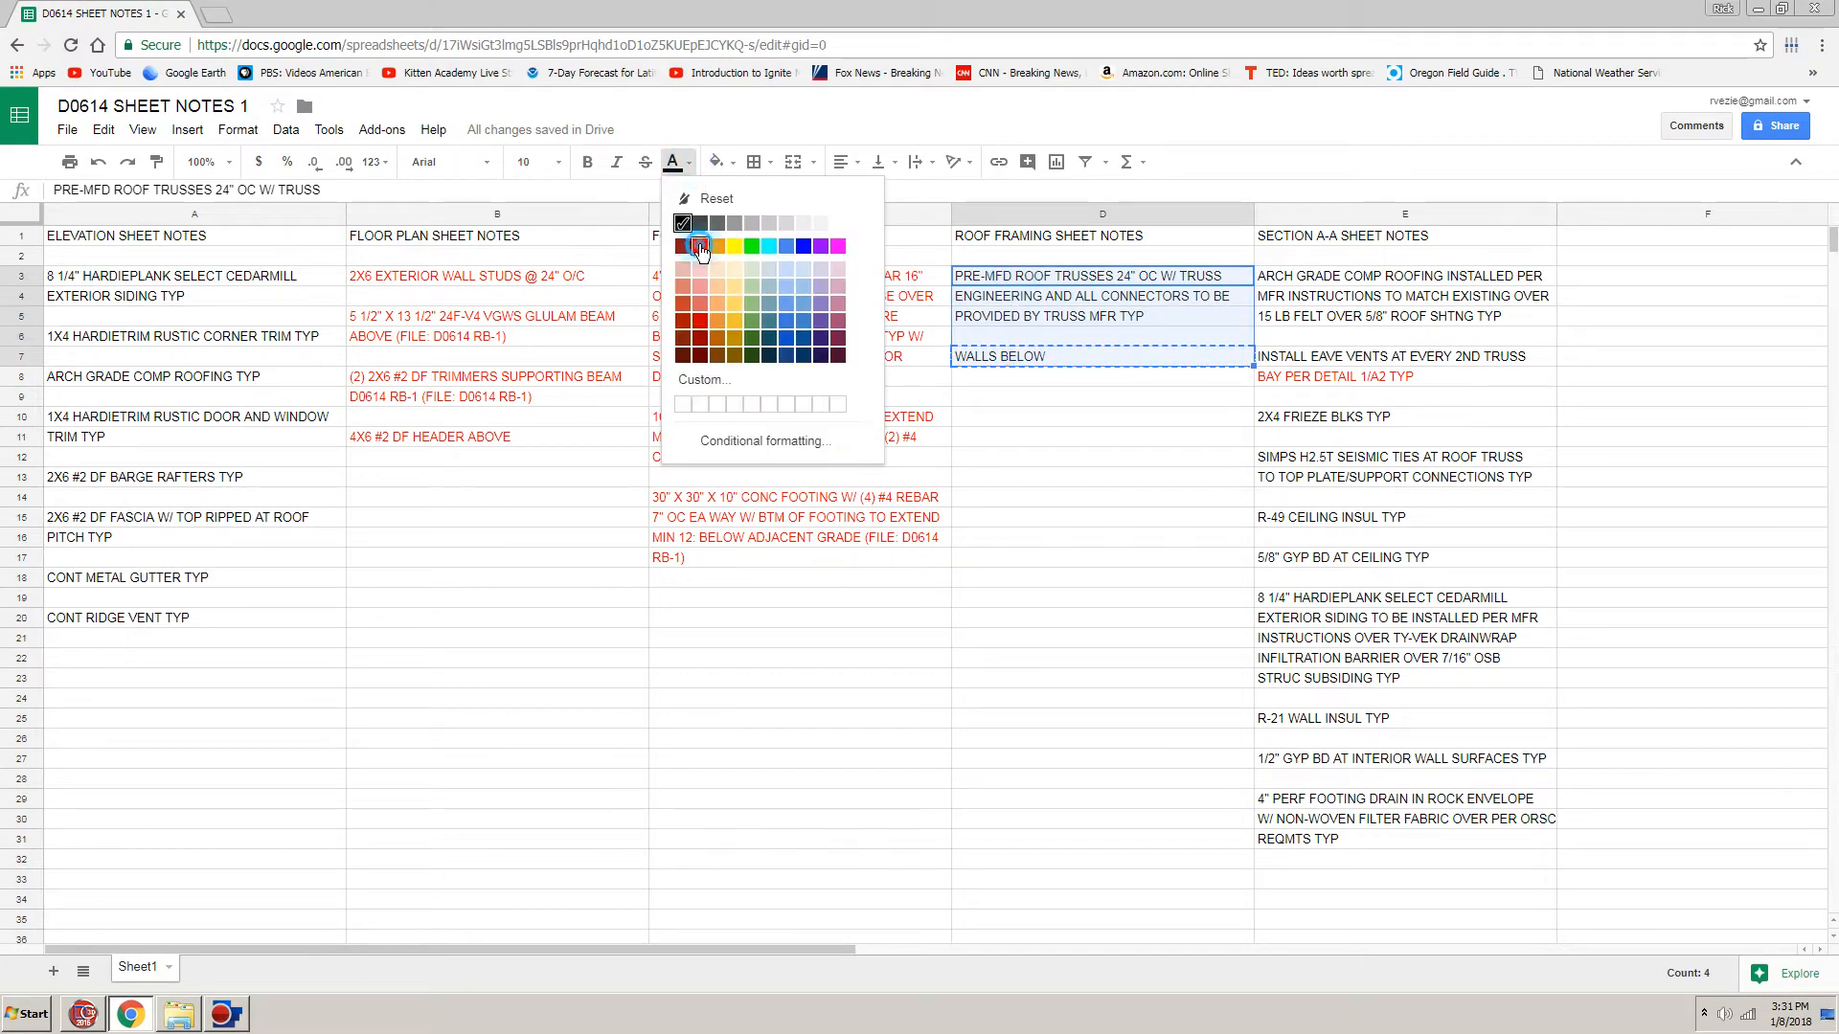
{"action": "left_click", "coordinate": [700, 246]}
{"action": "left_click", "coordinate": [493, 671]}
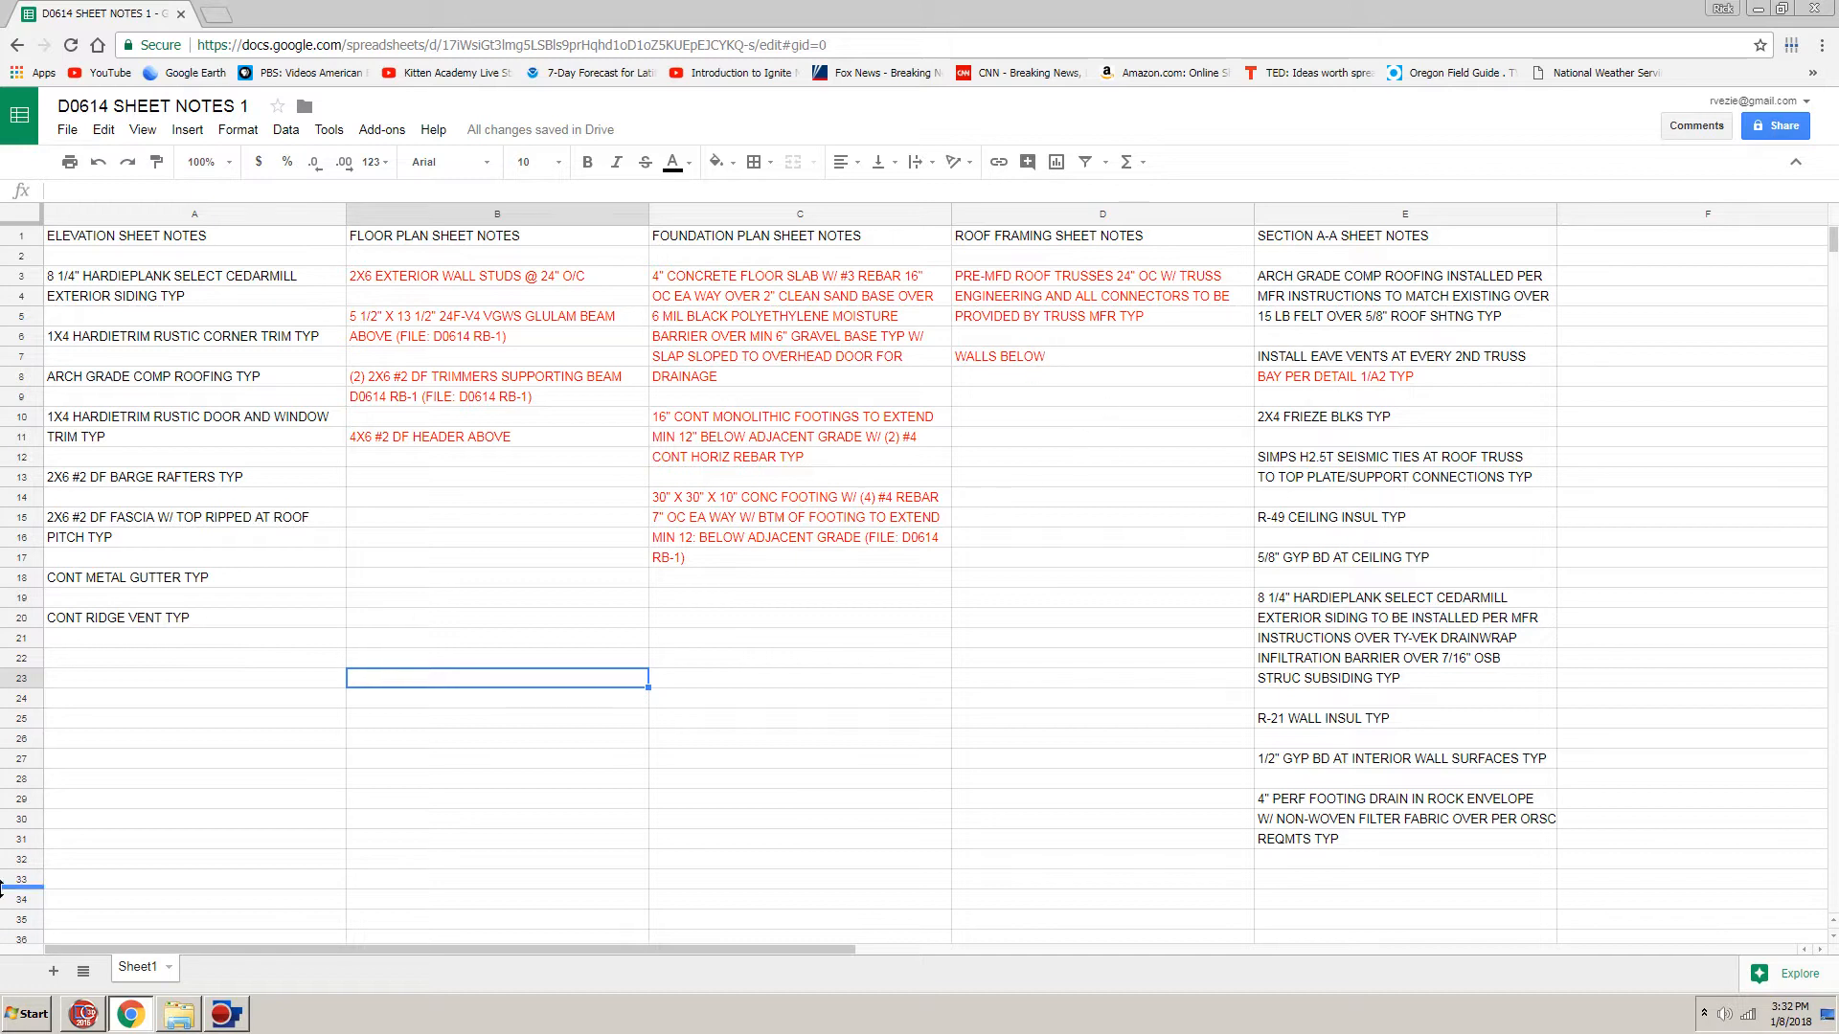
Step: Return to DesignCAD and save the drawing
{"action": "left_click", "coordinate": [100, 1019]}
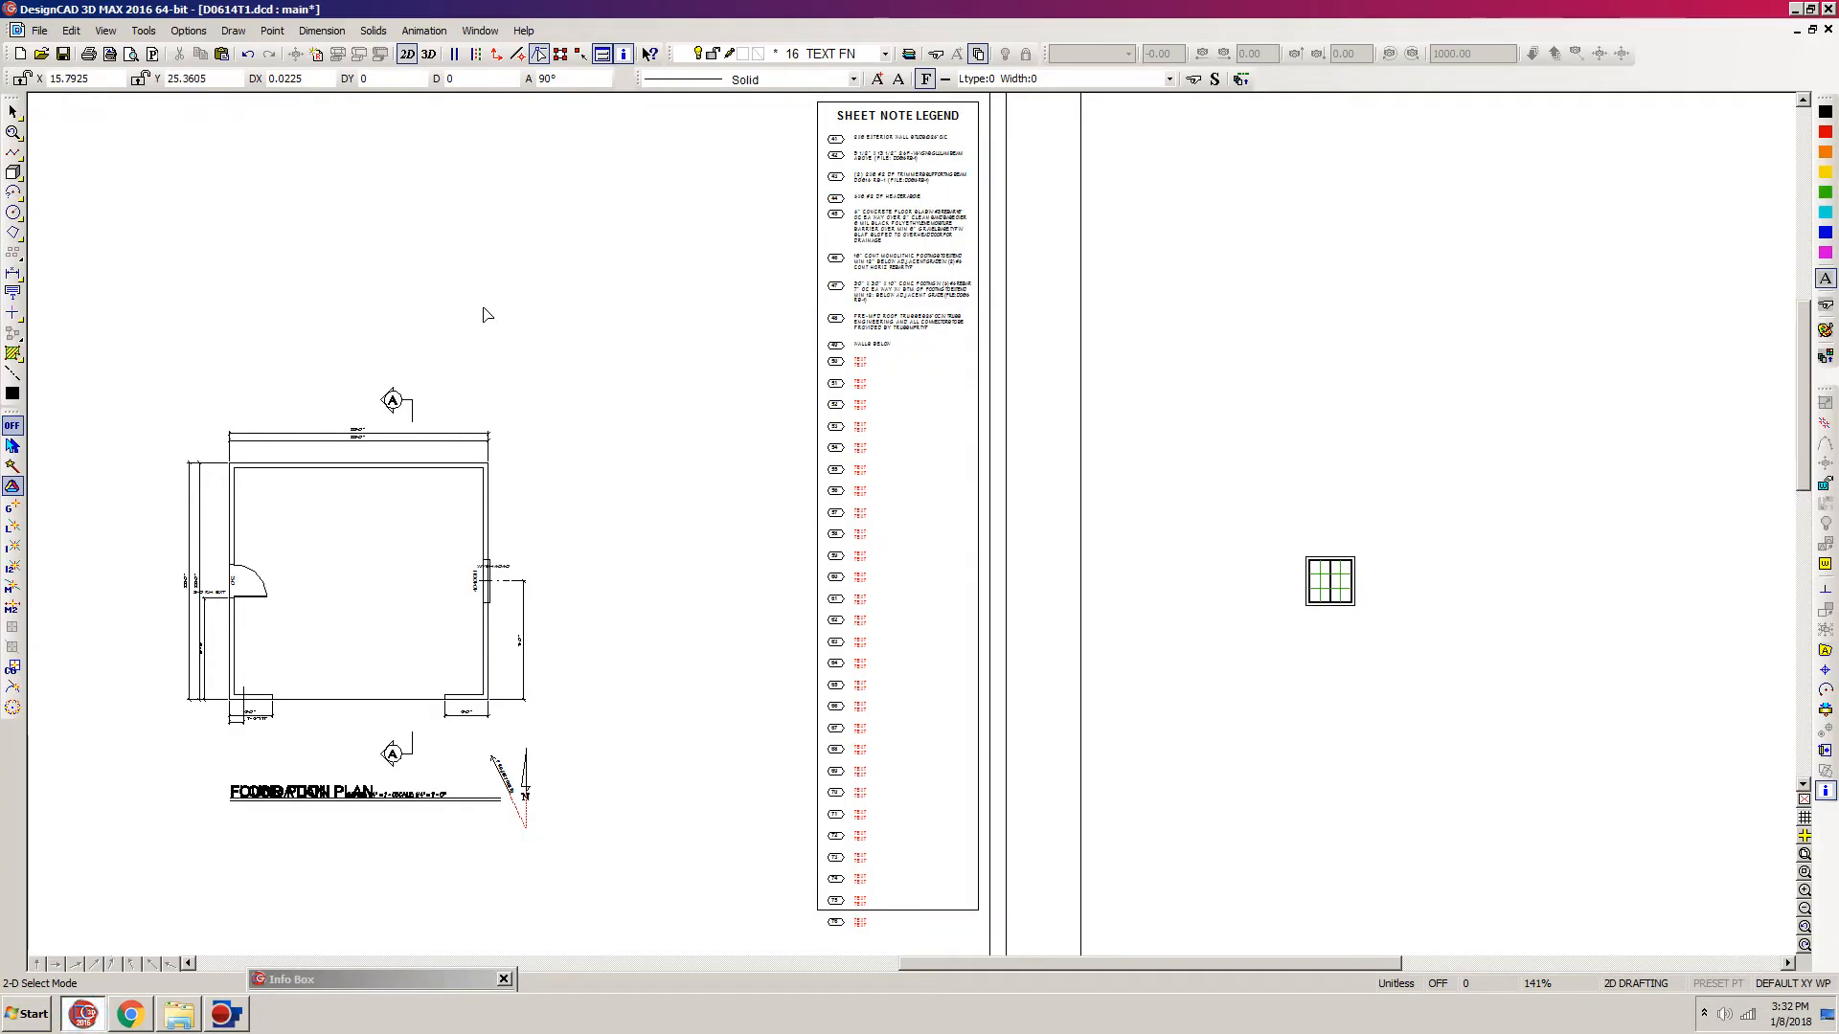
{"action": "key", "text": "f"}
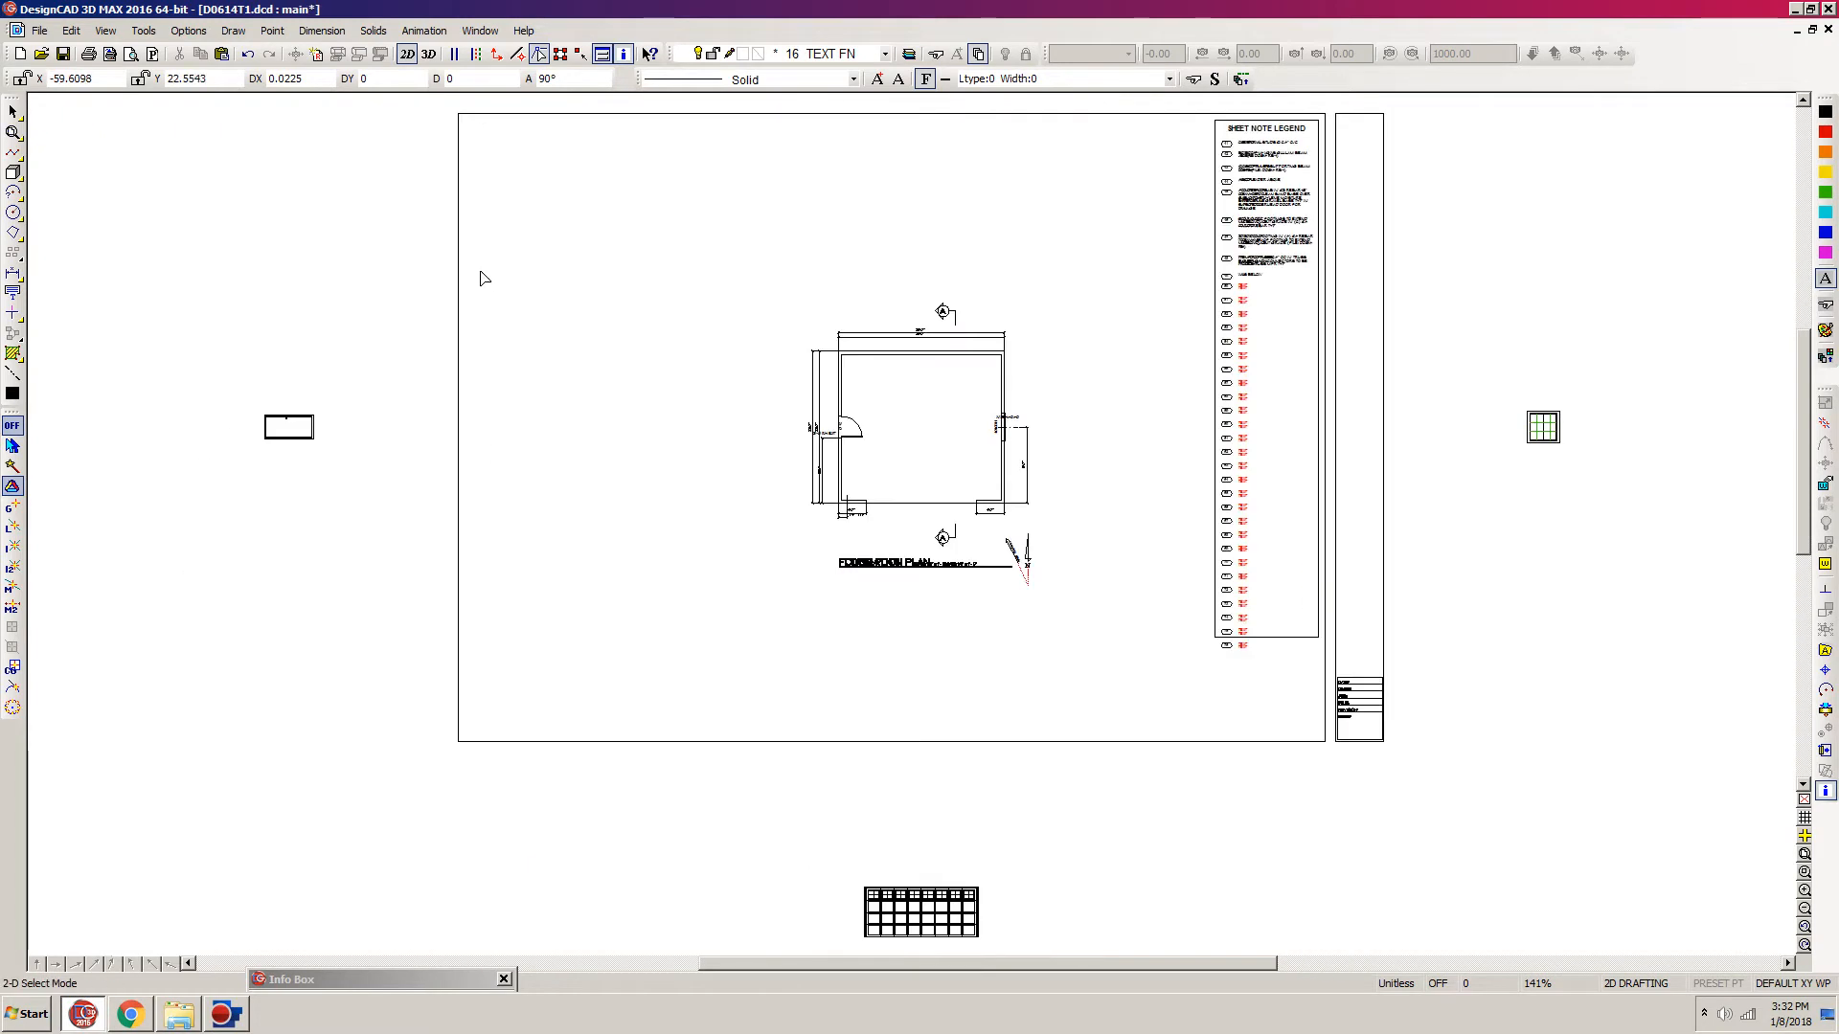
{"action": "left_click", "coordinate": [62, 54]}
Step: Move the text of notes 48 and 49 in the sheet note legend to layer 37 TEXT RF and save the drawing
{"action": "key", "text": "z"}
{"action": "left_click", "coordinate": [1363, 141]}
{"action": "left_click", "coordinate": [1143, 354]}
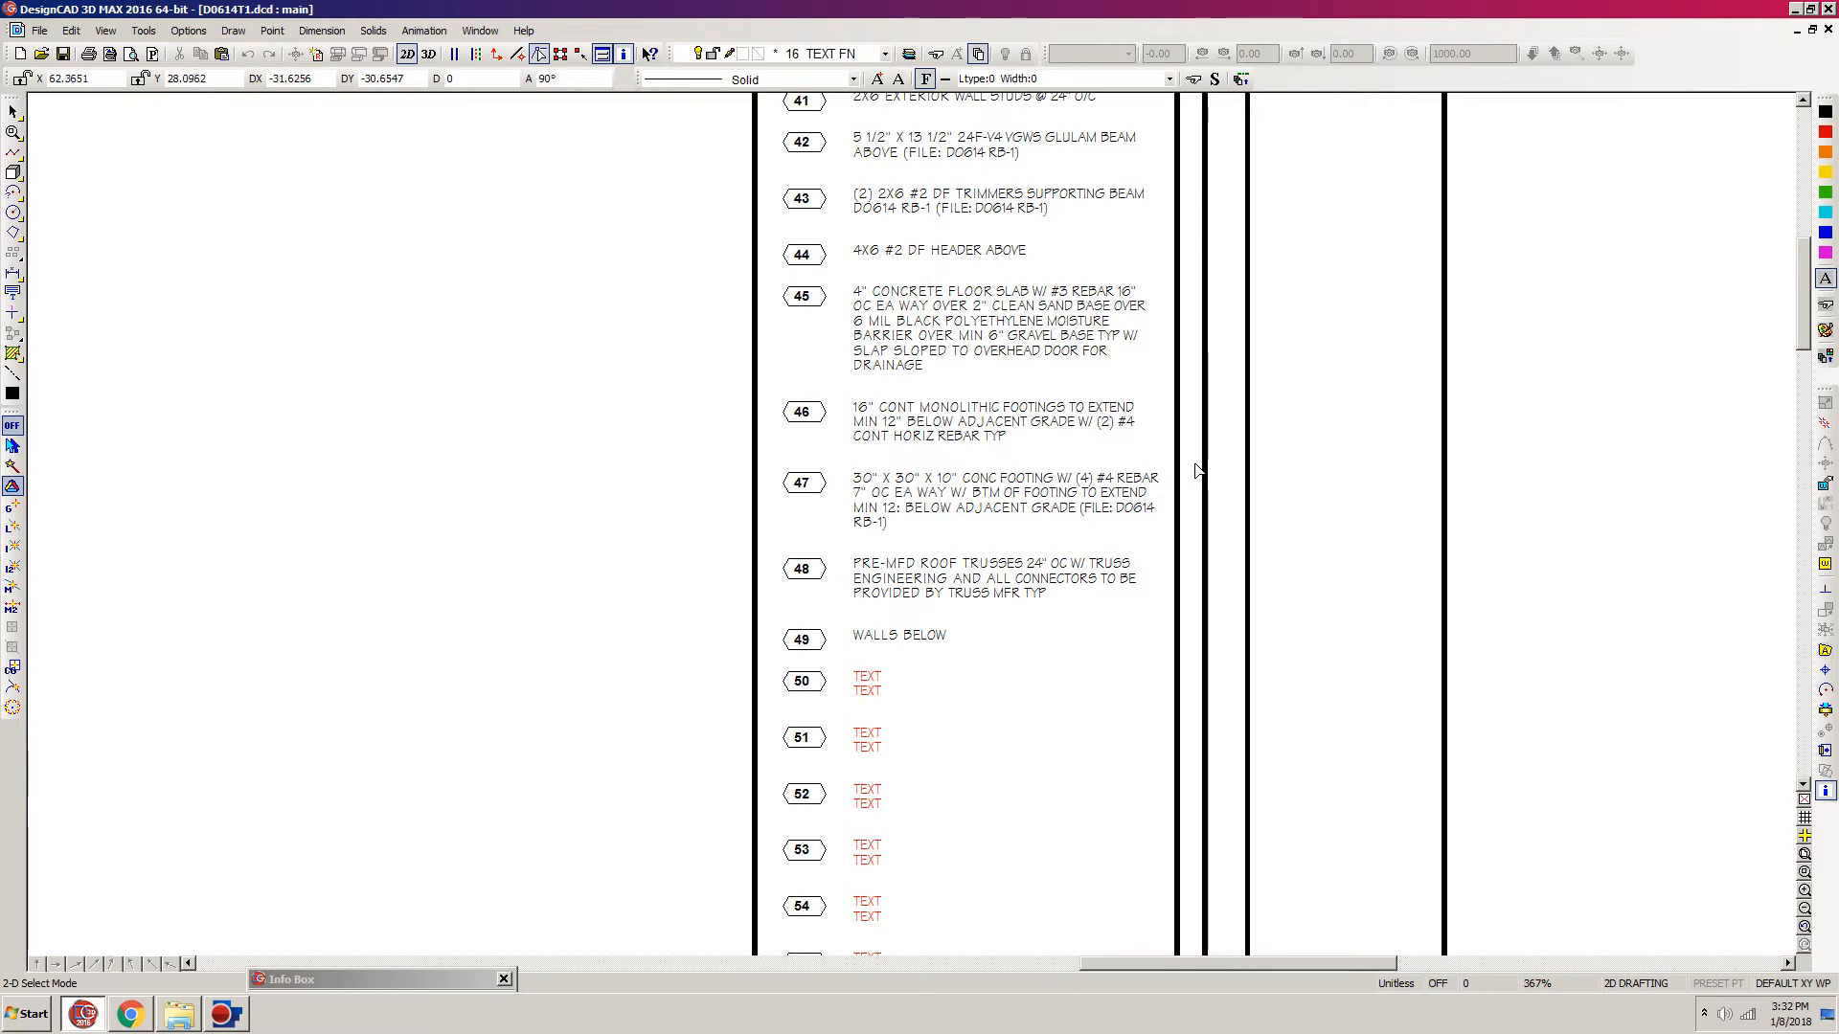
{"action": "mouse_move", "coordinate": [1201, 454]}
{"action": "left_mouse_down"}
{"action": "mouse_move", "coordinate": [1034, 477]}
{"action": "mouse_move", "coordinate": [1199, 451]}
{"action": "left_mouse_up"}
{"action": "left_click_drag", "start_coordinate": [1203, 526], "coordinate": [833, 653]}
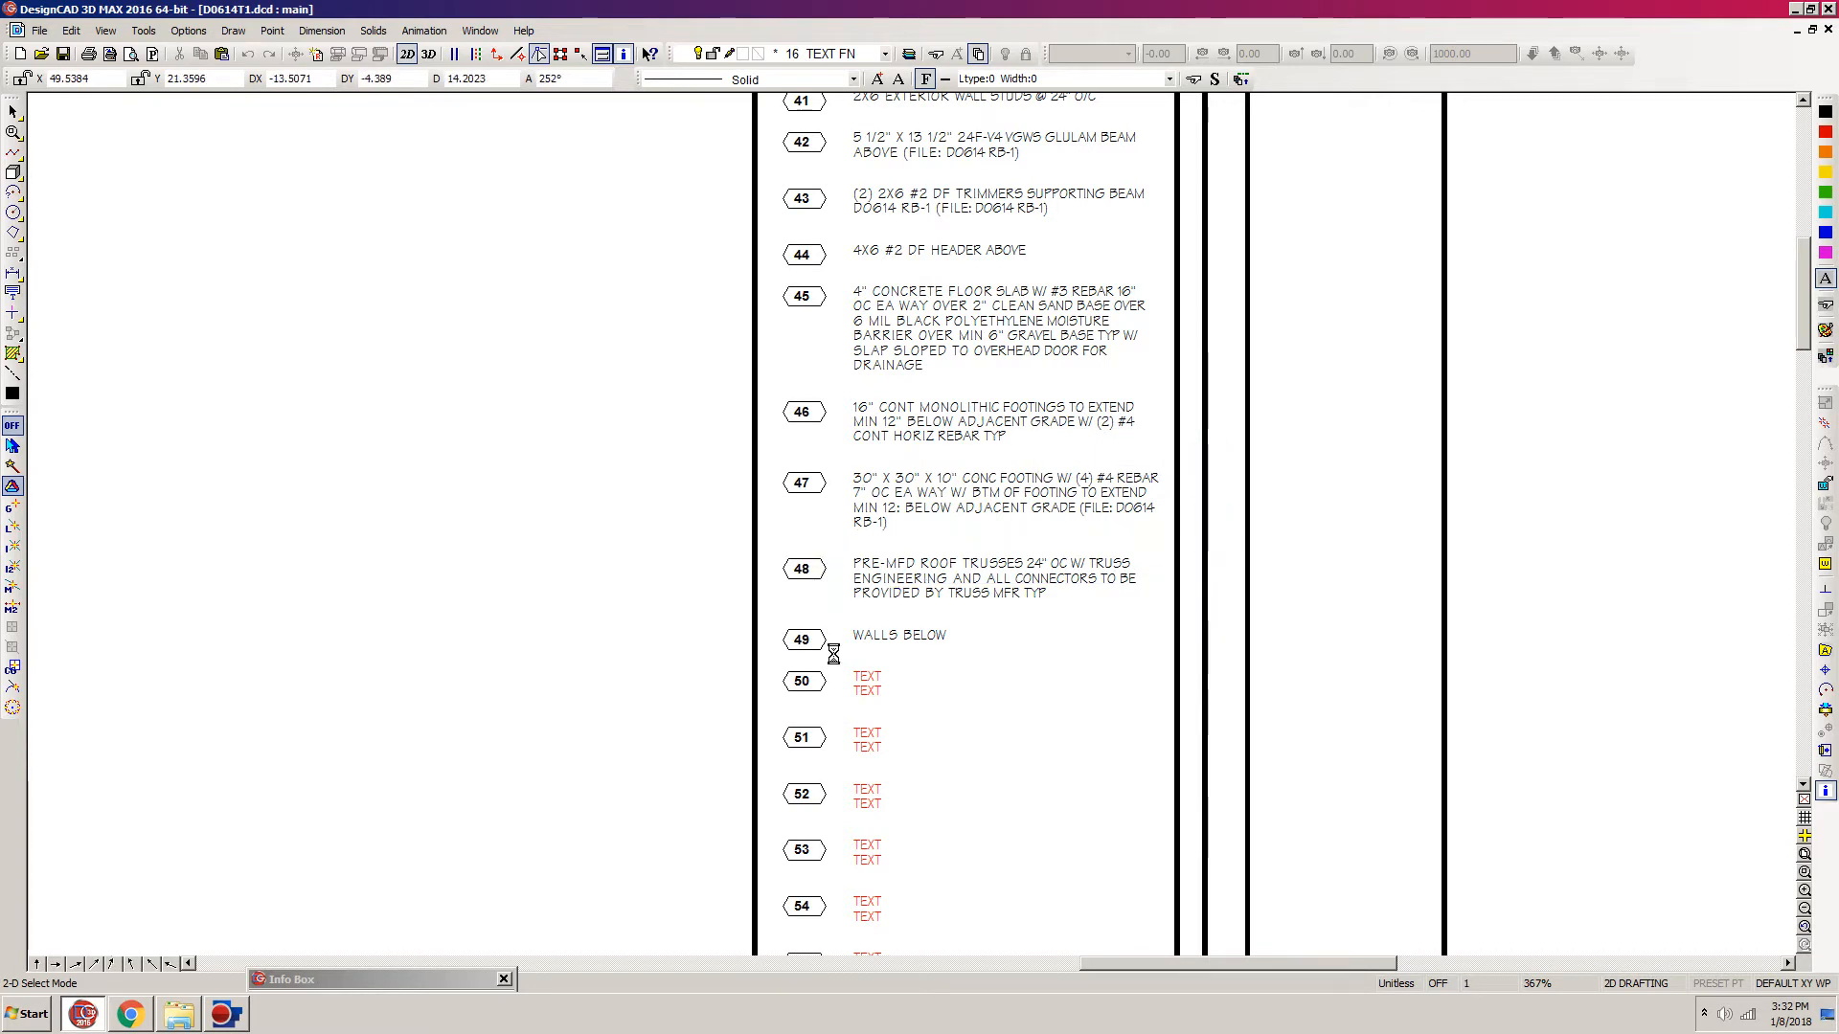
{"action": "double_click", "coordinate": [347, 980]}
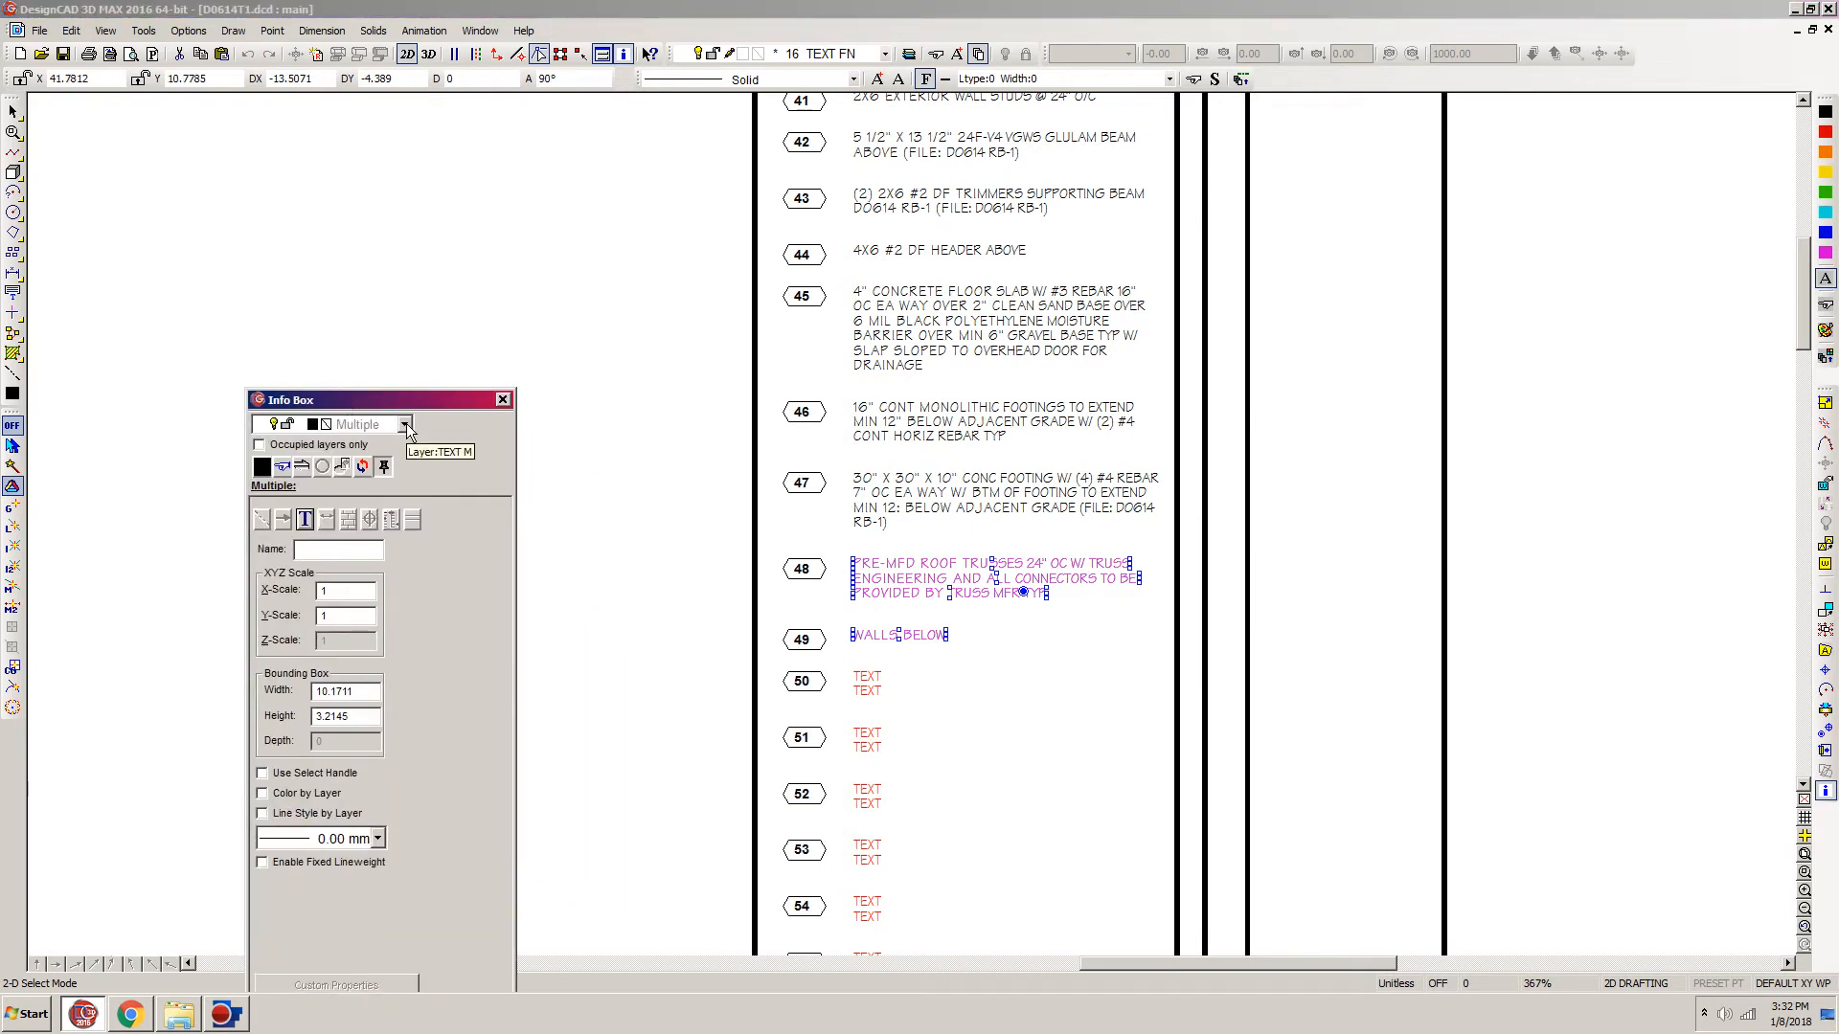
{"action": "left_click", "coordinate": [405, 424]}
{"action": "left_click", "coordinate": [404, 509]}
{"action": "left_click", "coordinate": [405, 509]}
{"action": "left_click", "coordinate": [405, 508]}
{"action": "left_click", "coordinate": [404, 508]}
{"action": "left_click", "coordinate": [405, 515]}
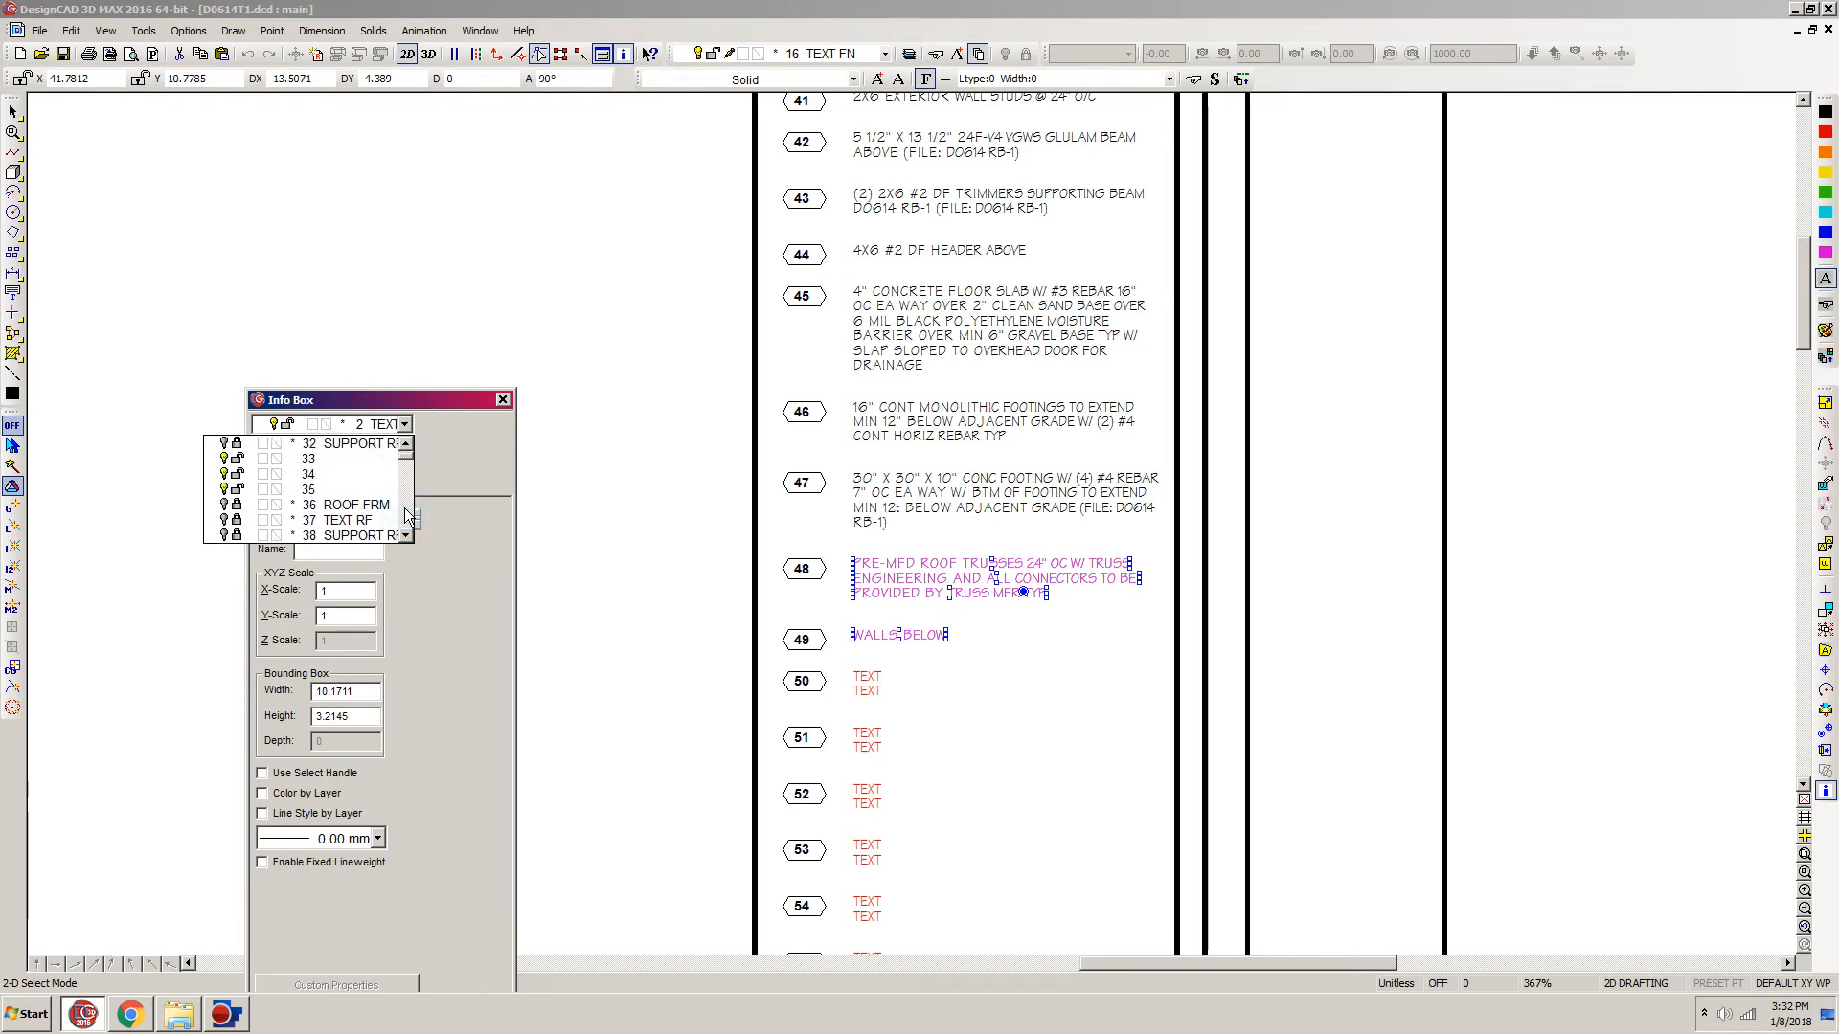
{"action": "left_click", "coordinate": [360, 523]}
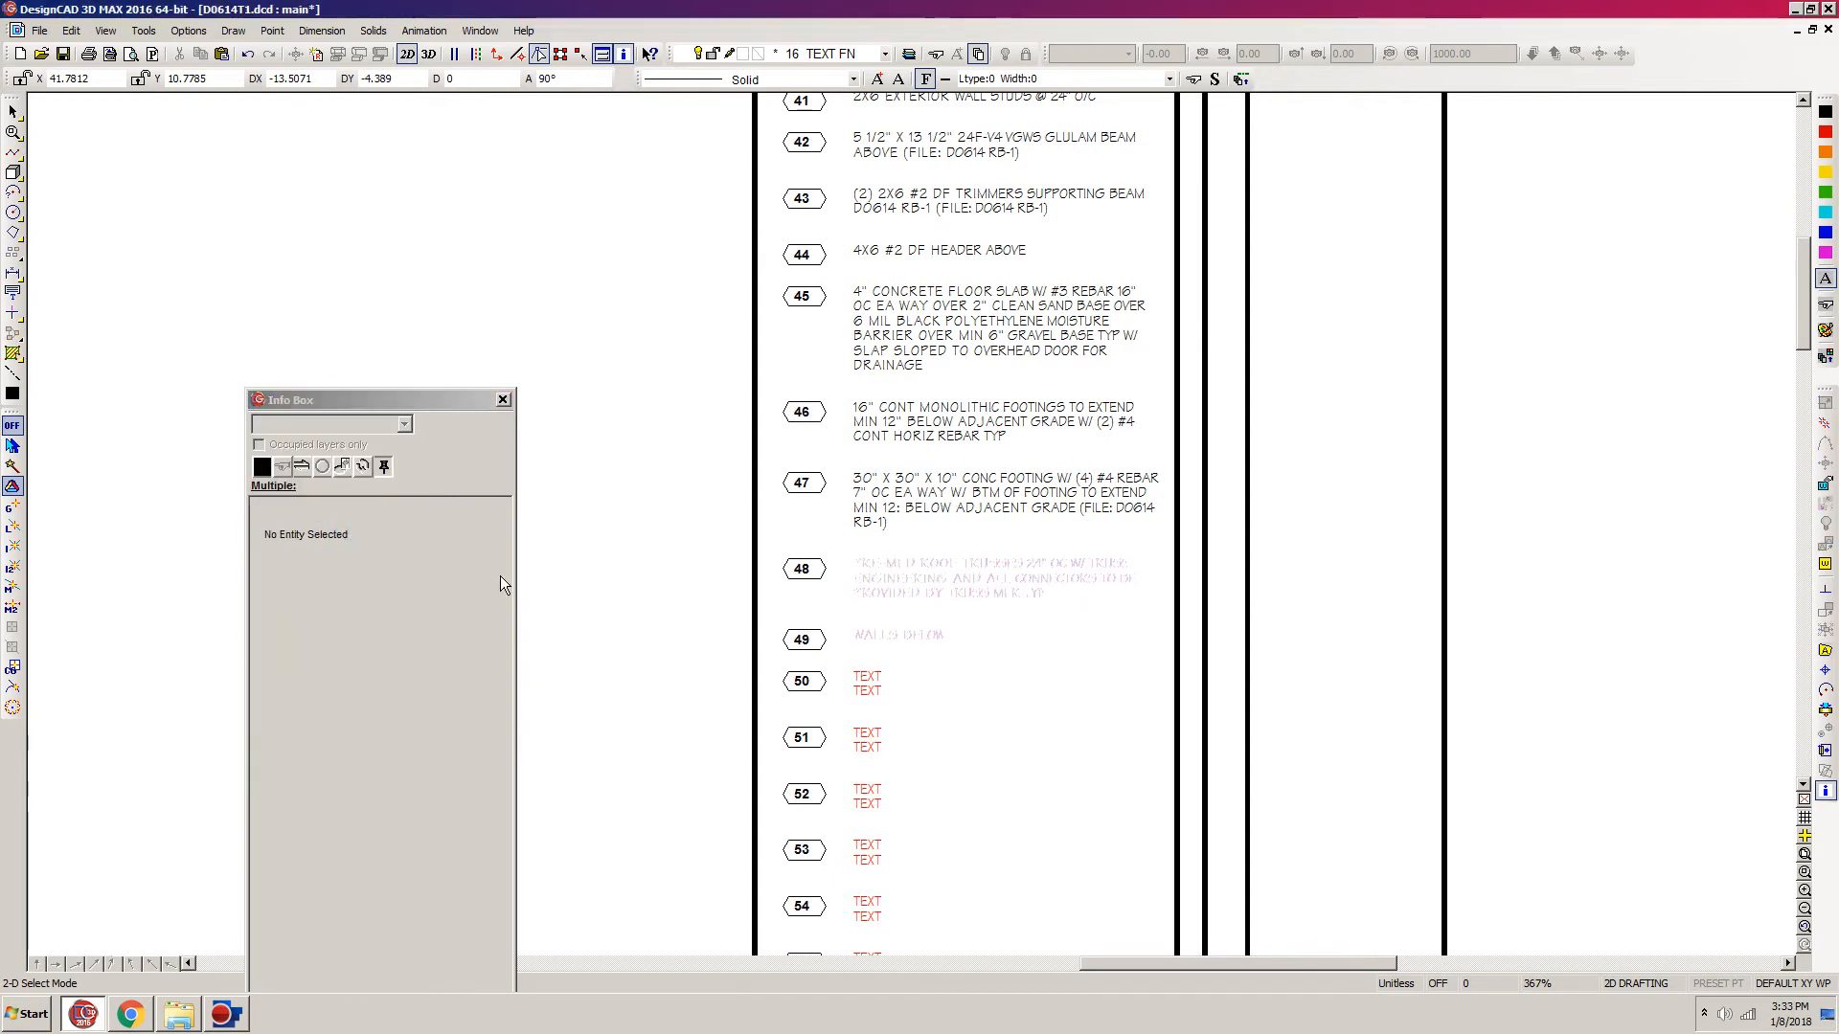
{"action": "key", "text": "ctrl+s"}
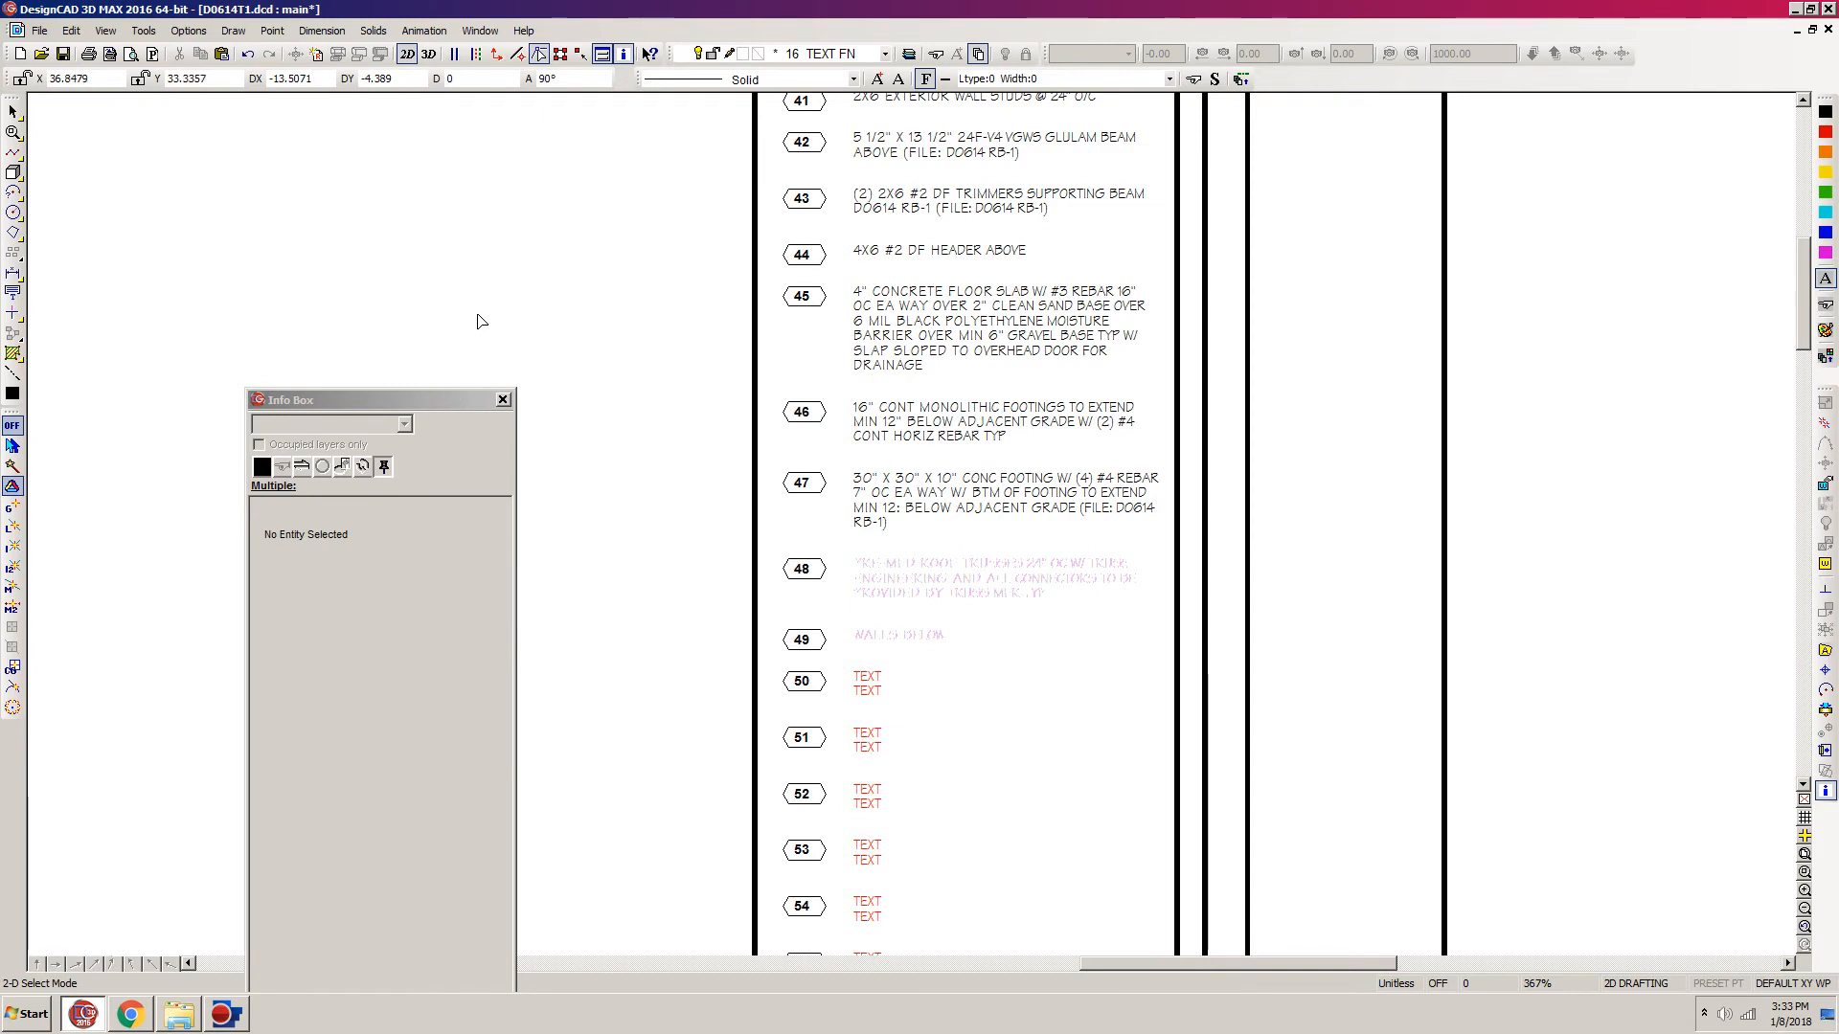
Step: Unlock layer 37 TEXT RF and make it visible in the layer options
{"action": "key", "text": "ctrl+l"}
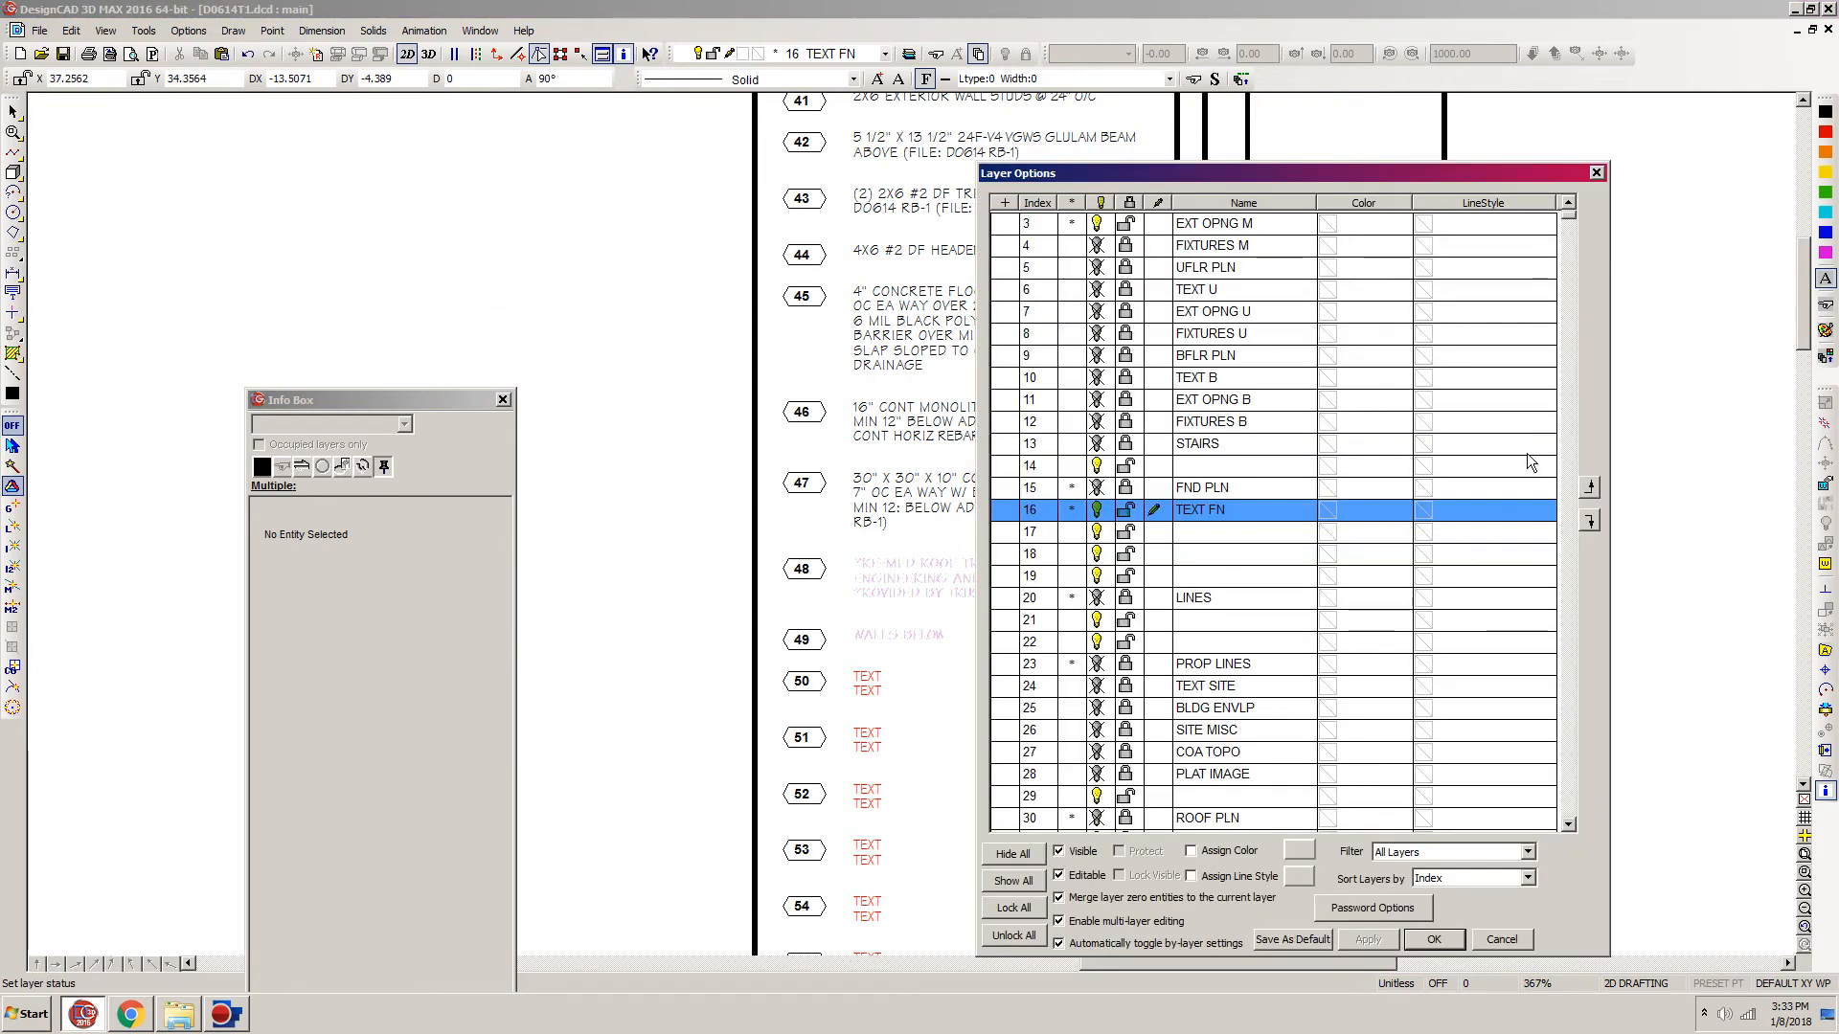
{"action": "left_click", "coordinate": [1569, 231]}
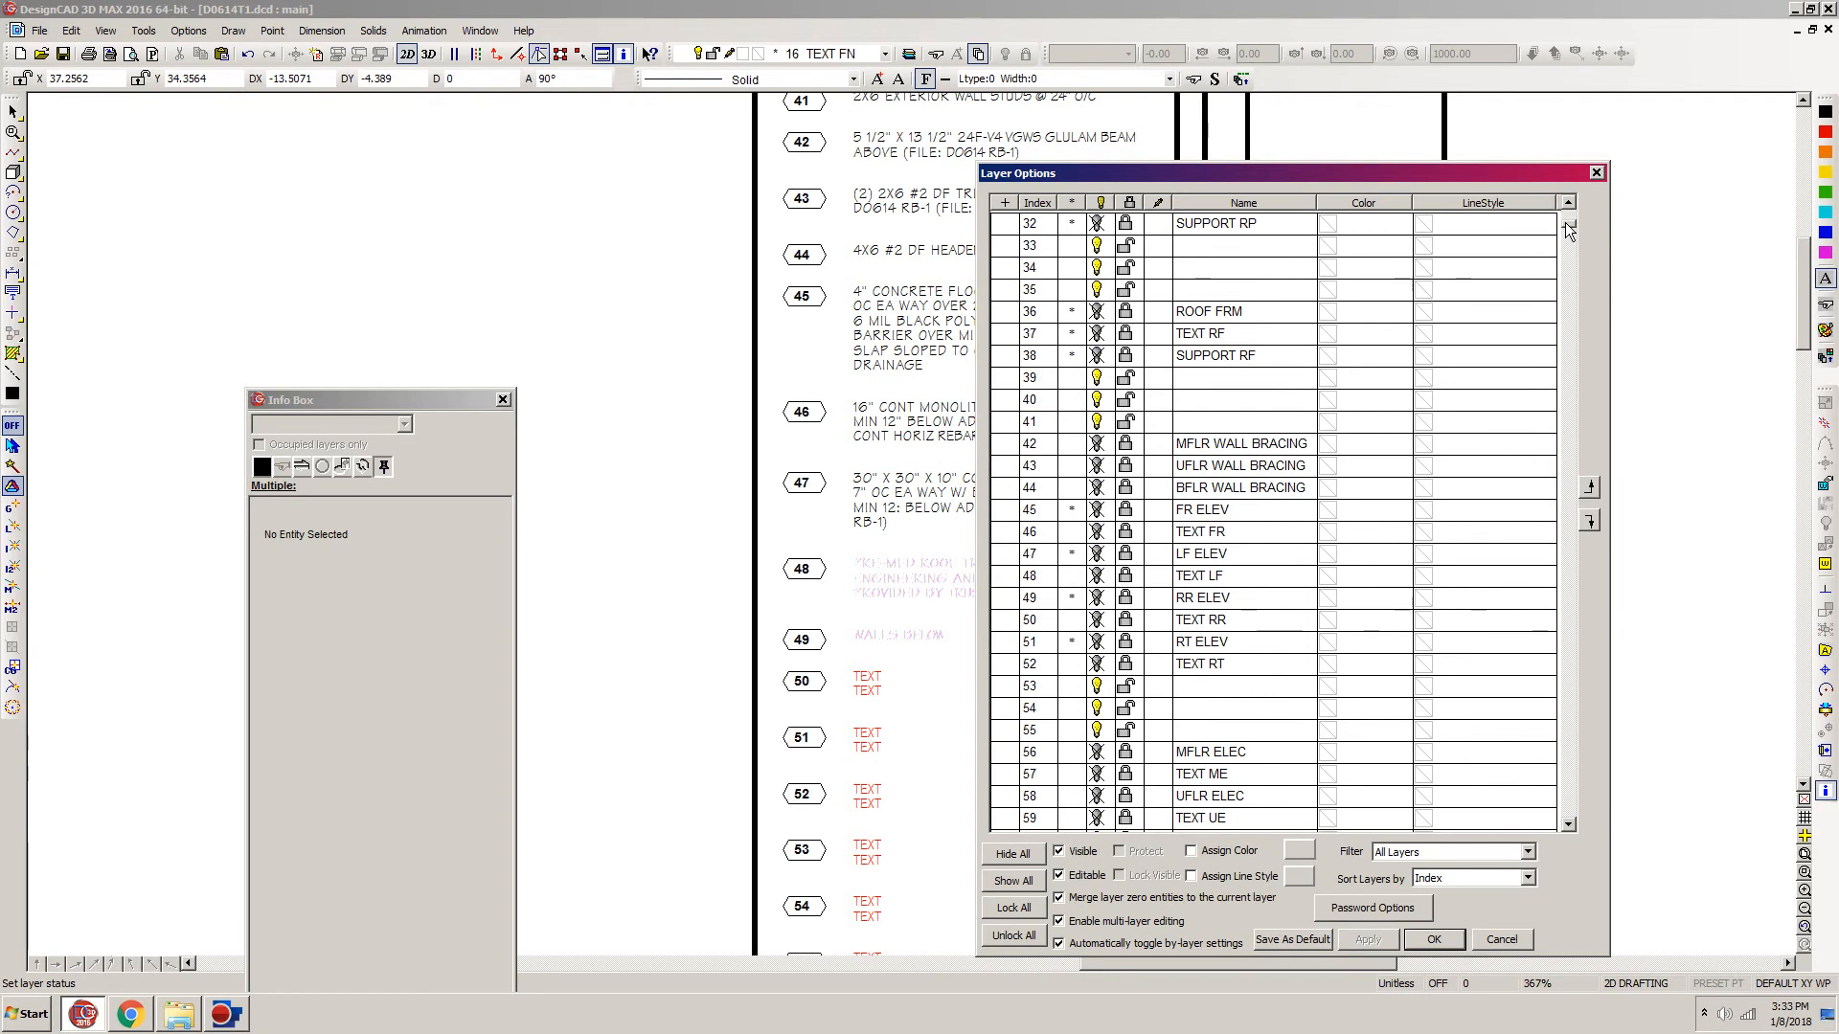
{"action": "left_click", "coordinate": [1126, 334]}
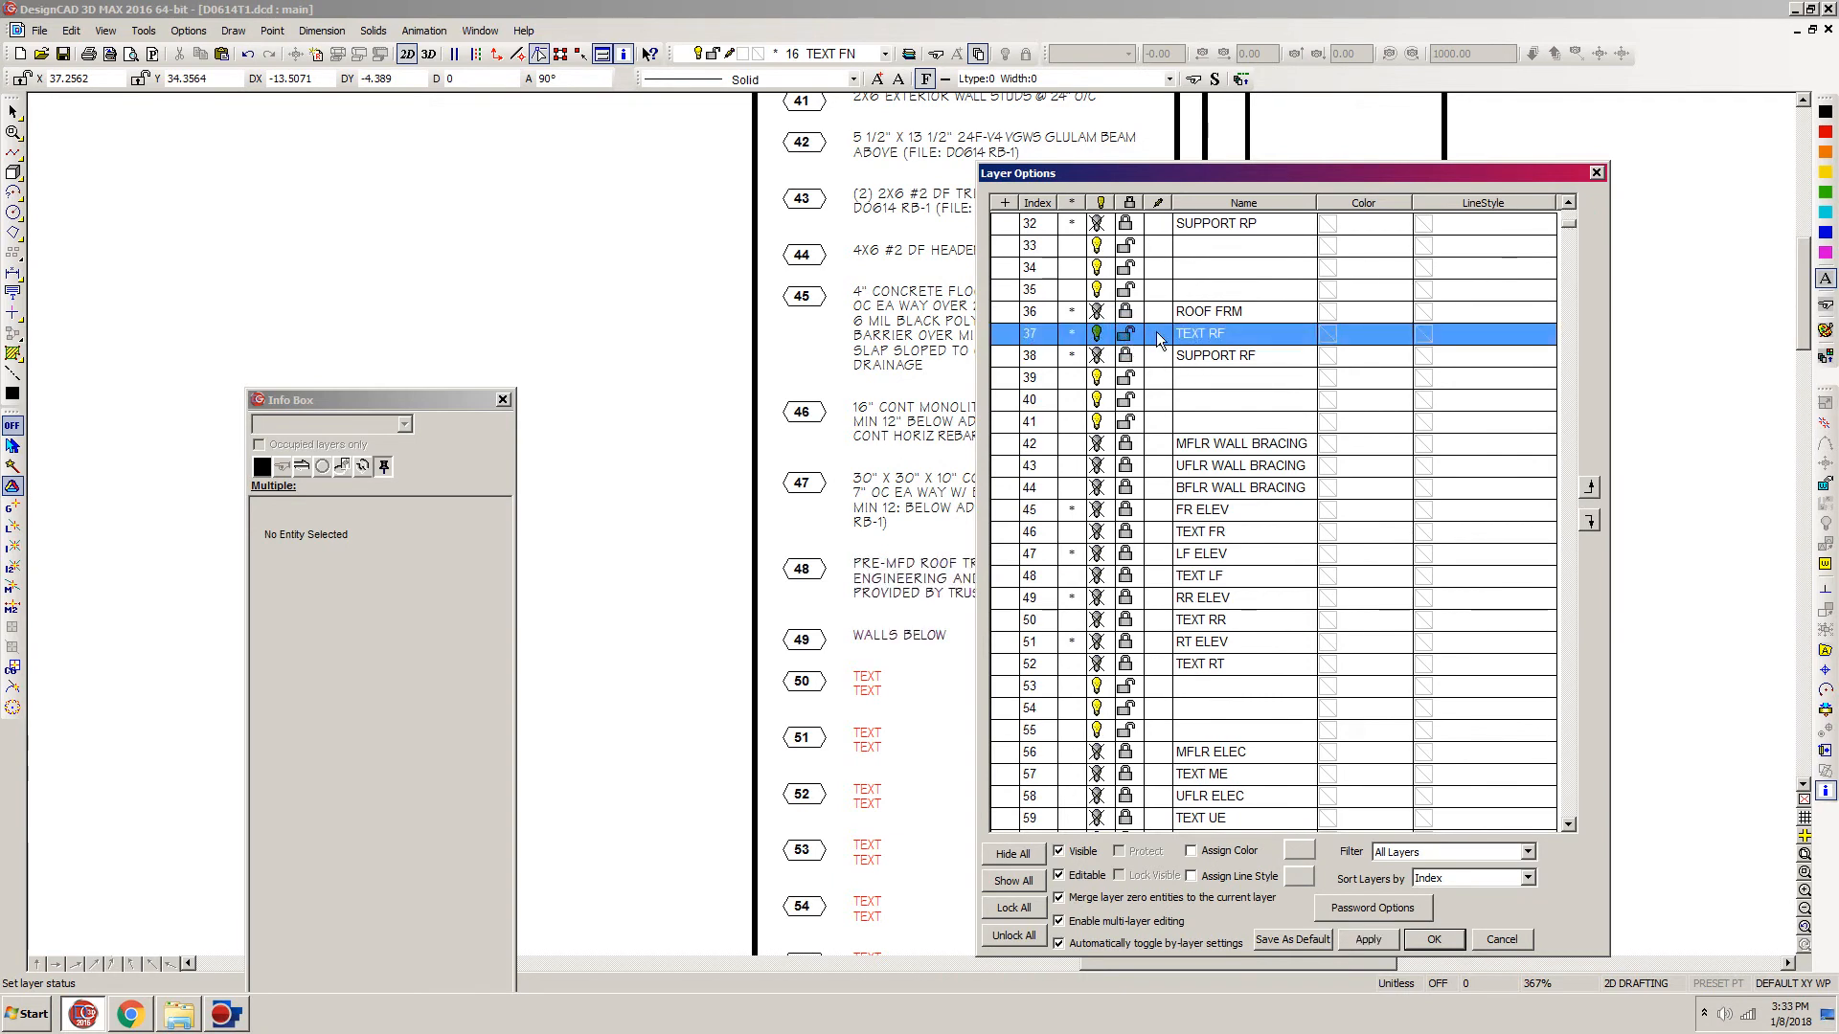
{"action": "left_click", "coordinate": [1432, 940]}
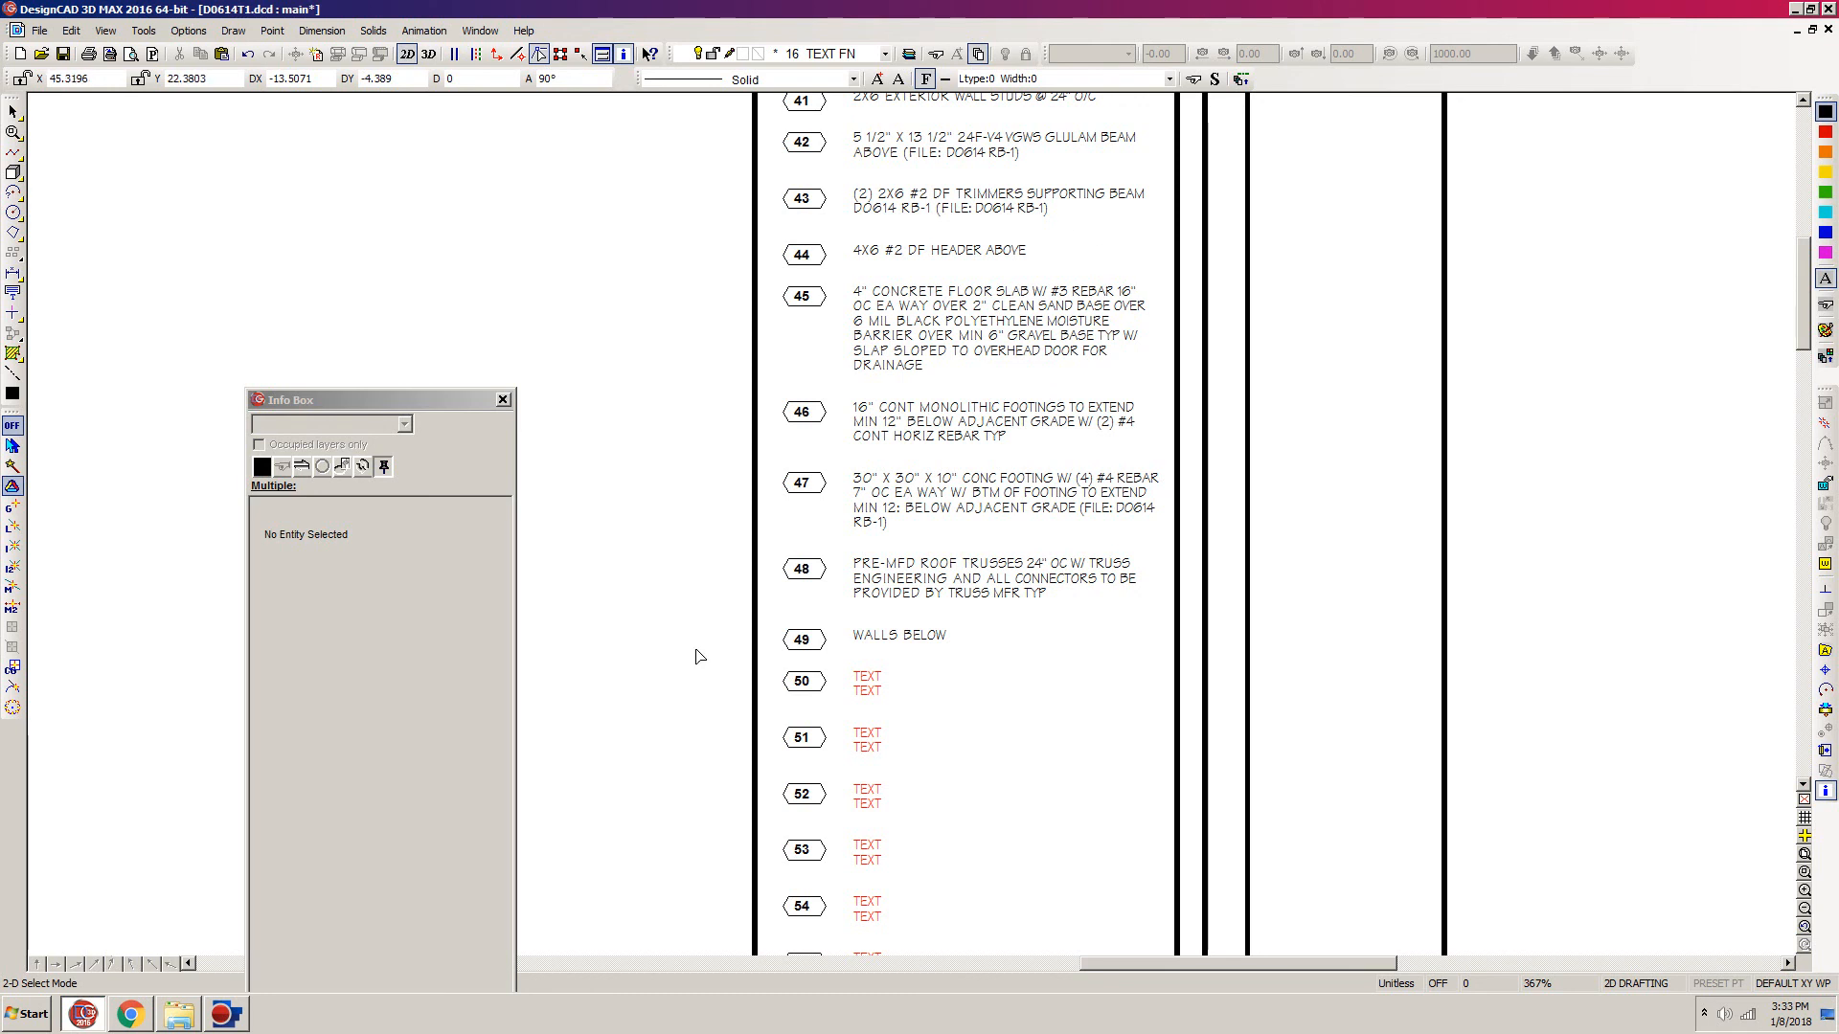
Step: Switch to the Screen Capture folder in Windows Explorer
{"action": "left_click", "coordinate": [178, 1014]}
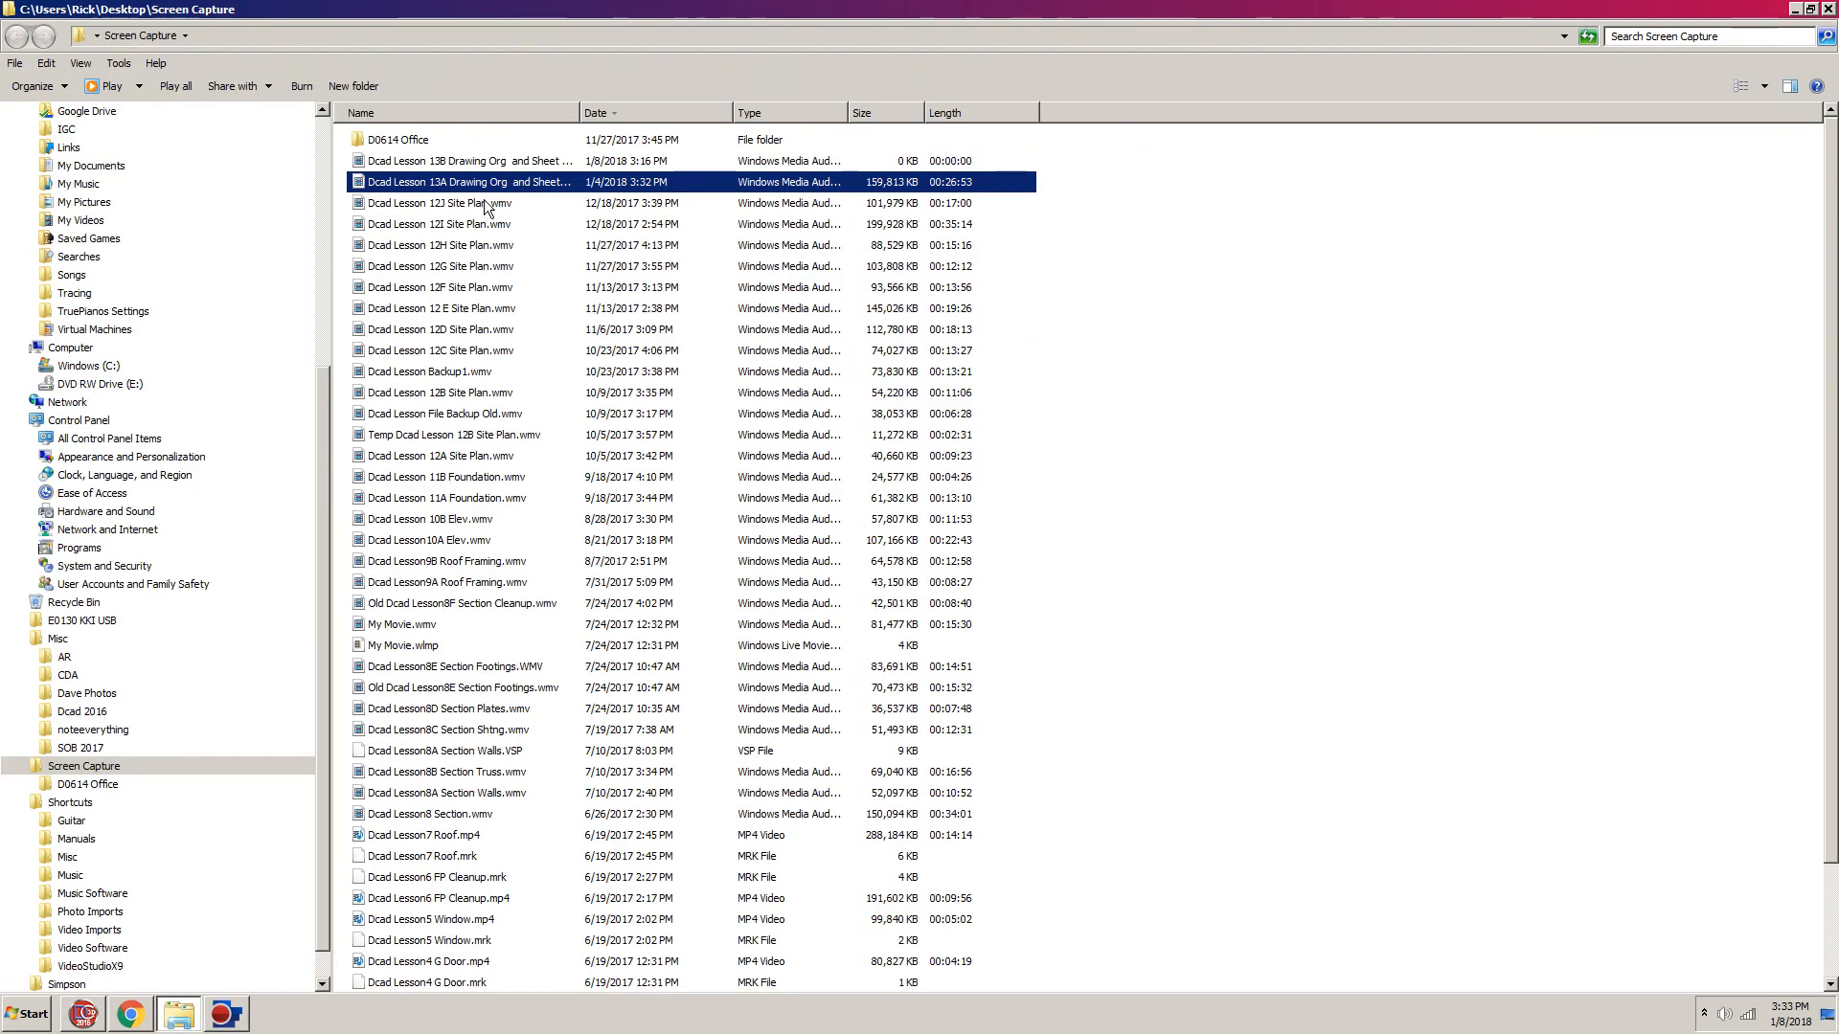